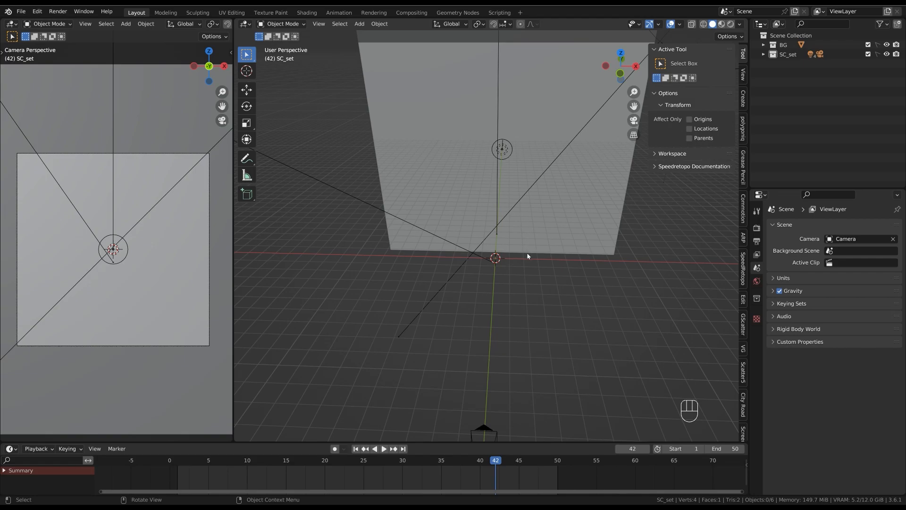
Add a cube at the origin and stretch it along X to about 3.5 times its length.
key("shift+a")
mouse_move(528, 256)
left_click(567, 263)
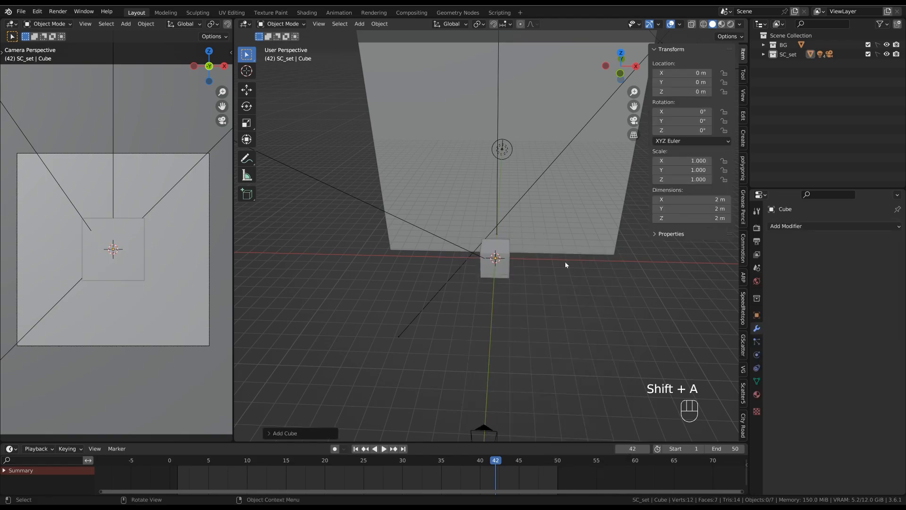
middle_click_drag(565, 261, 550, 208, "ctrl")
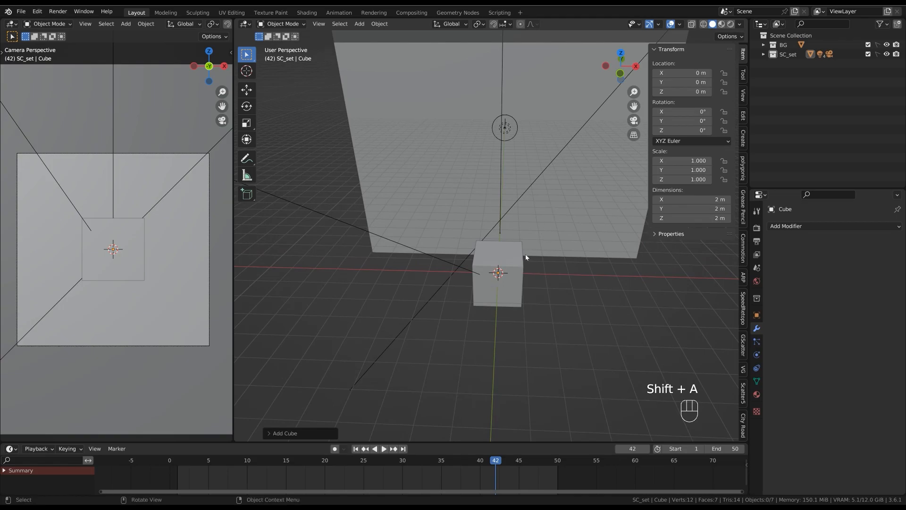
key("s")
key("x")
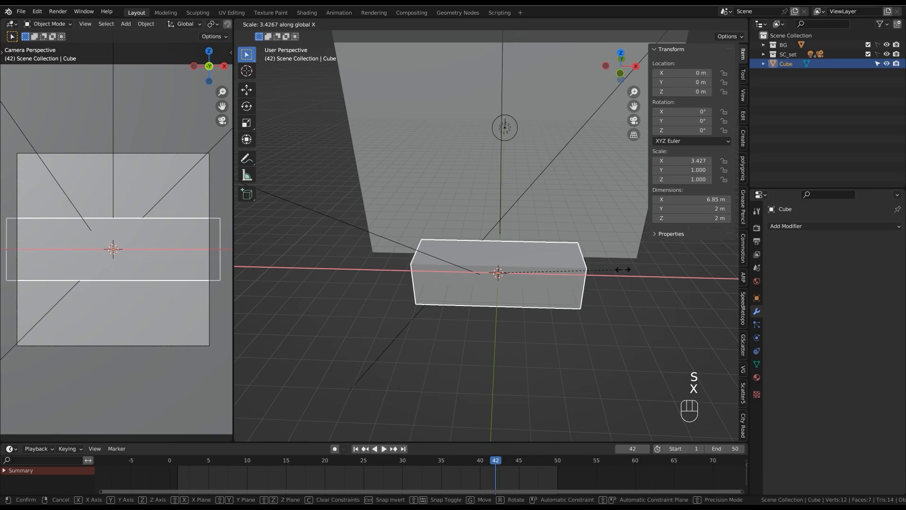
left_click(627, 269)
middle_click_drag(628, 269, 602, 245, "alt")
Cut two centred lengthwise edge loops into the stretched cube, one vertical and one horizontal.
key("Tab")
key("ctrl+r")
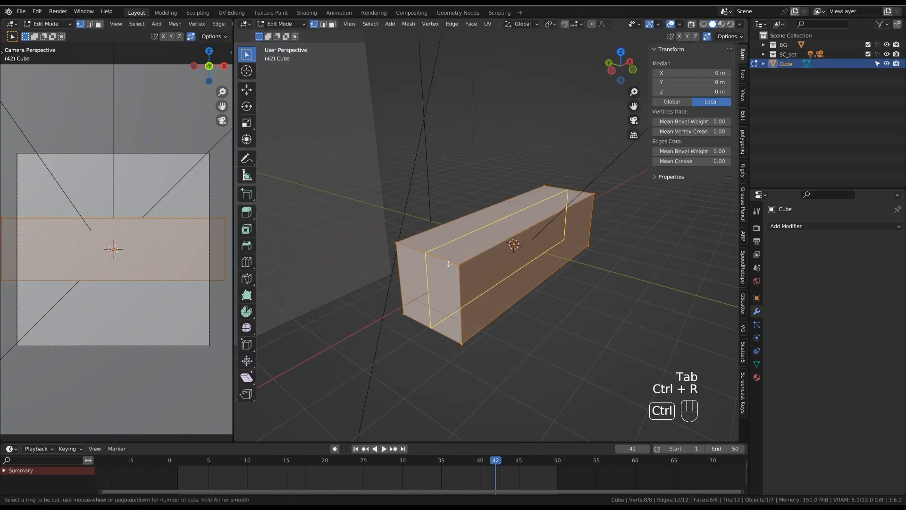
left_click(436, 262)
key("ctrl+r")
left_click(460, 285)
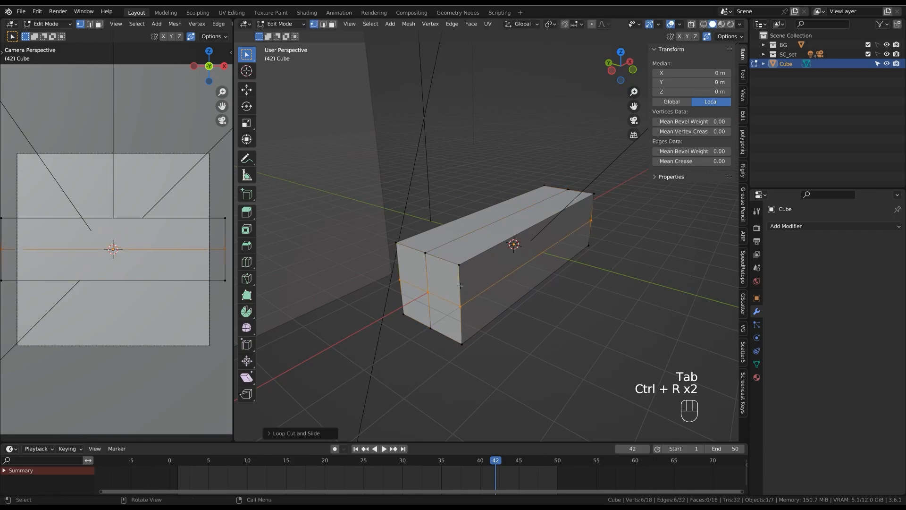
Add a Subdivision Surface modifier to the cube with a viewport level of 2.
left_click(791, 226)
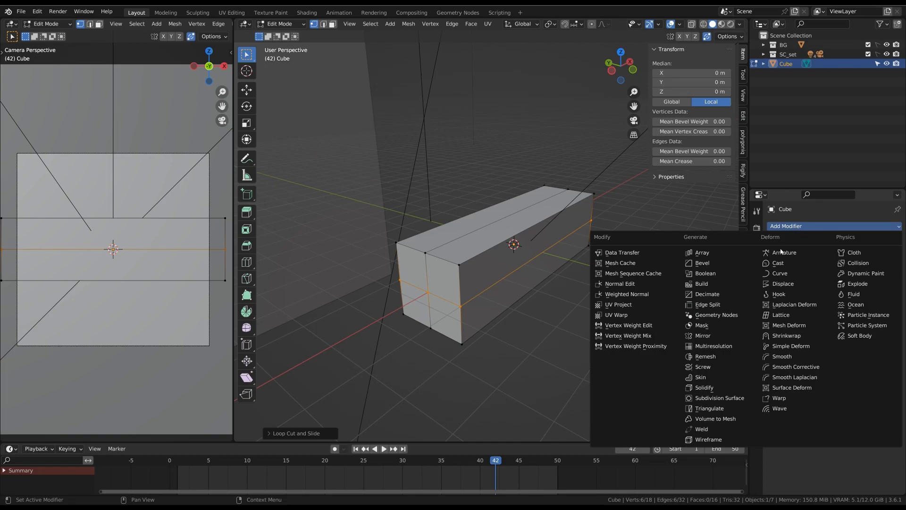
left_click(736, 398)
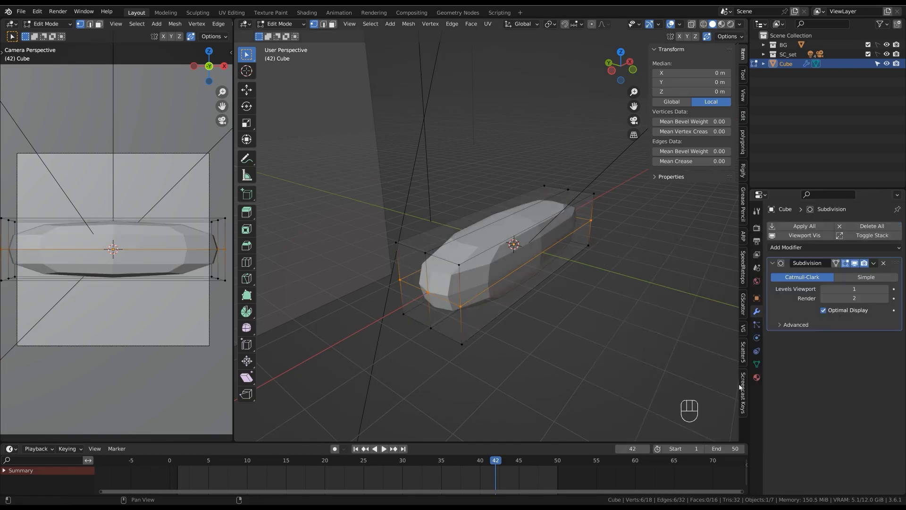
left_click(885, 290)
Select the four long corner edges and scale them inward twice, by about 0.81 the second time, to round the body's cross-section.
middle_click_drag(516, 278, 473, 210)
key("ctrl+z")
key("ctrl+z")
left_click(548, 228)
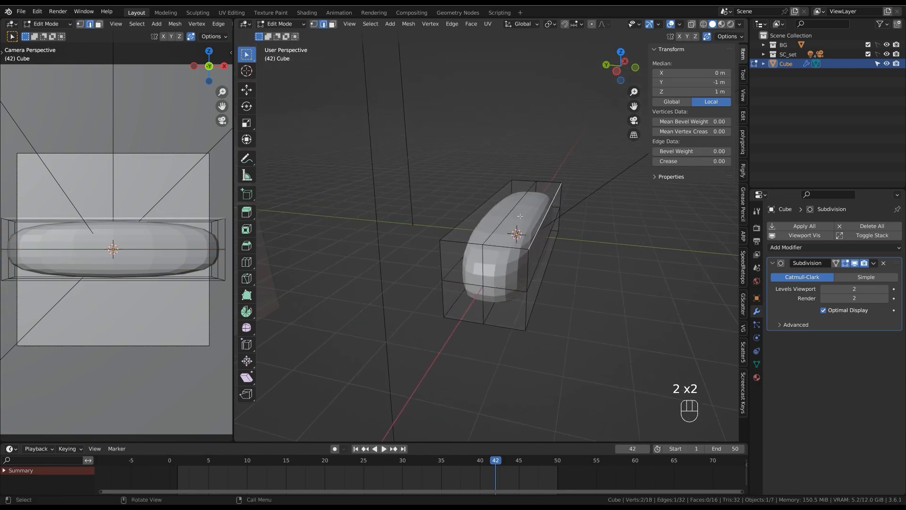
left_click(474, 210, "shift")
key("ctrl+z")
key("ctrl+z")
key("ctrl+z")
key("ctrl+z")
key("ctrl+z")
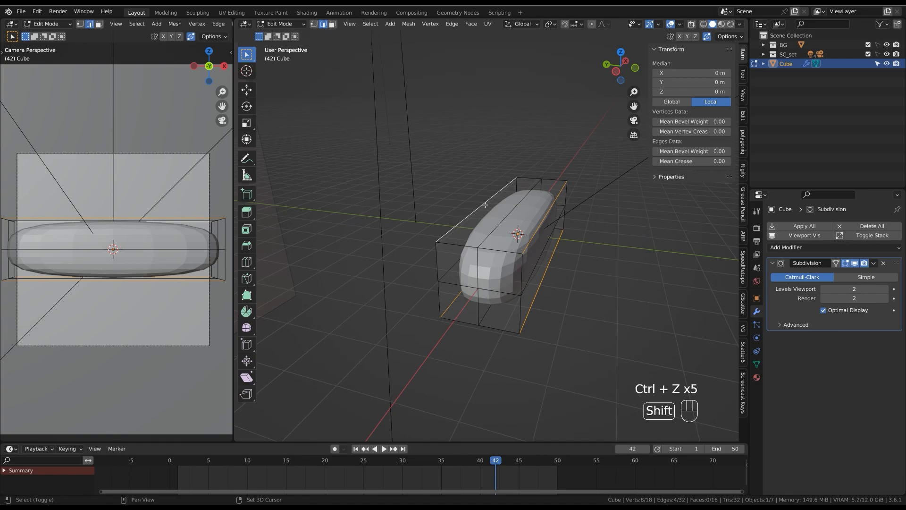
middle_click_drag(485, 205, 579, 228)
key("s")
left_click(575, 230)
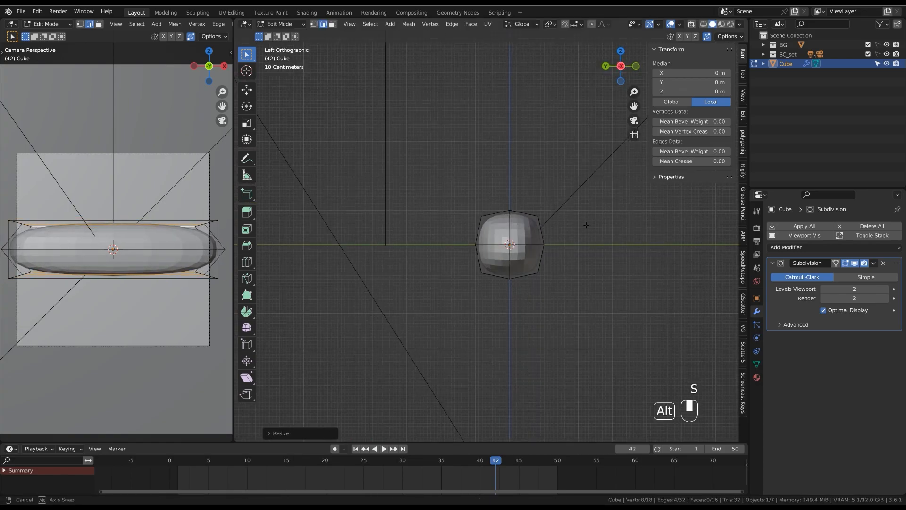
key("s")
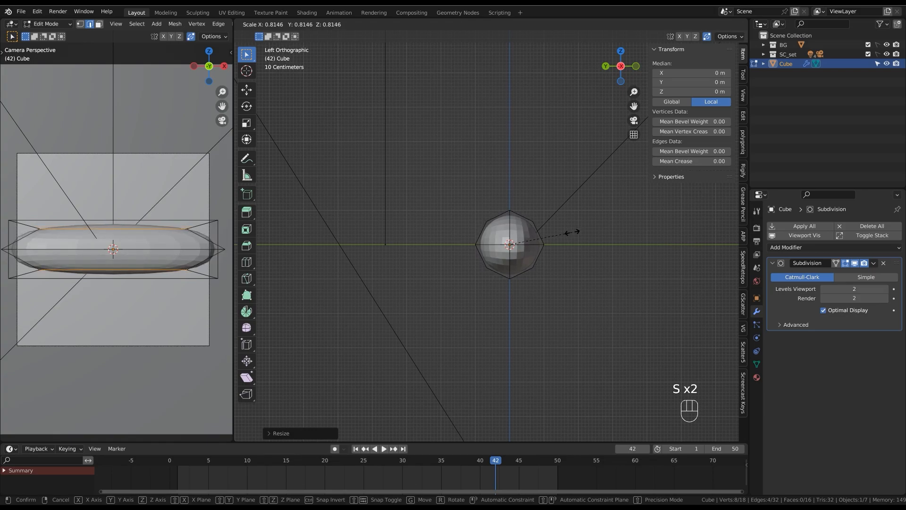
left_click(572, 233)
middle_click_drag(496, 215, 534, 223, "shift")
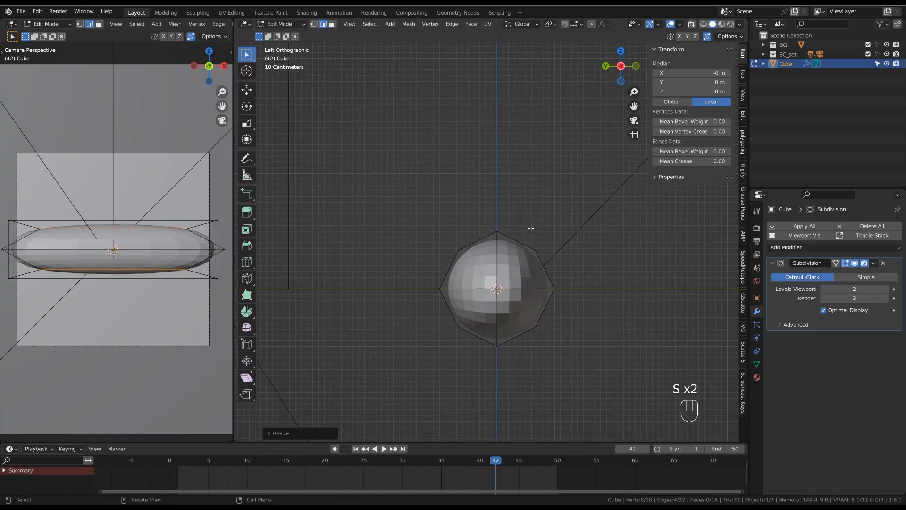
Pull the centre vertex of the body's negative-X end outward along X to about -1.31 m local.
mouse_move(532, 260)
middle_mouse_down()
mouse_move(566, 245)
mouse_move(529, 271)
middle_mouse_up()
key("1")
left_click(415, 263)
key("g")
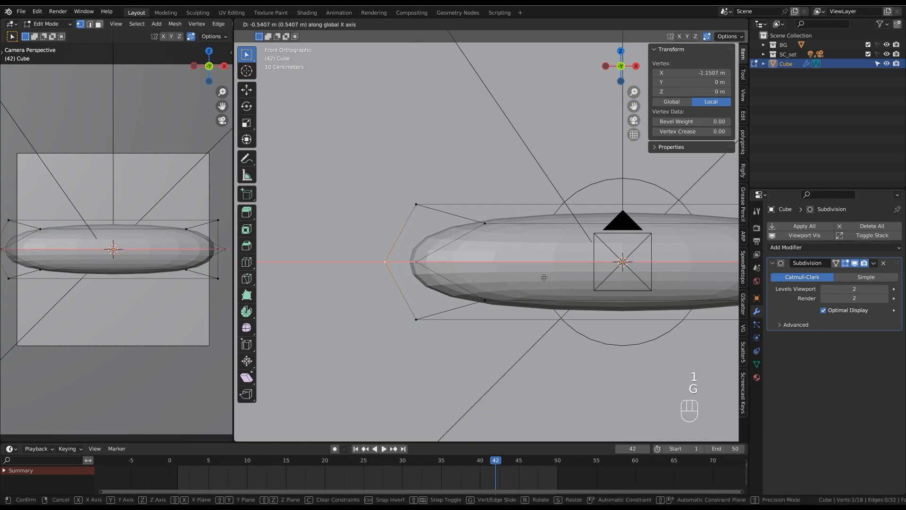
left_click(512, 295)
middle_click_drag(512, 295, 646, 249, "ctrl")
middle_click_drag(646, 249, 580, 249, "shift")
middle_click_drag(642, 227, 620, 229, "shift")
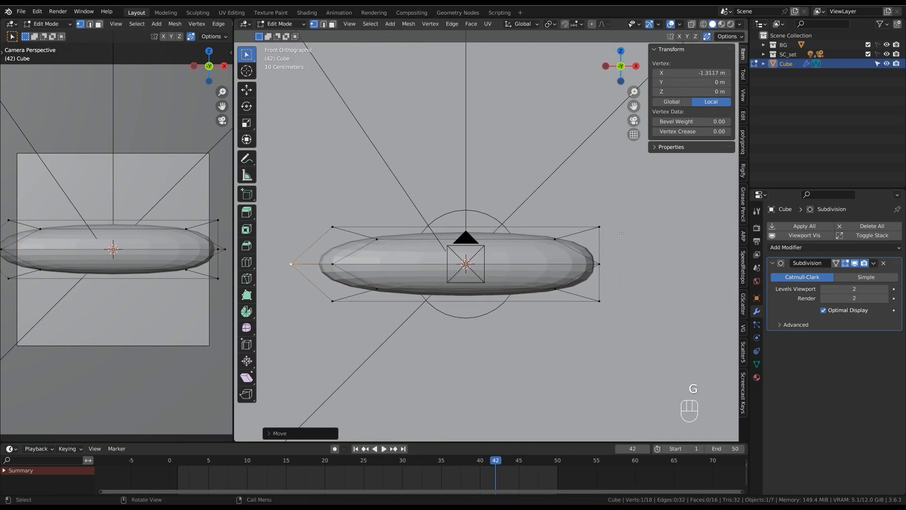
Select all vertices of the body's positive-X end and flatten them with repeated scaling along X.
middle_click_drag(575, 261, 546, 271)
left_click_drag(531, 213, 633, 330)
middle_click_drag(605, 258, 625, 258)
key("s")
key("x")
left_click(606, 260)
key("s")
key("x")
left_click(586, 272)
key("s")
key("x")
left_click(586, 273)
middle_click_drag(670, 263, 598, 291)
key("s")
key("x")
left_click(595, 289)
key("s")
key("x")
left_click(613, 280)
key("s")
key("x")
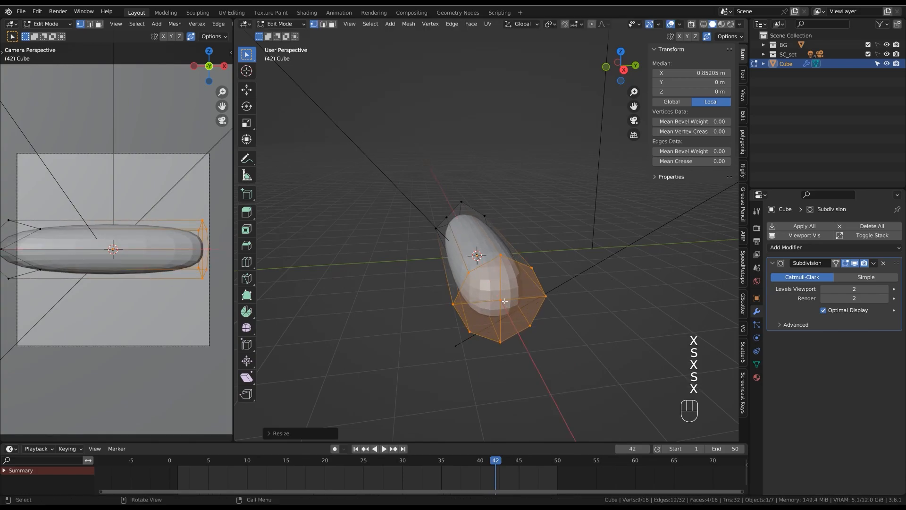
left_click(611, 281)
middle_click_drag(611, 281, 597, 280, "alt")
Cut an additional lengthwise edge loop around the upper half of the body, between its top and middle.
middle_click_drag(594, 234, 679, 227, "shift")
middle_click_drag(469, 222, 497, 232, "shift")
middle_click_drag(497, 233, 547, 240, "ctrl")
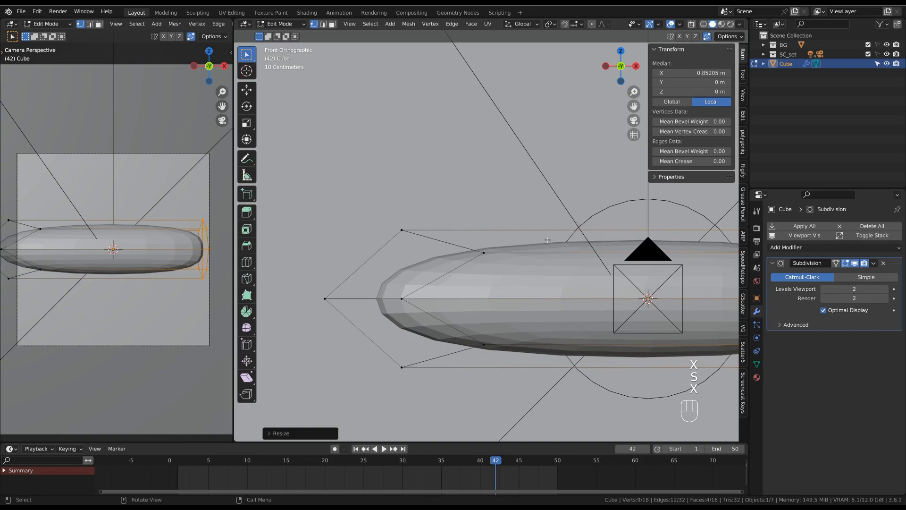
key("ctrl+r")
left_click(484, 271)
Turn on X-ray display, select the positive-X end's vertices and scale them down to about 0.75.
middle_click_drag(659, 235, 450, 239, "shift")
key("alt+z")
left_click(628, 234)
left_click_drag(669, 222, 606, 366)
middle_click_drag(577, 276, 628, 274, "shift")
scroll(650, 295, "down", 2)
key("ctrl+z")
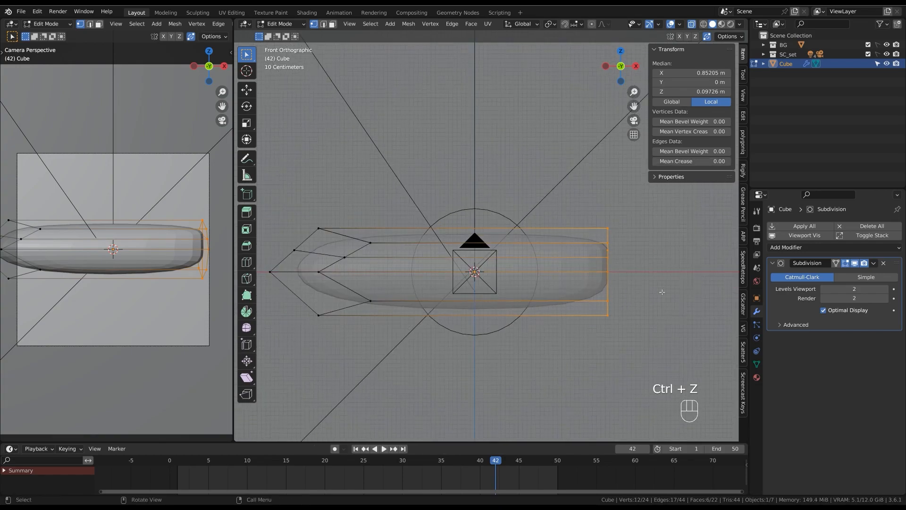
key("s")
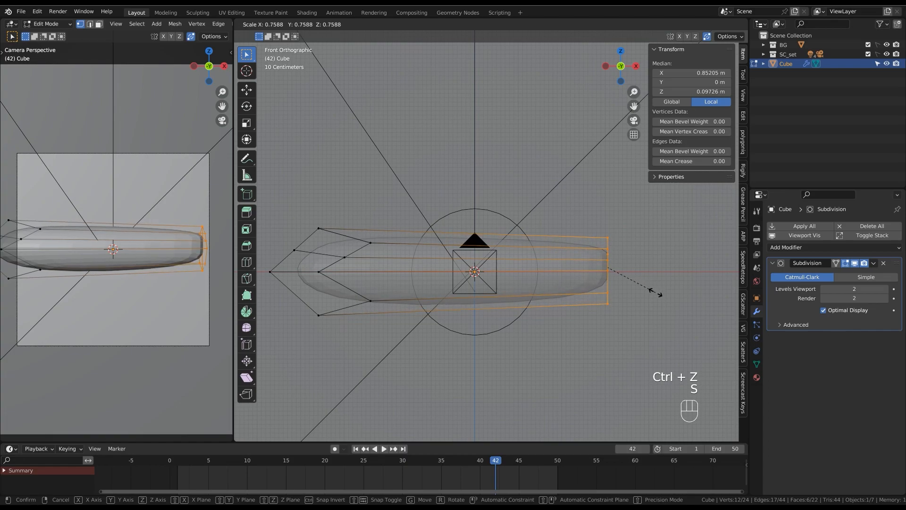
left_click(652, 295)
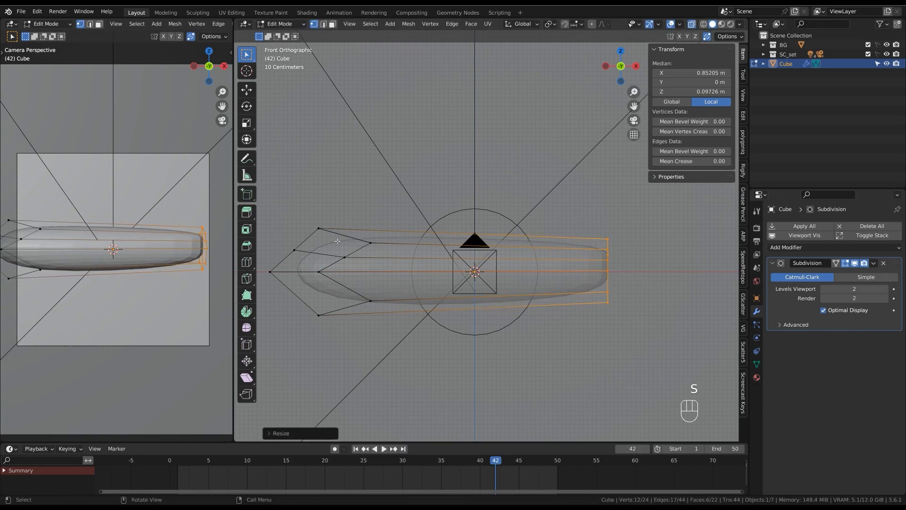
Raise the selected end to about 0.35 m local Z and pull it inward along X to about 0.72 m local.
key("g")
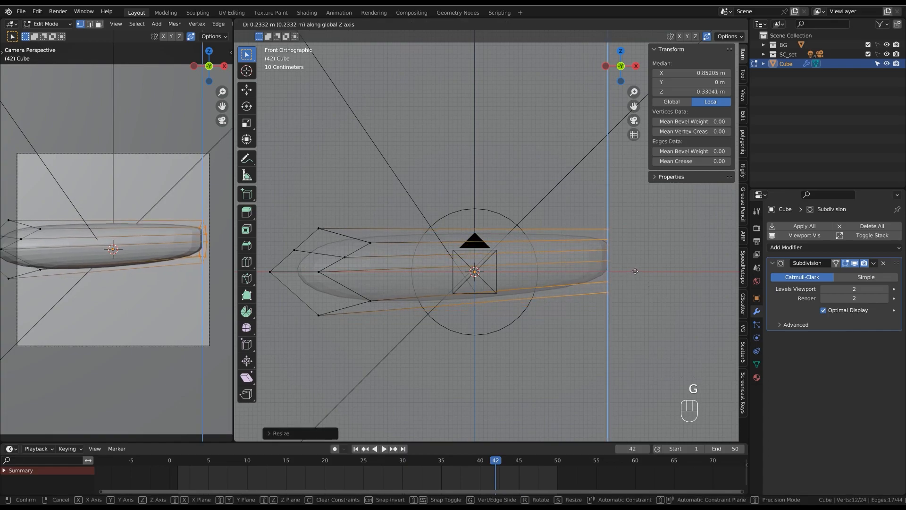
left_click(634, 270)
key("g")
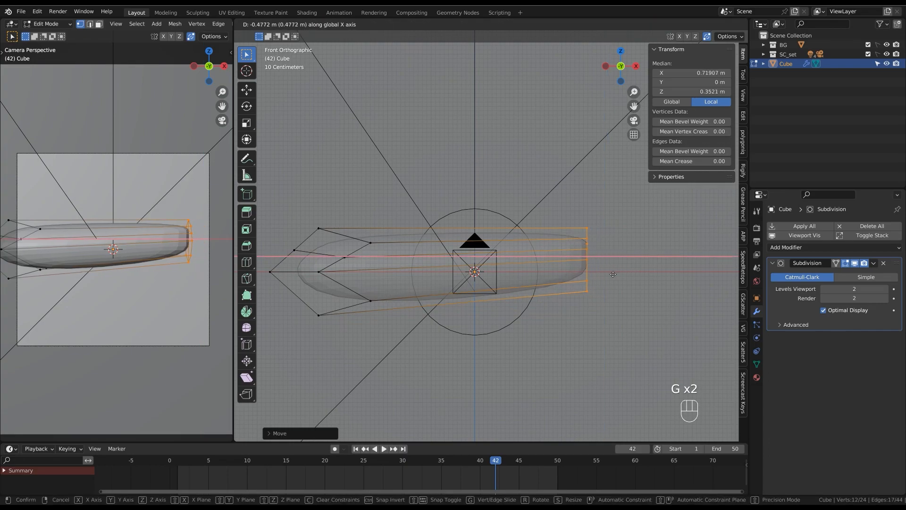
left_click(619, 275)
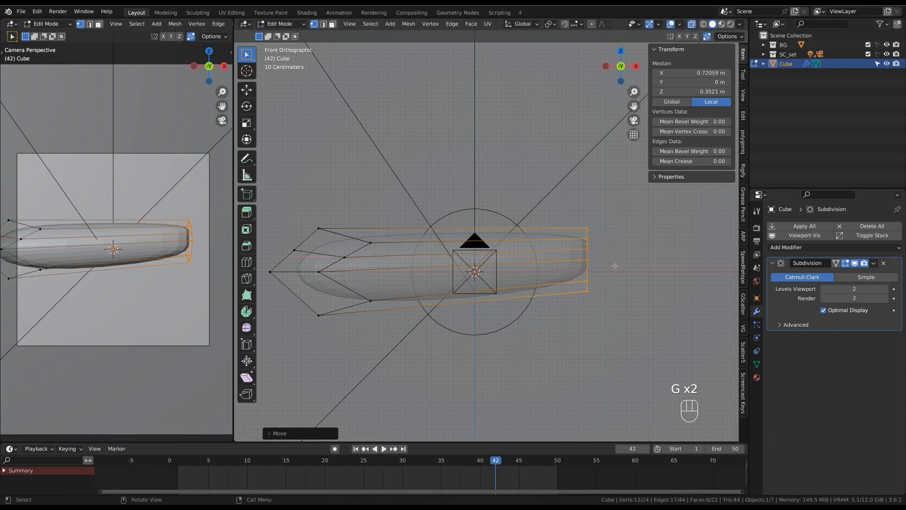
Extrude the end outward to about 0.95 m local X, then shrink the new end and raise it along Z.
key("e")
left_click(650, 263)
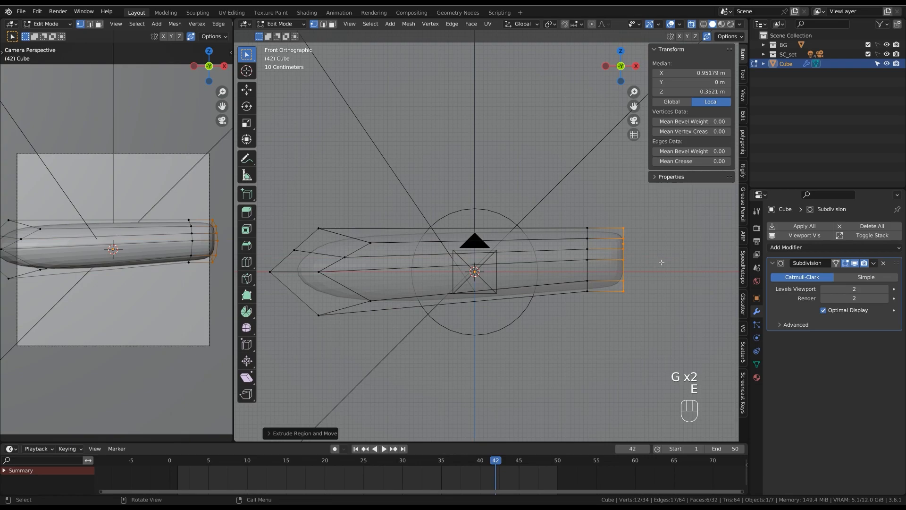
key("s")
left_click(642, 265)
key("g")
key("z")
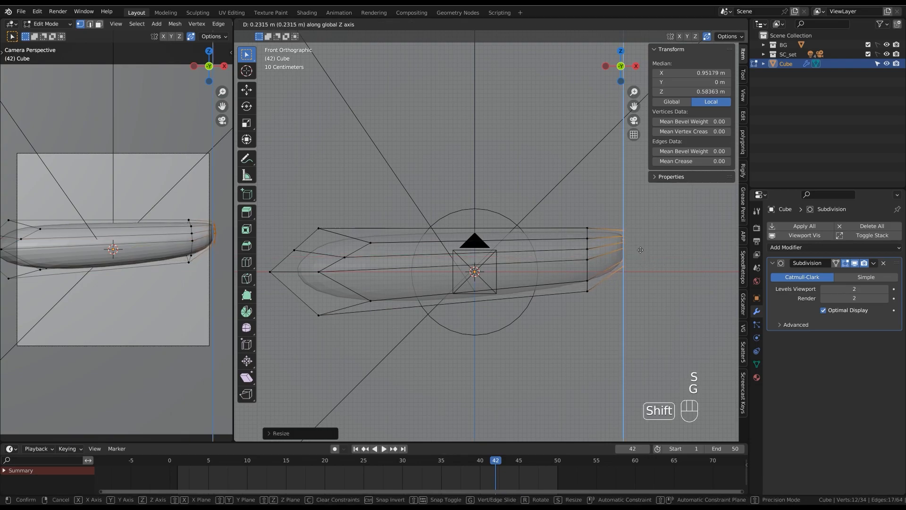
left_click(638, 262)
Extrude a second tail section to about 1.13 m local X, shrink it and raise it about 0.13 m along Z.
key("e")
left_click(668, 260)
key("s")
left_click(653, 255)
key("g")
key("z")
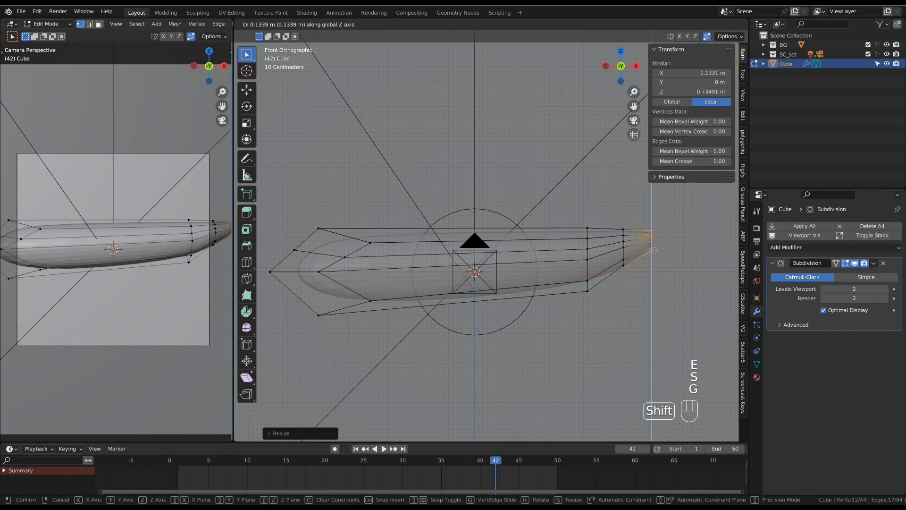
left_click(654, 251)
Lower the bottom vertices of the tail's middle ring about 0.03 m along Z.
key("Tab")
middle_click_drag(638, 256, 612, 278, "shift")
key("Tab")
key("g")
key("z")
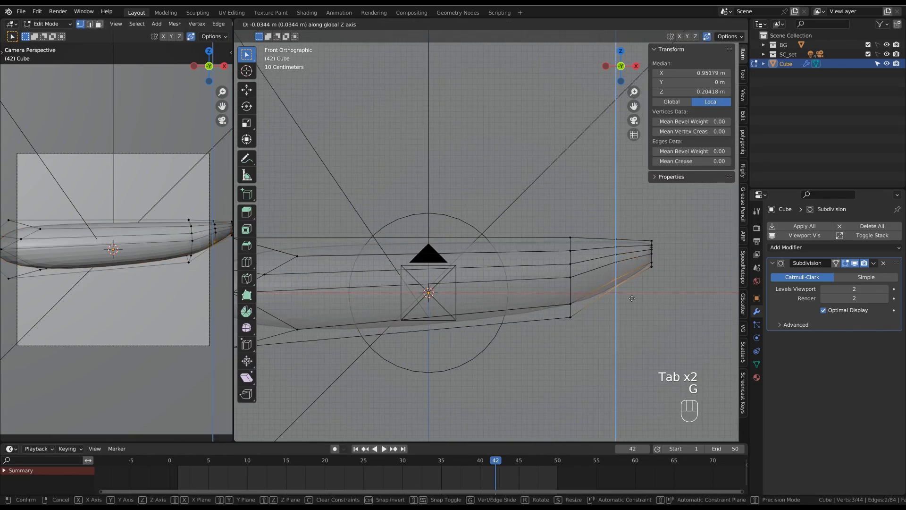
left_click(631, 298)
Move the ring at the tail's base back to about 0.62 m local X and edge-slide the next ring back by about 0.25.
left_click_drag(566, 260, 590, 340)
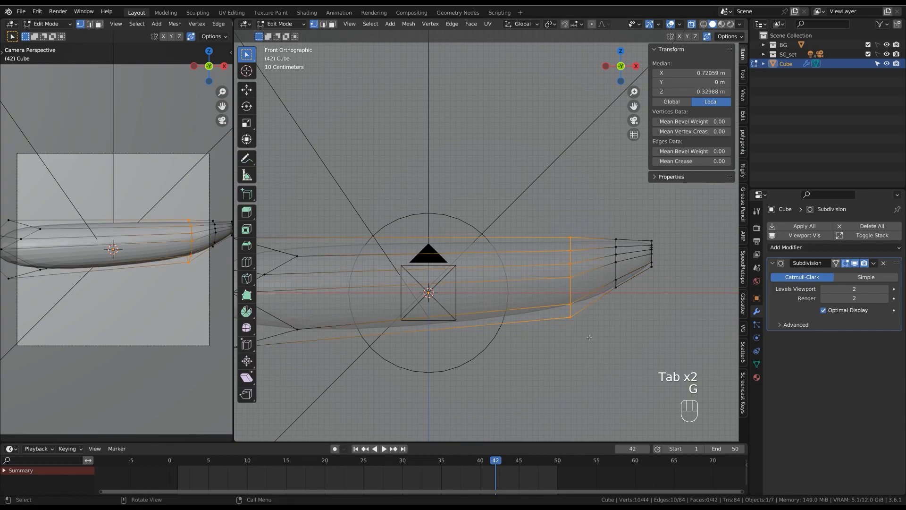
key("g")
left_click(568, 340)
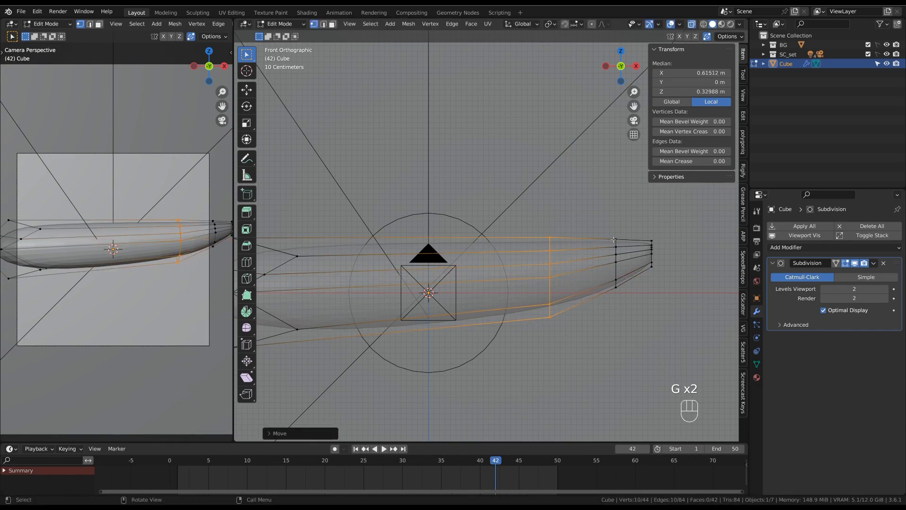
left_click_drag(606, 227, 627, 295)
key("g")
key("g")
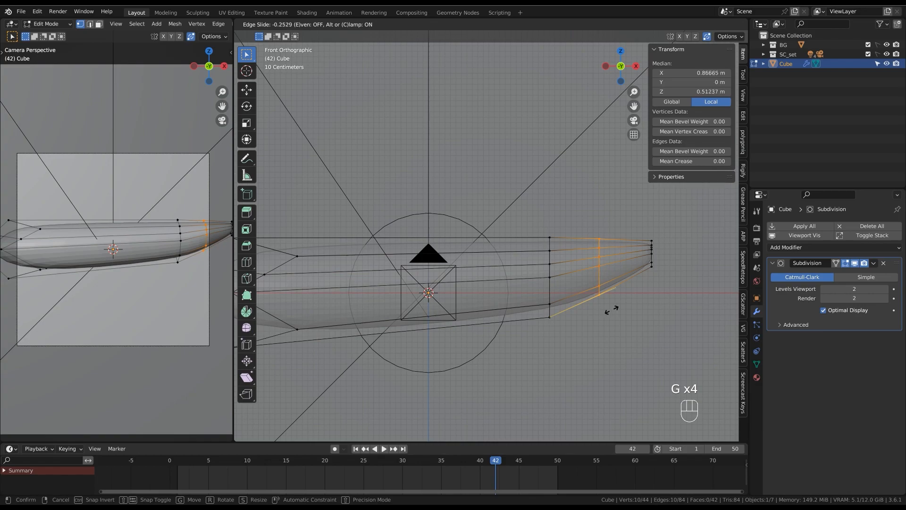
left_click(611, 309)
Scale the tail's tip vertices down to about 0.66 and raise them about 0.11 m along Z.
left_click_drag(637, 232, 663, 276)
key("s")
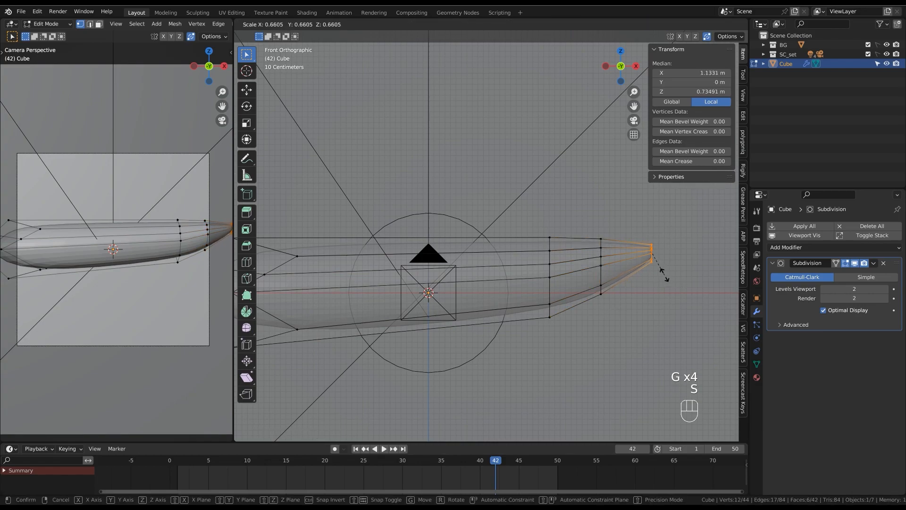
left_click(666, 276)
key("g")
key("z")
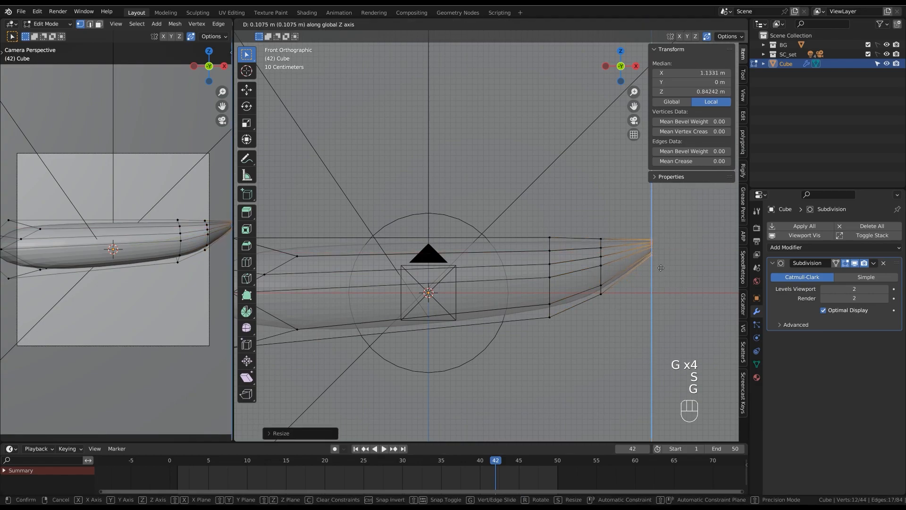
left_click(660, 268)
left_click(661, 269)
scroll(662, 279, "down", 2)
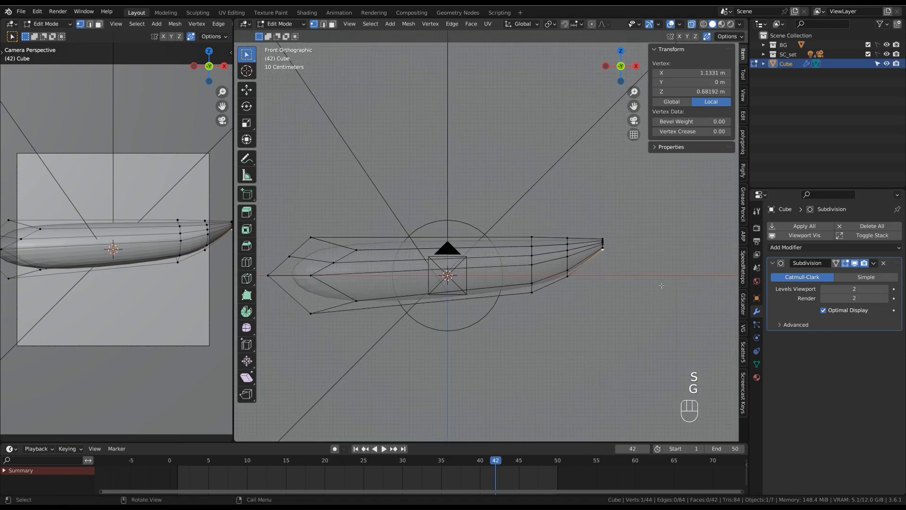
Turn off X-ray display and lower the vertex at the nose of the body about 0.17 m along Z.
key("alt+z")
left_click(640, 280)
middle_click_drag(641, 280, 674, 292)
middle_click_drag(675, 292, 611, 279, "alt")
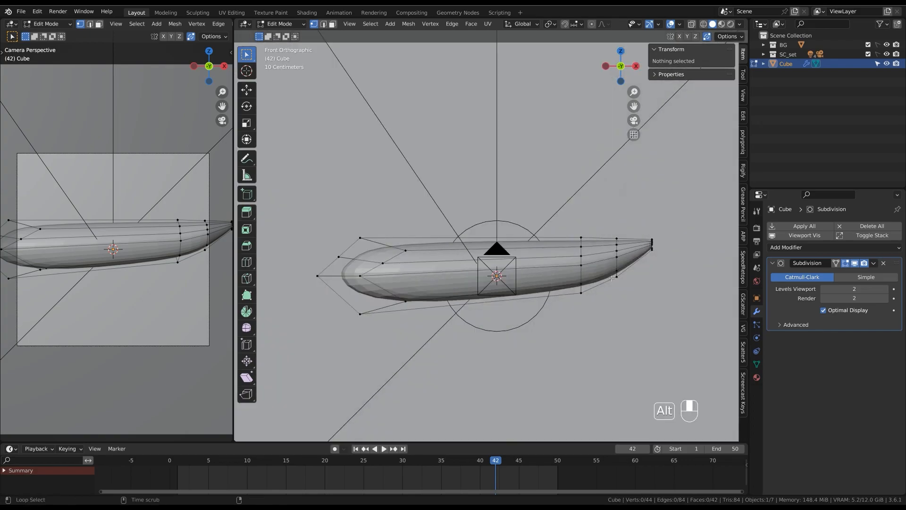
left_click(317, 276)
key("g")
key("g")
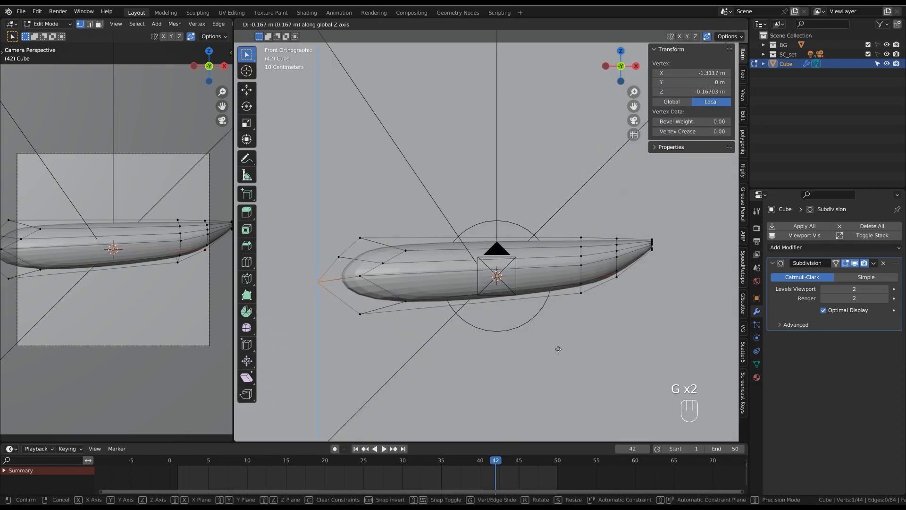
left_click(555, 352)
Move the two vertices at the end of the tail outward along X to about 1.17 m local X.
middle_click_drag(554, 353, 585, 336)
middle_click_drag(630, 315, 590, 309, "shift")
left_click(563, 279)
left_click(563, 267, "shift")
key("g")
key("x")
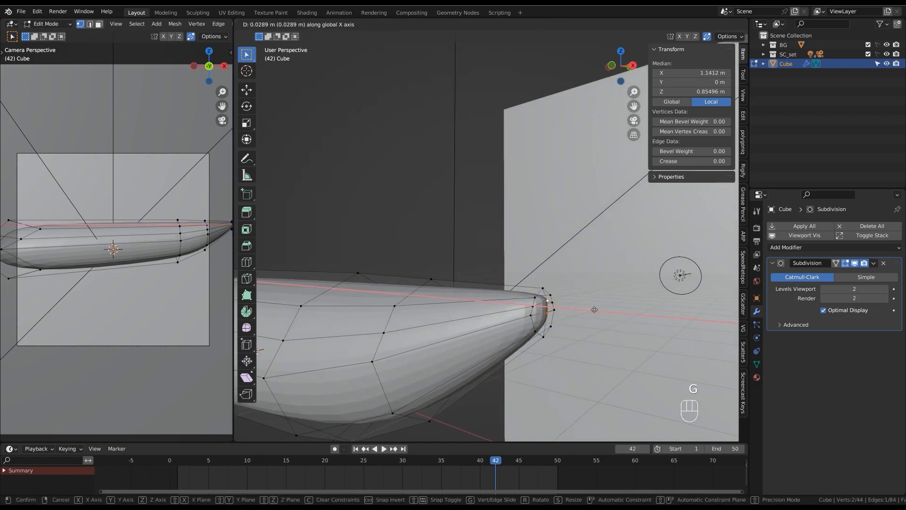
left_click(608, 315)
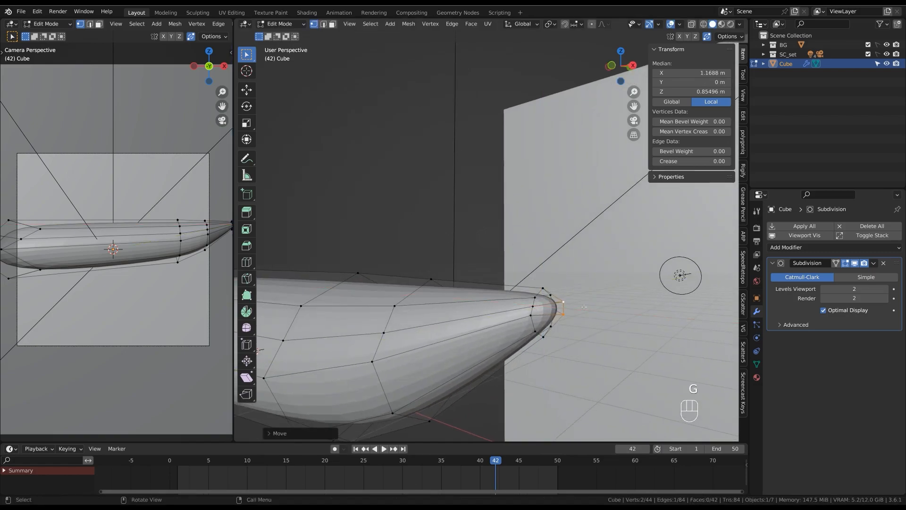
Adjust the tail's end vertices individually, placing the upper one at about 1.17 m local X.
left_click(562, 301)
middle_click_drag(629, 298, 641, 296)
key("g")
left_click(637, 302)
key("g")
left_click(636, 319)
left_click(607, 299)
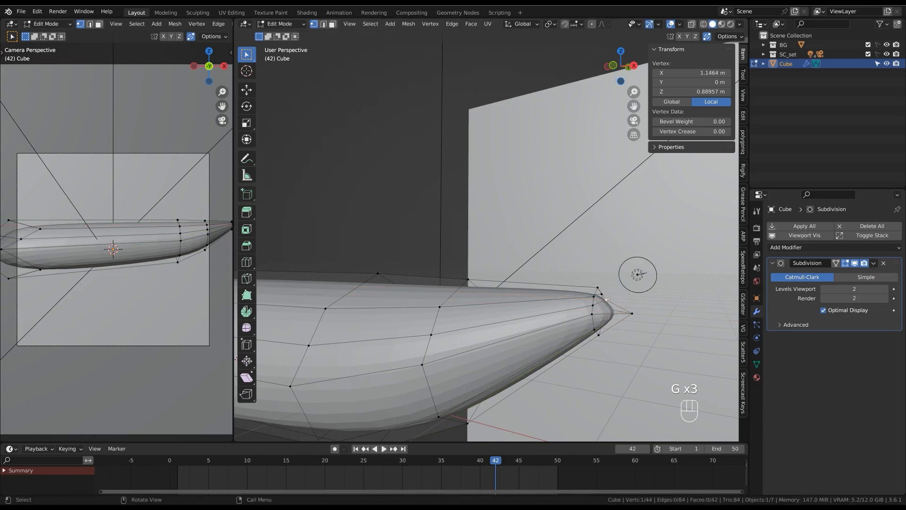
key("g")
middle_click_drag(610, 299, 616, 299)
left_click(627, 300)
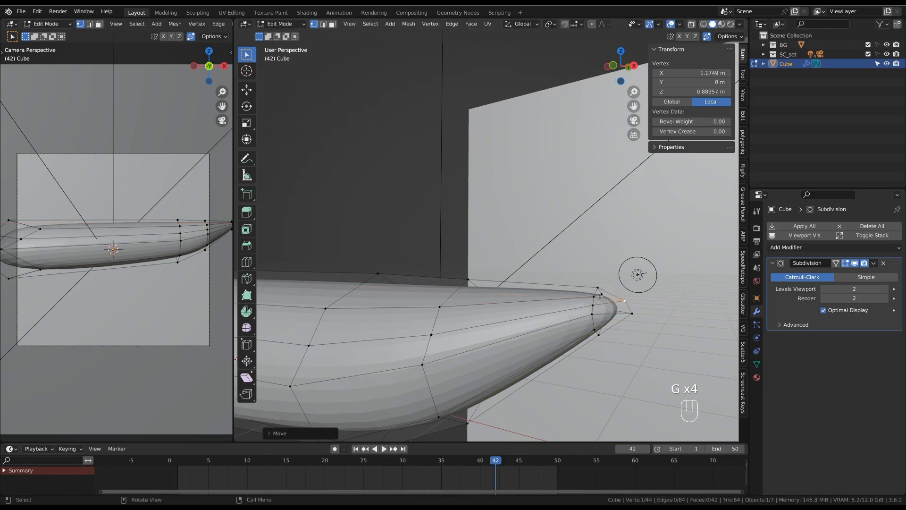
Apply smooth shading to the body in object mode and return to mesh editing.
middle_click_drag(636, 266, 607, 301)
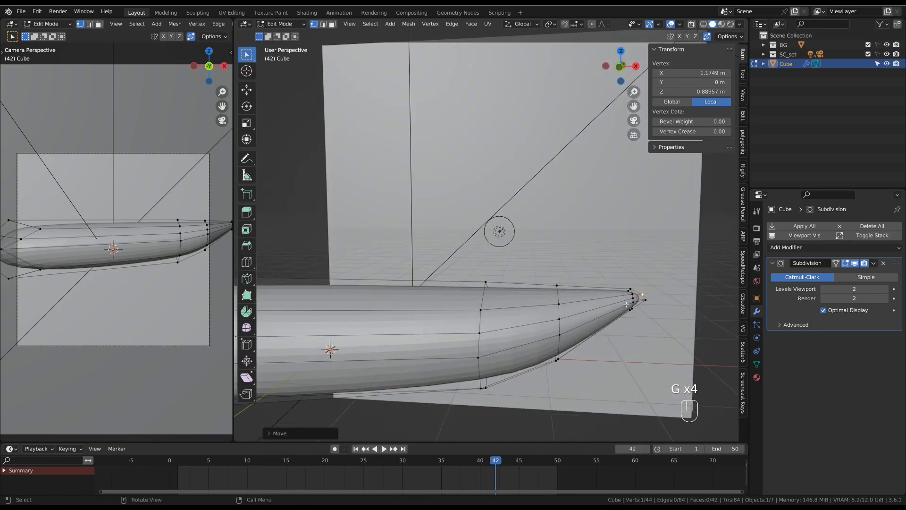
key("Tab")
right_click(607, 304)
left_click(608, 304)
middle_click_drag(611, 259, 603, 280)
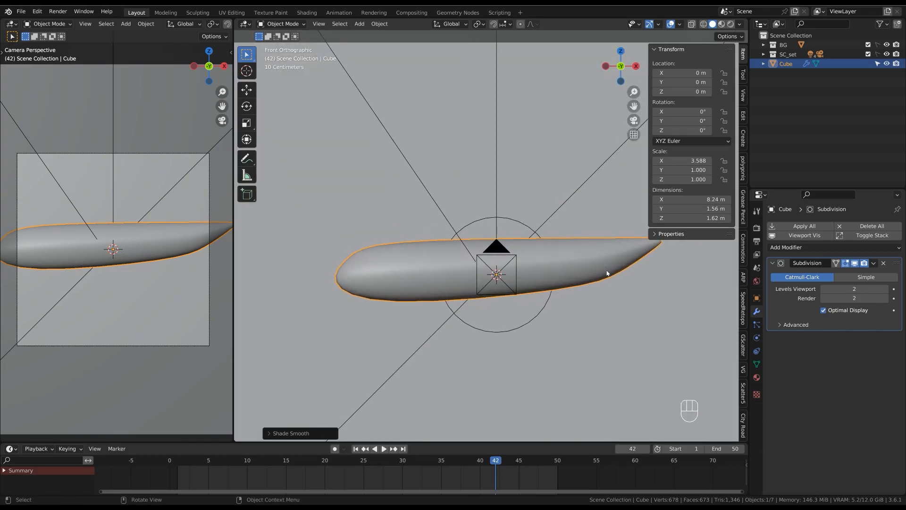
key("Tab")
key("g")
key("g")
key("ctrl+z")
key("ctrl+z")
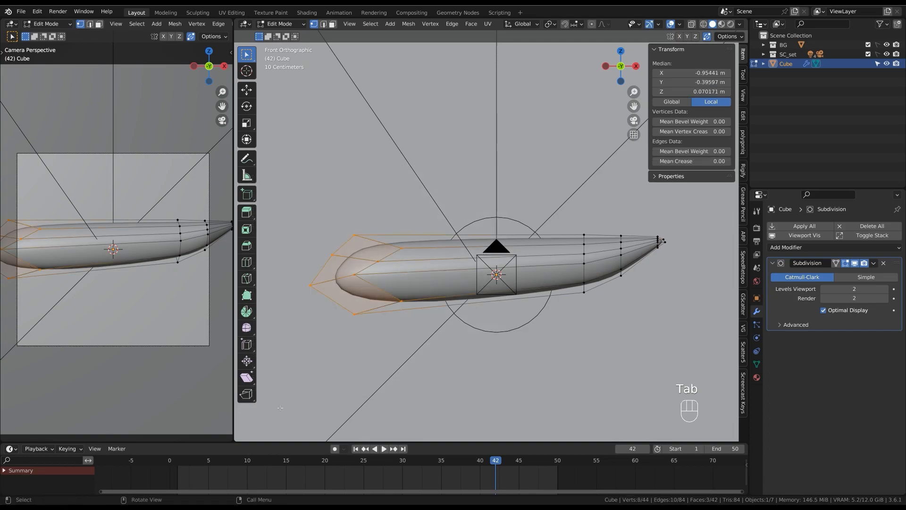
With X-ray display on, move the nose vertices back to about -0.72 m local X and 0.12 m local Z.
key("alt+z")
key("g")
key("x")
left_click(560, 350)
key("g")
key("z")
left_click(563, 350)
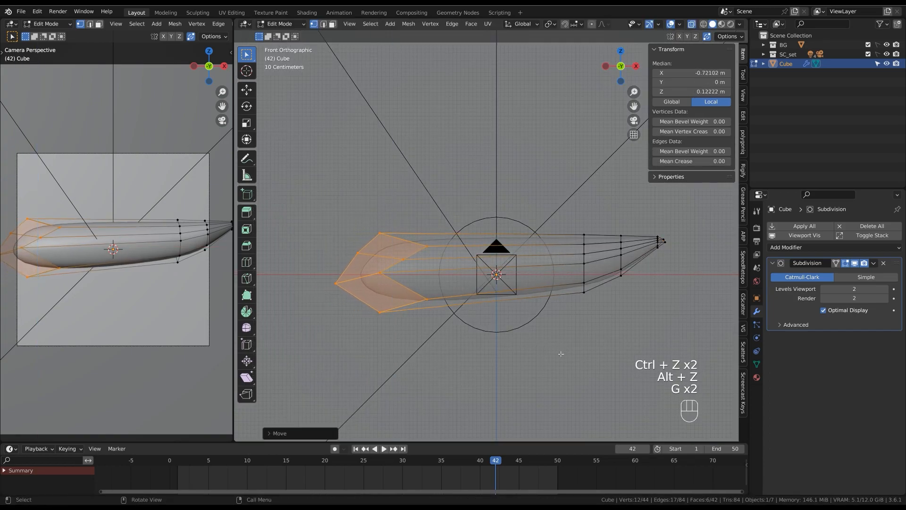
Leave mesh editing, turn off X-ray display, and set the Subdivision viewport and render levels to 3.
key("Tab")
key("alt+z")
middle_click_drag(561, 340, 411, 246, "shift")
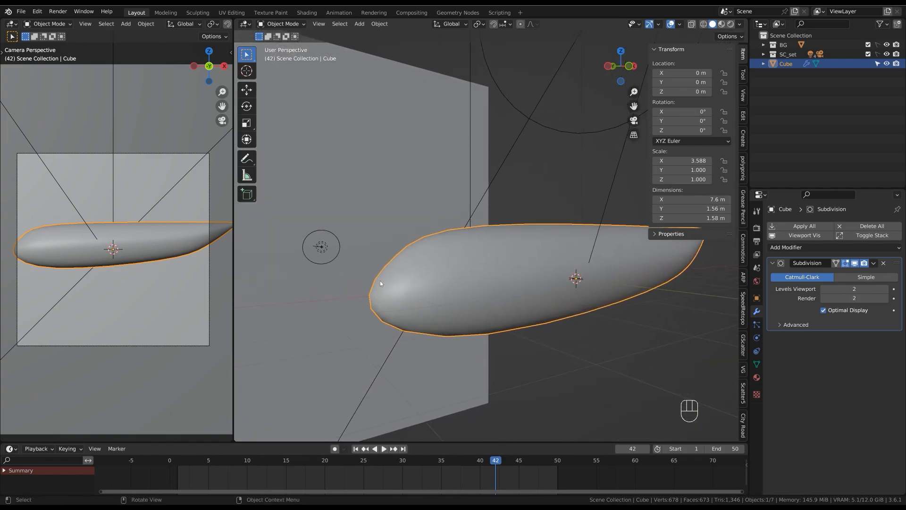
left_click(886, 289)
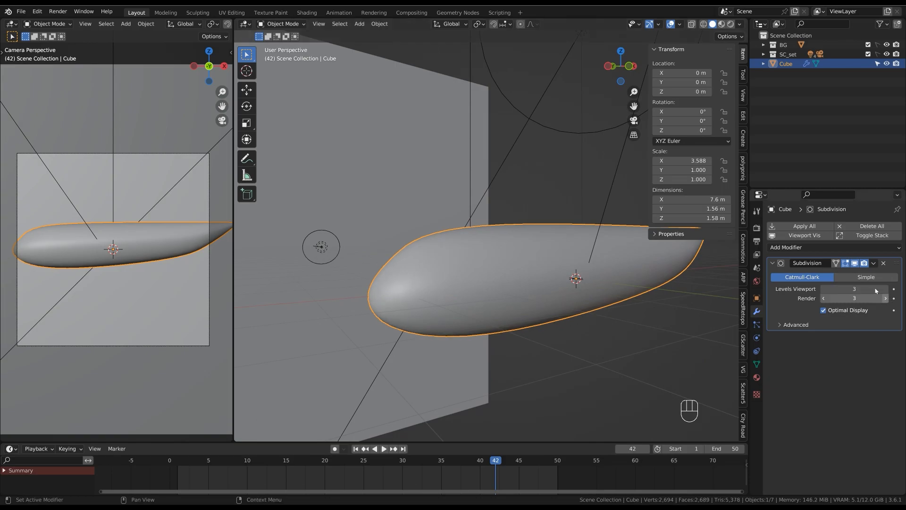
middle_click_drag(572, 283, 572, 305)
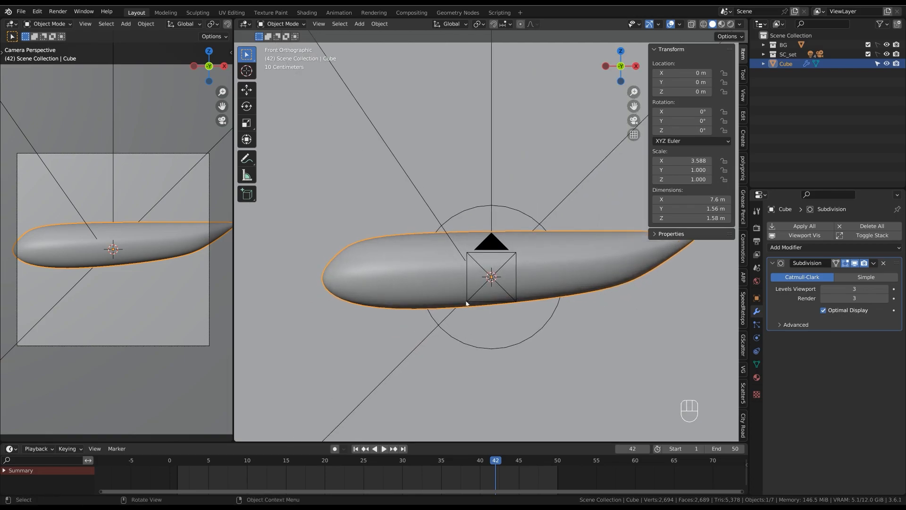
Duplicate all faces of the body's lower half from nose to tail and separate the copy into its own object.
key("Tab")
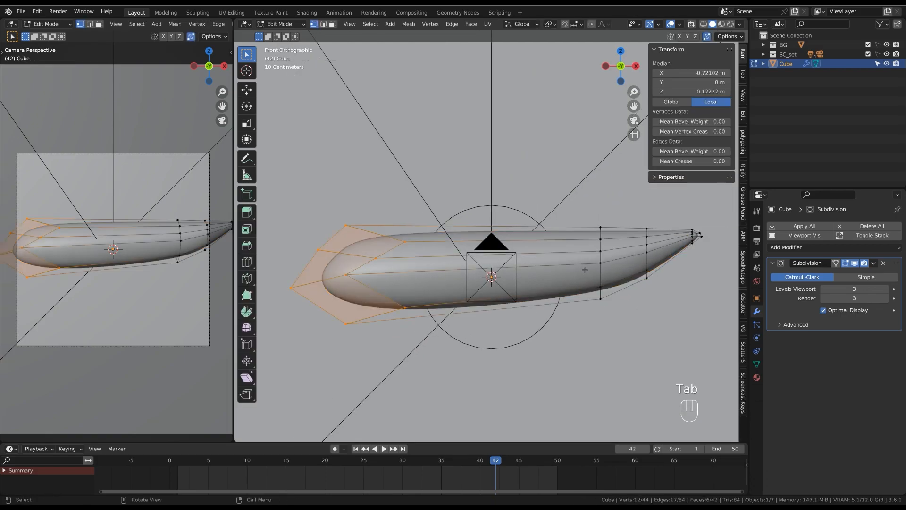
key("alt+z")
key("3")
left_click_drag(286, 263, 546, 347)
left_click_drag(325, 309, 430, 318)
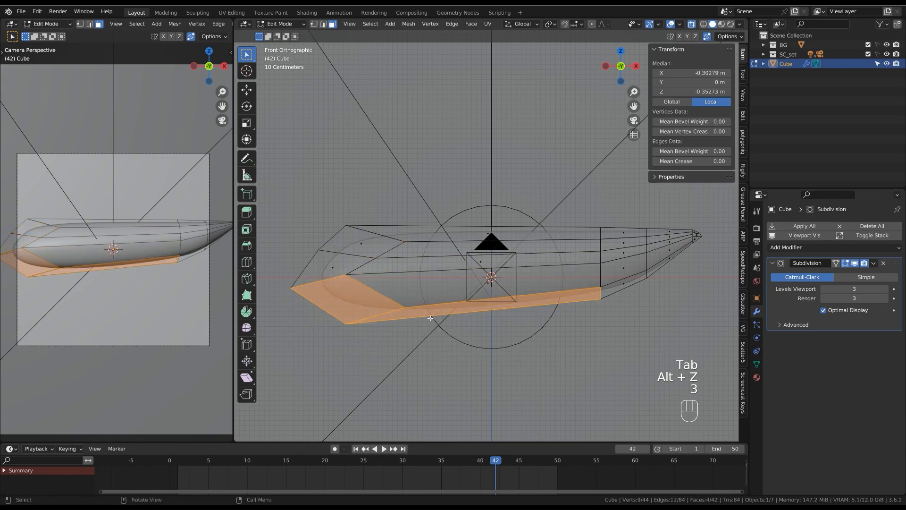
left_click(422, 290, "shift")
left_click(519, 283, "shift")
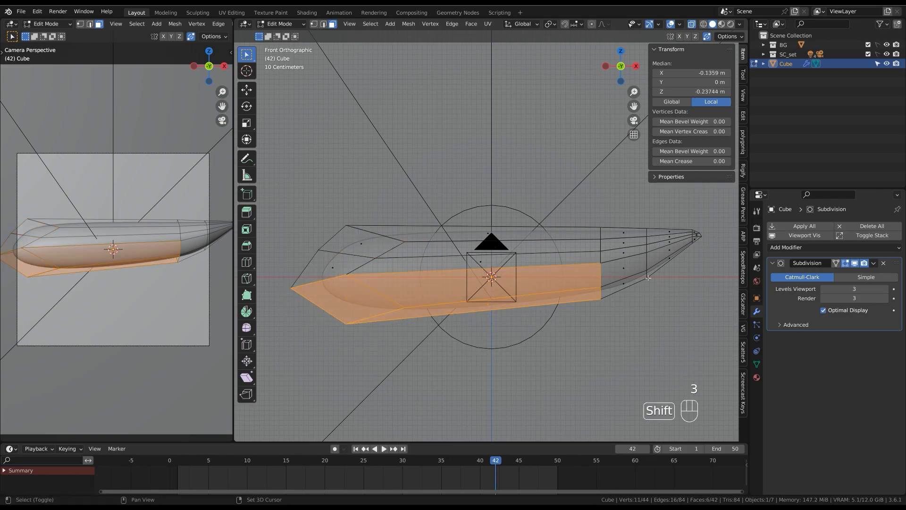
left_click(623, 274, "shift")
left_click(679, 262, "shift")
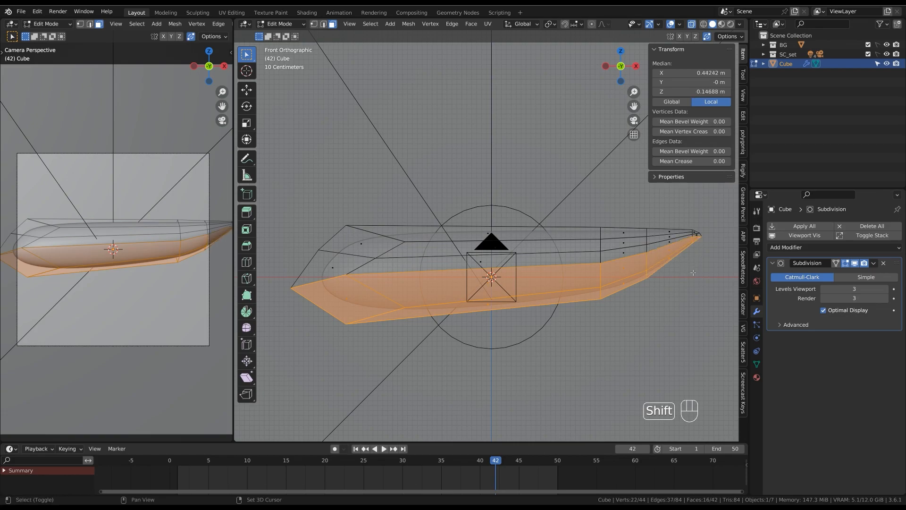
key("shift+d")
left_click(625, 329)
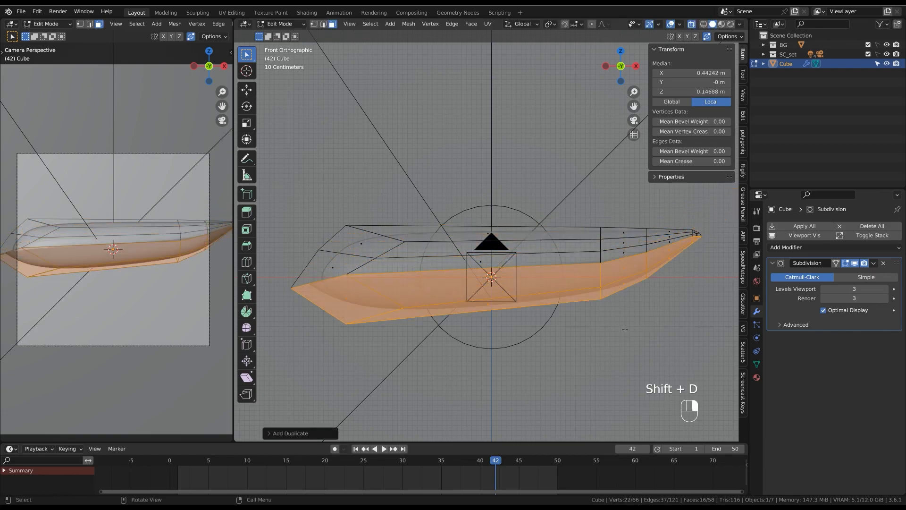
key("p")
left_click(620, 327)
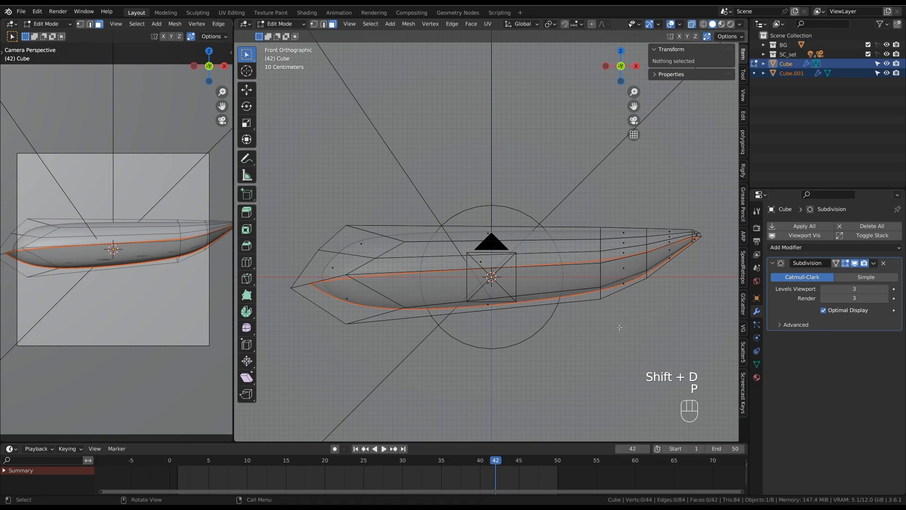
key("Tab")
key("alt+z")
Add a Solidify modifier to the separated lower shell and place it above the Subdivision modifier.
middle_click_drag(622, 326, 746, 261)
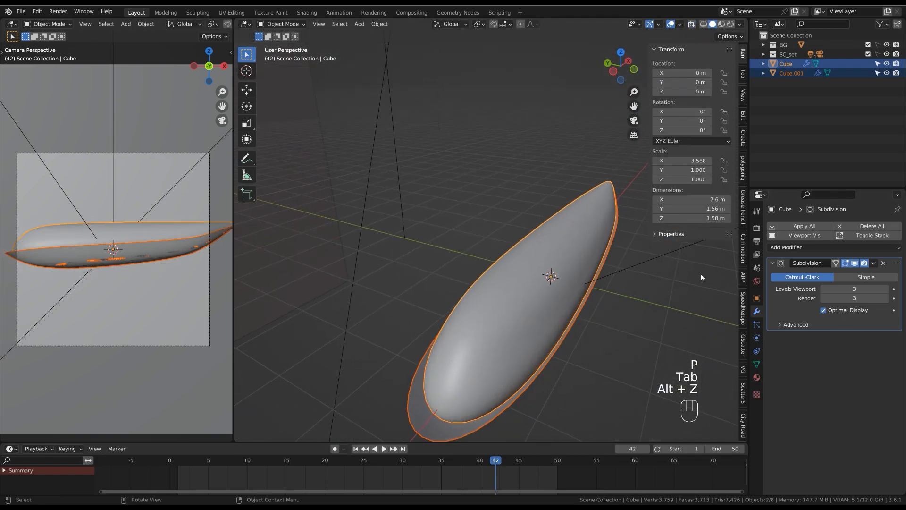
left_click(588, 298)
left_click(806, 248)
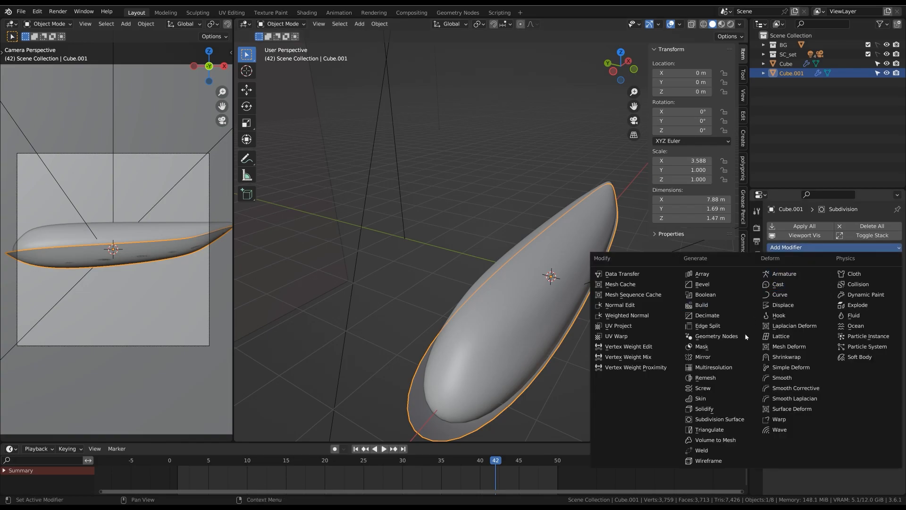
left_click(735, 408)
middle_click_drag(728, 397, 619, 336)
left_click_drag(894, 337, 890, 250)
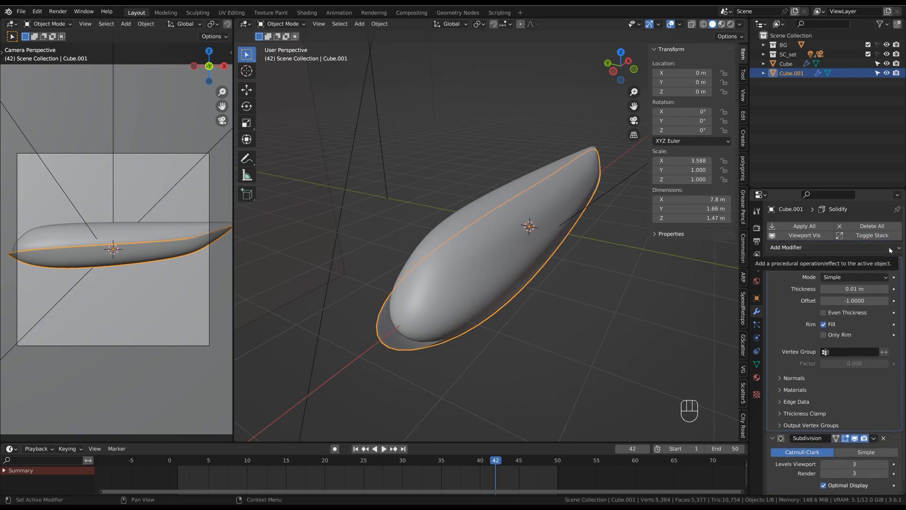
Apply the lower shell's scale and set its Solidify thickness to about 0.247 m.
left_click_drag(862, 289, 886, 288, "shift")
key("ctrl+a")
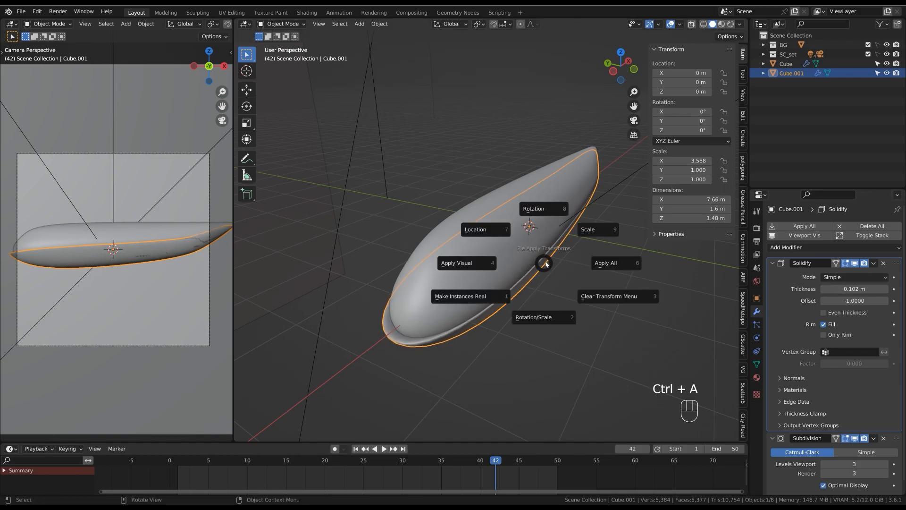
left_click(597, 231)
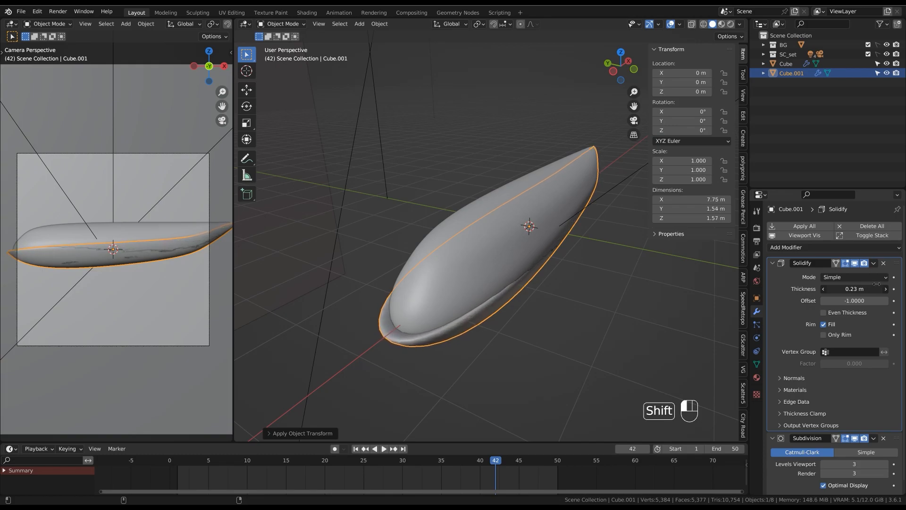
Widen the lower shell by scaling it to about 1.089 along Y.
middle_click_drag(693, 324, 615, 314)
key("s")
key("y")
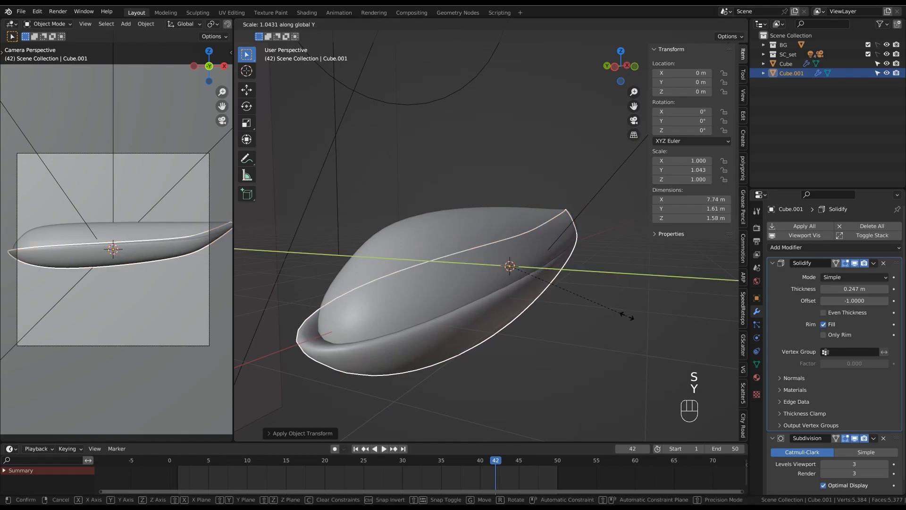
left_click(670, 314)
Move the shell's nose vertex inward about 0.19 m along X and lower the front bottom vertex about 0.10 m along Z.
middle_click_drag(673, 315, 651, 311, "alt")
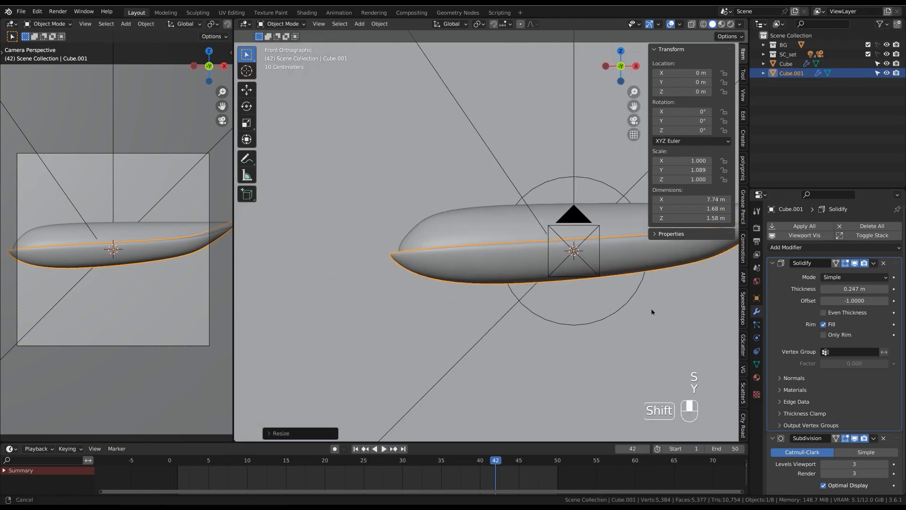
scroll(522, 278, "up", 1)
key("Tab")
key("alt+z")
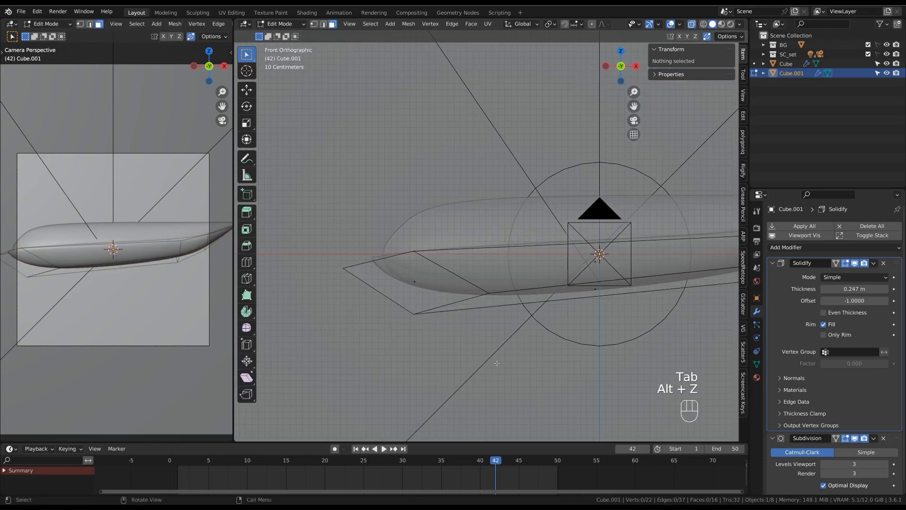
left_click(342, 268)
key("g")
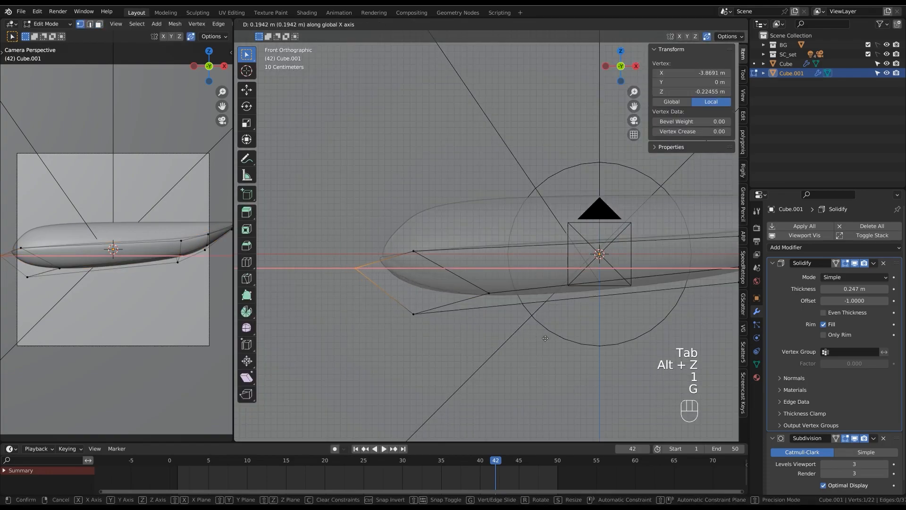
left_click(545, 338)
left_click(414, 314)
key("g")
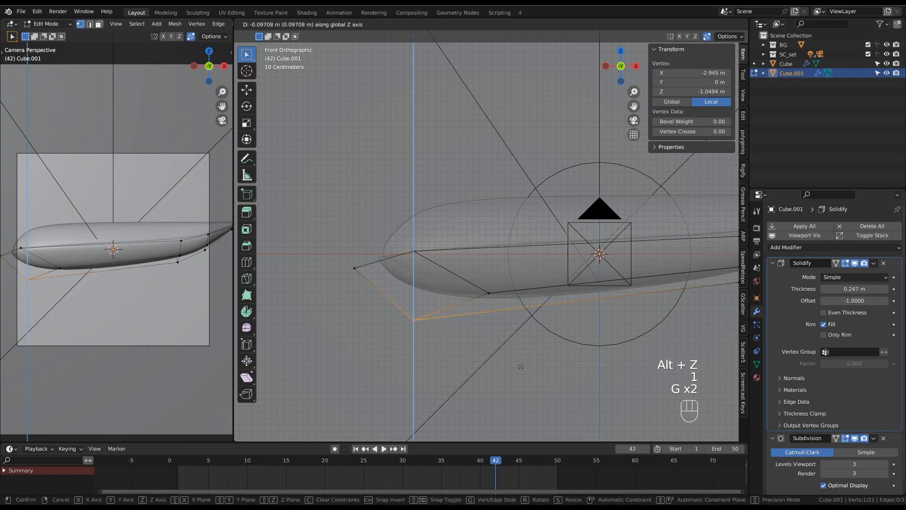
left_click(521, 366)
Lower the shell's tail tip vertices about 0.06 m along Z and shift them outward to about 4.18 m local X.
middle_click_drag(520, 366, 505, 218, "shift")
left_click_drag(507, 217, 600, 313)
key("g")
key("z")
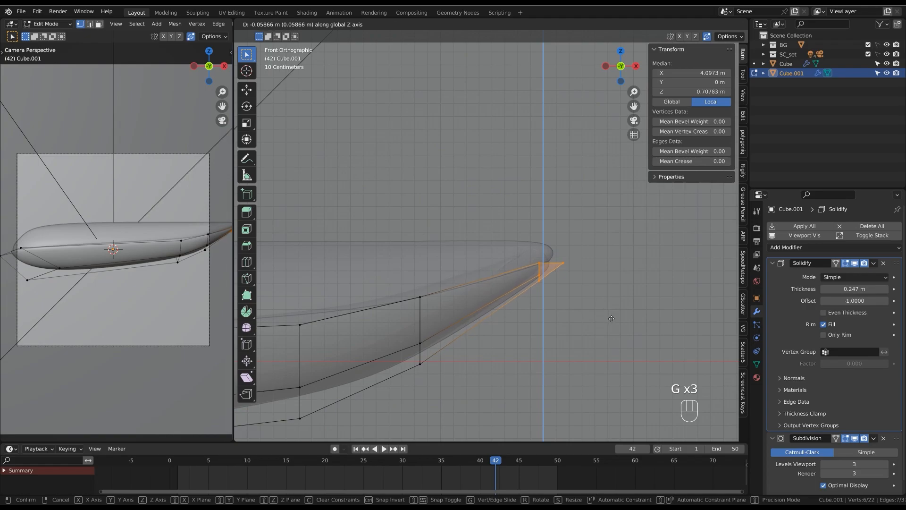
left_click(611, 319)
key("g")
left_click(627, 305)
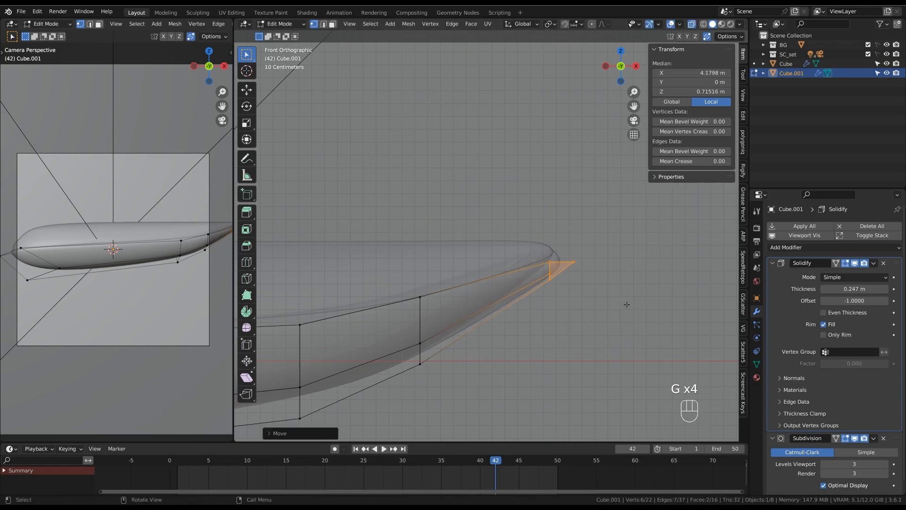
Reshape the shell's tail tip upward to about 4.17 m local X and 0.74 m local Z, and leave X-ray mesh editing.
key("g")
left_click_drag(603, 287, 547, 250)
left_click(596, 261)
key("g")
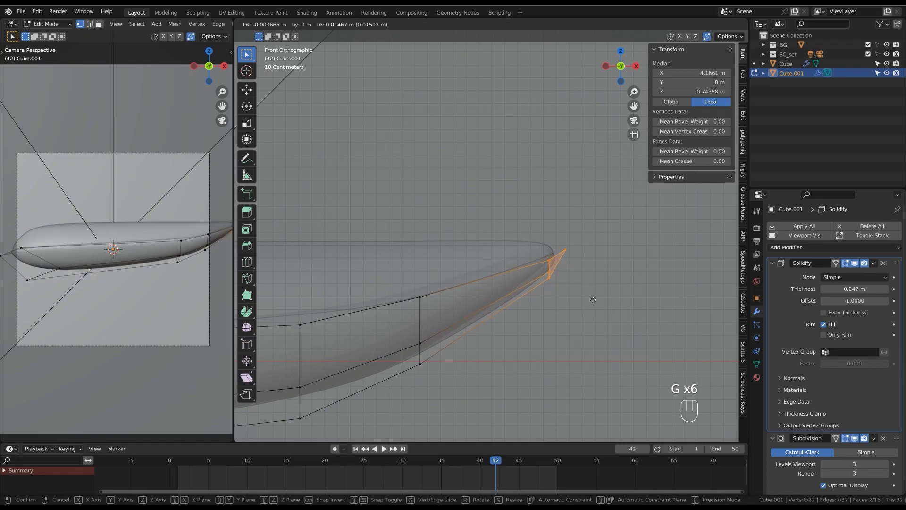
left_click(594, 299)
key("Tab")
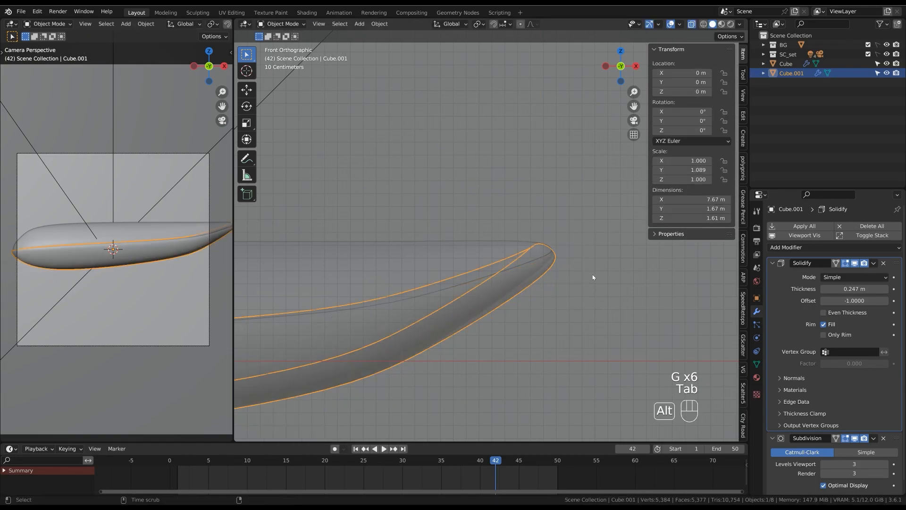
key("alt+z")
Scale the lower shell further along Y to a total Y scale of about 1.13.
middle_click_drag(595, 253, 588, 295)
middle_click_drag(574, 295, 558, 283, "ctrl")
left_click(557, 283)
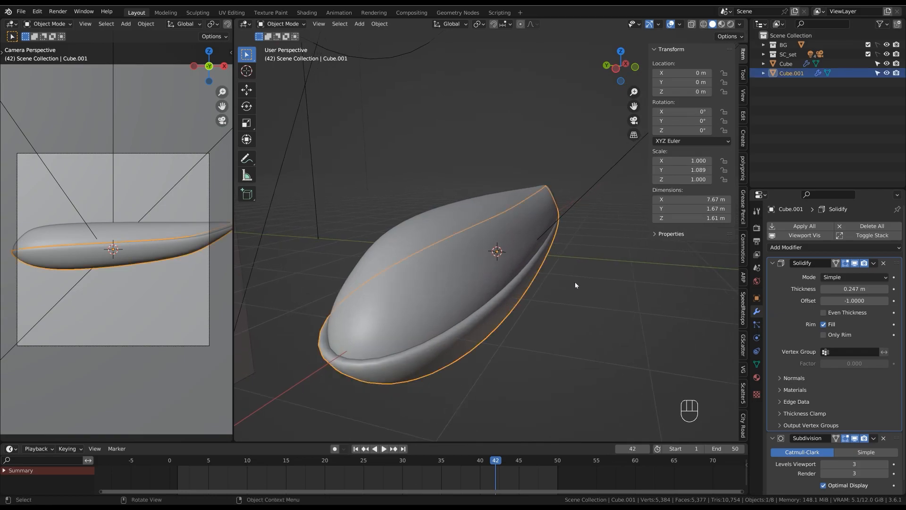
key("s")
key("y")
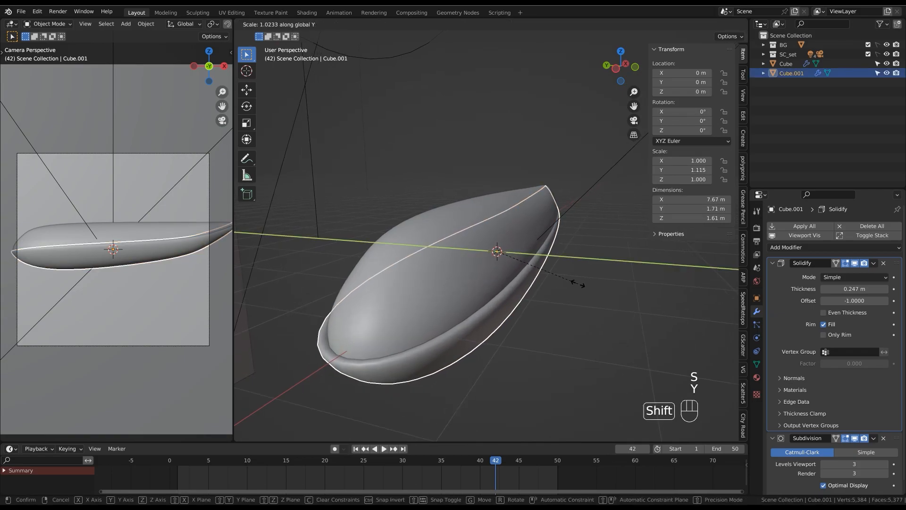
left_click(587, 273)
middle_click_drag(587, 273, 593, 270, "alt")
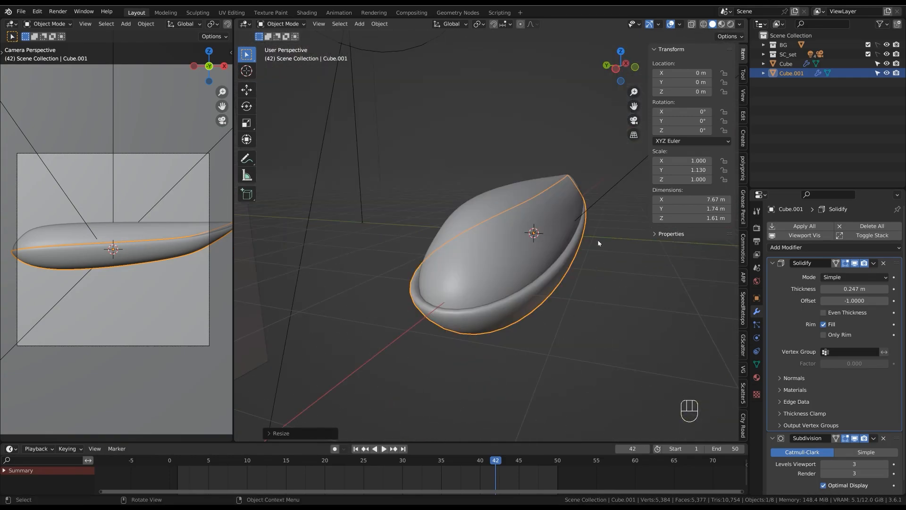
Add a cube and move it beside the body to about -1.99 m along Y.
middle_click_drag(598, 243, 559, 281)
left_click(547, 266)
key("shift+a")
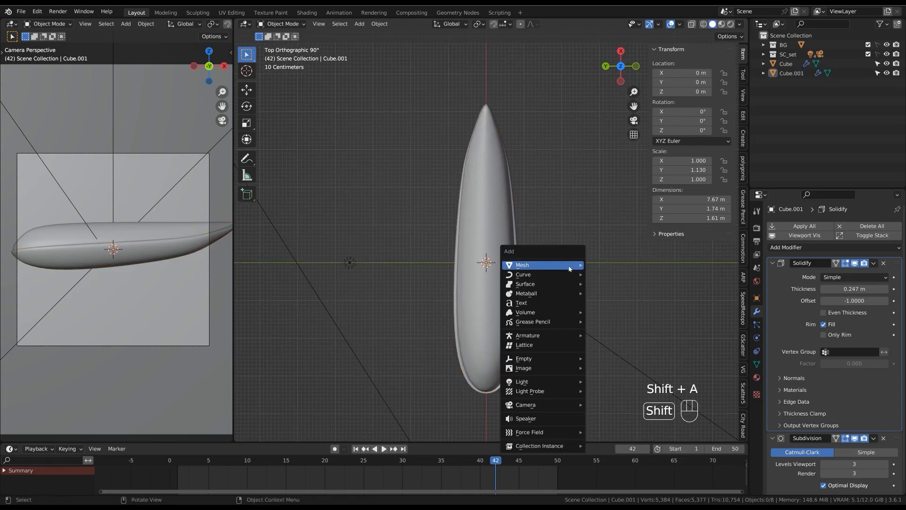
mouse_move(543, 265)
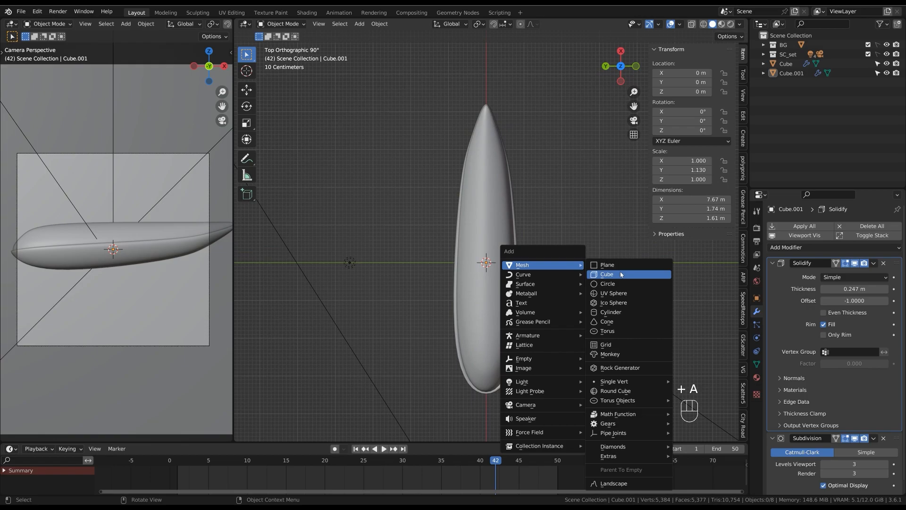
left_click(621, 274)
key("g")
left_click(616, 264)
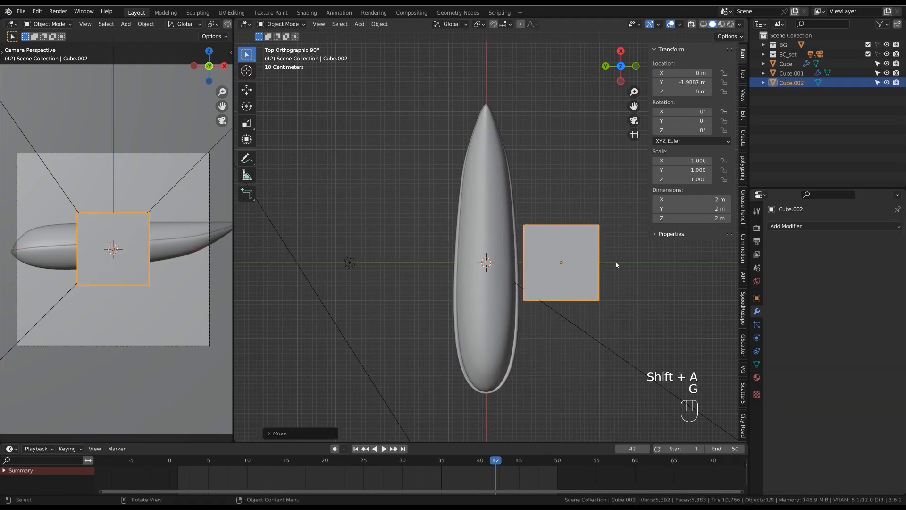
Give the cube a level 2 Subdivision modifier and reposition it against the body at about X -0.46 m, Y -1.49 m.
key("ctrl+2")
right_click(583, 274)
key("g")
left_click(566, 281)
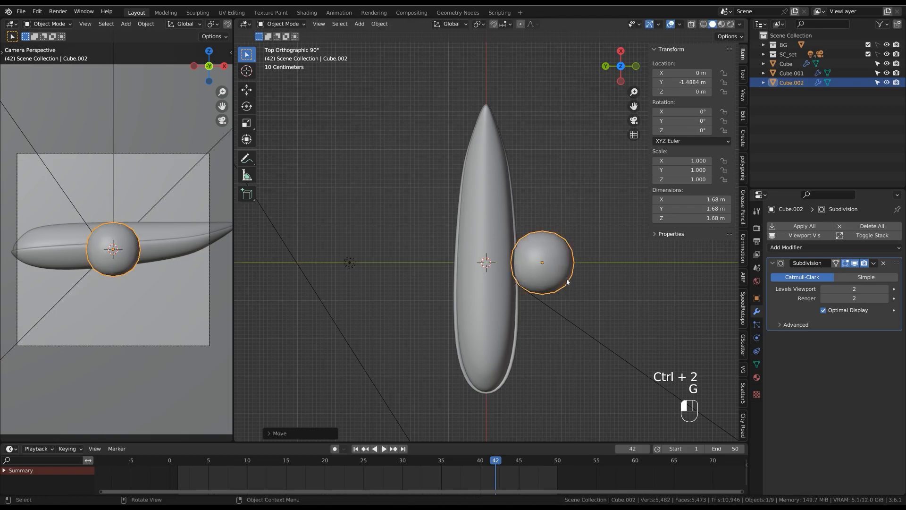
key("g")
left_click(567, 298)
Add a loop cut near the cube's body-side end at about 0.91 m local Y.
key("Tab")
key("ctrl+r")
left_click(557, 249)
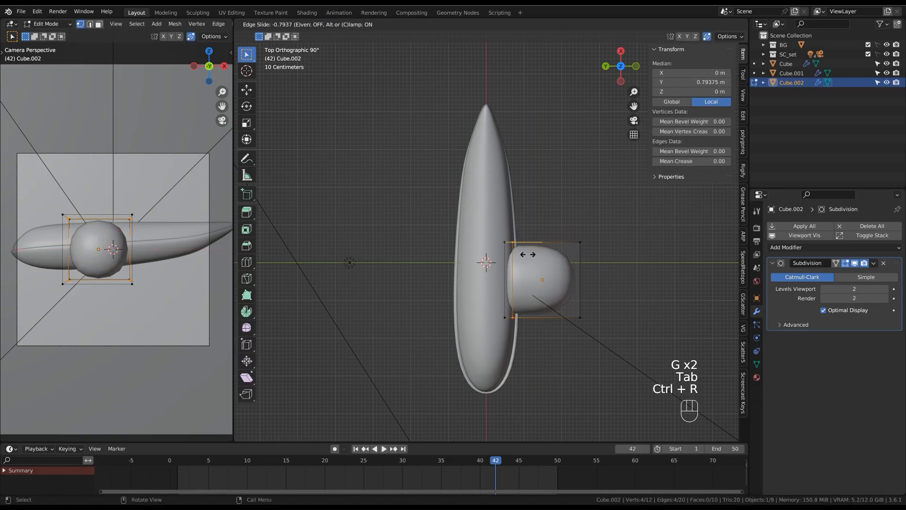
left_click(547, 256)
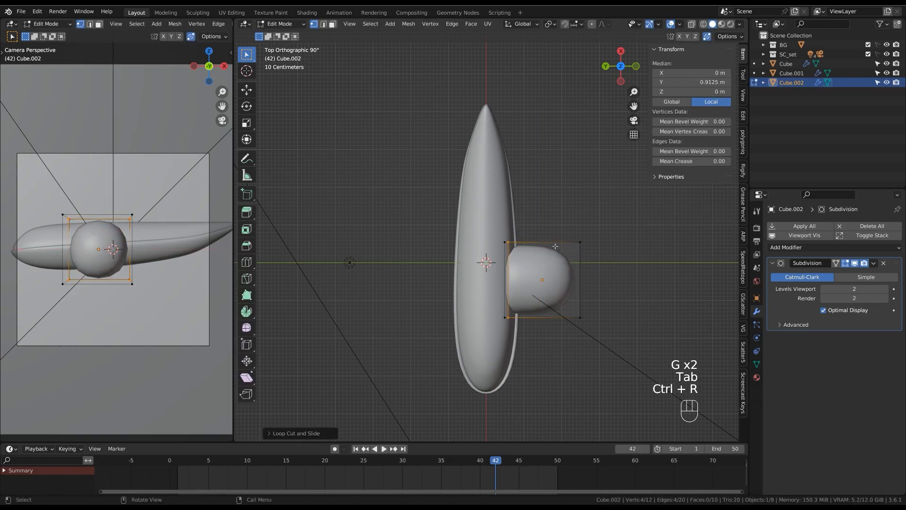
key("r")
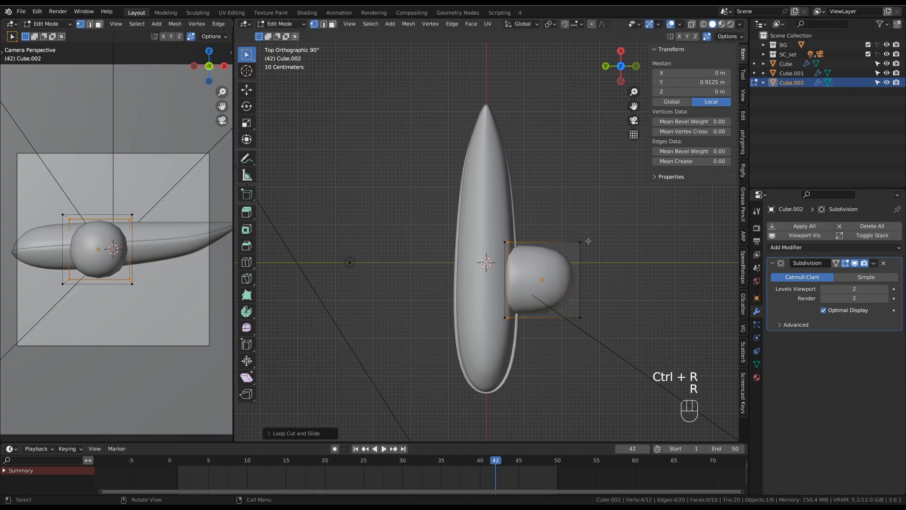
middle_click_drag(597, 272, 584, 244, "ctrl")
Enable X-ray and pull the cube's outer face to about -2.18 m local Y and 0.94 m local X to form a swept wing.
key("g")
key("g")
key("alt+z")
key("ctrl+z")
key("alt+z")
key("alt+z")
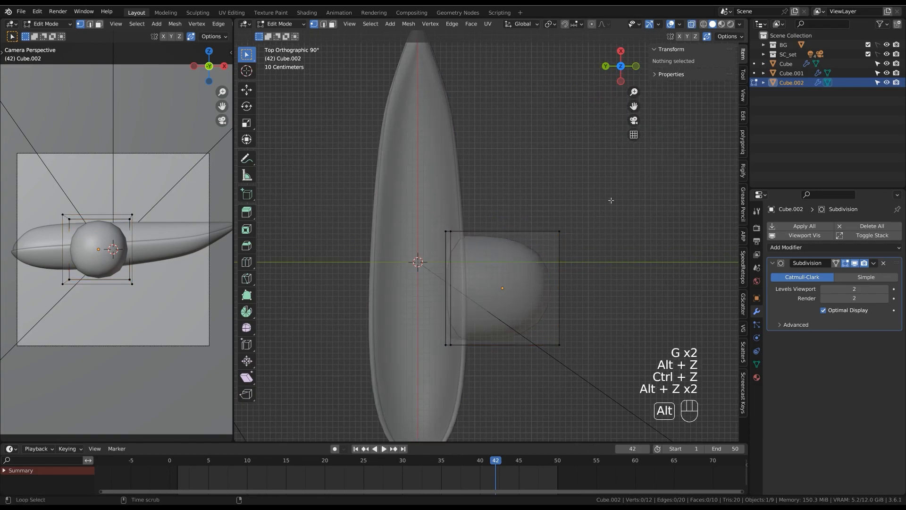
key("g")
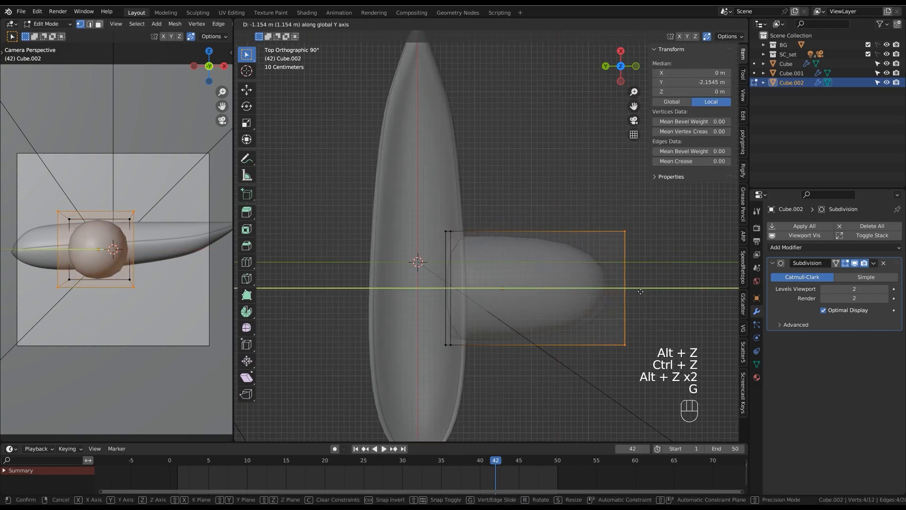
key("g")
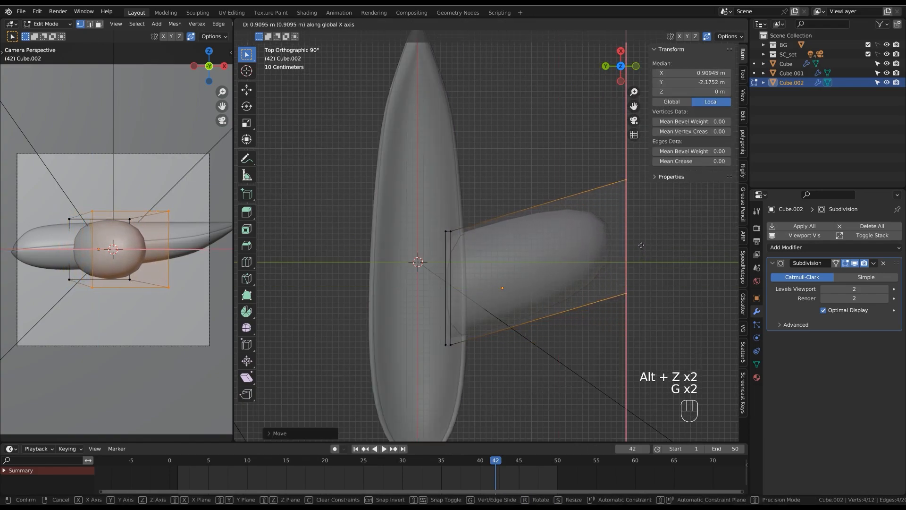
left_click(641, 245)
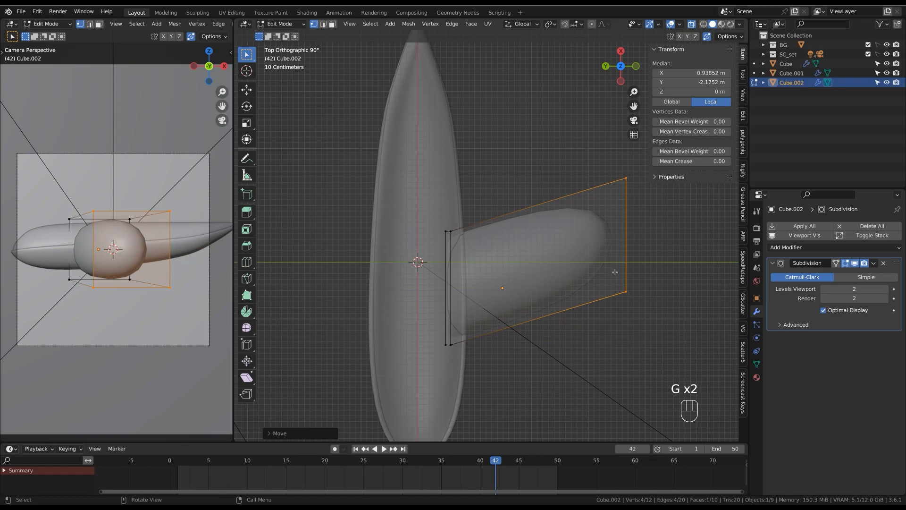
Shift the wing's outer face slightly further back along X, and move its front edge to about 0.23 m local X.
key("g")
right_click(625, 295)
left_click(626, 283)
key("g")
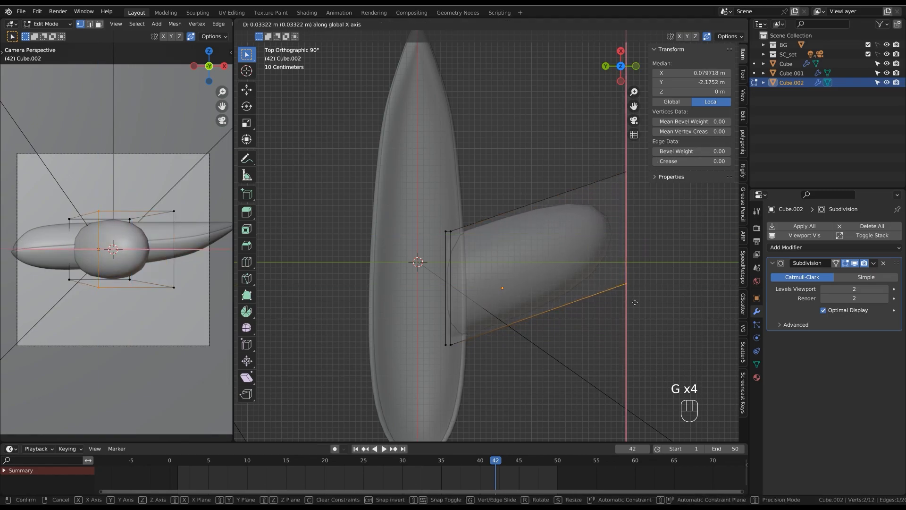
left_click(630, 294)
mouse_move(631, 294)
middle_mouse_down("ctrl")
mouse_move(623, 313)
mouse_move(622, 290)
middle_mouse_up("ctrl")
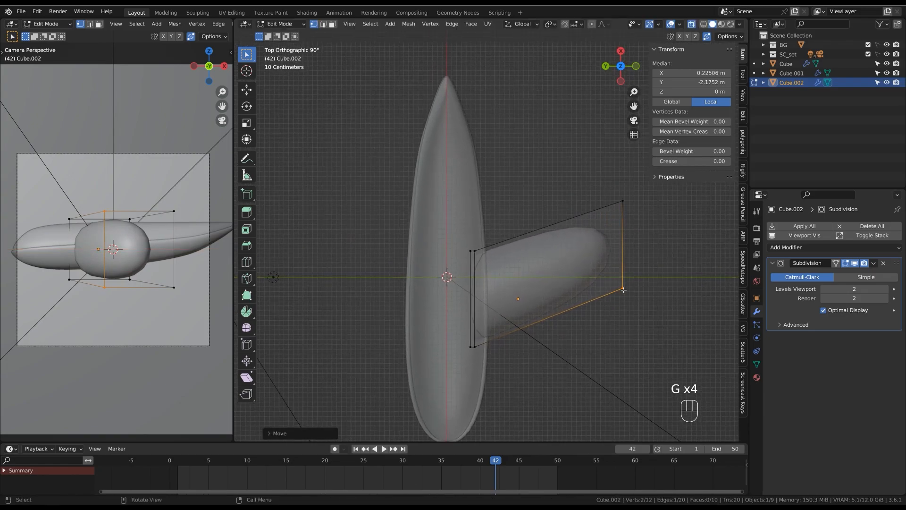
Move the wing root's front vertices forward about 0.29 m along X and the whole rear edge forward about 0.15 m.
left_click(470, 319)
key("g")
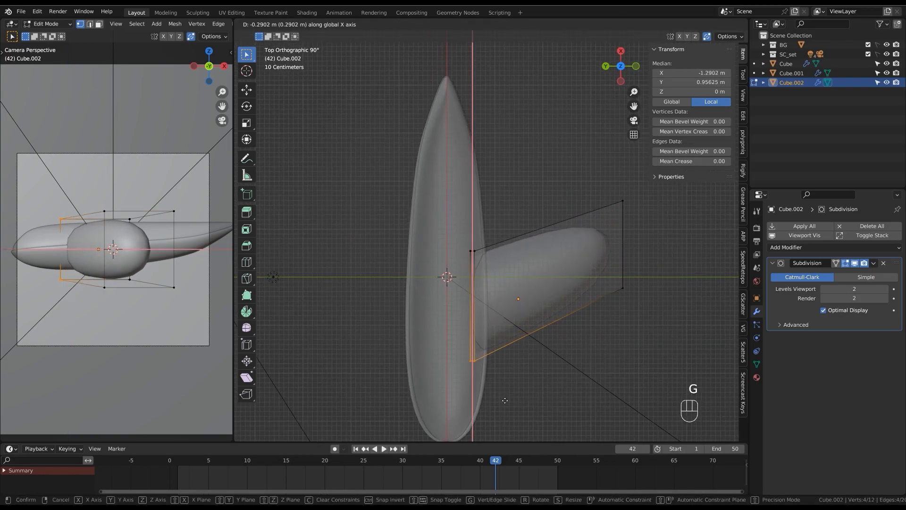
left_click(504, 399)
left_click(502, 289)
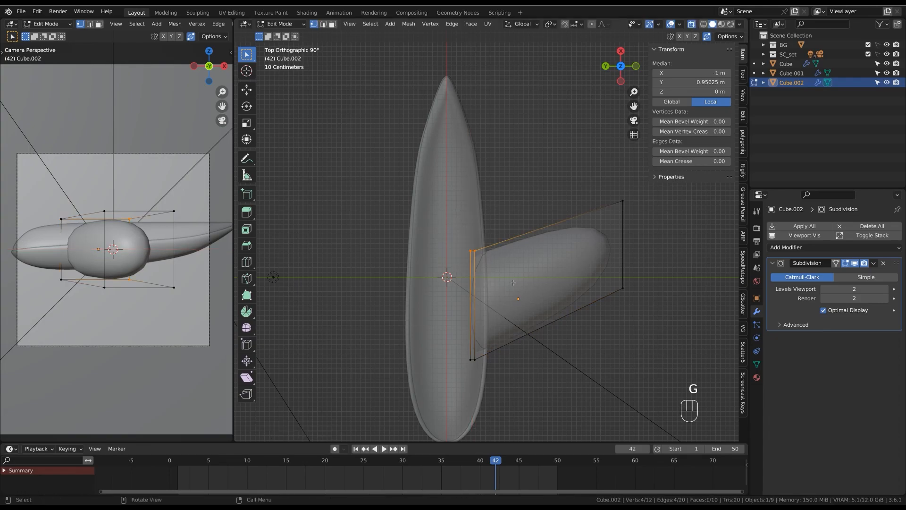
left_click_drag(421, 171, 626, 258, "shift")
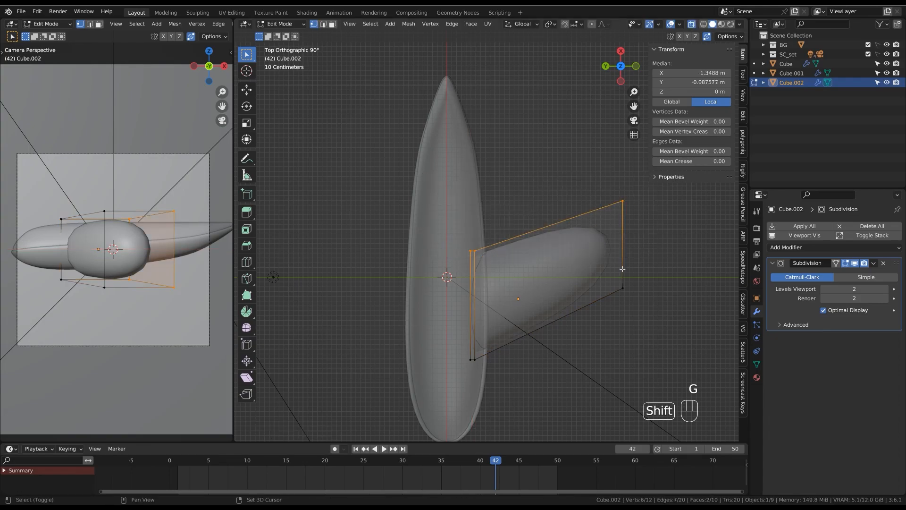
key("g")
key("x")
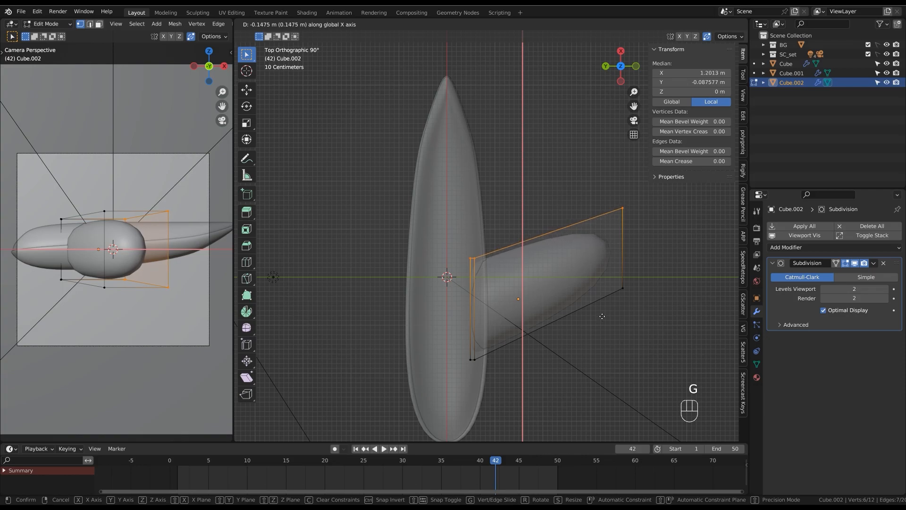
left_click(603, 315)
Flatten the wing to a Z scale of about 0.31 and lower it to about -0.17 m along Z.
middle_click_drag(604, 314, 605, 294)
key("Tab")
key("s")
key("z")
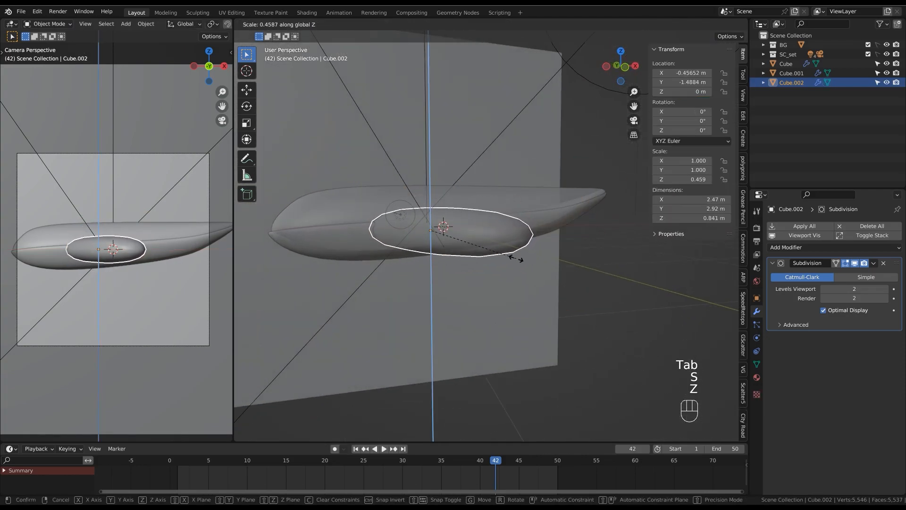
left_click(484, 263)
middle_click_drag(538, 268, 541, 272, "alt")
key("g")
key("z")
left_click(525, 290)
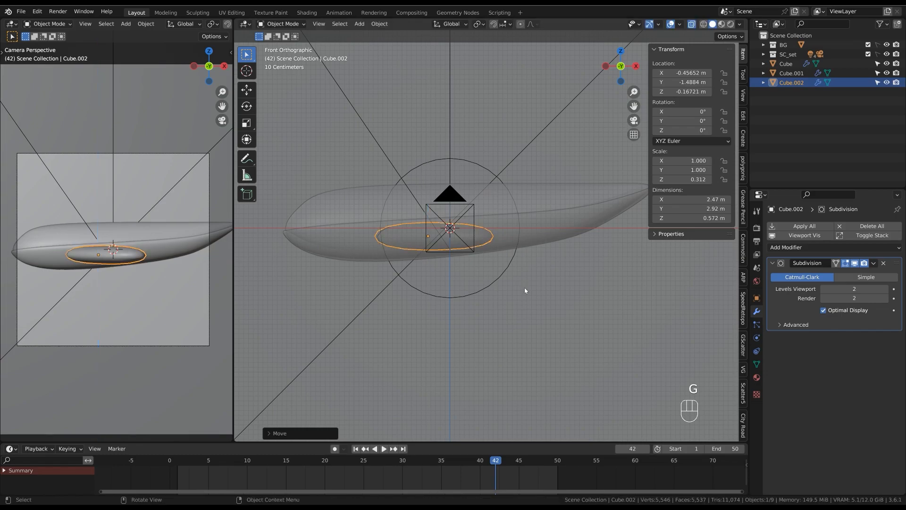
Add loop cuts near the wing's upper and lower faces and one close to its tip at about -2.06 m local Y.
middle_click_drag(533, 290, 613, 227, "alt")
key("Tab")
key("ctrl+r")
left_click(612, 226)
key("ctrl+r")
left_click(610, 233)
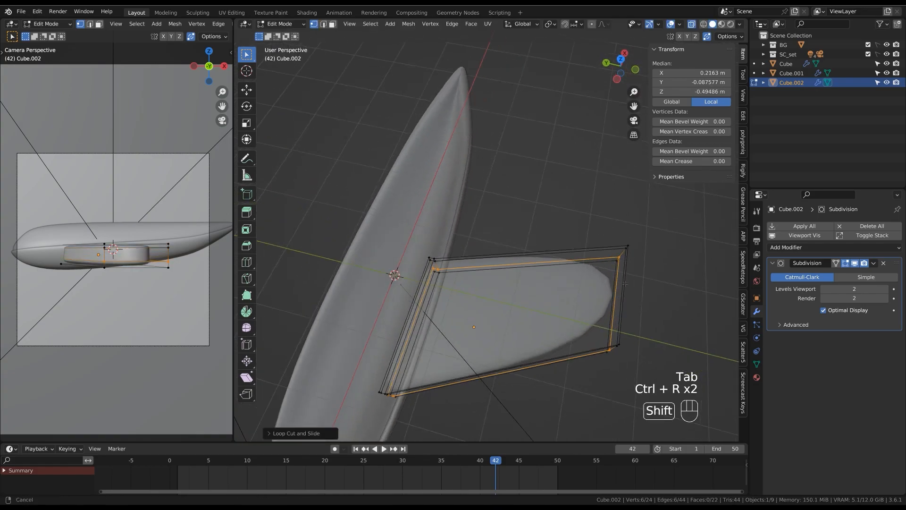
key("ctrl+r")
left_click(501, 221)
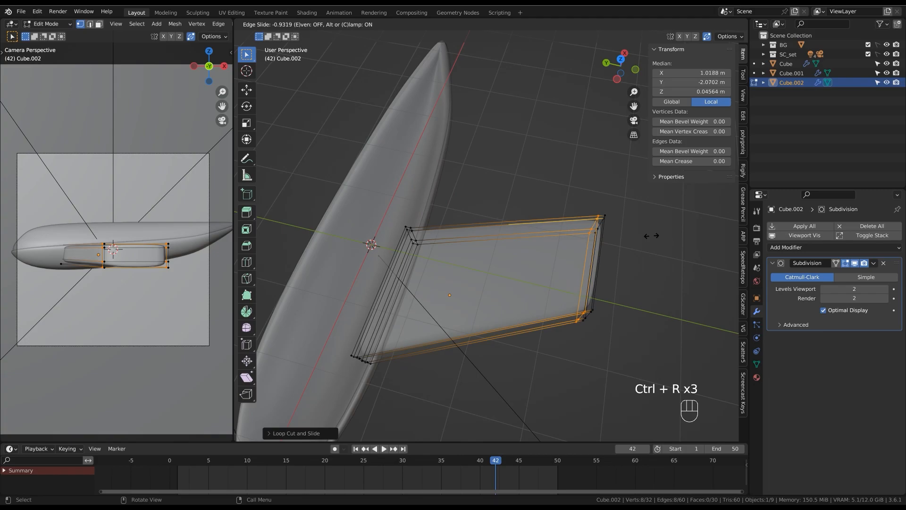
left_click(652, 236)
Flatten the whole wing further to a Z scale of about 0.15.
middle_click_drag(651, 236, 616, 251, "alt")
key("Tab")
key("s")
key("z")
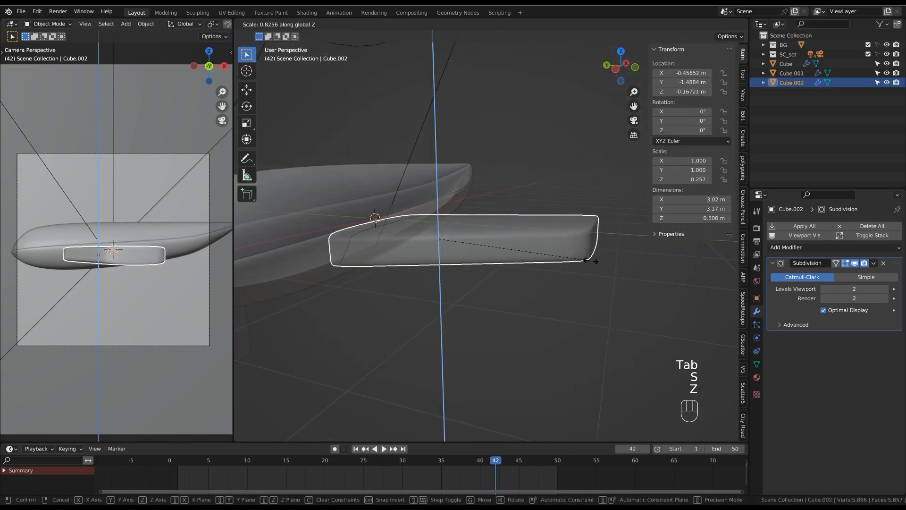
left_click(529, 252)
Move the wing root's rear vertices slightly forward along X and the wingtip's front vertices back to about 0.67 m local X.
middle_click_drag(529, 253, 599, 297)
key("Tab")
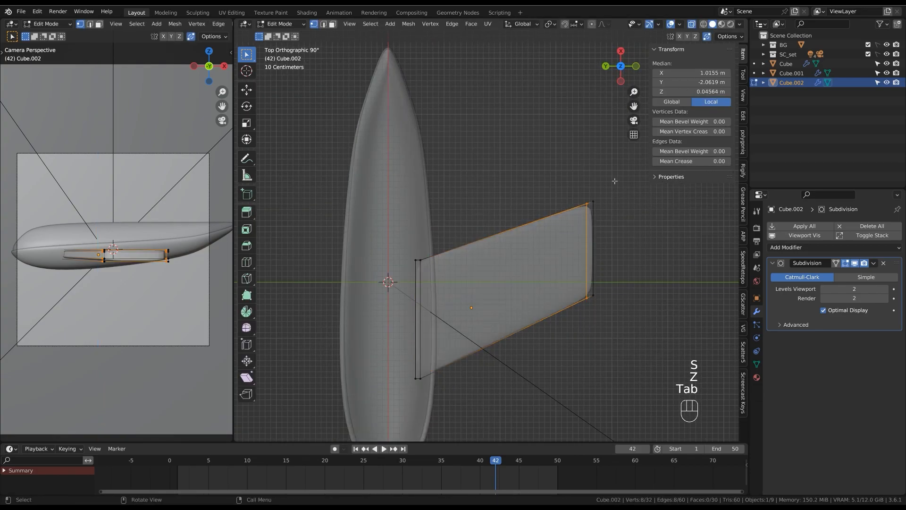
left_click_drag(417, 244, 427, 382)
key("g")
left_click(503, 355)
left_click_drag(563, 175, 595, 247)
key("g")
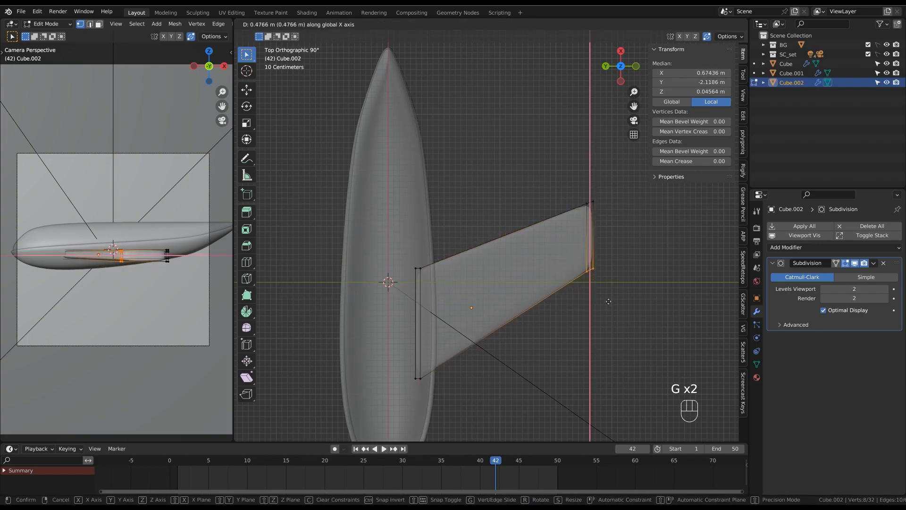
left_click(609, 302)
Shorten the wing by moving its tip inward to about -1.20 m local Y and forward along X.
left_click_drag(549, 165, 640, 295)
key("g")
key("g")
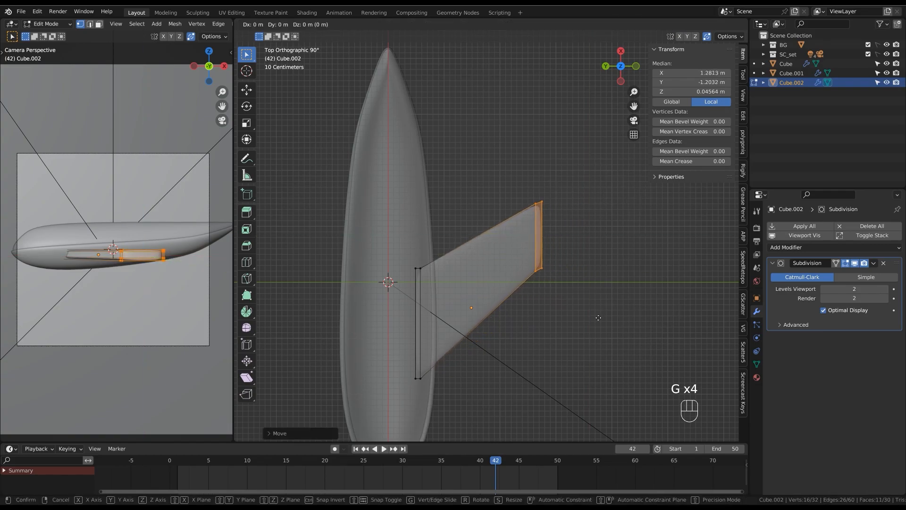
left_click(595, 336)
Move the wingtip's front vertices back to about 0.4 m local X and leave mesh editing.
left_click_drag(523, 263, 552, 291)
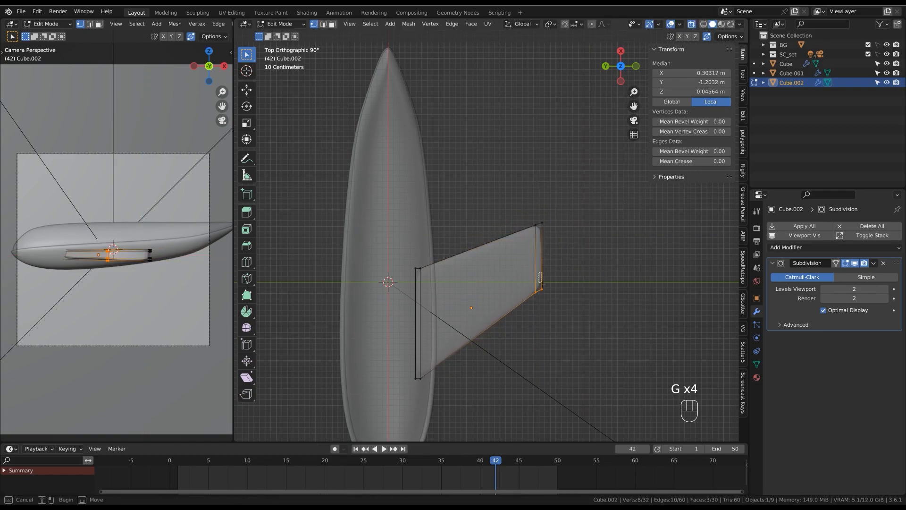
key("g")
middle_click(552, 305)
left_click(552, 303)
left_click_drag(524, 264, 555, 307)
key("g")
middle_click(557, 305)
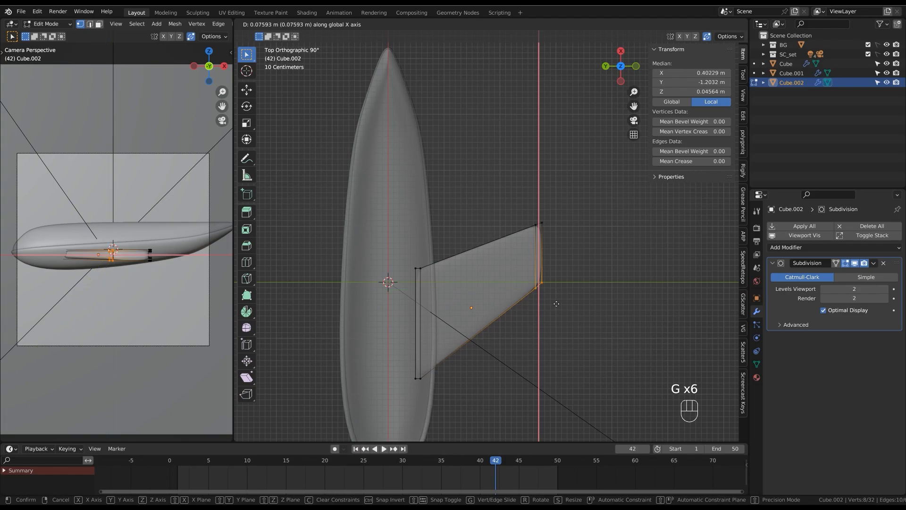
left_click(554, 300)
key("Tab")
Thin the wing to a Z scale of about 0.094 and raise it to about -0.12 m along Z.
middle_click_drag(554, 300, 550, 281)
left_click(554, 262)
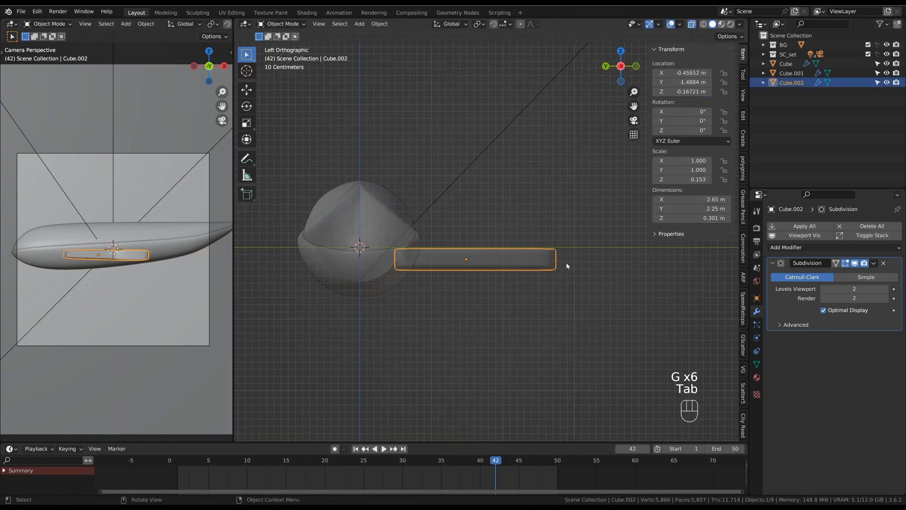
key("s")
key("z")
left_click(535, 270)
key("g")
left_click(543, 267)
left_click(576, 274)
Move the wingtip further inward to about -0.83 m local Y and 0.93 m local X.
middle_click_drag(576, 276, 536, 308)
scroll(562, 267, "up", 1)
key("Tab")
left_click_drag(552, 194, 602, 311)
key("g")
key("g")
key("g")
key("g")
left_click(561, 282)
key("Tab")
Widen the body and its shell together along Y, bringing the body's Y scale to about 1.20.
middle_click_drag(568, 268, 566, 292)
left_click_drag(521, 167, 499, 163)
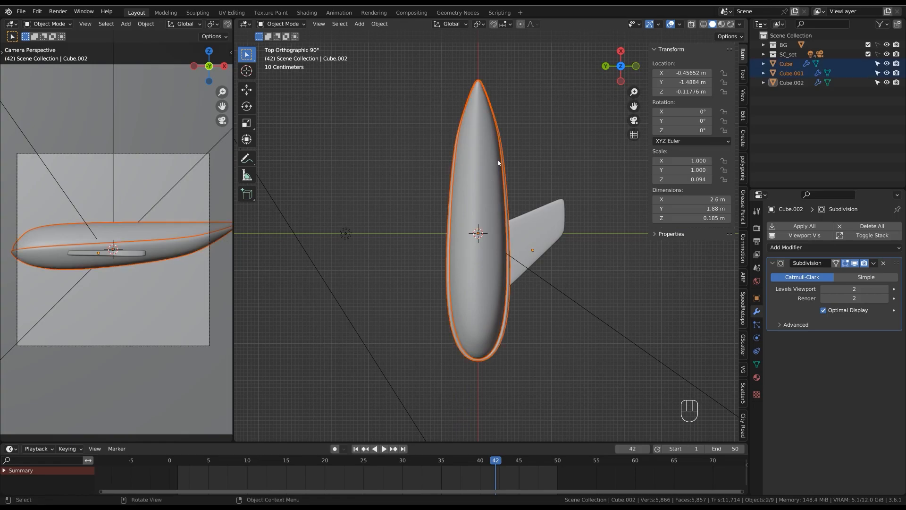
left_click(517, 208)
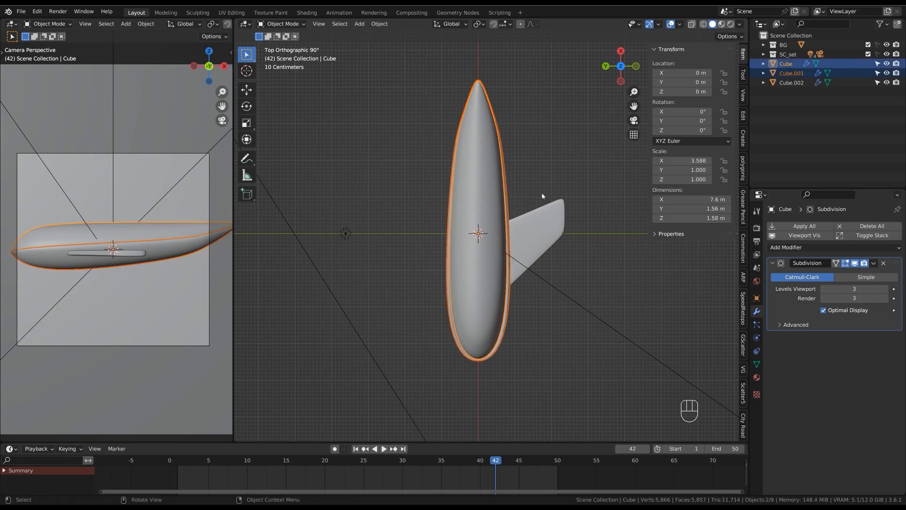
key("s")
key("y")
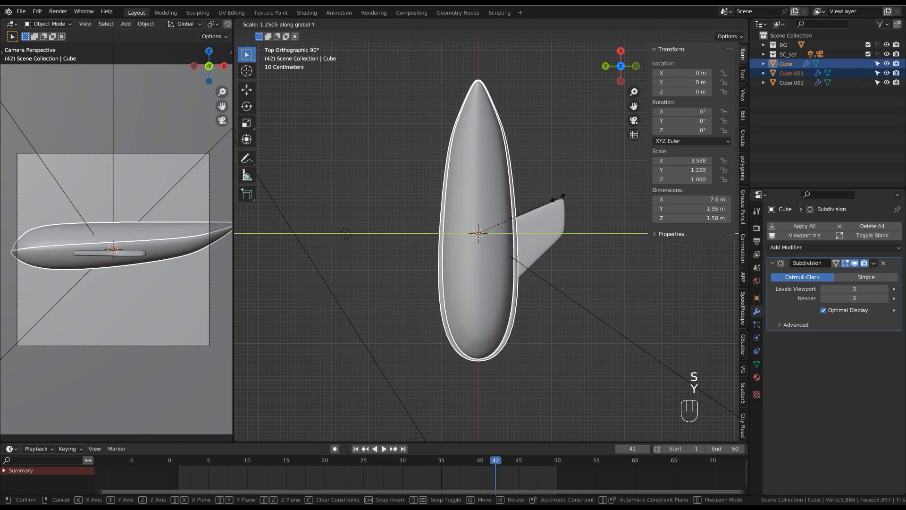
left_click(554, 195)
Scale the body and its shell together by about 1.1 along Z.
middle_click_drag(570, 210, 548, 212)
key("s")
key("z")
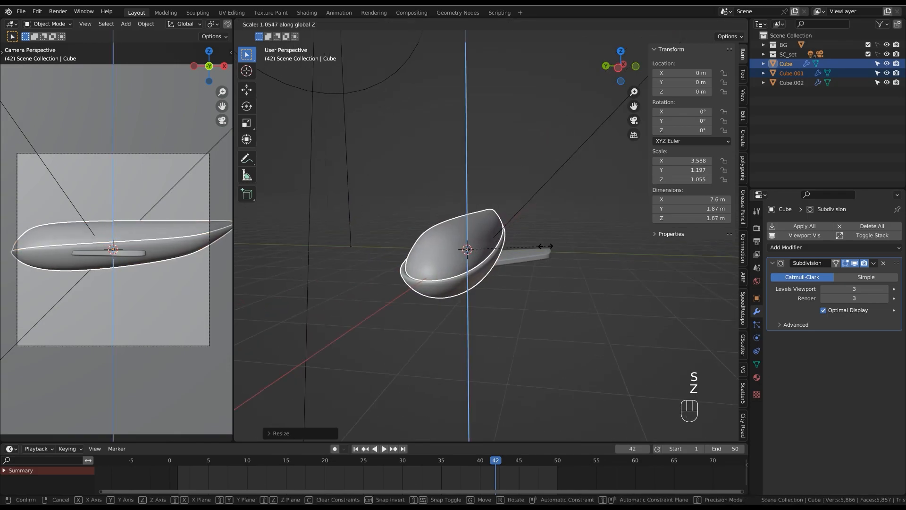
left_click(550, 247)
Pull the wingtip outward and slightly back so the wing measures about 2.71 m by 2.28 m, and leave X-ray mesh editing.
middle_click_drag(550, 247, 534, 220)
left_click(533, 220)
key("Tab")
key("alt+z")
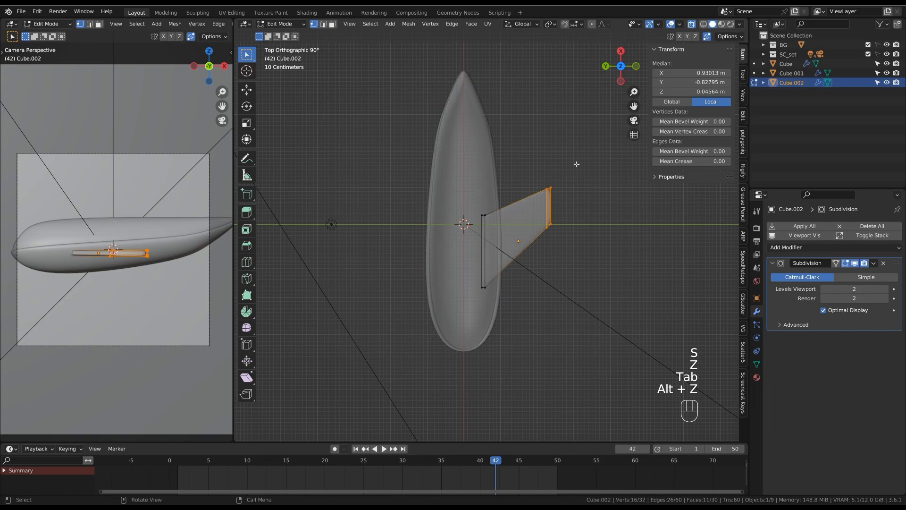
key("g")
left_click(572, 226)
key("g")
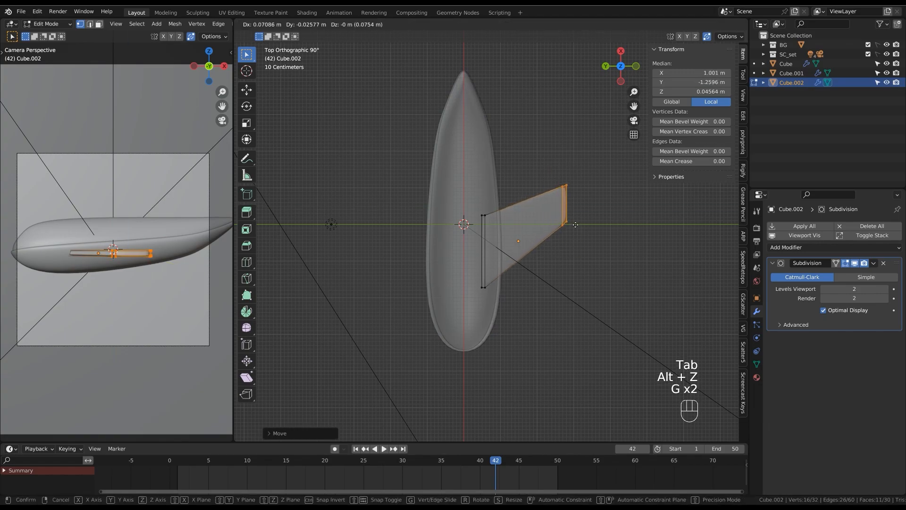
left_click(574, 224)
key("Tab")
key("alt+z")
scroll(591, 203, "up", 2)
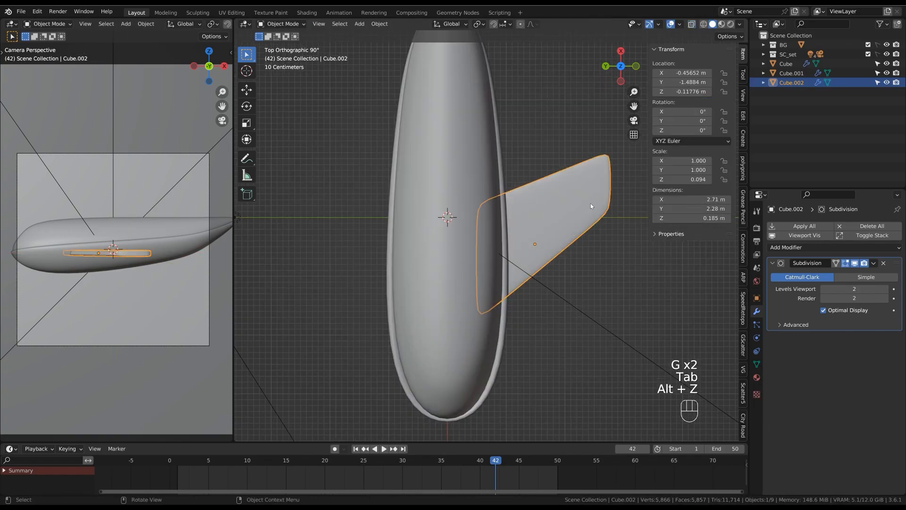
Edge-slide the wing's outer support loop closer to the wingtip.
scroll(612, 213, "up", 3)
key("Tab")
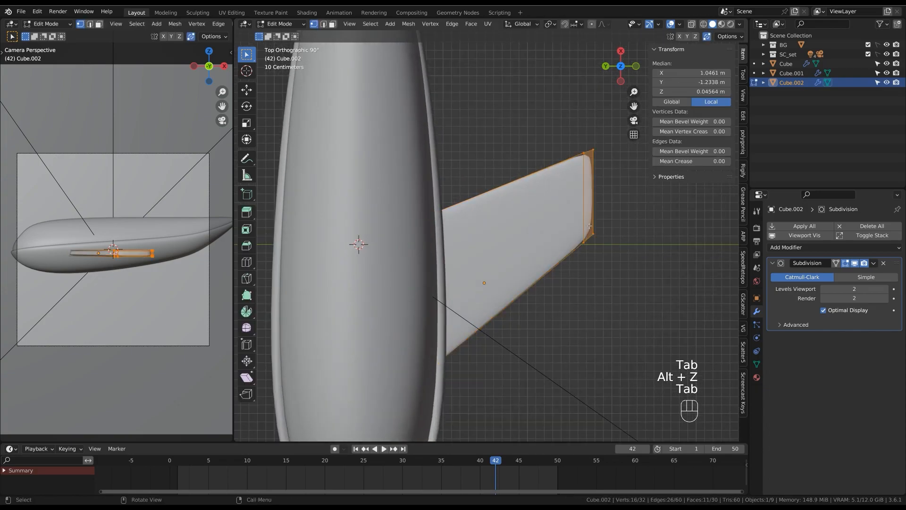
key("2")
key("g")
key("g")
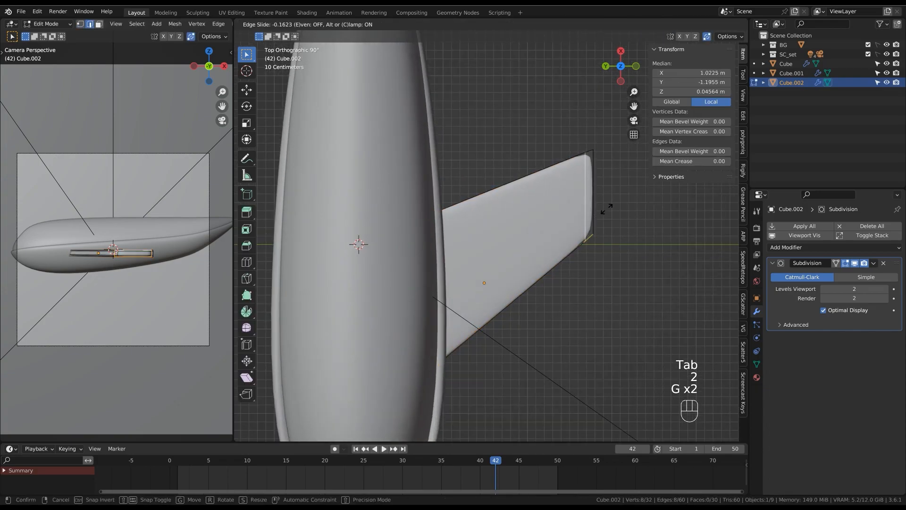
left_click(632, 179)
Add spanwise support loops close to the wing's trailing and leading edges, and leave mesh editing.
middle_click_drag(566, 212, 514, 264)
key("ctrl+r")
left_click(519, 291)
left_click(547, 282)
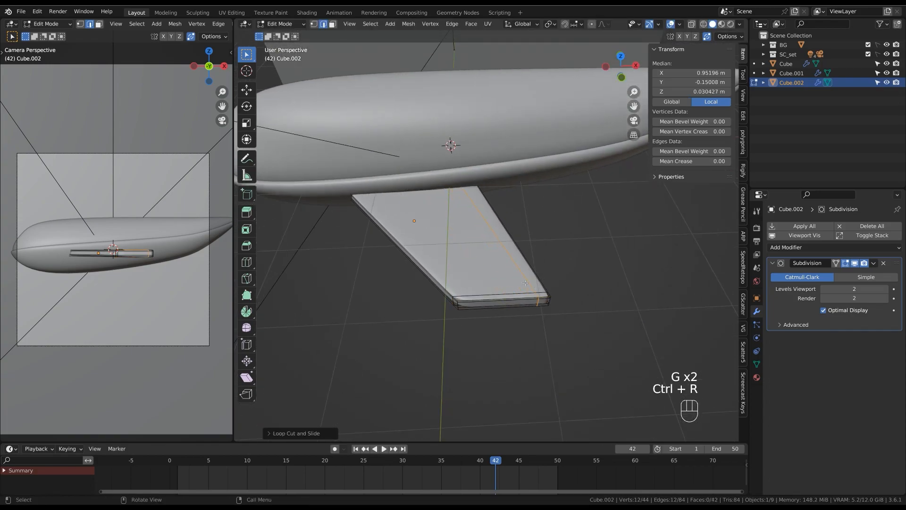
key("ctrl+r")
left_click(487, 297)
left_click(472, 299)
key("Tab")
Thin the wing to a Z scale of about 0.075 and raise it to about -0.074 m in Z.
middle_click_drag(512, 299, 564, 241)
key("s")
key("z")
left_click(541, 241)
key("g")
key("z")
left_click(534, 258)
left_click(568, 217)
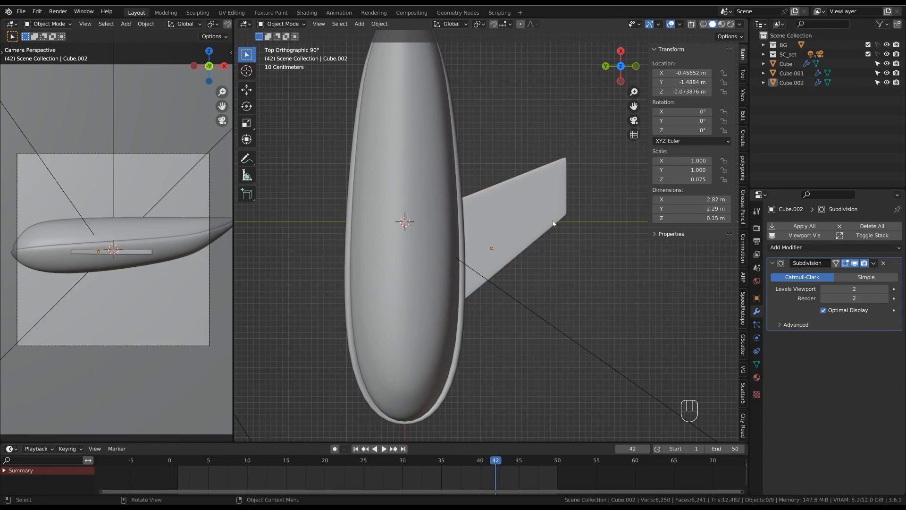
Add a chordwise loop cut across the wing and slide it outward to near the wingtip.
left_click(542, 252)
middle_click_drag(516, 237, 539, 242)
key("Tab")
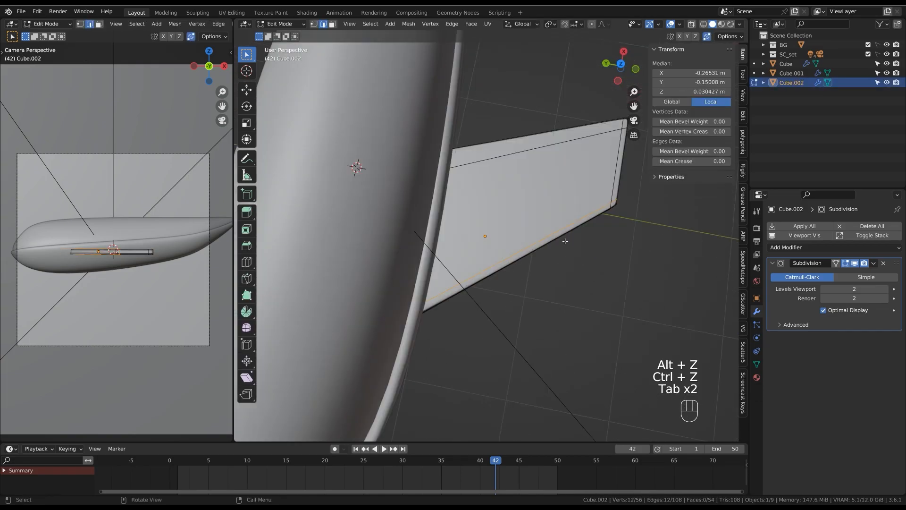
key("ctrl+r")
left_click(523, 254)
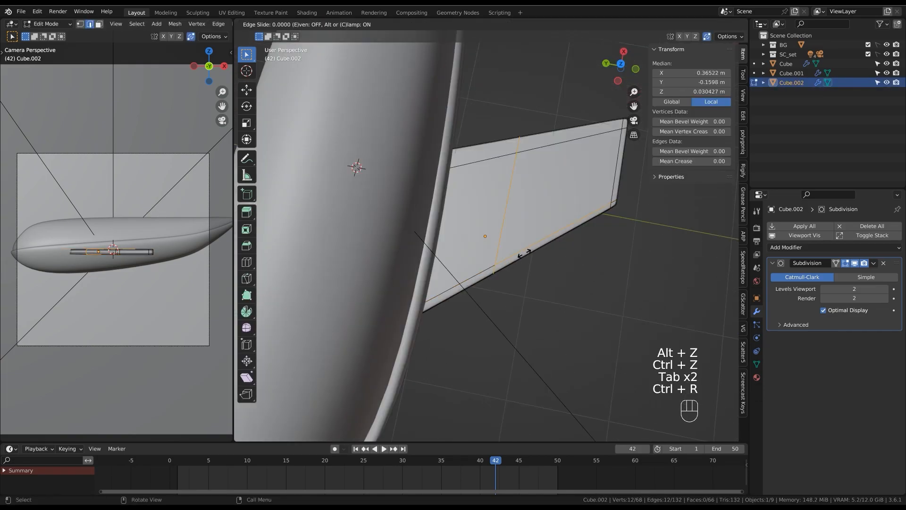
left_click(626, 206)
Duplicate the wing's leading-edge faces from the root to the new loop in place and separate them into their own object.
middle_click_drag(608, 238, 566, 227)
key("3")
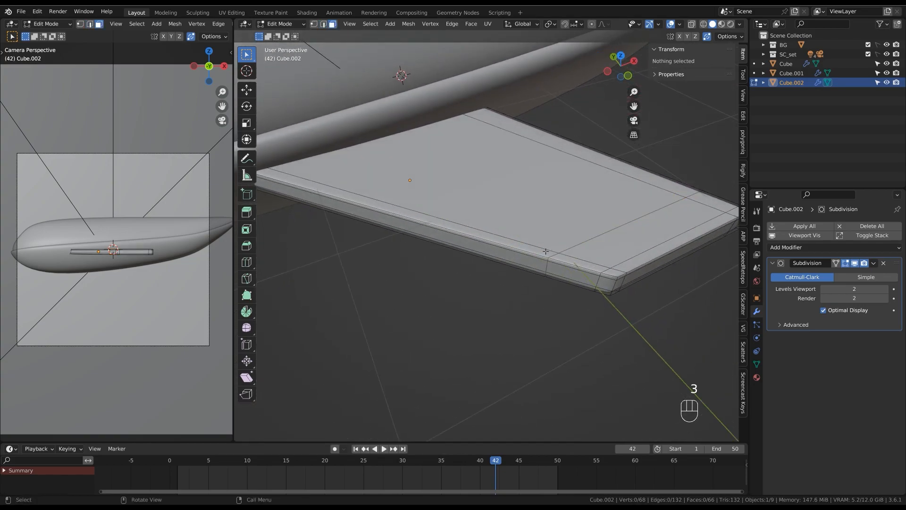
left_click(538, 261)
left_click(541, 265, "shift")
left_click(542, 264, "shift")
mouse_move(542, 264)
middle_mouse_down()
mouse_move(544, 182)
mouse_move(545, 257)
mouse_move(405, 354)
mouse_move(425, 377)
mouse_move(533, 280)
middle_mouse_up()
left_click(539, 215, "shift")
left_click(404, 354, "ctrl")
key("shift+d")
right_click(549, 216)
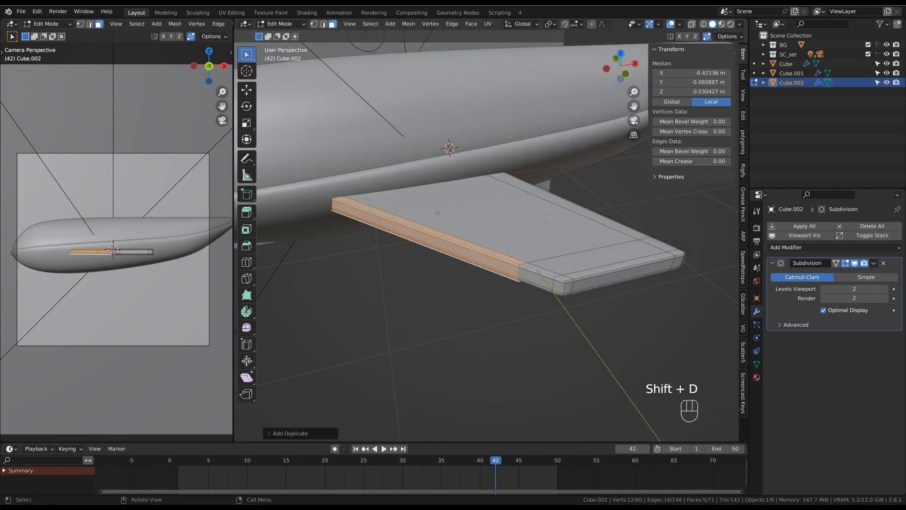
key("p")
left_click(539, 239)
key("Tab")
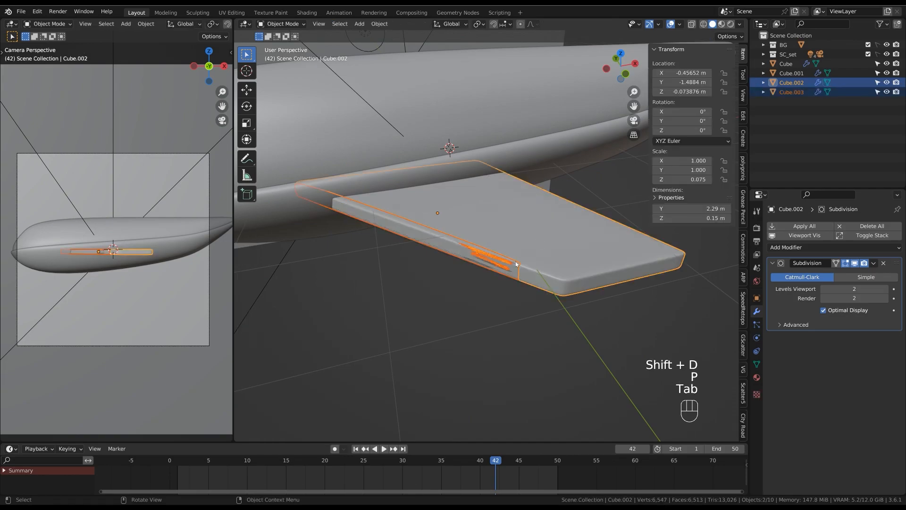
Extrude all faces of the separated leading-edge strip along their normals by about 0.048 m.
left_click(517, 274)
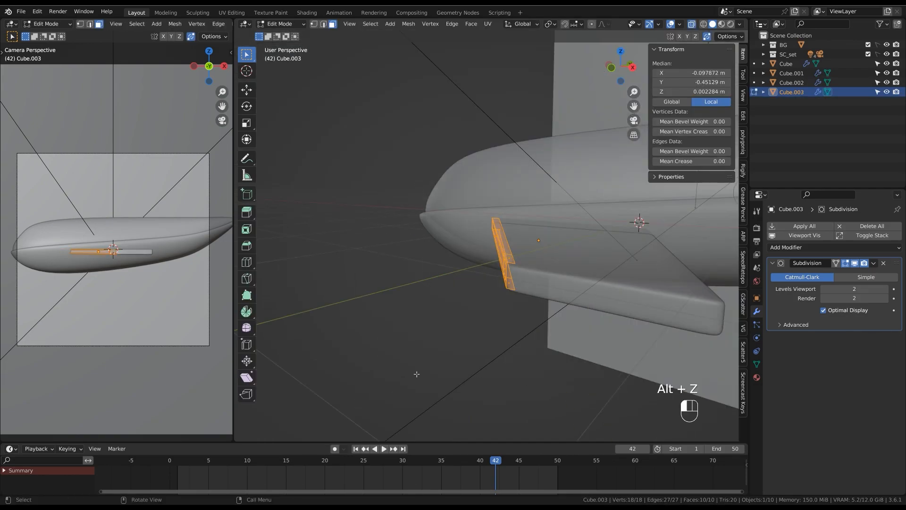
key("alt+z")
middle_click_drag(529, 265, 554, 214)
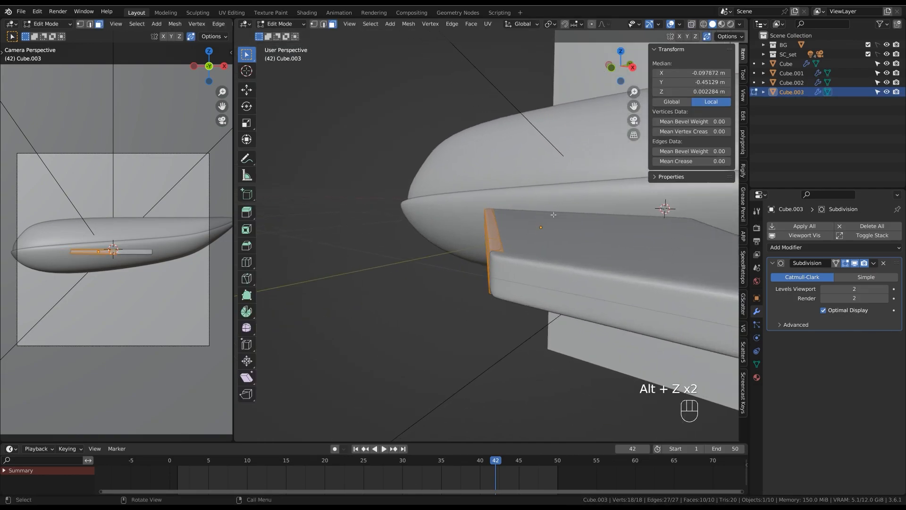
key("n")
key("alt+e")
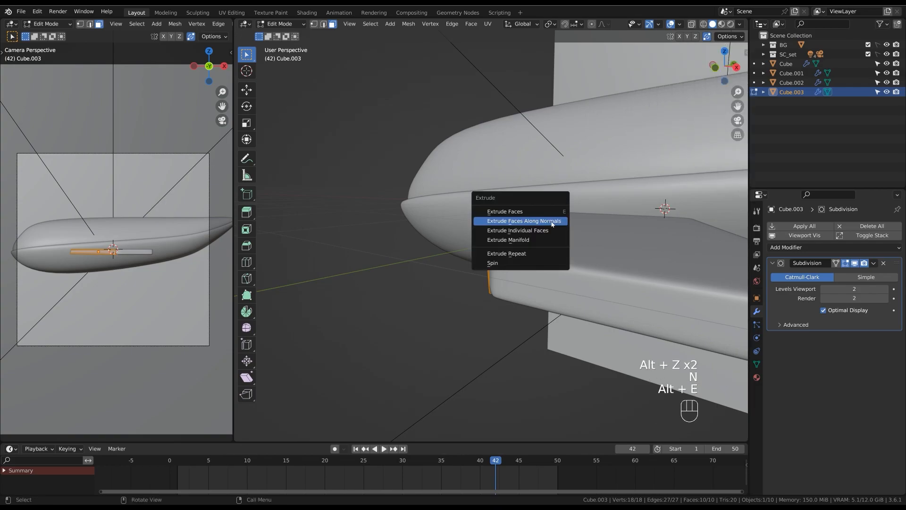
left_click(523, 220)
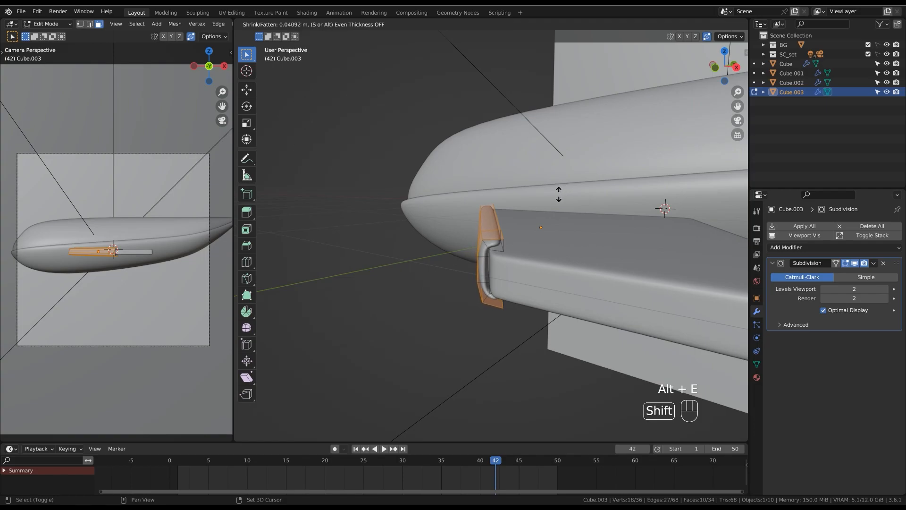
left_click(559, 187)
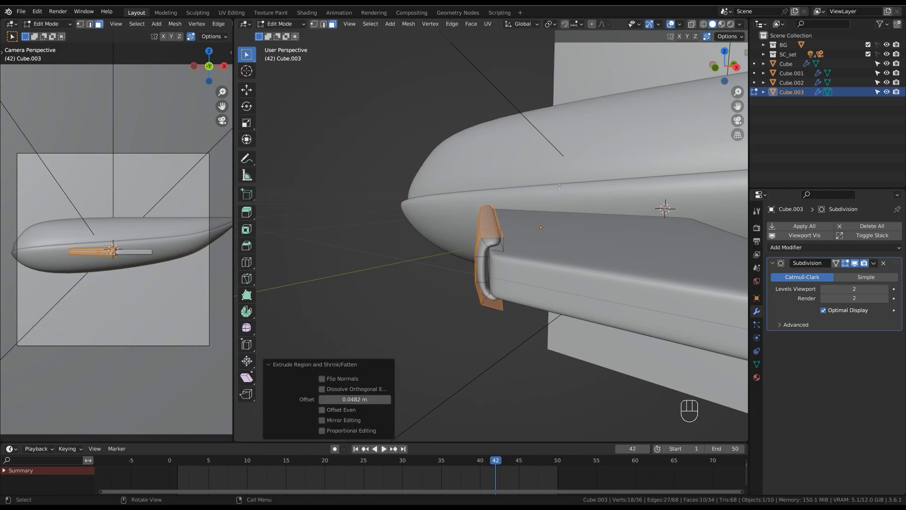
Add lengthwise support loops near the upper and lower rims of the leading-edge cover.
middle_click_drag(509, 311, 524, 248)
left_click(488, 218)
middle_click_drag(502, 276, 541, 267)
key("ctrl+r")
left_click(526, 250)
left_click(528, 255)
middle_click_drag(527, 255, 528, 302)
key("ctrl+r")
left_click(528, 304)
left_click(543, 304)
Add lengthwise loop cuts on both sides of the leading-edge cover's lower and upper bends to sharpen them.
key("ctrl+r")
left_click(522, 298)
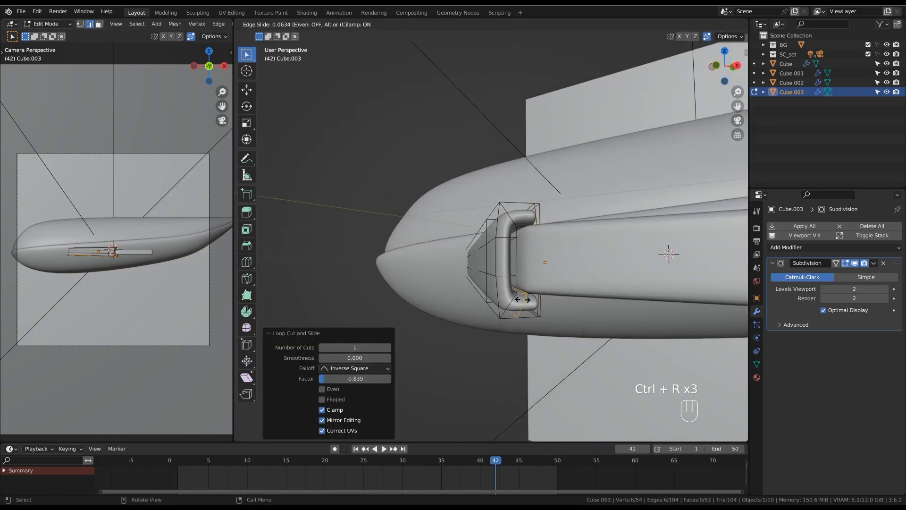
left_click(516, 302)
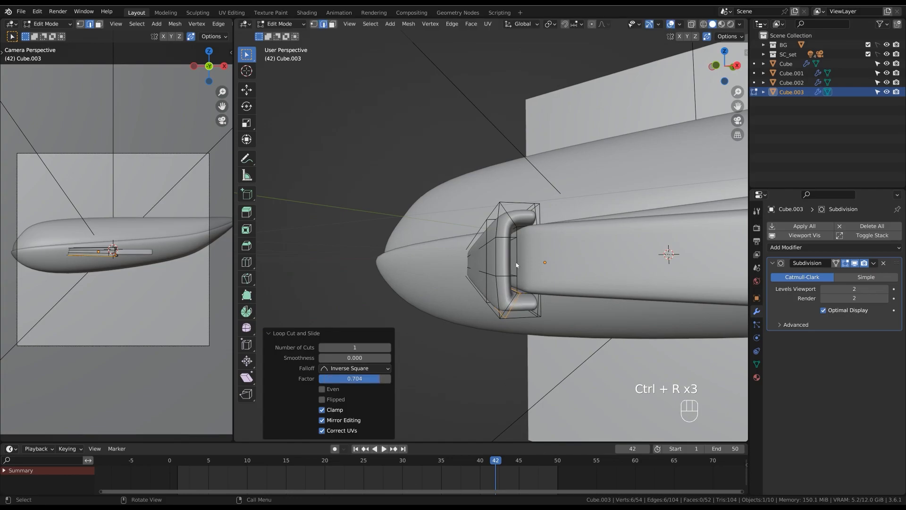
left_click(503, 230)
left_click(508, 218)
key("ctrl+r")
left_click(513, 212)
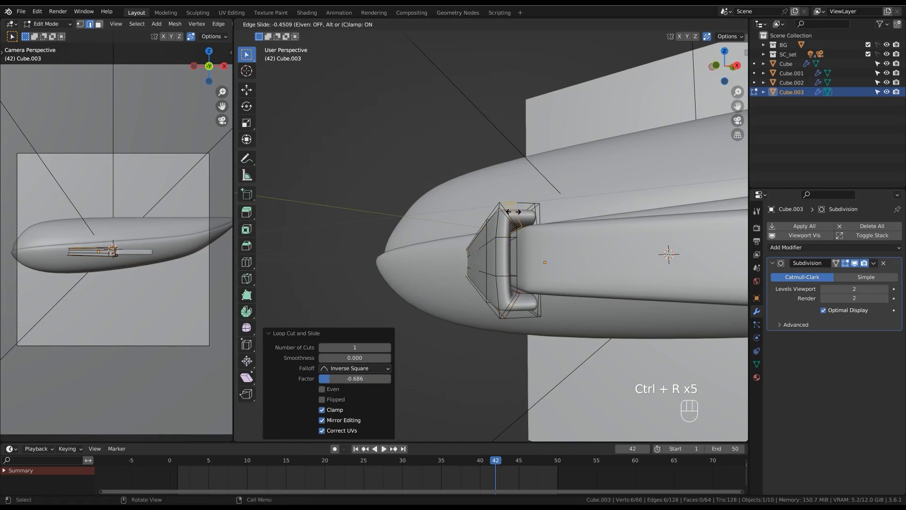
left_click(502, 296)
left_click(502, 288)
Add two loops following the leading-edge cover's C-shaped profile near its outer and inner sides, and leave mesh editing.
key("ctrl+r")
left_click(500, 274)
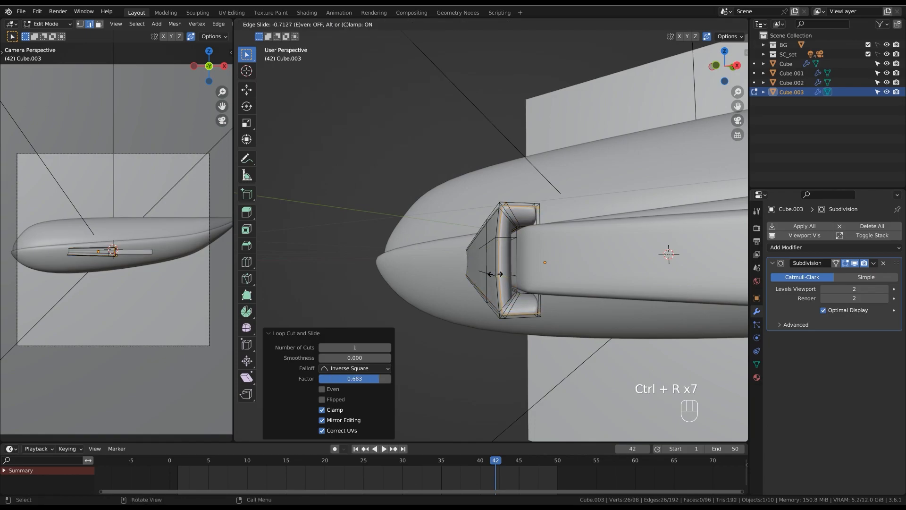
left_click(496, 274)
key("ctrl+r")
left_click(514, 227)
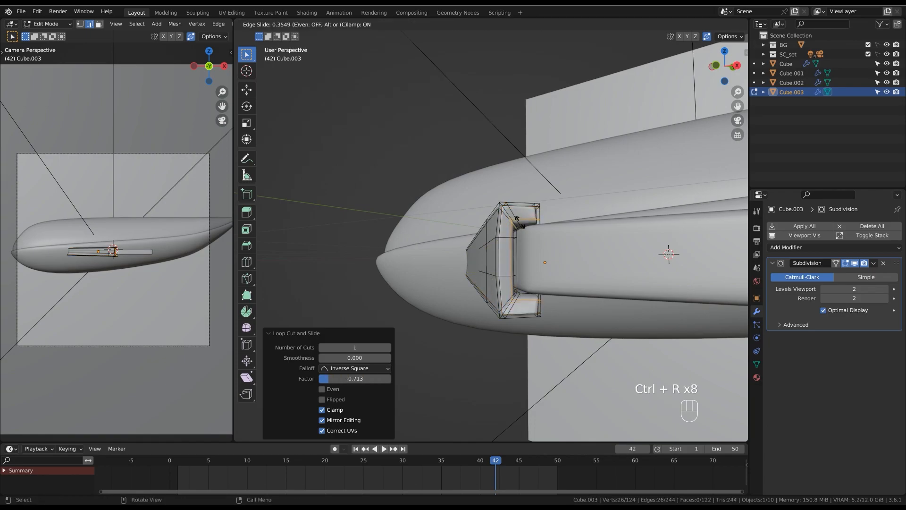
left_click(519, 222)
key("Tab")
middle_click_drag(545, 212, 556, 269)
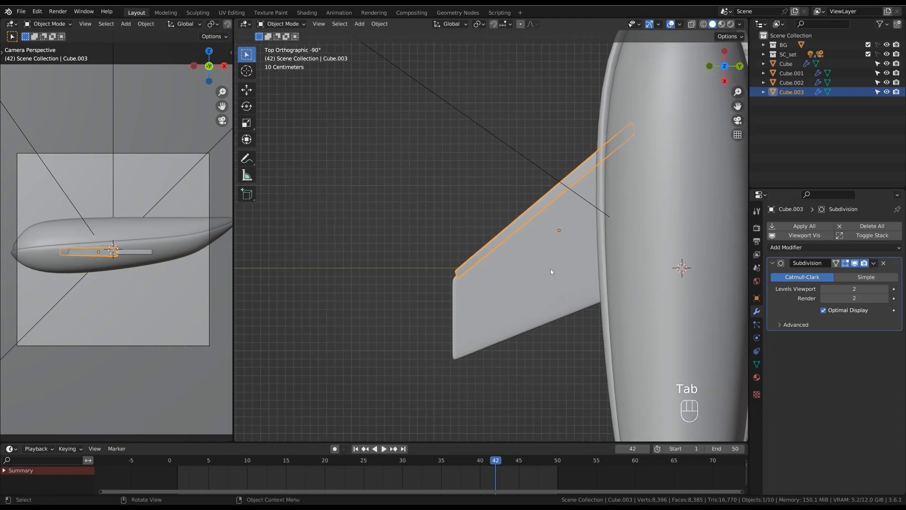
In X-ray mesh editing, move the wingtip about 0.13 m outward along Y and about 0.07 m back along X.
left_click(508, 281)
key("Tab")
key("alt+z")
left_click_drag(427, 253, 459, 372)
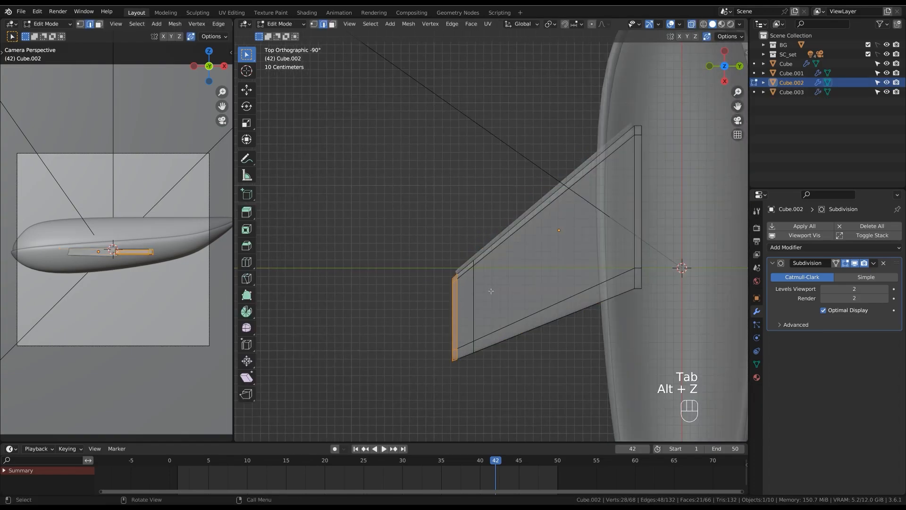
key("g")
left_click(478, 297)
key("g")
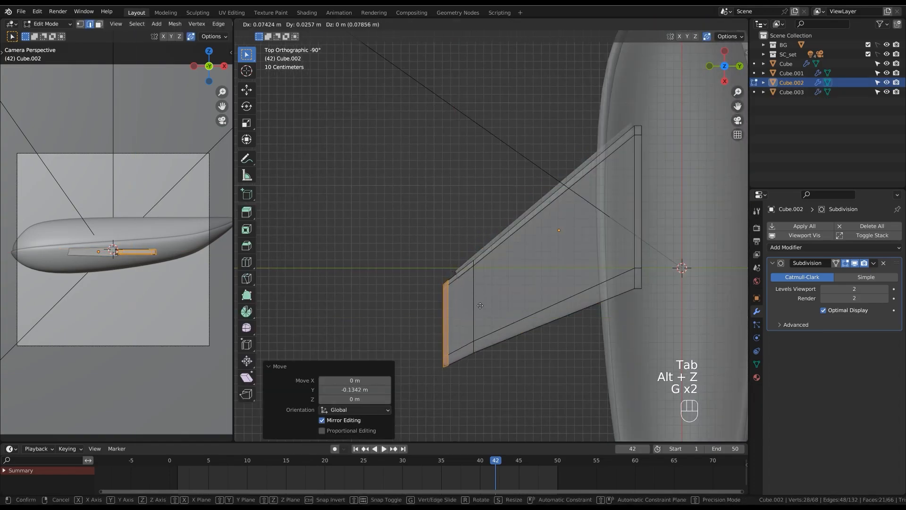
left_click(480, 306)
key("Tab")
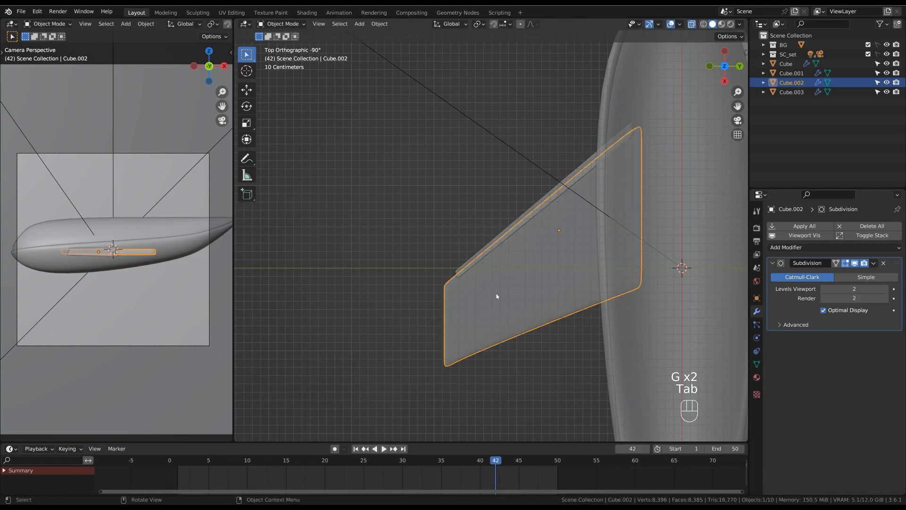
scroll(495, 302, "down", 3)
key("alt+z")
Add a Mirror modifier to the wing, using the body Cube as mirror object and only the Y axis.
scroll(603, 255, "up", 1)
scroll(604, 252, "down", 2)
middle_click_drag(604, 252, 552, 228, "shift")
scroll(532, 253, "up", 3)
left_click(552, 228)
left_click(781, 249)
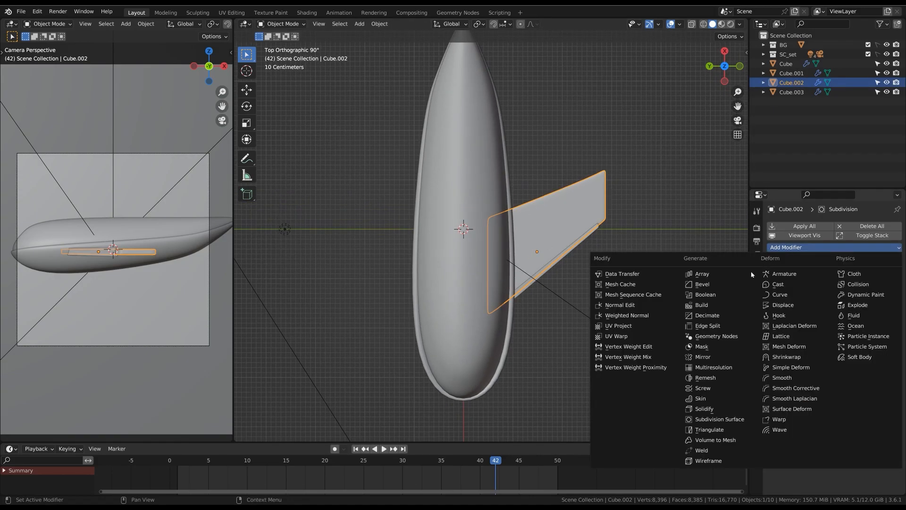
left_click(713, 359)
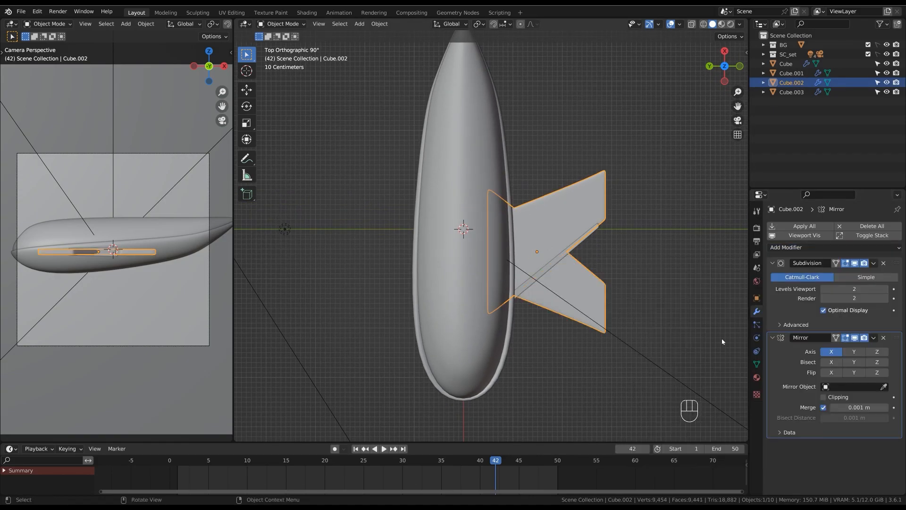
left_click(473, 198)
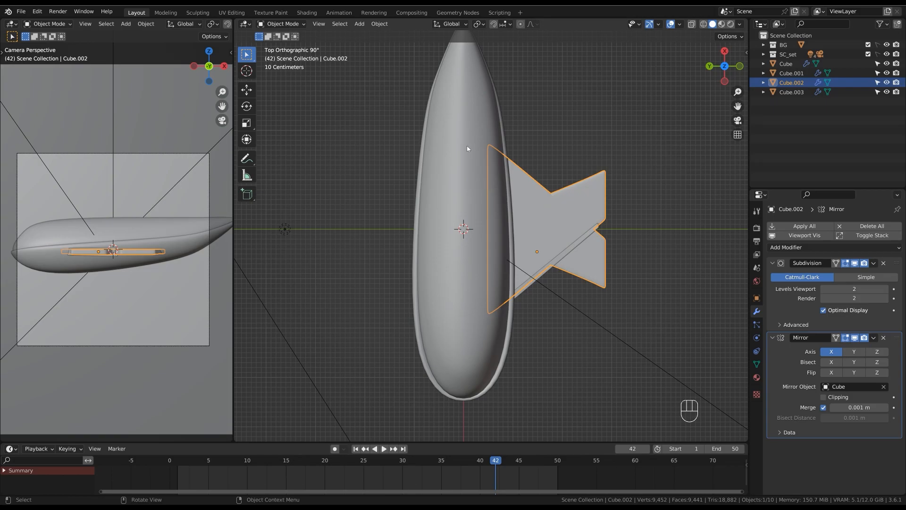
left_click(839, 352)
left_click(854, 352)
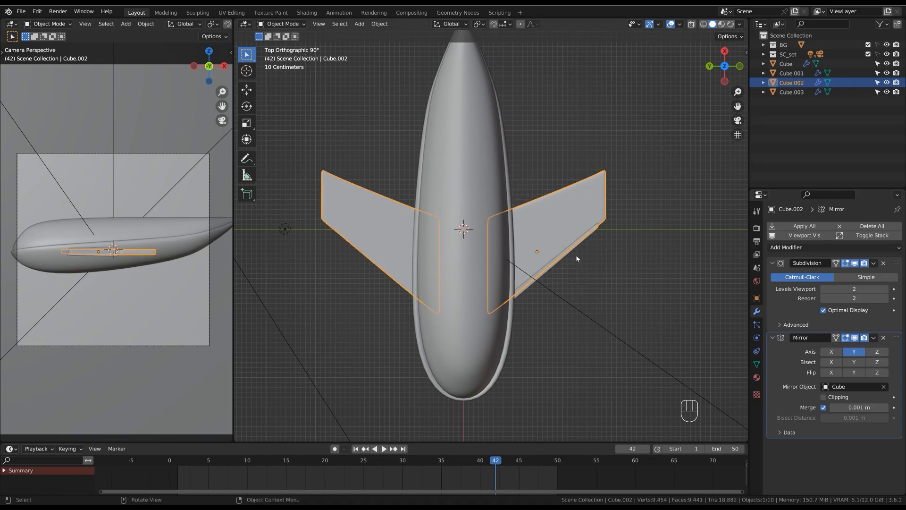
Copy the wing's modifiers, including the mirror, to the leading-edge cover.
left_click(573, 217)
left_click(573, 217, "shift")
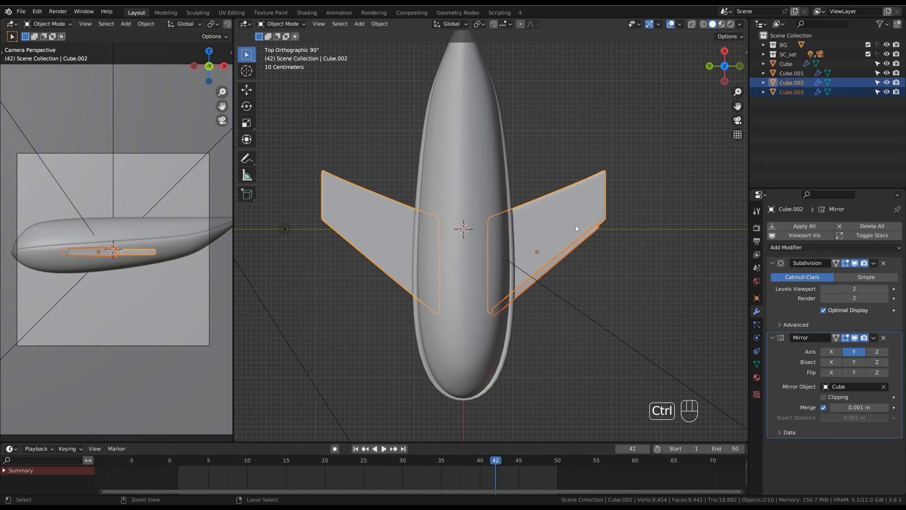
key("ctrl+l")
left_click(567, 285)
left_click(613, 255)
Duplicate the mirrored wing about 3.51 m backward along X for the tailplane.
middle_click_drag(617, 254, 545, 306, "ctrl")
left_click(592, 269, "shift")
key("shift+d")
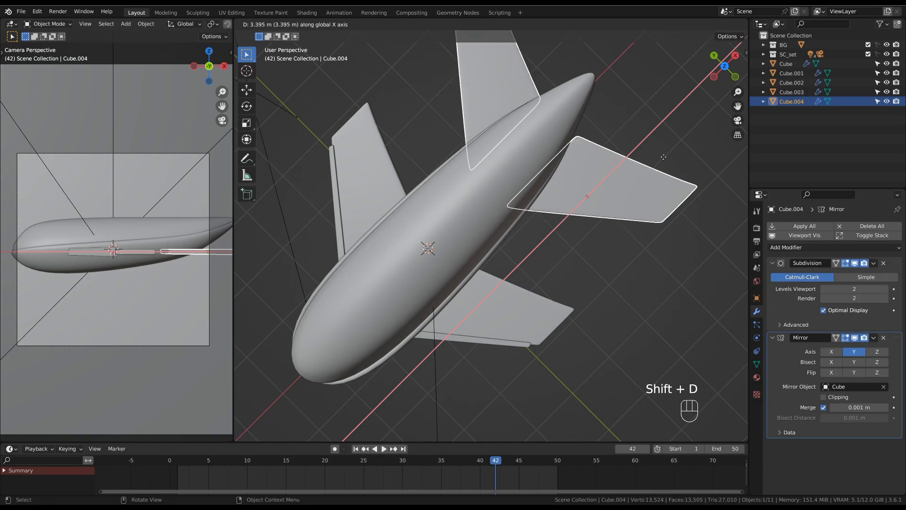
left_click(666, 156)
Raise the tailplane to the body's rear end, scale it by about 0.563, and thicken it by about 2.1 along Z.
middle_click_drag(666, 156, 612, 232, "alt")
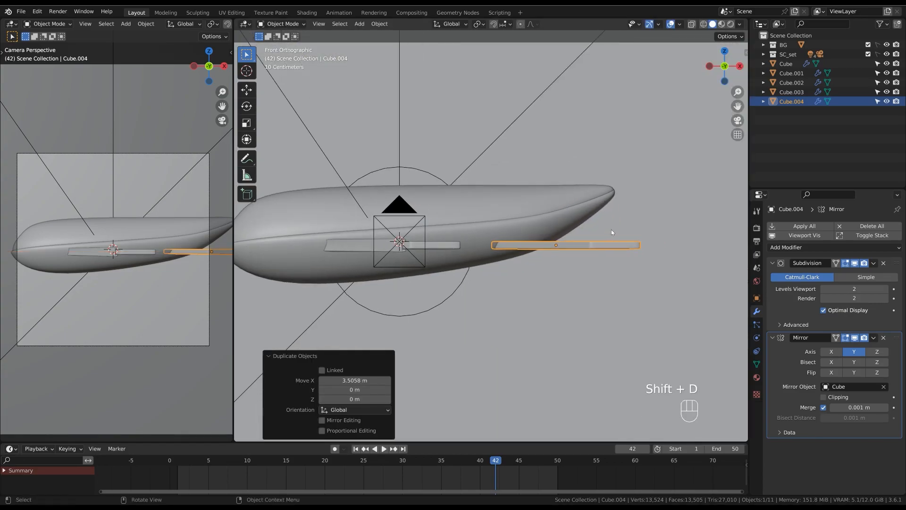
key("g")
left_click(611, 186)
key("s")
left_click(605, 190)
key("s")
key("z")
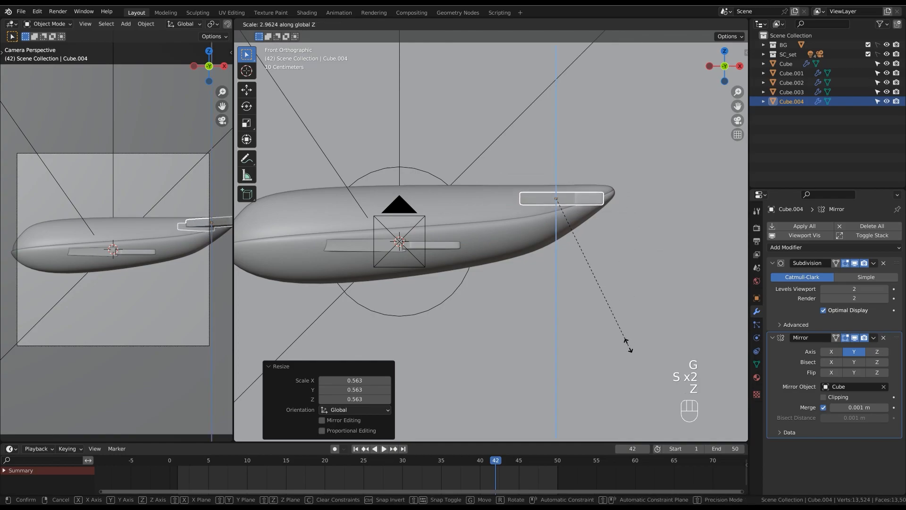
Lower the tailplane slightly along Z and reposition it against the rear of the body in top view.
key("g")
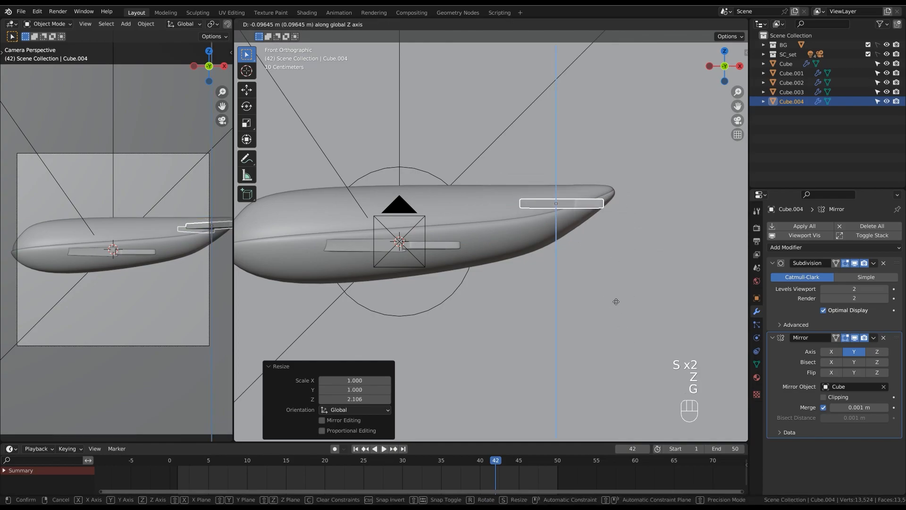
left_click(623, 285)
middle_click_drag(633, 279, 600, 280)
key("g")
left_click(570, 274)
In X-ray mesh editing, move the tailplane's leading-edge tip vertices forward along X.
key("Tab")
key("alt+z")
left_click_drag(587, 301, 629, 357)
key("g")
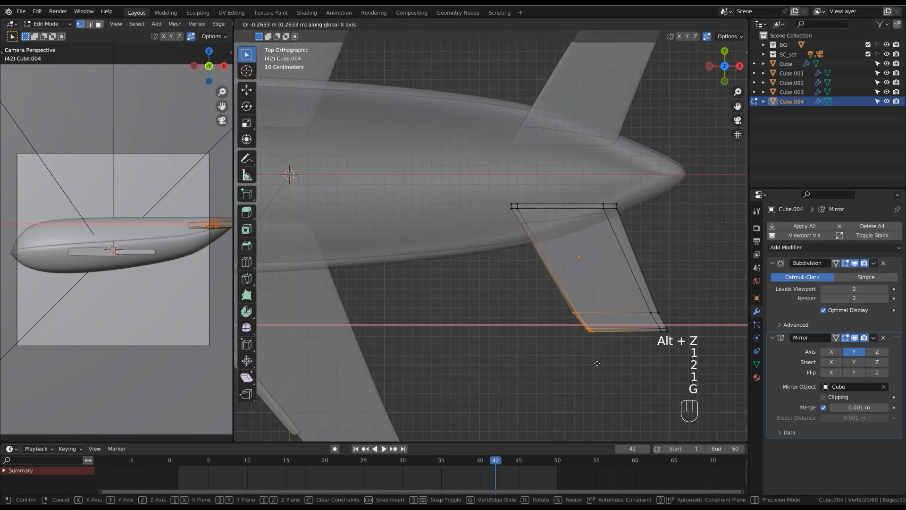
left_click(595, 356)
Move the tailplane's trailing-edge tip vertices forward along X, shifting the outermost ones a further 0.065 m or so.
left_click_drag(608, 264, 677, 353)
key("g")
key("x")
left_click(648, 352)
left_click_drag(615, 321, 651, 353)
key("g")
key("x")
left_click(645, 351)
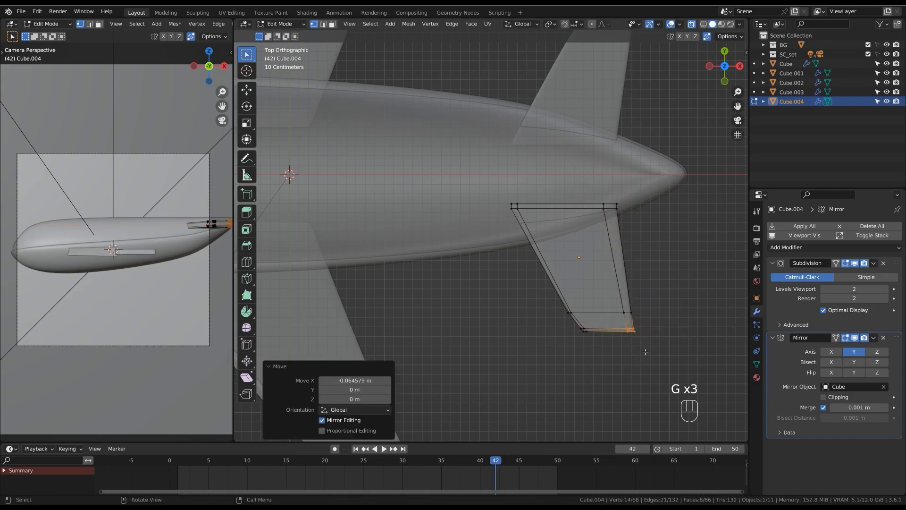
Add a spanwise loop cut midway between the tailplane's leading and trailing edges, and switch to edge selection.
left_click(599, 313)
key("2")
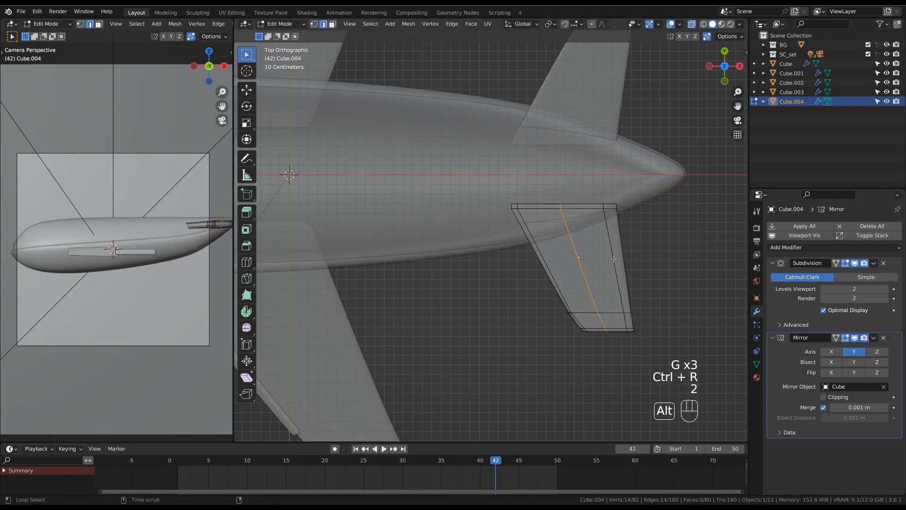
Dissolve the tailplane's spanwise support loops beside its leading and trailing edges, keeping the middle loop.
key("x")
left_click(590, 267)
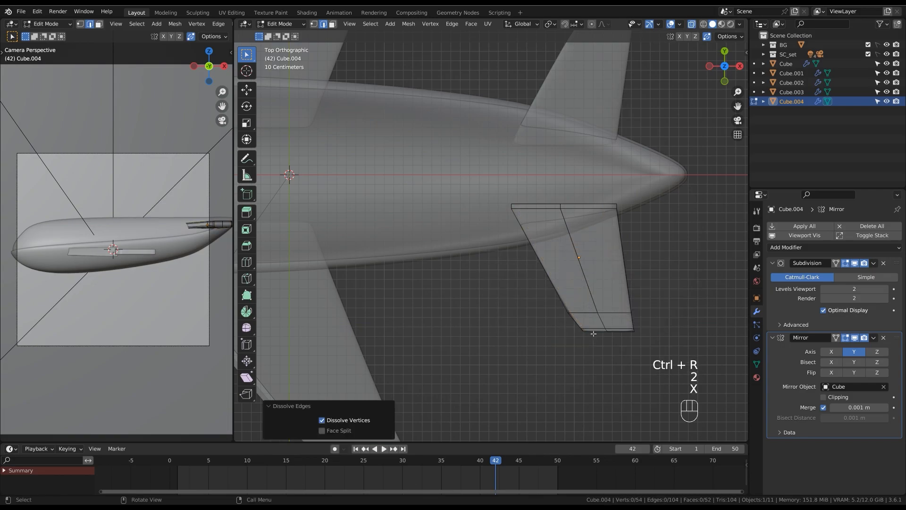
scroll(590, 265, "up", 2)
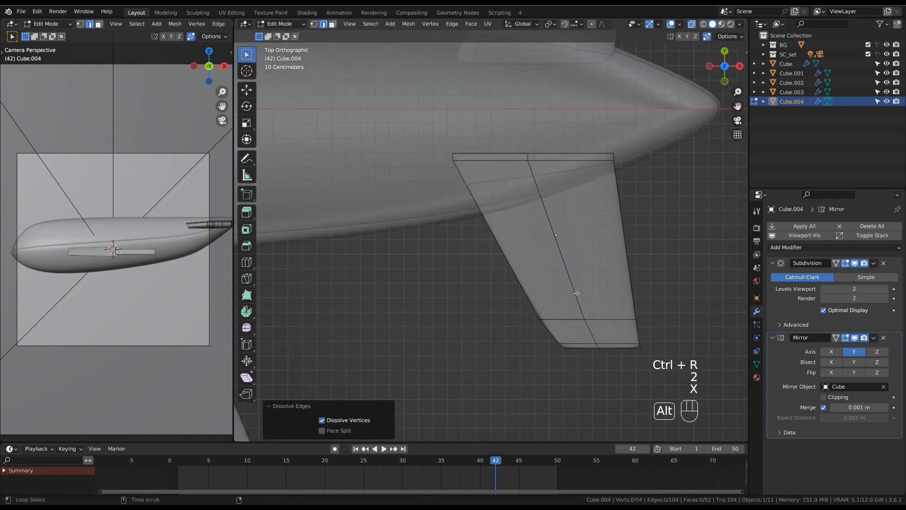
Raise only the upper edges of the tailplane's middle spanwise loop along Z to give it a bulged profile.
left_click(576, 293, "alt")
middle_click_drag(577, 292, 570, 216)
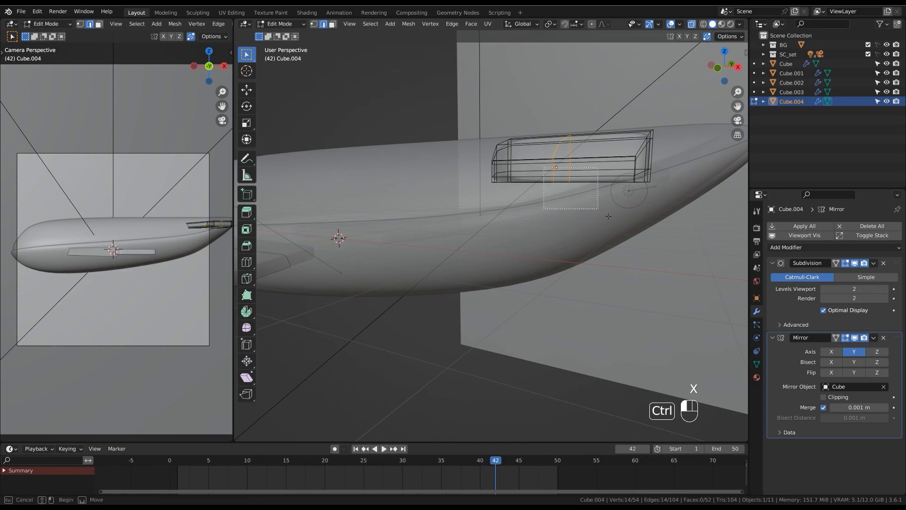
left_click_drag(608, 216, 609, 216, "ctrl")
middle_click_drag(608, 216, 679, 213)
mouse_move(679, 213)
middle_mouse_down("shift")
mouse_move(660, 218)
mouse_move(675, 222)
middle_mouse_up("shift")
scroll(566, 188, "up", 2)
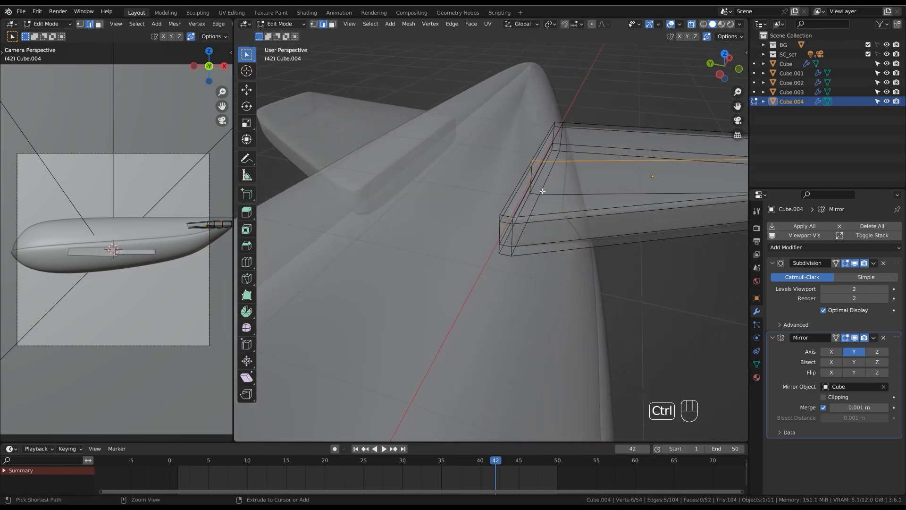
middle_click_drag(689, 166, 590, 174)
key("alt+z")
middle_click_drag(590, 174, 547, 182, "shift")
middle_click_drag(689, 194, 620, 168)
key("g")
key("z")
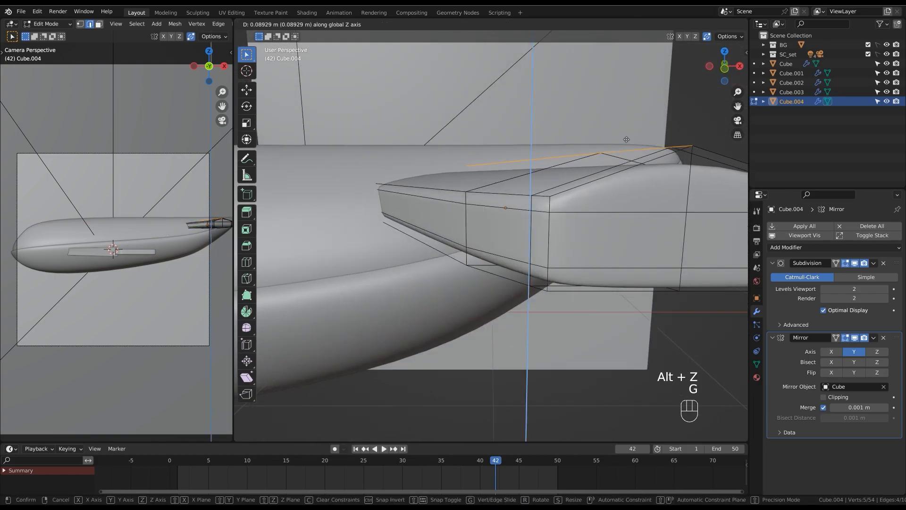
left_click(626, 124)
middle_click_drag(625, 124, 266, 383, "ctrl")
key("Tab")
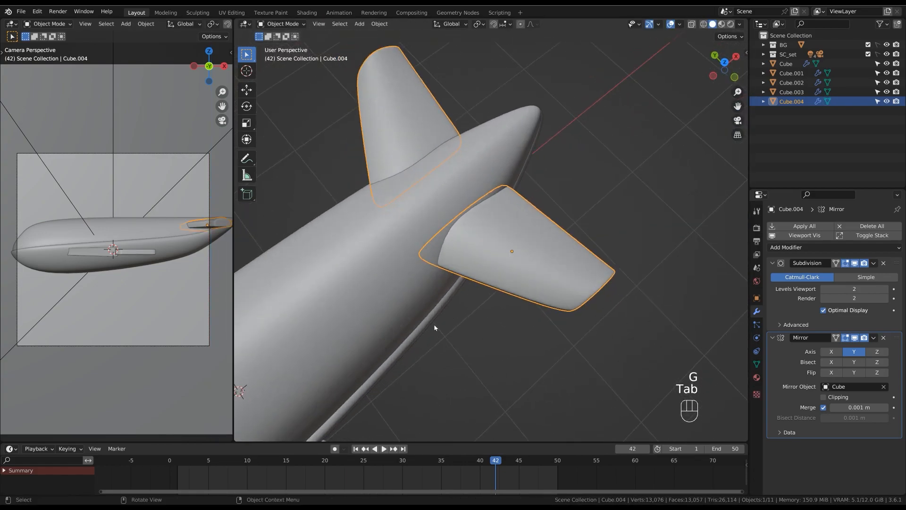
Lower the tailplane slightly along Z and scale it uniformly to 0.867.
left_click(557, 206)
middle_click_drag(581, 236, 550, 226)
left_click(528, 225)
key("g")
key("z")
left_click(528, 215)
key("s")
left_click(543, 226)
Move the tailplane about 0.085 m along Y in top view.
key("g")
key("y")
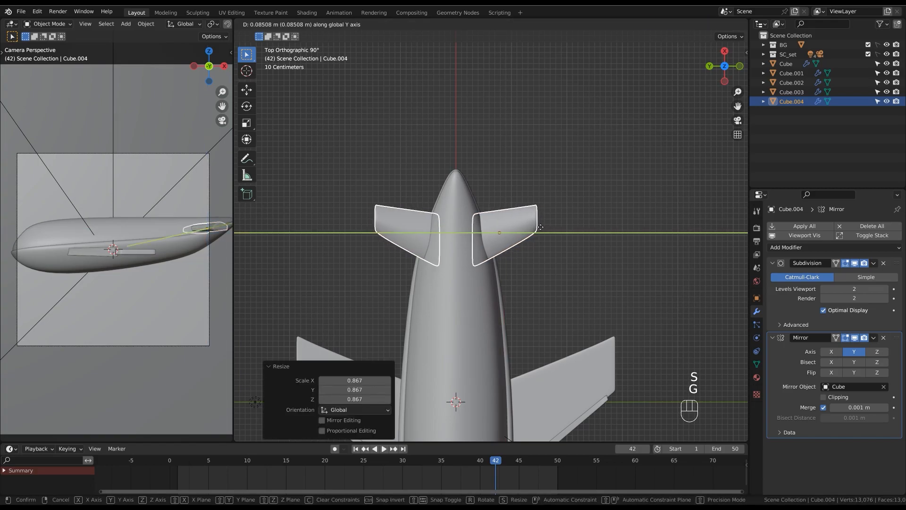
left_click(540, 227)
left_click(540, 227)
Duplicate the main wing in place and remove the Mirror modifier from the copy.
middle_click_drag(561, 188, 445, 308, "ctrl")
left_click(411, 316)
key("shift+d")
right_click(527, 229)
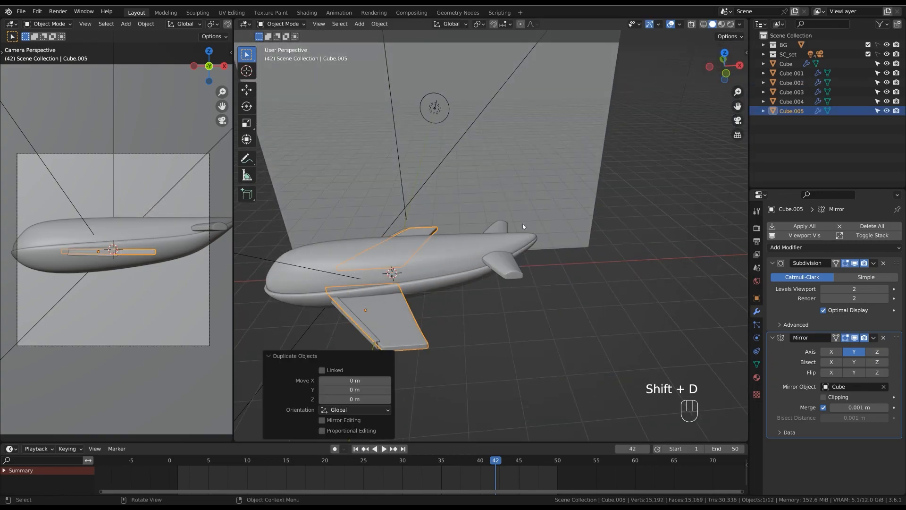
key("g")
right_click(502, 196)
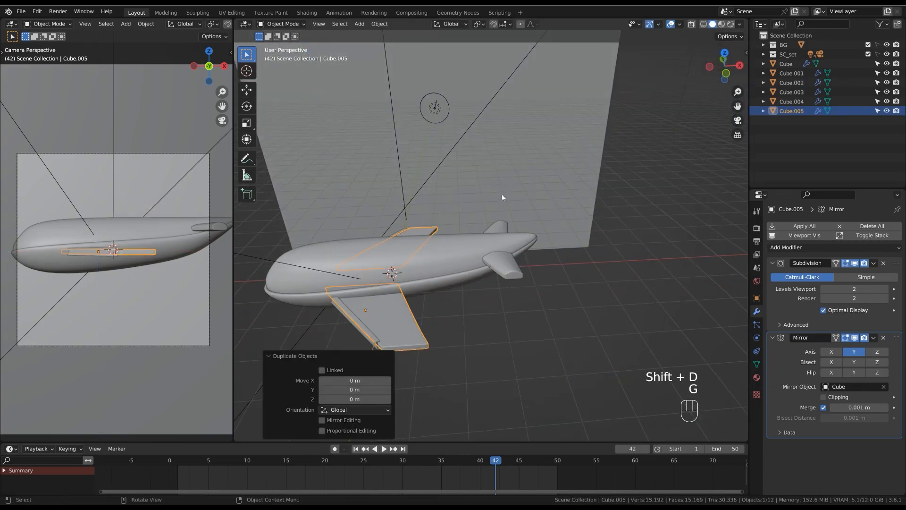
left_click(883, 337)
Raise the wing copy about 1.75 m along Z and rotate it -90° about X to stand upright.
key("g")
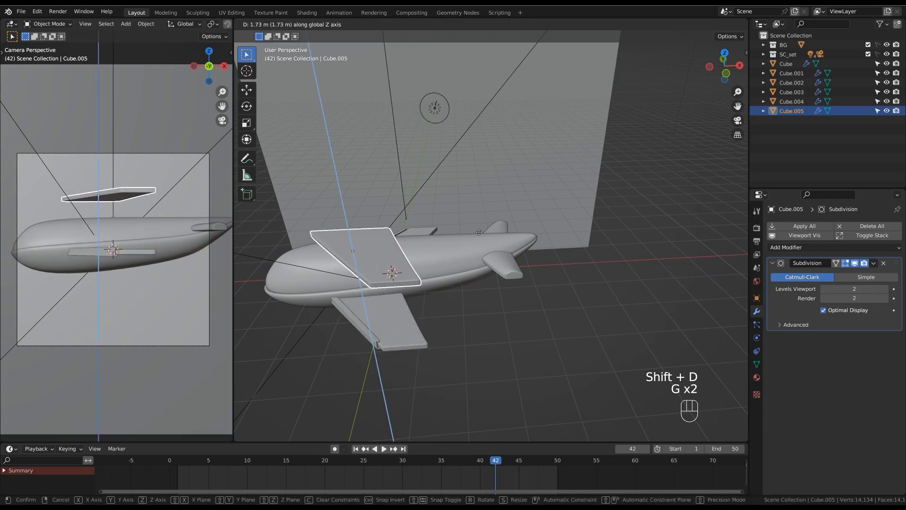
left_click(476, 224)
key("r")
key("x")
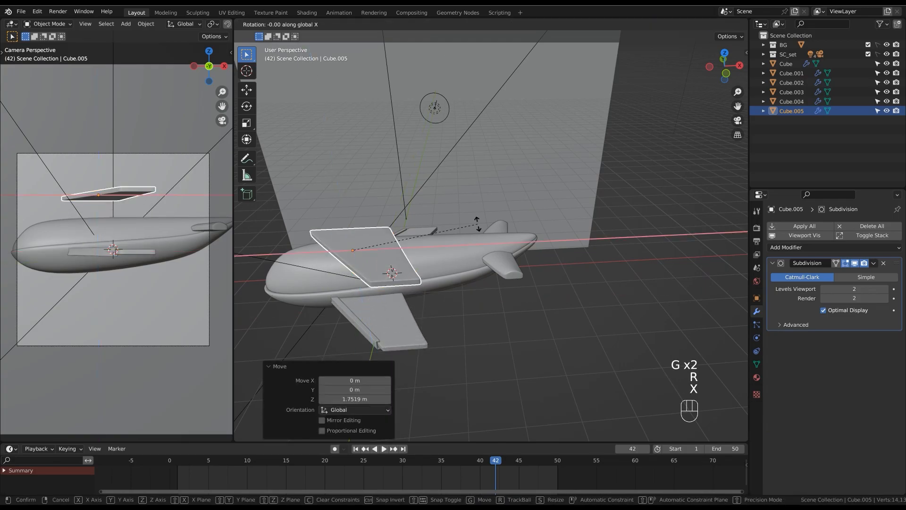
type("90")
key("Return")
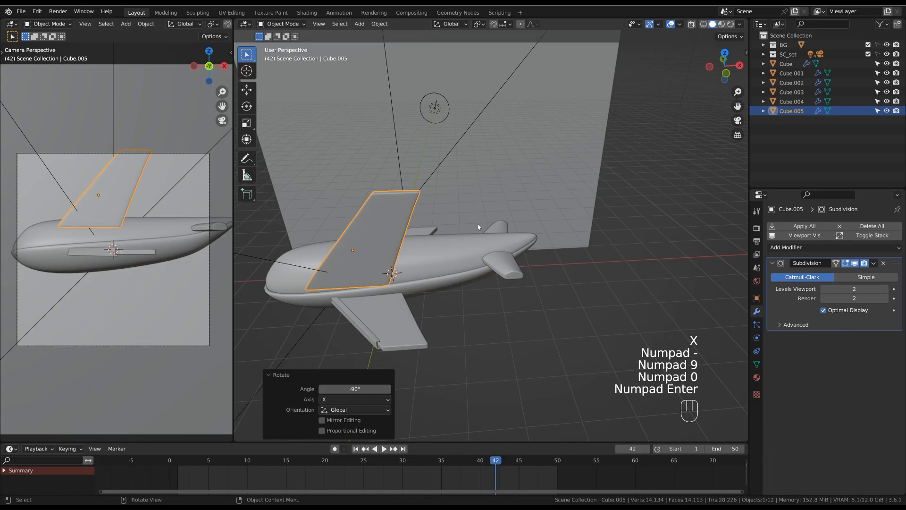
Move the upright fin about 3.32 m along X and 1.48 m along Y onto the body's rear centreline.
key("g")
middle_click(500, 302)
left_click(597, 297)
middle_click_drag(598, 297, 538, 296, "alt")
scroll(590, 283, "up", 2)
middle_click_drag(601, 275, 523, 294, "alt")
key("g")
middle_click(589, 294)
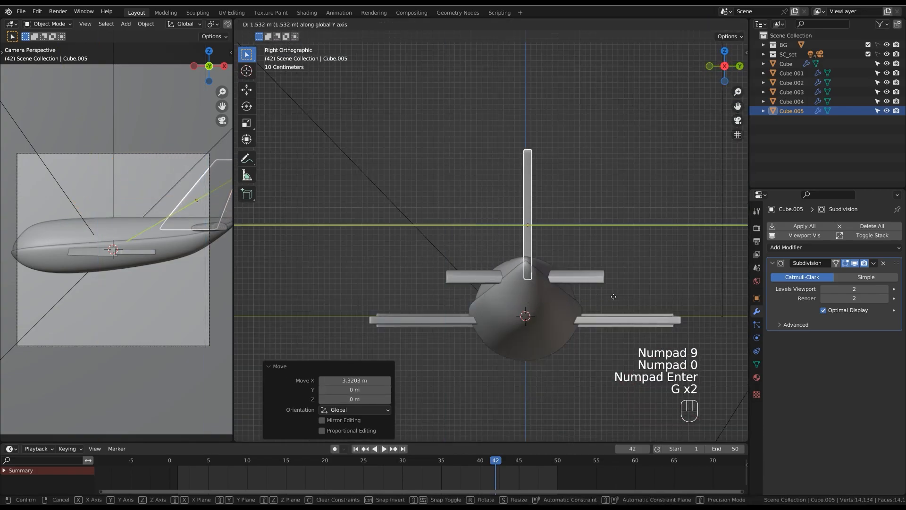
left_click(611, 294)
middle_click_drag(610, 298, 562, 251, "ctrl")
Thicken the fin by scaling it 2.054 along Y.
key("s")
key("x")
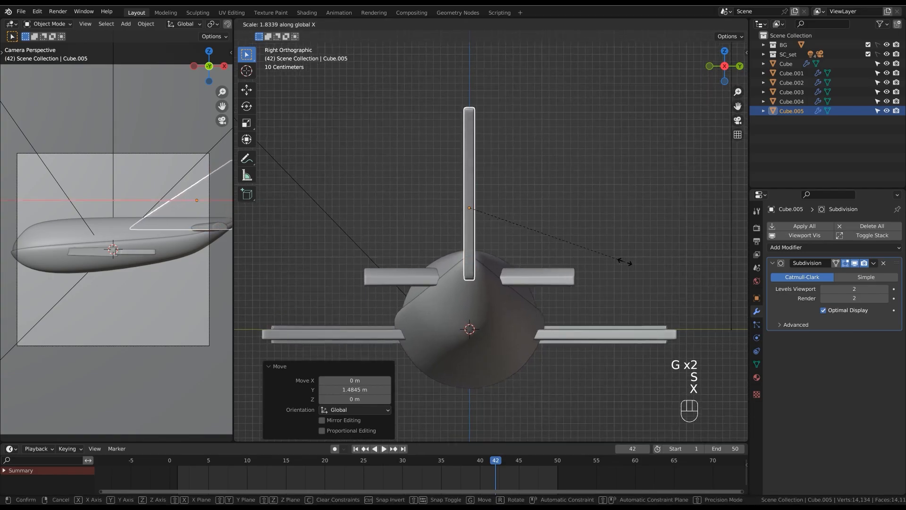
key("s")
key("y")
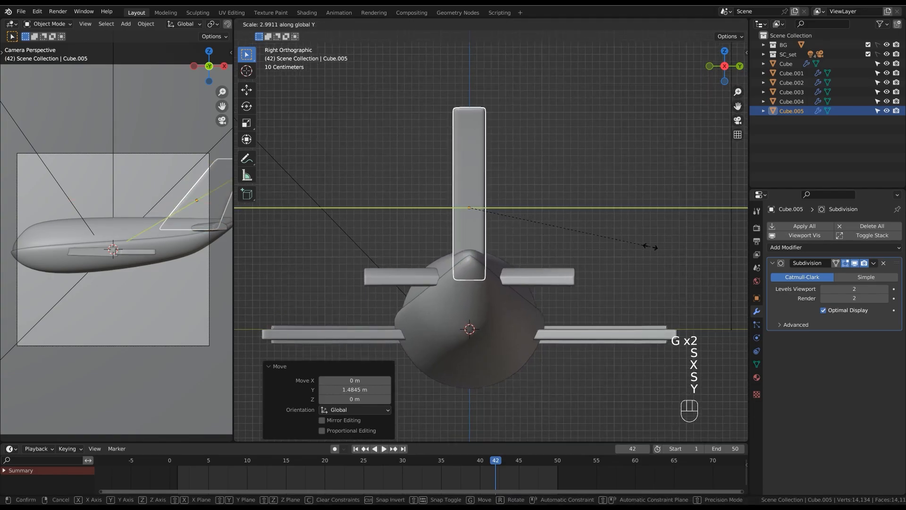
left_click(592, 251)
middle_click_drag(592, 251, 586, 269)
Scale the fin down uniformly, shift it about 0.467 m along X and seat it on the rear of the body.
key("s")
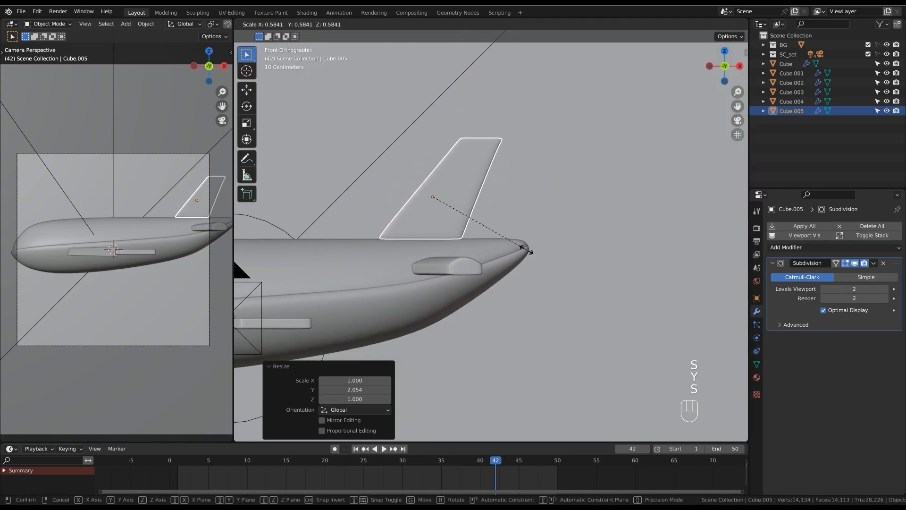
left_click(499, 253)
key("g")
left_click(536, 265)
key("g")
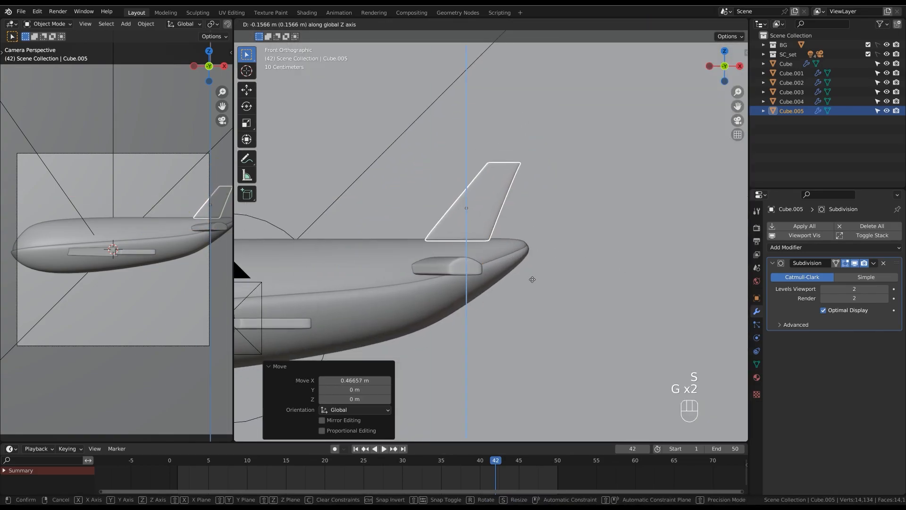
left_click(529, 284)
key("g")
key("x")
left_click(518, 287)
Adjust the fin's thickness by scaling it along Y.
middle_click_drag(581, 251, 568, 220, "alt")
key("s")
key("y")
left_click(542, 256)
Duplicate the fin's large side faces and trailing-edge faces below the tip and separate them into their own object.
key("Tab")
key("alt+z")
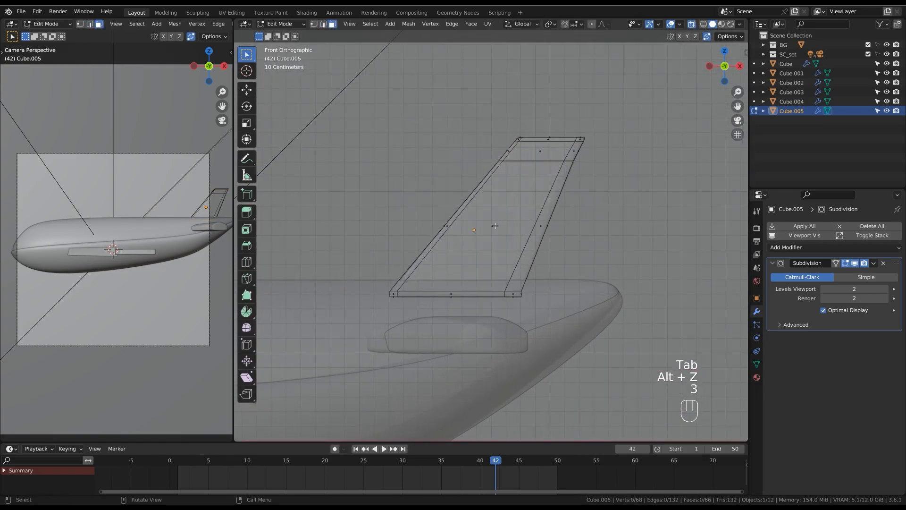
left_click(496, 225)
left_click_drag(583, 236, 585, 235)
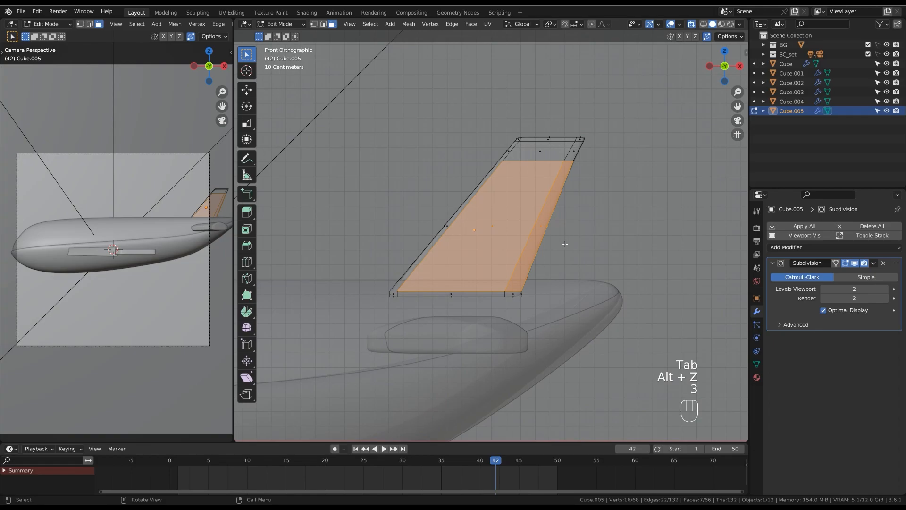
key("shift+d")
right_click(594, 208)
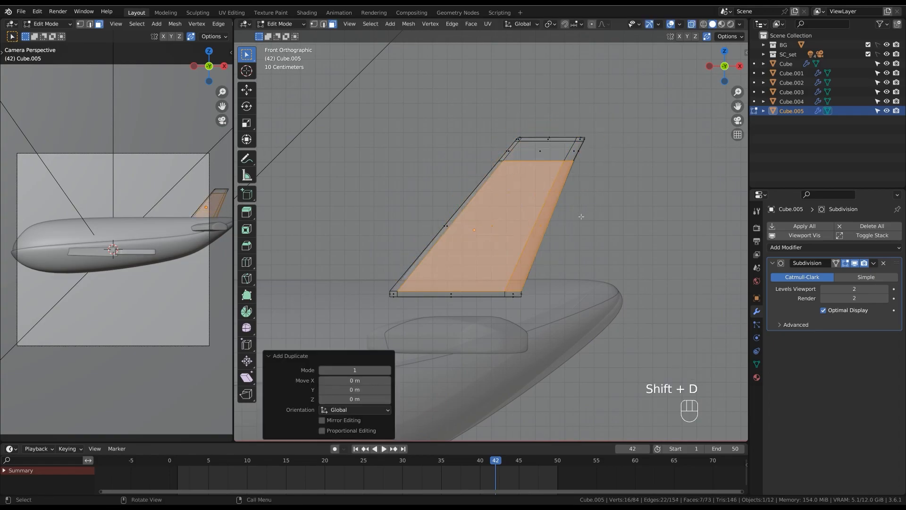
key("p")
left_click(581, 216)
key("Tab")
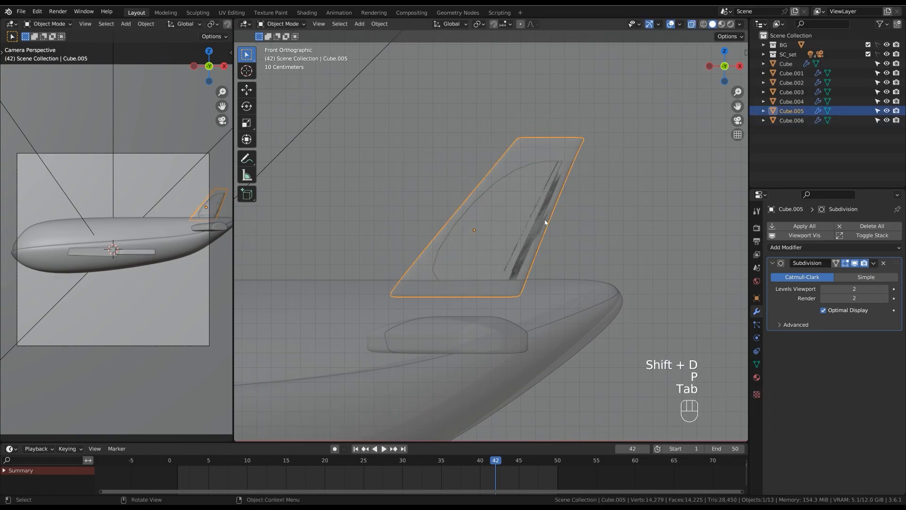
Select the separated fin cover outside X-ray view and apply its scale.
key("alt+z")
left_click(524, 214)
middle_click_drag(523, 211, 512, 202)
key("ctrl+a")
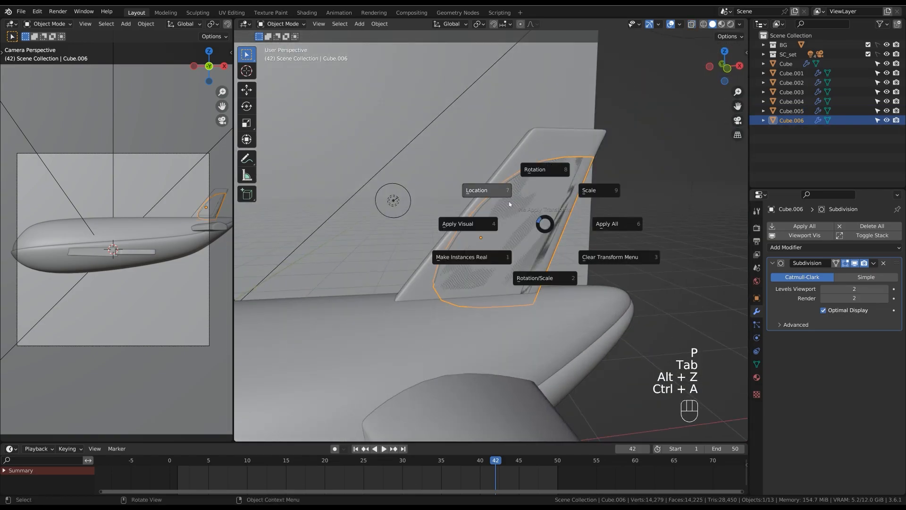
left_click(597, 192)
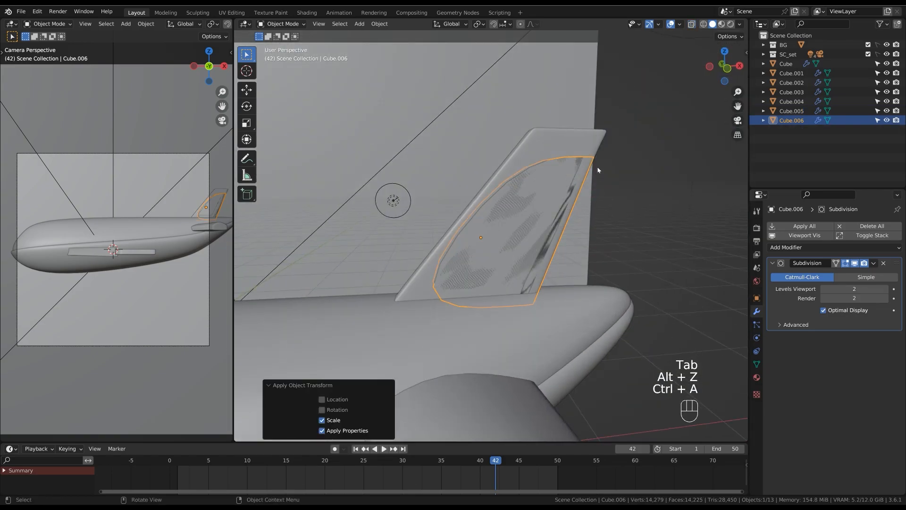
Add a Solidify modifier above Subdivision on the fin cover, with thickness -0.112 m and Even Thickness enabled.
left_click(789, 247)
left_click(704, 409)
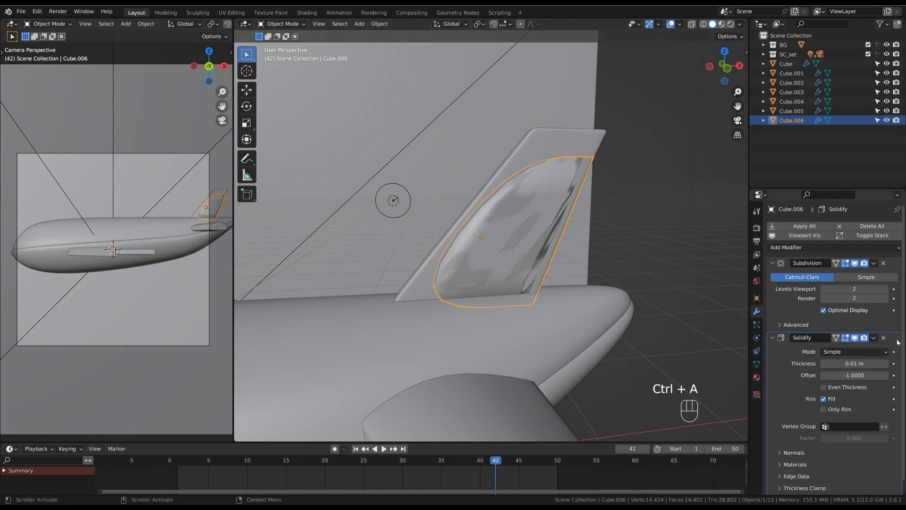
left_click_drag(898, 342, 896, 235)
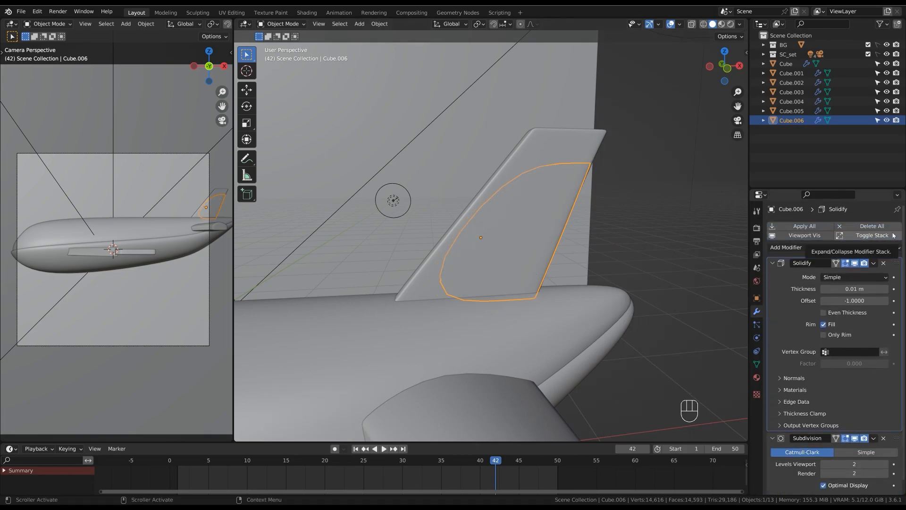
left_click_drag(868, 285, 824, 290, "shift")
Add loop cuts near the upper and lower ends of the fin cover to sharpen its corners.
middle_click_drag(618, 232, 597, 229)
key("Tab")
key("ctrl+r")
left_click(590, 236)
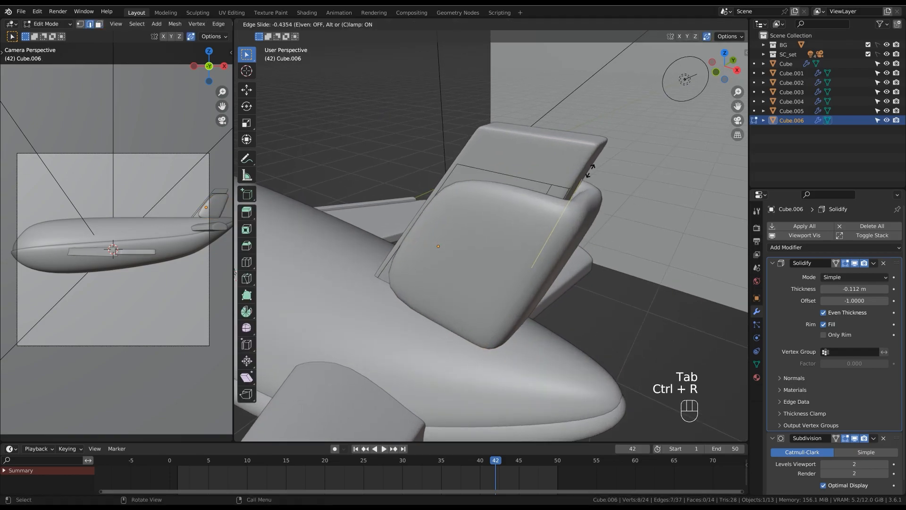
left_click(605, 141)
middle_click_drag(605, 142, 583, 243)
key("ctrl+r")
left_click(575, 221)
left_click(563, 242)
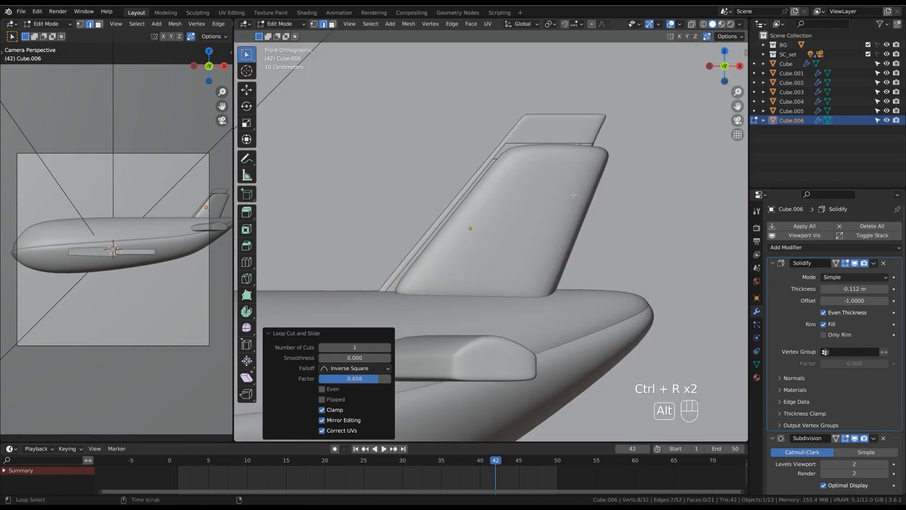
Move the fin cover's leading-edge vertices about 0.16 m along X, then another 0.027 m, in front view.
key("alt+z")
key("KP_1")
key("1")
left_click(527, 97)
left_click_drag(528, 97, 362, 382)
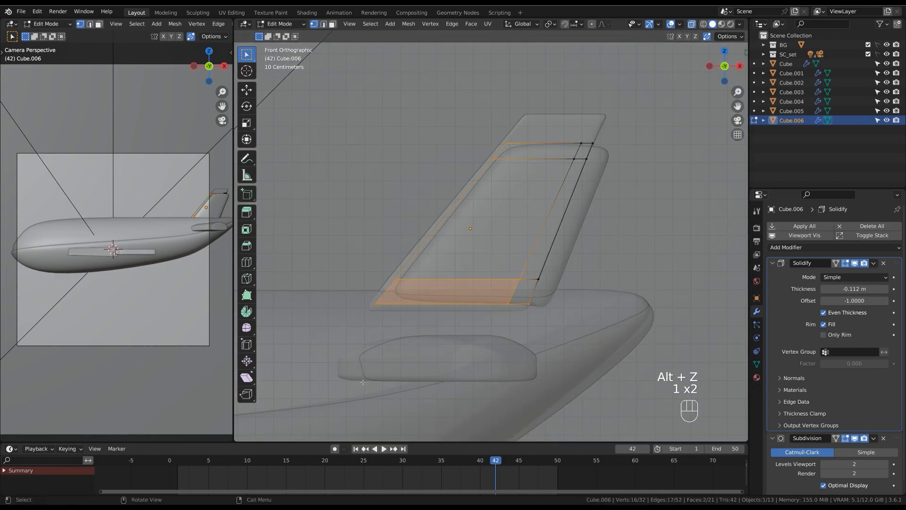
left_click_drag(501, 254, 612, 357, "ctrl")
key("g")
key("x")
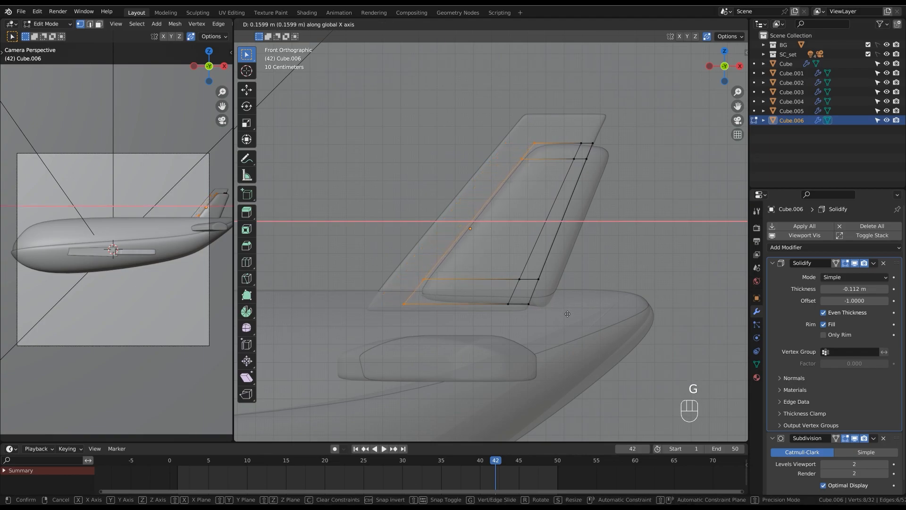
left_click(568, 314)
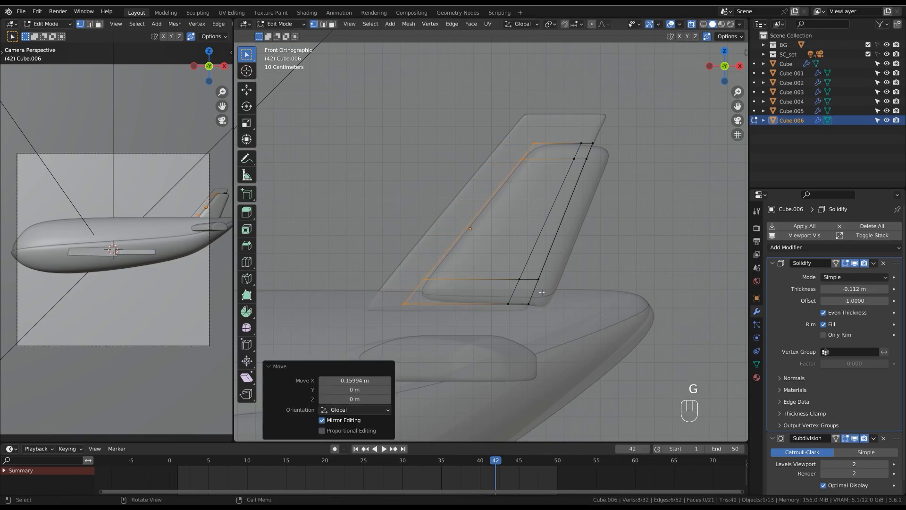
key("g")
left_click(546, 314)
Add a loop cut close to the fin cover's leading edge and return to solid Object Mode.
key("ctrl+r")
left_click(543, 167)
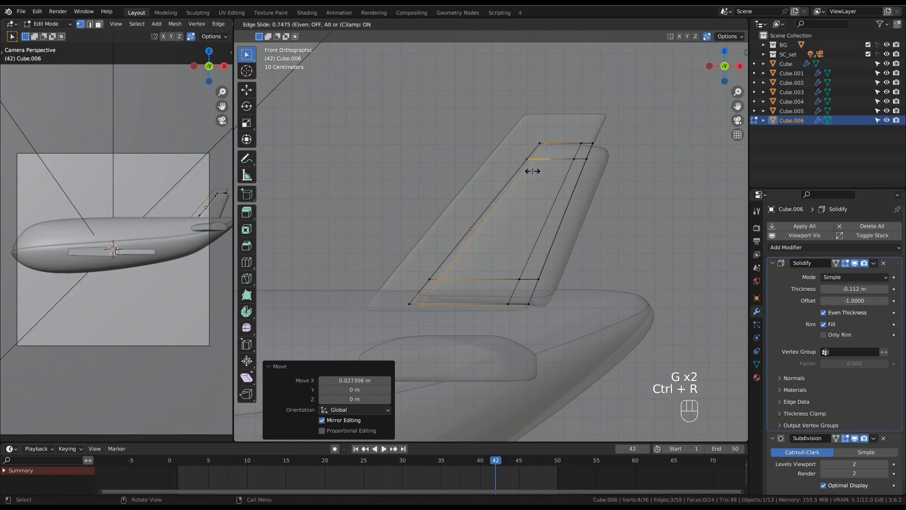
left_click(532, 171)
key("Tab")
key("alt+z")
Add a 16-vertex cylinder with 1 m radius and 2 m depth, and rotate it 90° about Y.
middle_click_drag(630, 159, 586, 165)
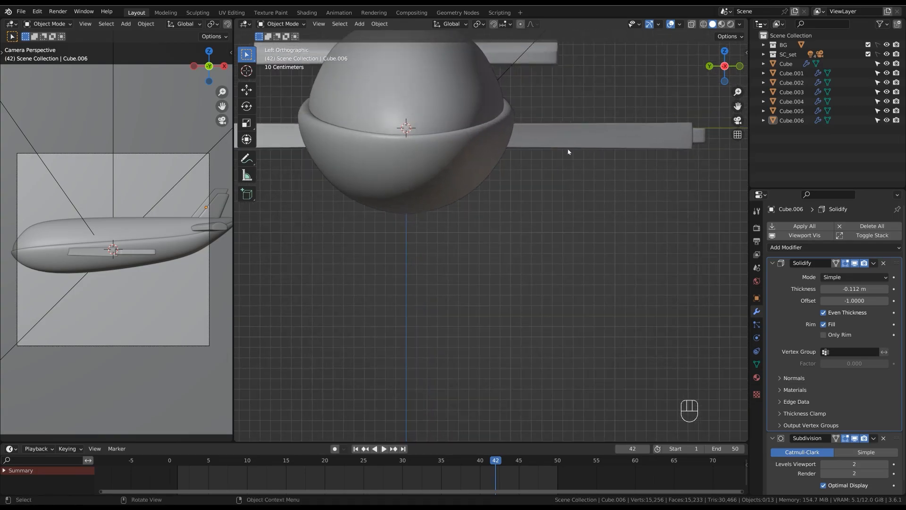
middle_click_drag(576, 202, 550, 204, "shift")
key("shift+a")
mouse_move(550, 206)
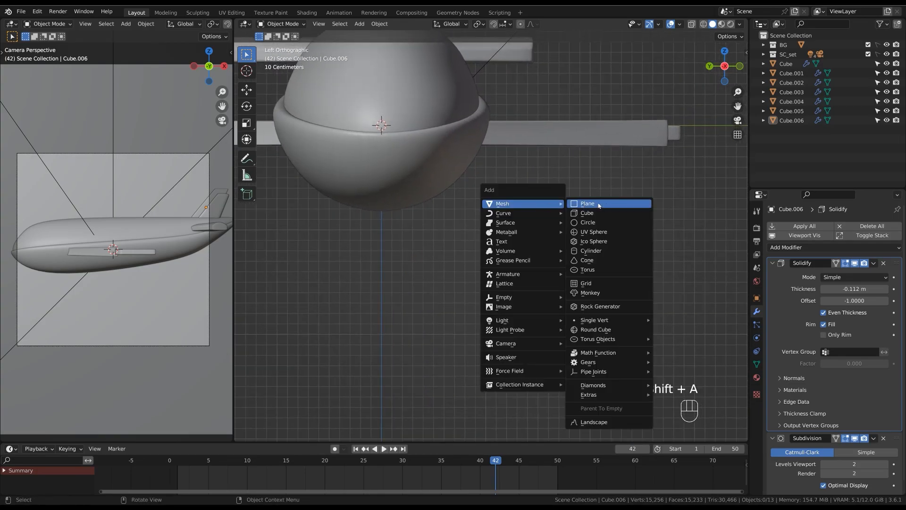
left_click(603, 251)
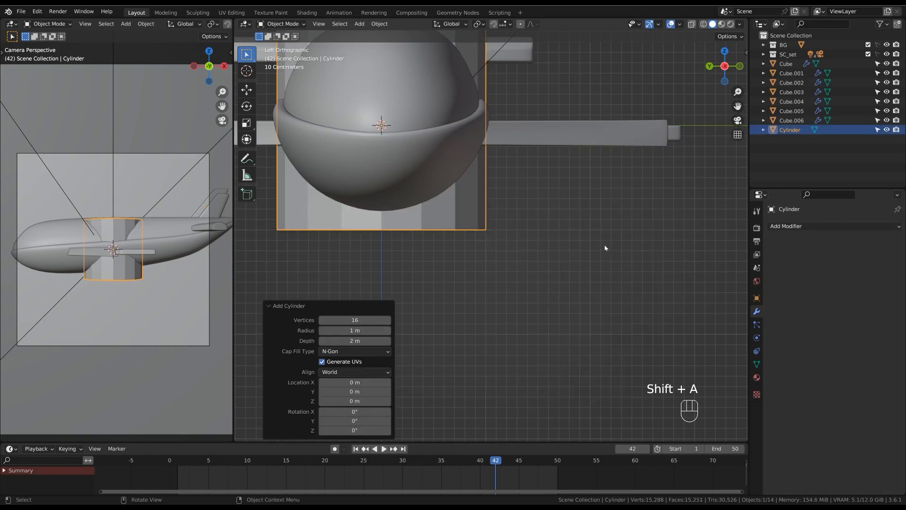
key("r")
key("y")
key("KP_9")
key("KP_0")
key("KP_Enter")
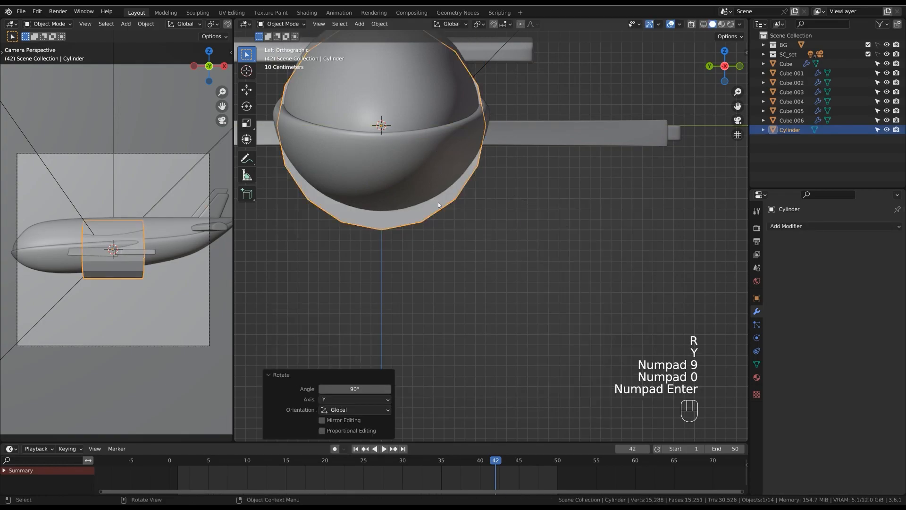
Move the cylinder sideways along Y under the wing and about 0.93 m down along Z.
key("g")
middle_click(471, 204)
left_click(610, 205)
key("g")
middle_click(611, 236)
left_click(611, 301)
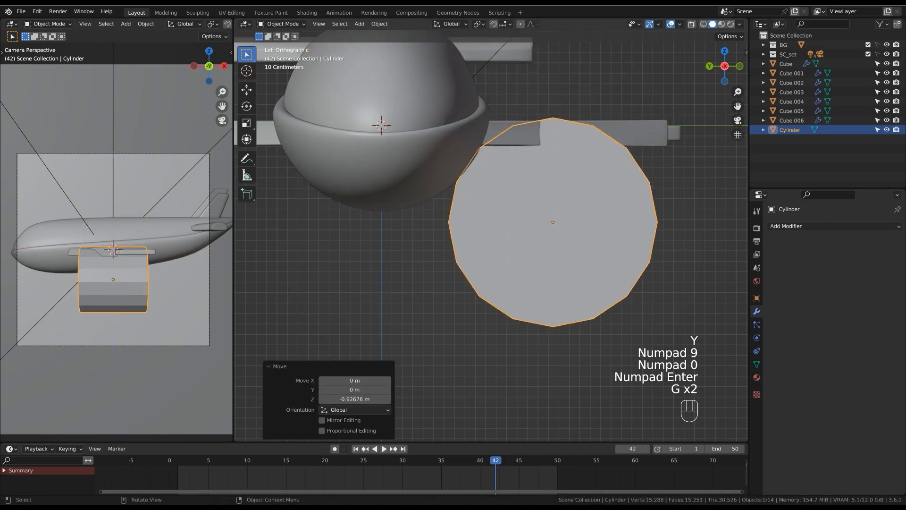
Scale the cylinder to about 0.284 and reposition it along Z and X so it sits just below the wing.
key("s")
left_click(573, 235)
key("g")
middle_click(580, 213)
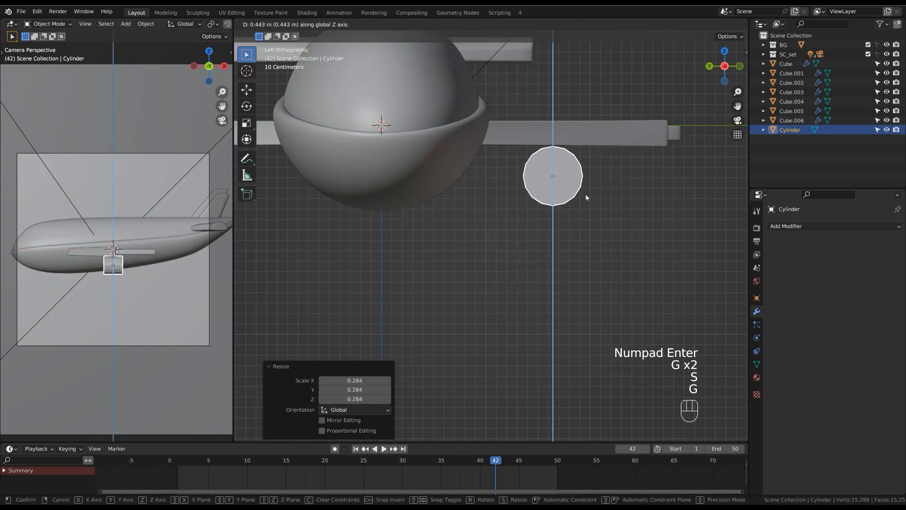
left_click(599, 212)
middle_click_drag(607, 221, 625, 240)
key("g")
middle_click(567, 243)
left_click(556, 247)
Extrude the engine cylinder's rear end face about 0.2 m along X in Edit Mode.
mouse_move(557, 248)
middle_mouse_down("ctrl")
mouse_move(578, 228)
mouse_move(562, 233)
middle_mouse_up("ctrl")
key("Tab")
key("3")
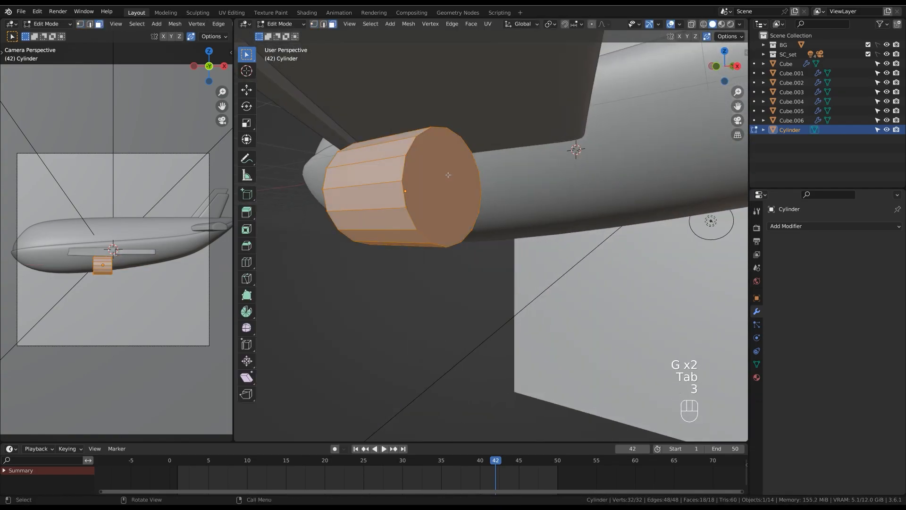
left_click(447, 178)
middle_click_drag(495, 185, 520, 189)
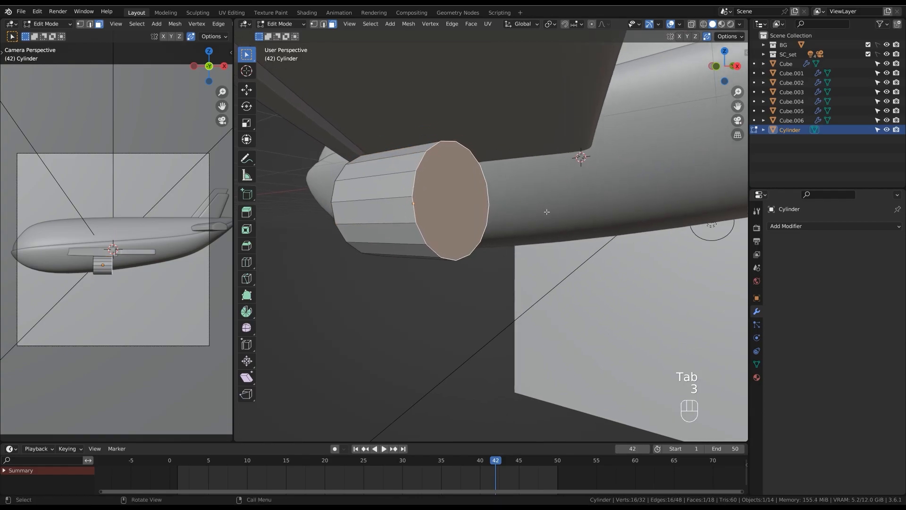
middle_click_drag(549, 219, 554, 214)
key("e")
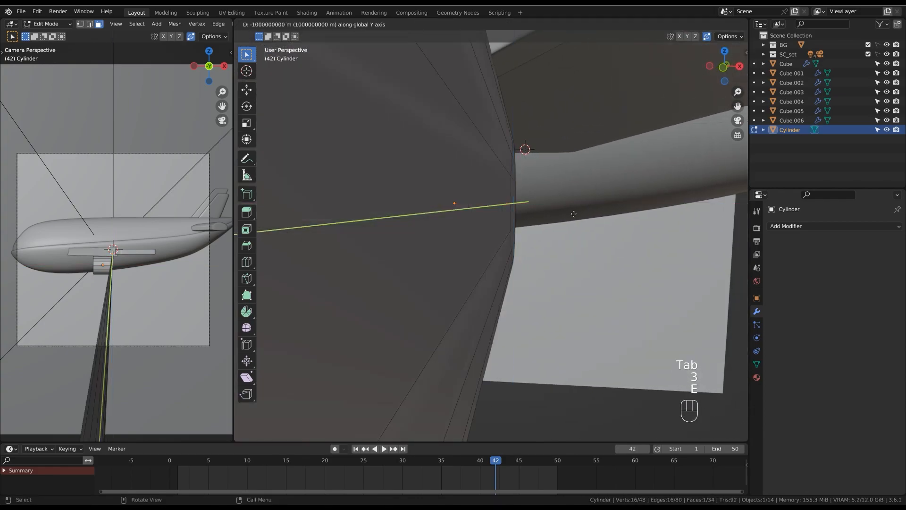
left_click(594, 213)
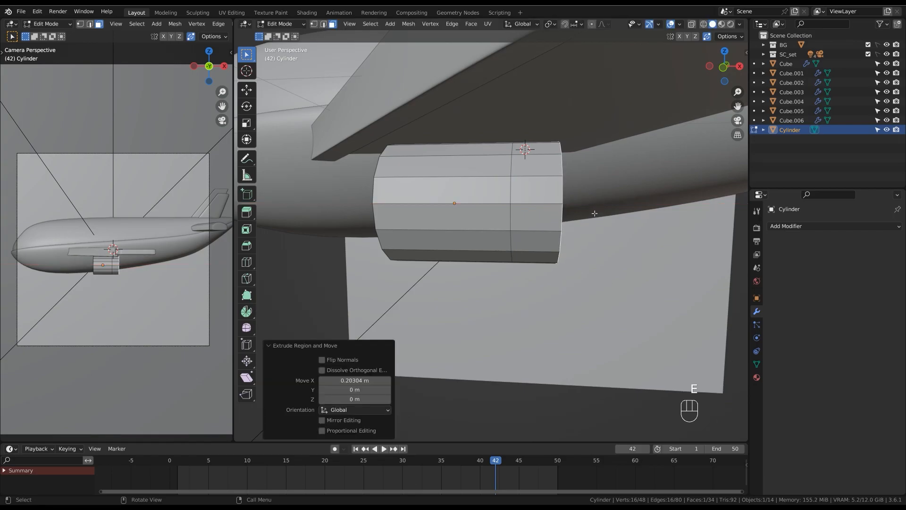
Bevel the rear end of the engine cylinder about 0.384 m wide with 3 segments.
key("ctrl+b")
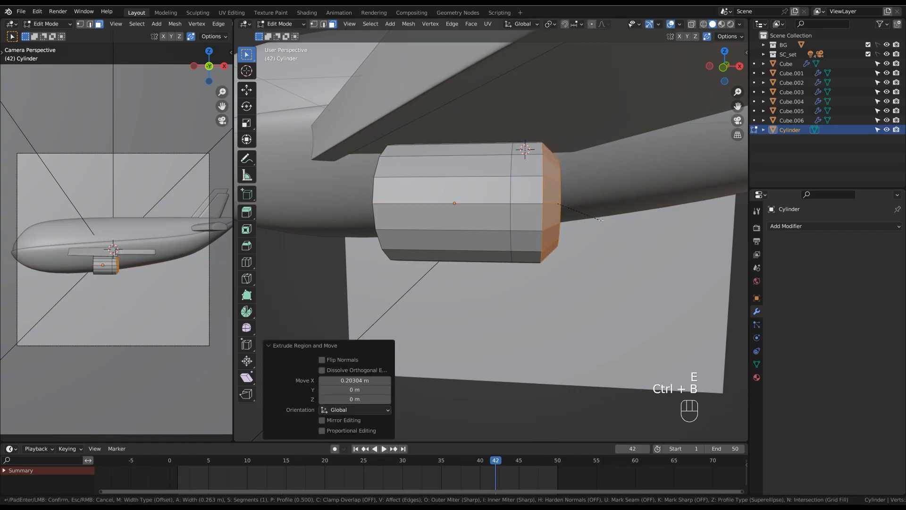
scroll(601, 220, "up", 1)
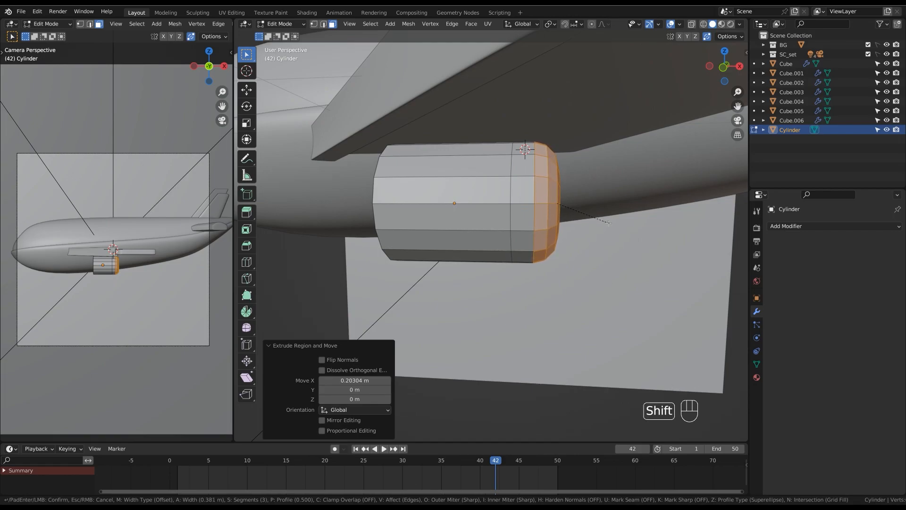
left_click(609, 223)
middle_click_drag(609, 223, 613, 188)
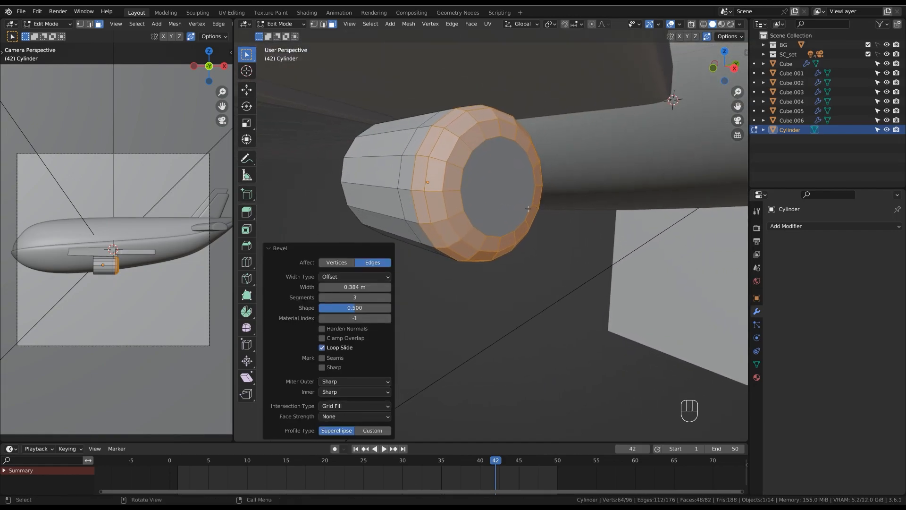
Extrude the engine's rear end face about 0.018 m inward and inset it.
left_click(509, 205)
middle_click_drag(509, 205, 667, 222)
key("e")
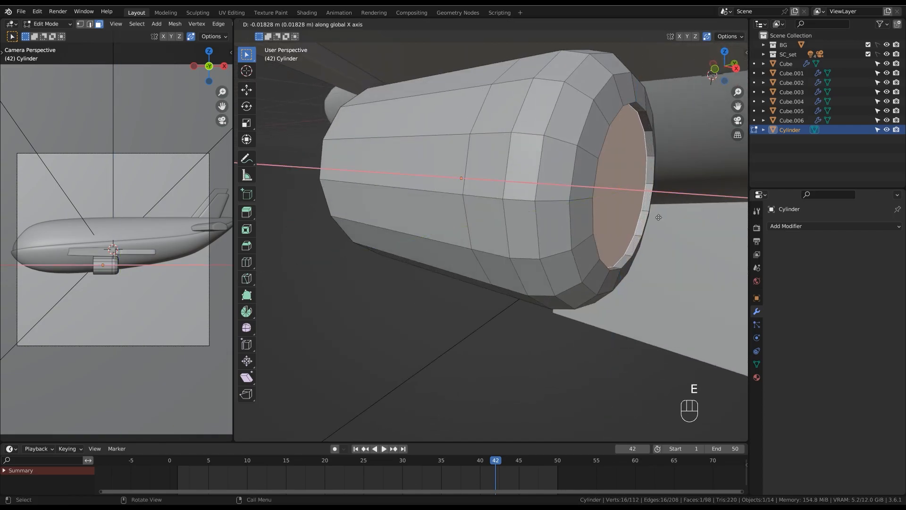
left_click(663, 217)
key("i")
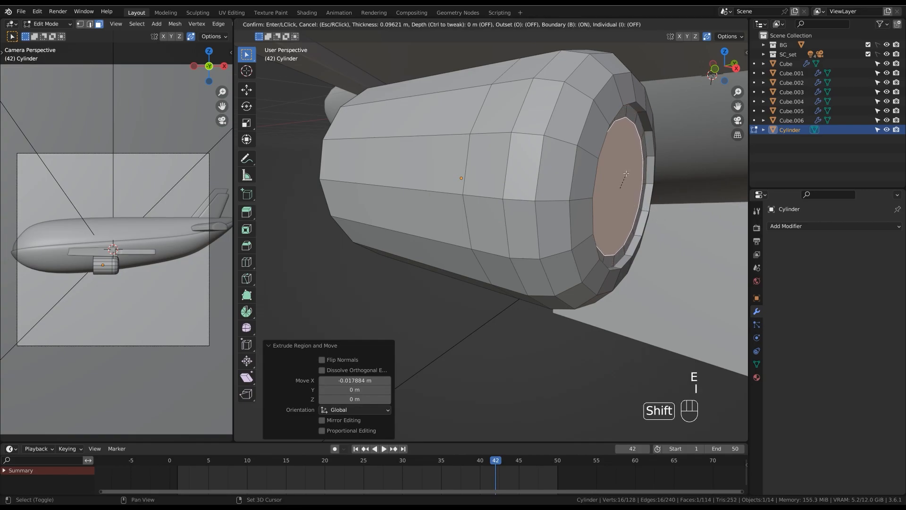
left_click(649, 213)
mouse_move(649, 213)
middle_mouse_down("shift")
mouse_move(625, 202)
mouse_move(649, 196)
middle_mouse_up("shift")
Extrude the inset rear face about 0.13 m outward along X, then another 0.089 m, to form the exhaust.
key("e")
left_click(679, 201)
key("e")
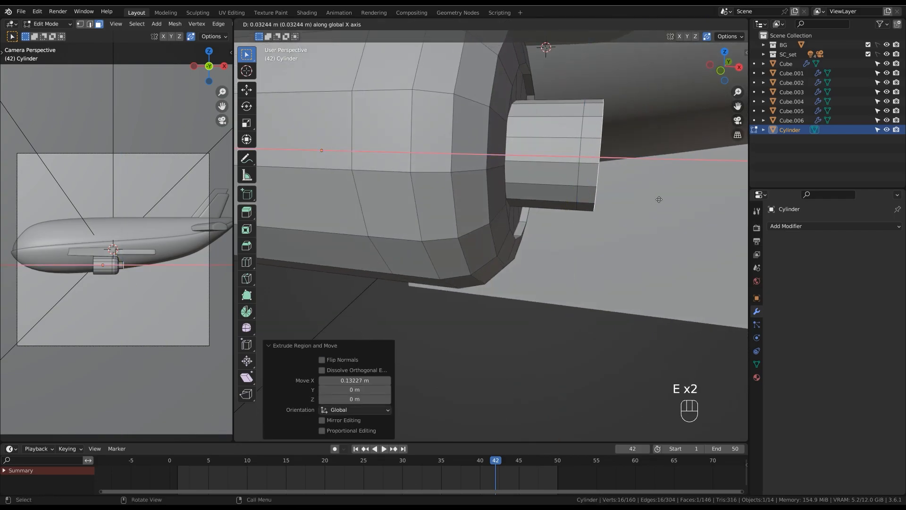
left_click(671, 200)
Bevel the end of the exhaust extrusion about 0.225 m wide with 6 segments.
key("ctrl+b")
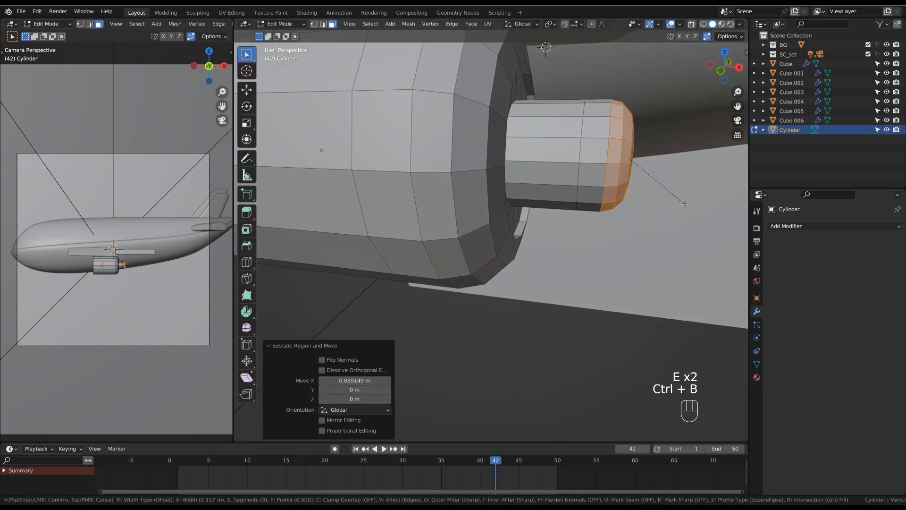
scroll(687, 206, "up", 3)
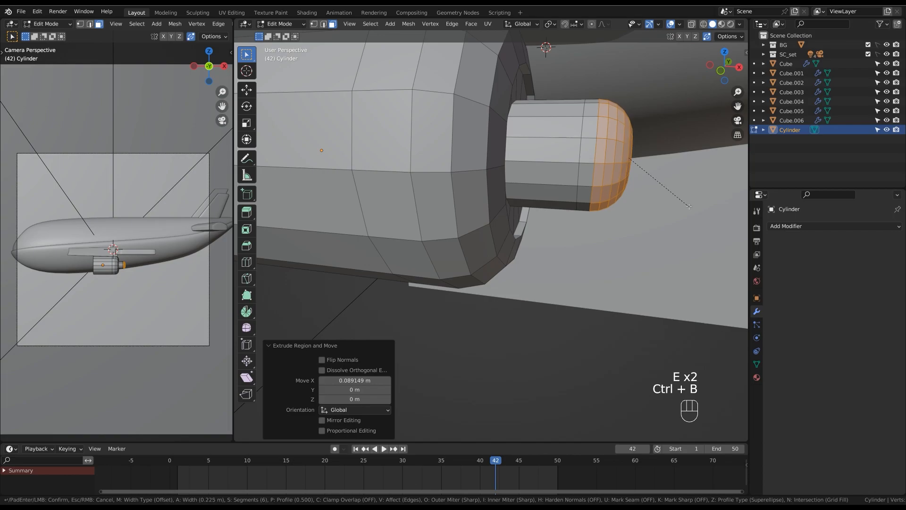
left_click(690, 207)
middle_click_drag(691, 207, 613, 212)
Move the exhaust's end face about 0.082 m along X to stretch the tip into a cone.
left_click(470, 194)
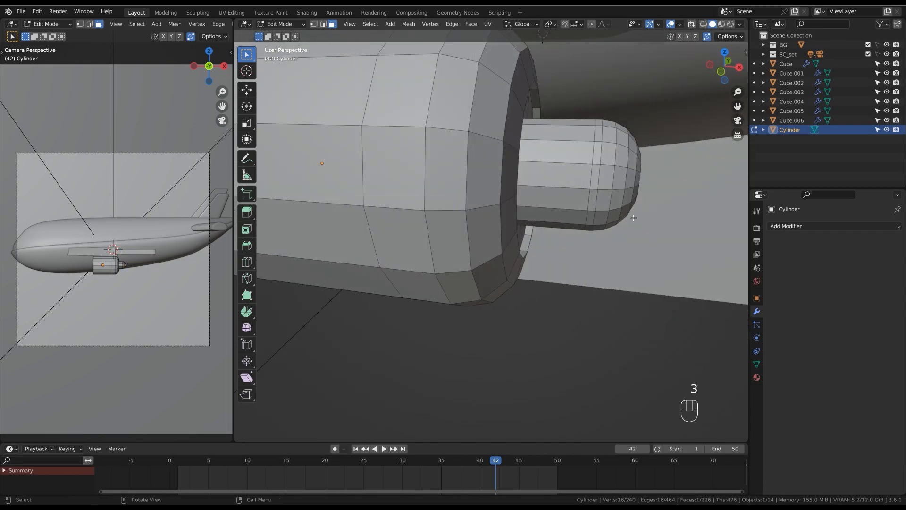
key("g")
key("g")
left_click(709, 210)
middle_click_drag(709, 210, 653, 206)
Round the exhaust cone's tip with a bevel about 0.085 m wide and 5 segments, and return to Object Mode.
scroll(650, 205, "up", 2)
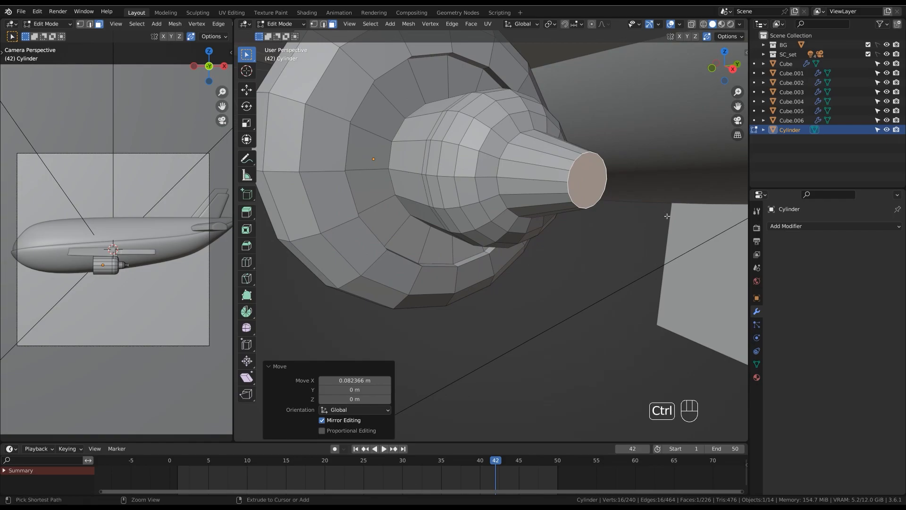
key("ctrl+b")
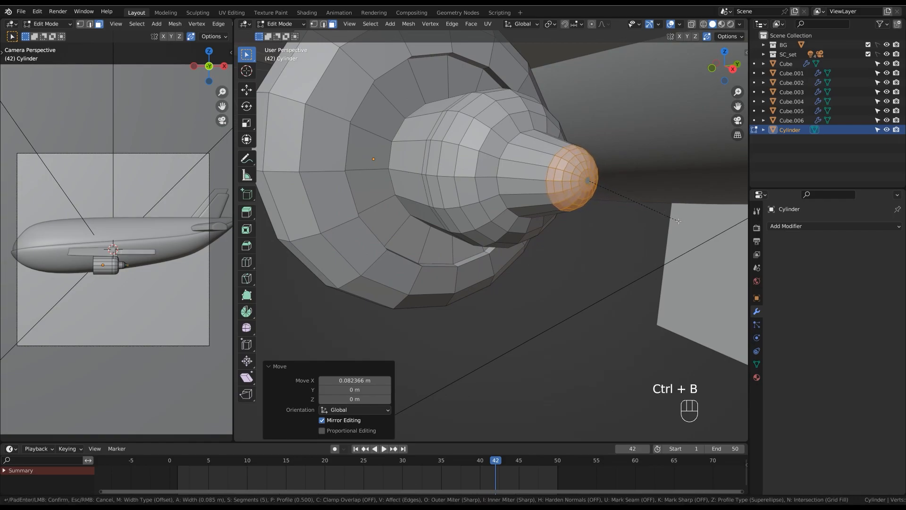
left_click(678, 221)
middle_click_drag(678, 221, 633, 233, "ctrl")
key("Tab")
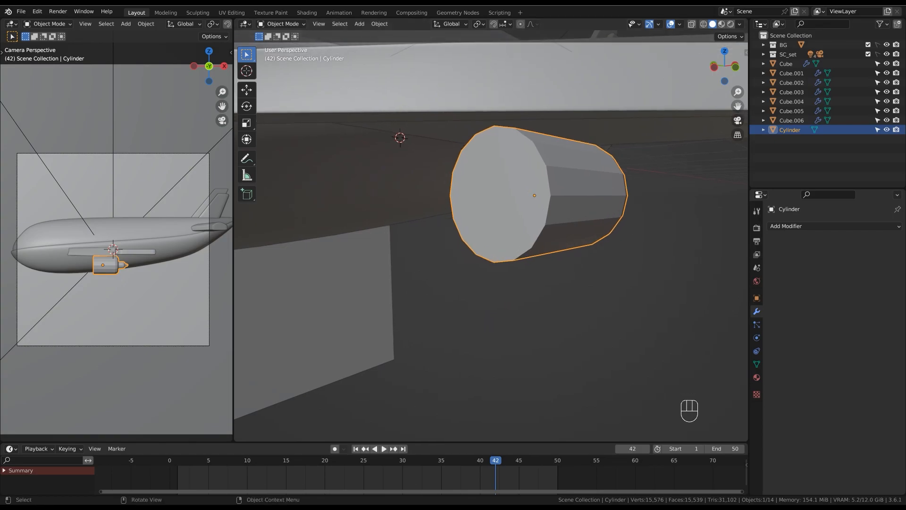
Inset the engine's front face about 0.296 m and extrude it about 0.21 m inward along X to form the intake.
key("Tab")
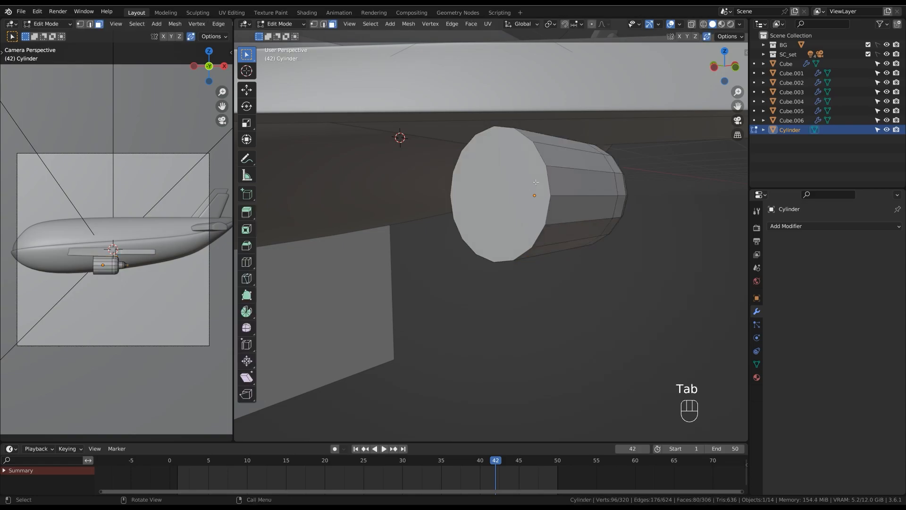
key("3")
left_click(535, 175)
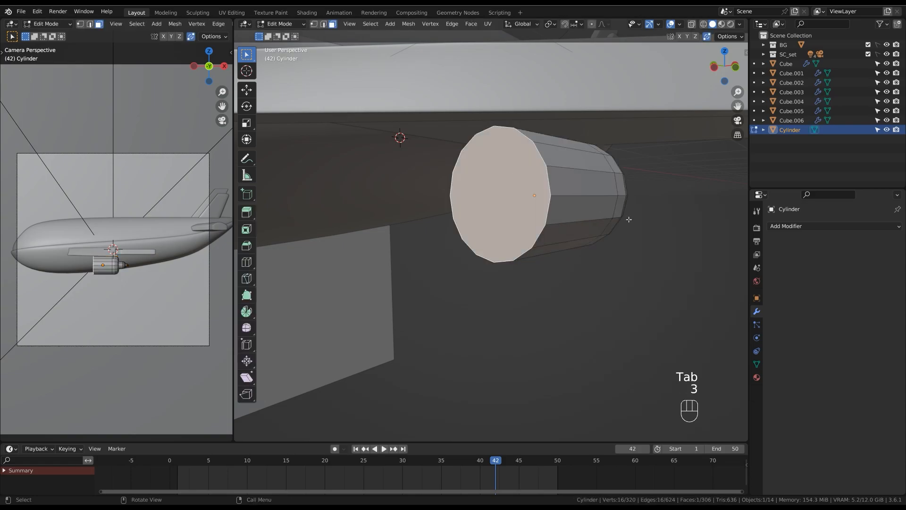
key("i")
left_click(616, 222)
middle_click_drag(615, 222, 604, 224)
key("e")
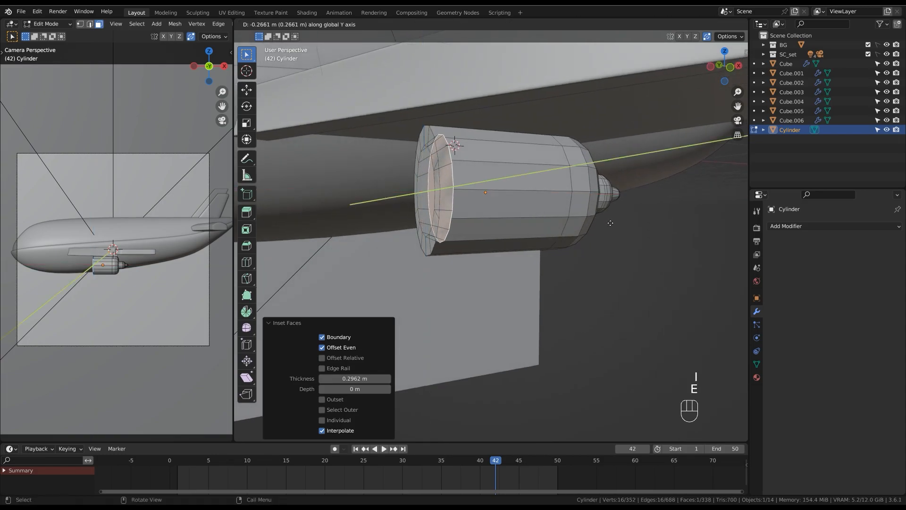
key("x")
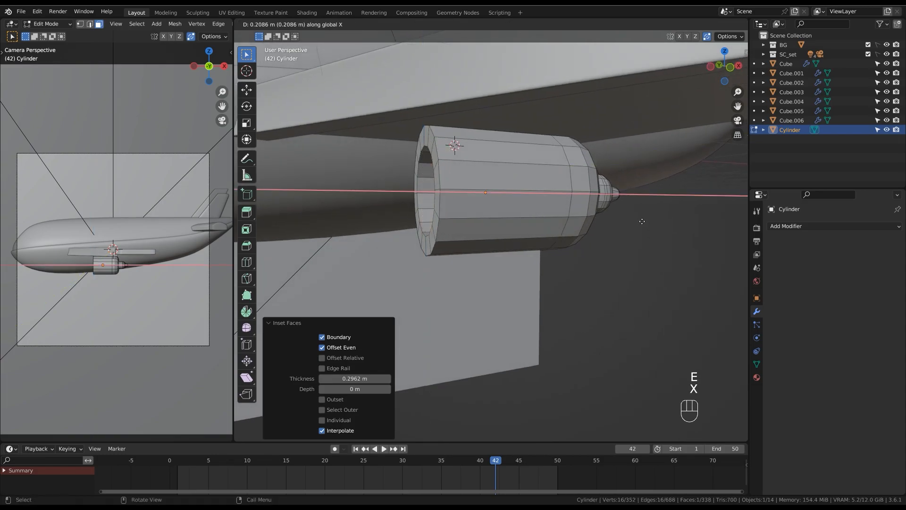
left_click(642, 222)
Duplicate the recessed intake face in place, separate it into its own object and select that object in Object Mode.
mouse_move(642, 221)
middle_mouse_down()
mouse_move(602, 212)
mouse_move(626, 219)
middle_mouse_up()
key("shift+d")
right_click(624, 207)
key("p")
left_click(624, 208)
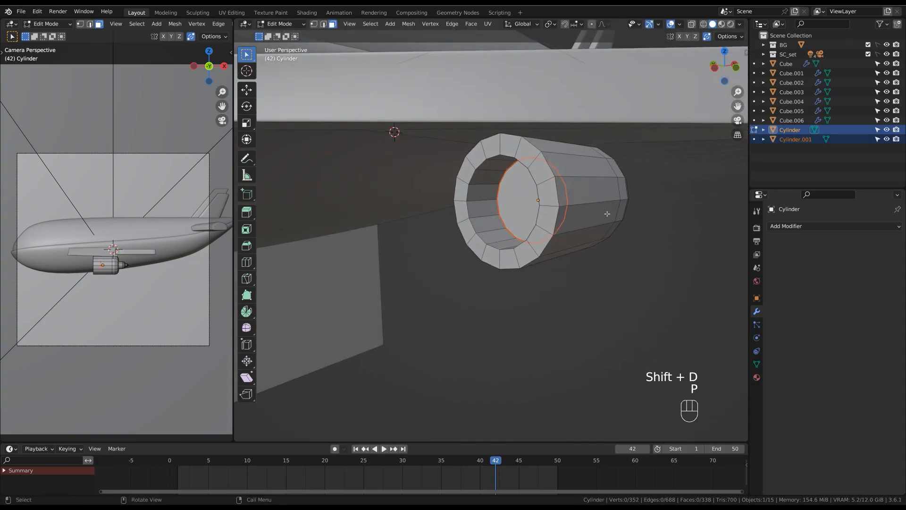
key("Tab")
left_click(566, 262)
left_click(522, 218)
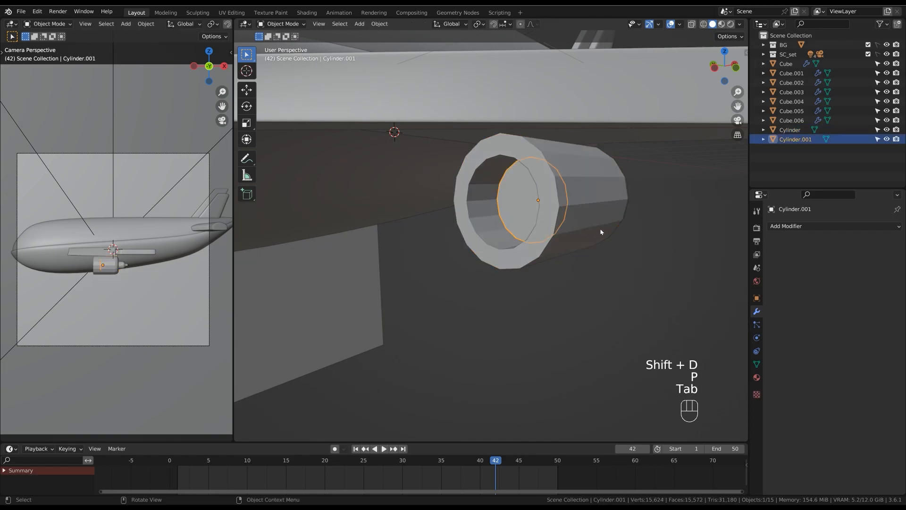
Move the separated disc about 0.156 m forward along X, towards the intake opening.
middle_click_drag(601, 233, 594, 232)
key("g")
key("x")
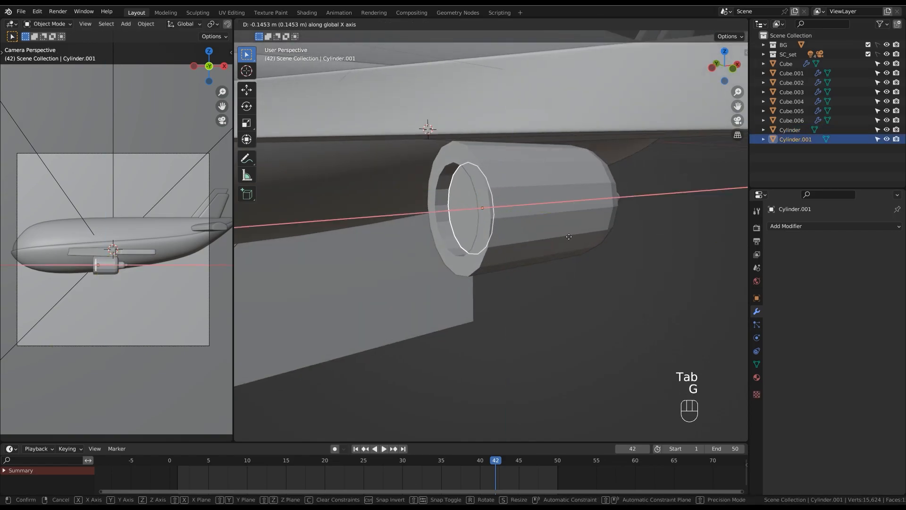
left_click(567, 237)
middle_click_drag(568, 239, 585, 223, "shift")
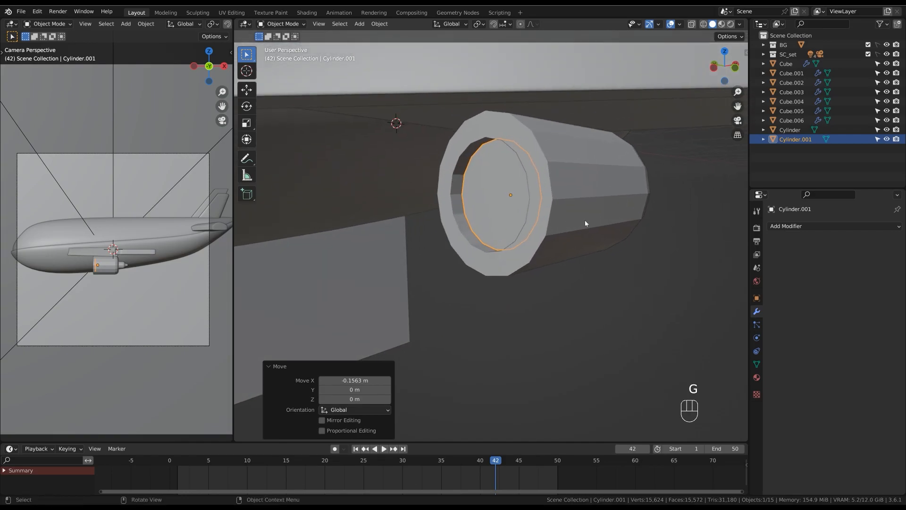
Extrude the disc about 0.18 m forward along X and bevel its front about 0.374 m wide with 5 segments.
key("Tab")
key("3")
middle_click_drag(552, 215, 561, 192)
key("e")
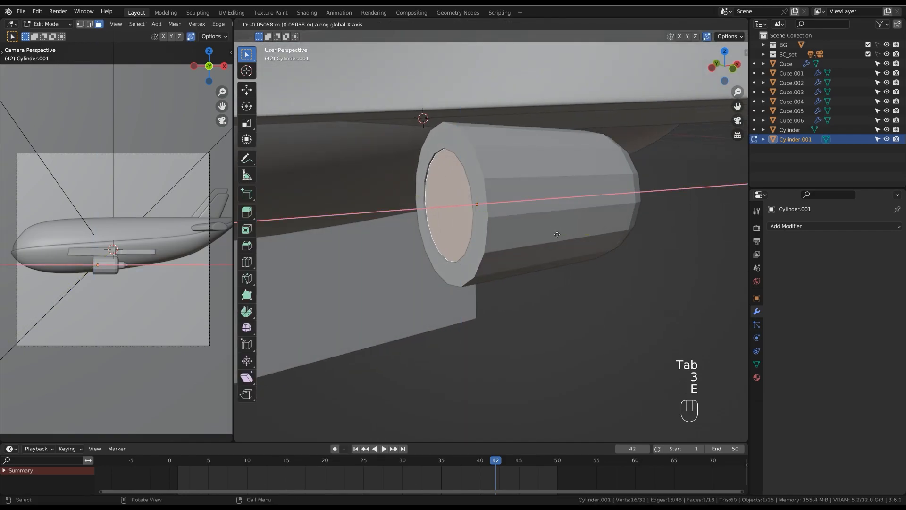
left_click(577, 228)
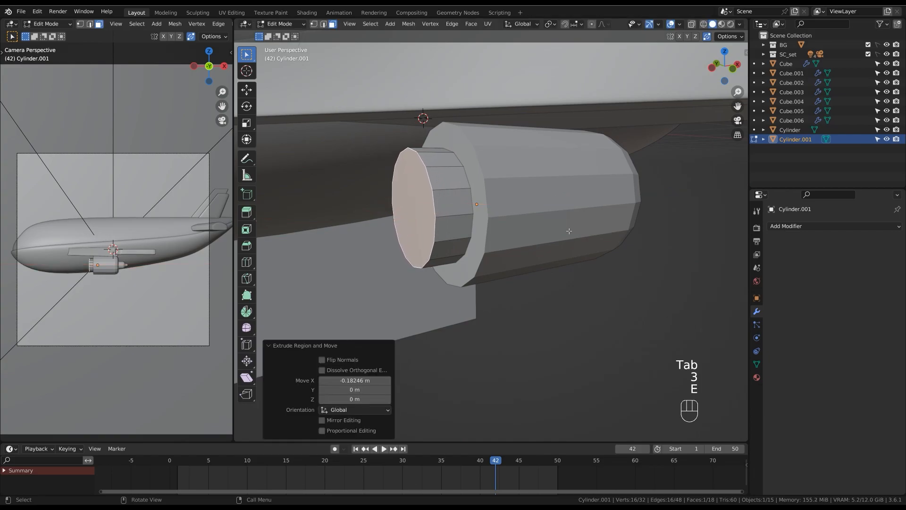
key("ctrl+b")
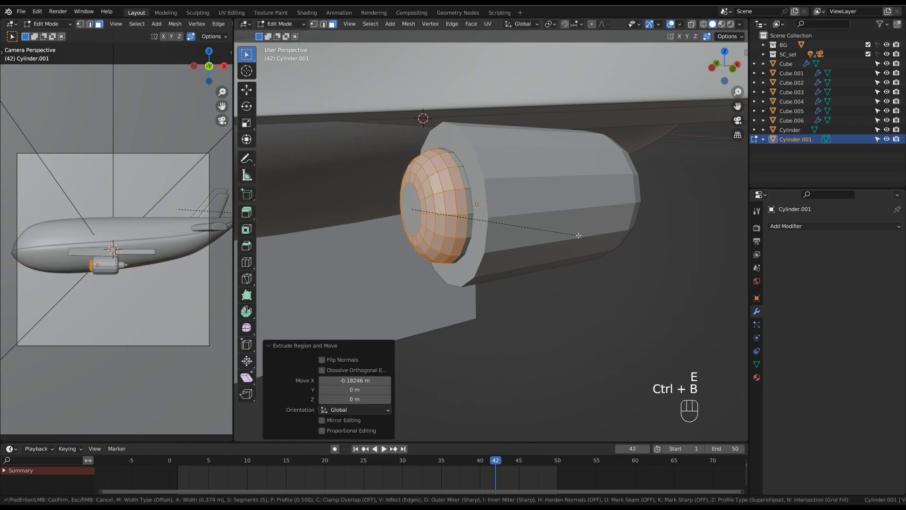
left_click(579, 235)
Scale the domed intake part to about 0.866 in Object Mode.
key("Tab")
key("s")
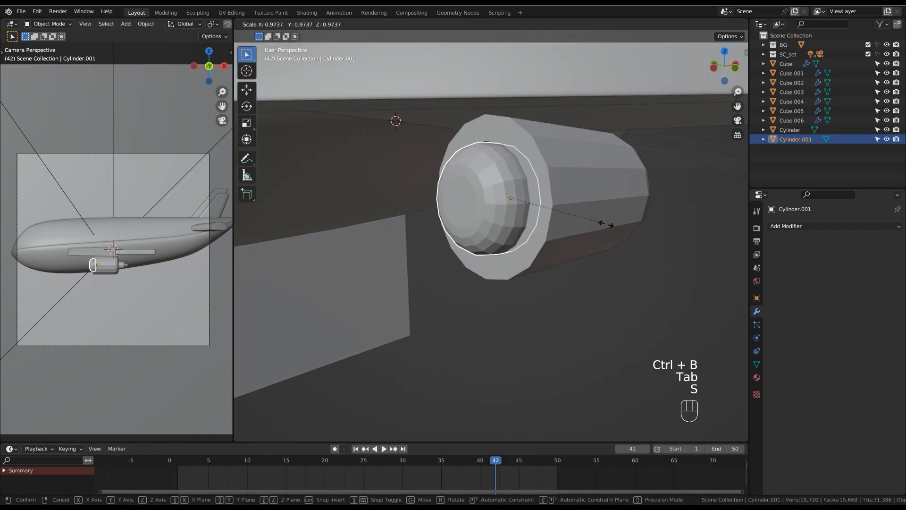
left_click(599, 223)
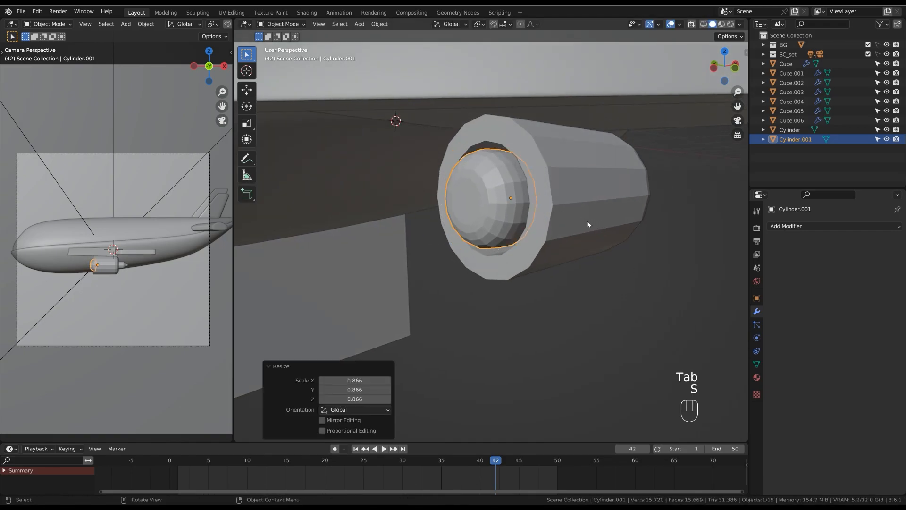
Extrude the dome's front face about 0.091 m inward along X to make a recess.
key("Tab")
key("3")
left_click(473, 203)
middle_click_drag(472, 203, 675, 186, "shift")
key("e")
left_click(593, 194)
Inset the recessed face about 0.058 m and extrude it about 0.11 m forward along X.
key("i")
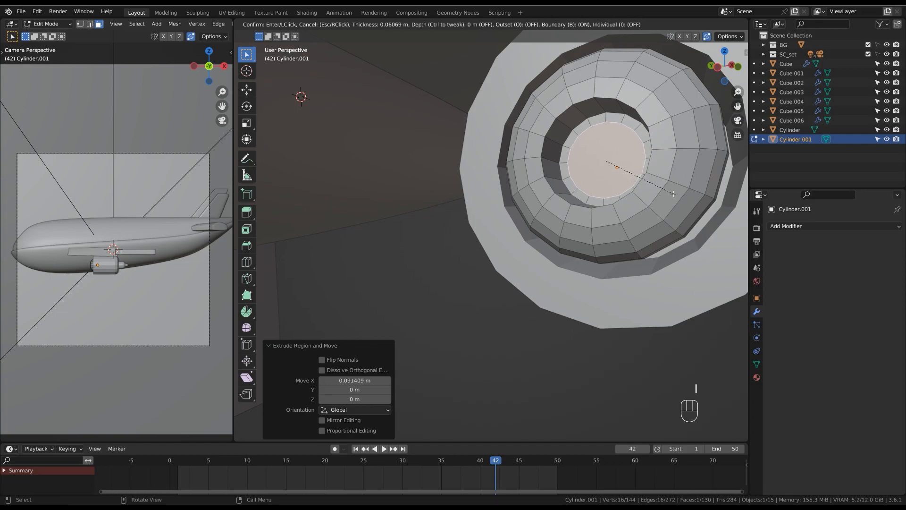
key("shift")
left_click(663, 189)
middle_click_drag(663, 190, 643, 199)
key("e")
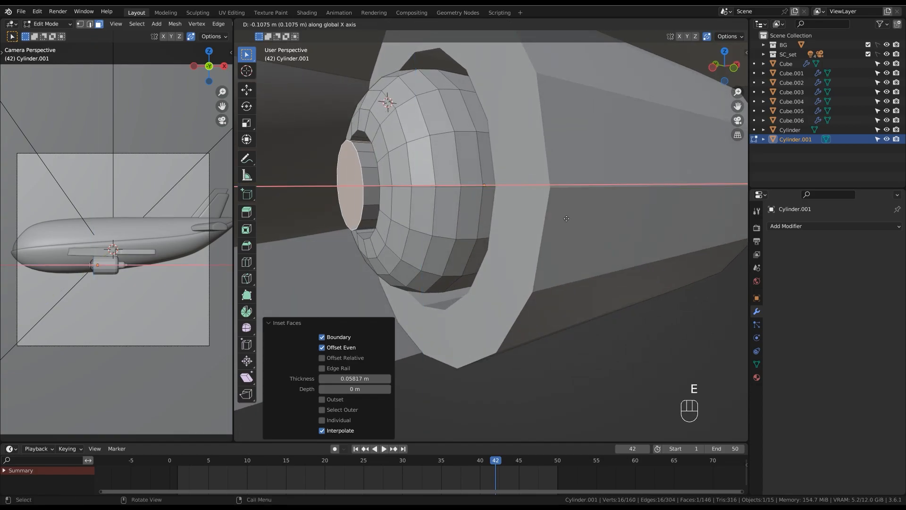
left_click(567, 218)
mouse_move(566, 219)
middle_mouse_down("shift")
mouse_move(582, 216)
mouse_move(573, 224)
middle_mouse_up("shift")
Adjust the extruded end face along X and scale it to about 0.334 to taper it into a cone.
key("g")
key("x")
left_click(571, 220)
key("s")
left_click(483, 211)
key("g")
key("y")
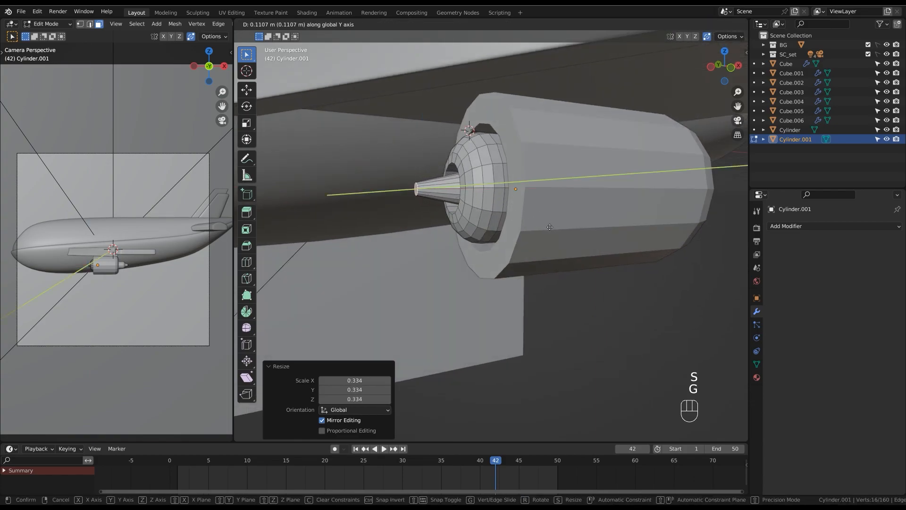
right_click(549, 227)
middle_click_drag(550, 227, 616, 211)
key("ctrl+z")
Reposition the cone's tip face and return to Object Mode.
key("g")
left_click(632, 215)
key("Tab")
Add a level 2 Subdivision Surface to the outer engine housing and shade it smooth.
left_click(614, 213)
key("ctrl+2")
right_click(608, 218)
left_click(607, 212)
Shade the inner intake dome smooth and add a level 2 Subdivision Surface to it.
left_click(563, 218)
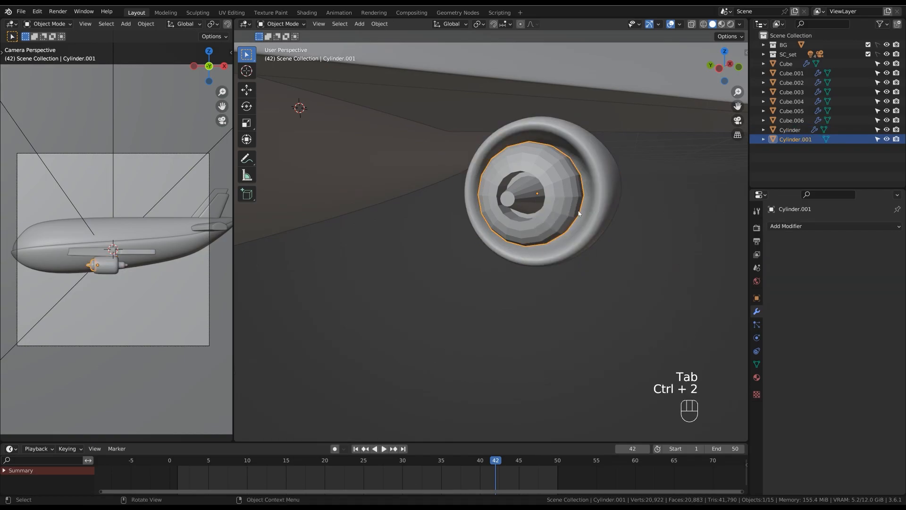
right_click(563, 218)
left_click(561, 217)
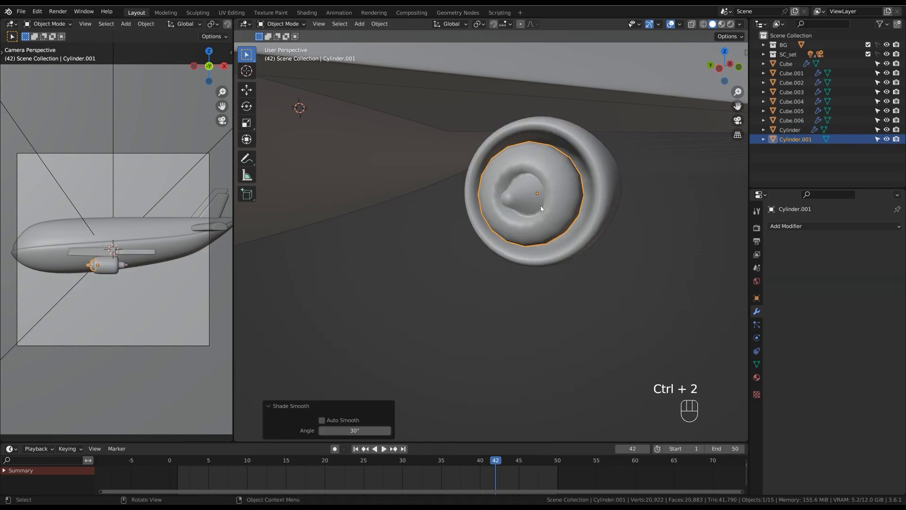
key("ctrl+2")
Add two supporting edge loops to the outer engine housing, one near the front rim and one on the rear exhaust section.
middle_click_drag(565, 211, 605, 194)
left_click(601, 201)
key("Tab")
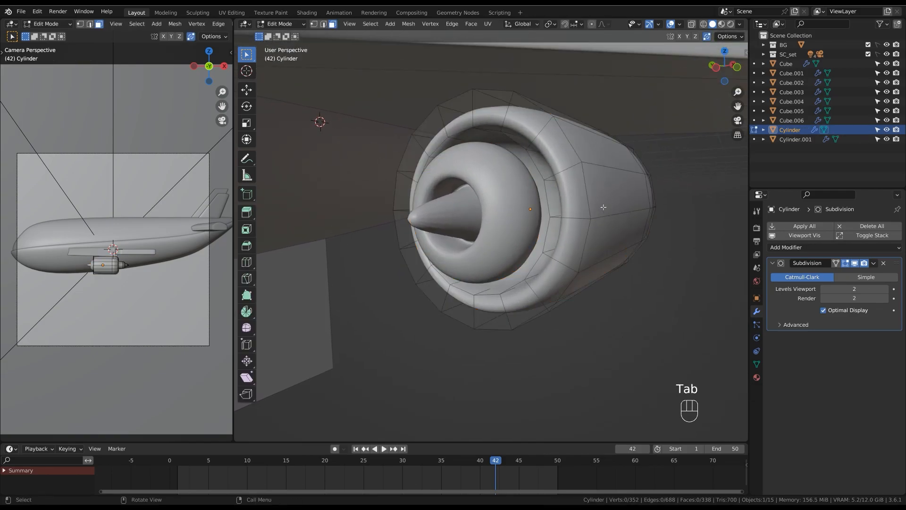
key("ctrl+r")
left_click(566, 181)
left_click(571, 183)
middle_click_drag(571, 182, 528, 154)
key("ctrl+r")
left_click(593, 162)
left_click(596, 164)
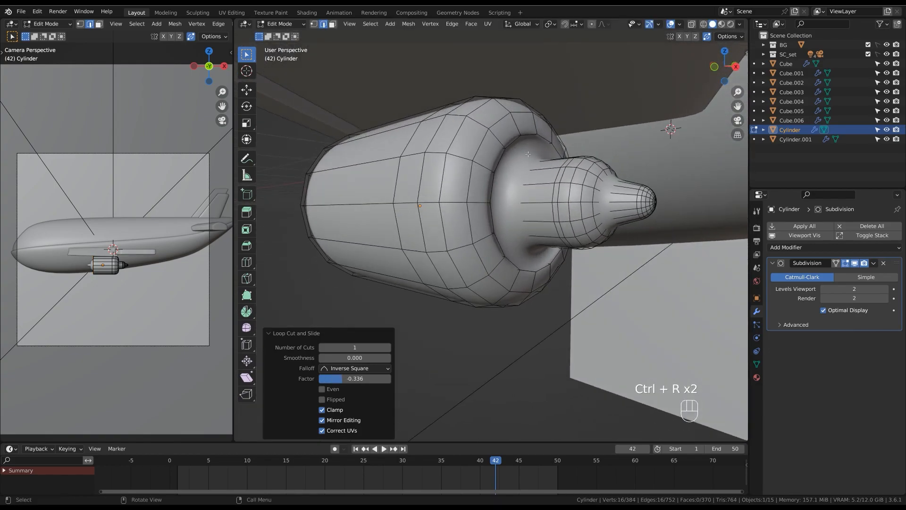
Add edge loops at the exhaust nozzle's base and on the recessed ring around it, sliding the ring's loop to factor -0.476.
key("ctrl+r")
left_click(560, 172)
left_click(518, 181)
key("ctrl+r")
left_click(519, 153)
left_click(531, 145)
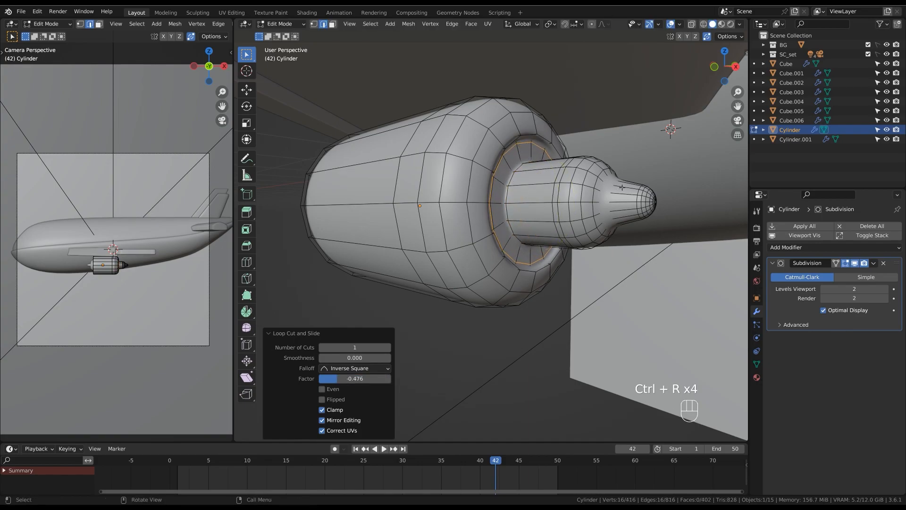
Add an edge loop near the base of the exhaust cone and return to Object Mode.
middle_click_drag(622, 187, 642, 196)
key("ctrl+r")
left_click(649, 198)
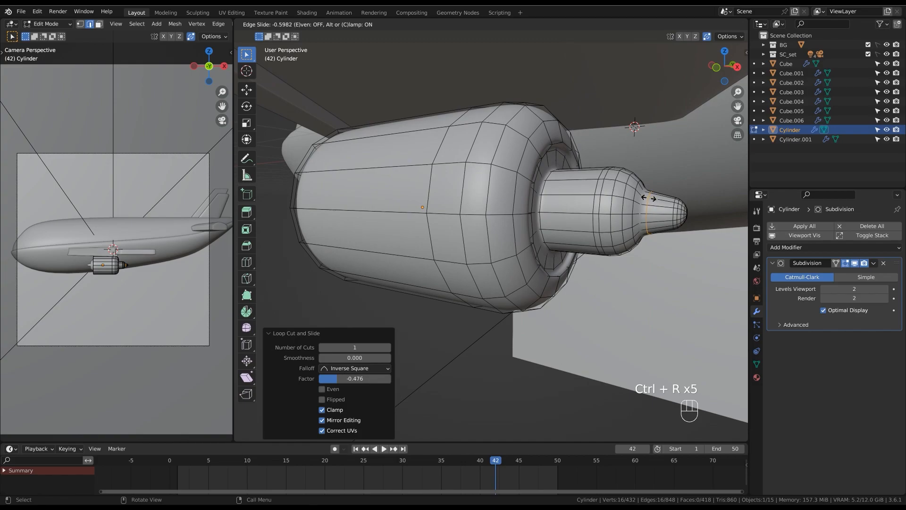
left_click(645, 199)
mouse_move(645, 198)
middle_mouse_down("ctrl")
mouse_move(661, 194)
mouse_move(652, 201)
middle_mouse_up("ctrl")
middle_click_drag(596, 204, 582, 186)
key("Tab")
Add two edge loops to the intake dome piece, the first at slide factor 0.829 and the second near its central cone's base.
left_click(583, 210)
key("Tab")
key("ctrl+r")
left_click(556, 180)
left_click(561, 180)
key("ctrl+r")
left_click(583, 187)
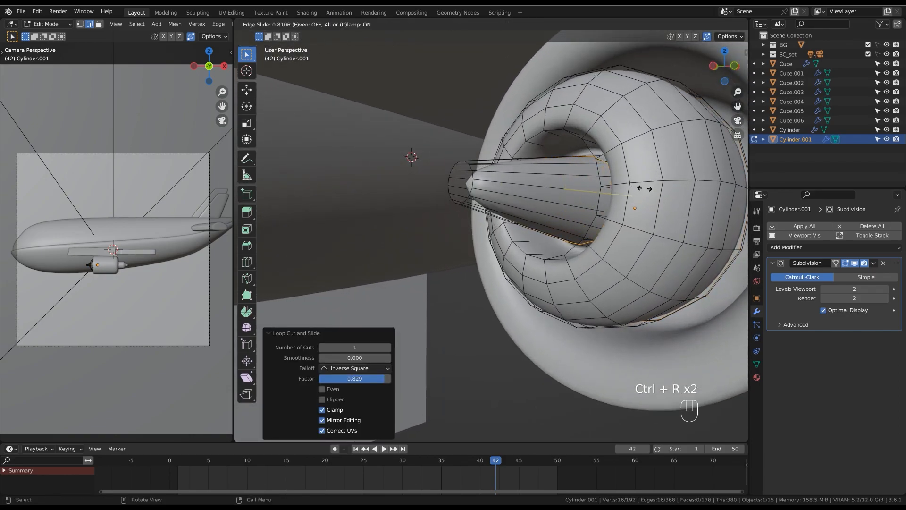
Place a loop cut near the base of the engine's center cone and adjust its scale and position.
left_click(644, 189)
middle_click_drag(644, 189, 589, 203, "ctrl")
key("Tab")
key("g")
middle_click_drag(591, 204, 550, 210)
left_click(597, 203)
key("s")
left_click(629, 203)
key("g")
left_click(618, 208)
key("Tab")
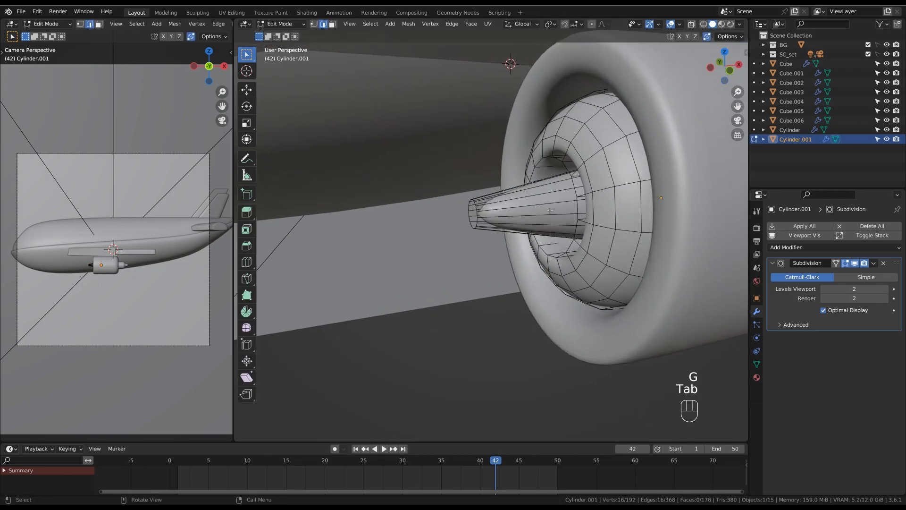
Add a loop cut close to the tip of the engine's center cone, slid to a factor of about -0.76.
key("ctrl+r")
left_click(526, 208)
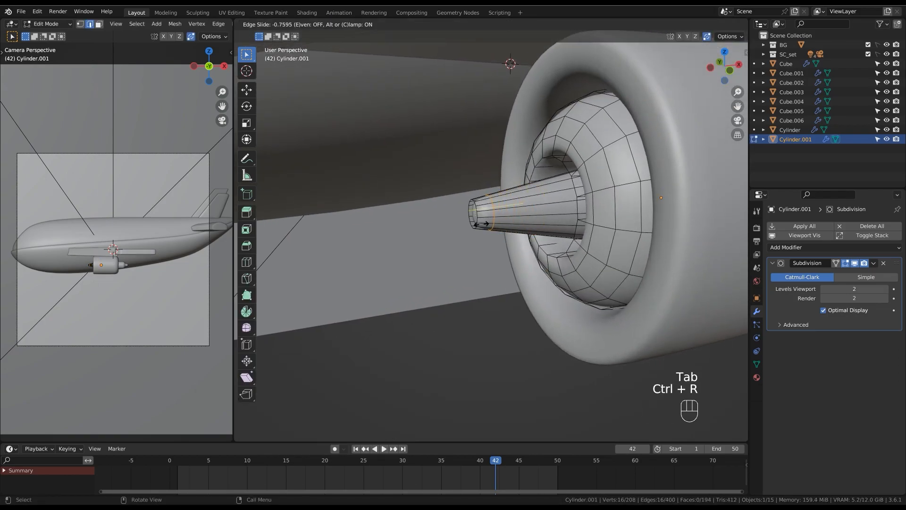
left_click(473, 225)
Shorten the center cone by moving its tip vertices about 0.078 m along X, and scale them by about 1.23.
middle_click_drag(522, 183, 414, 145)
key("1")
key("alt+z")
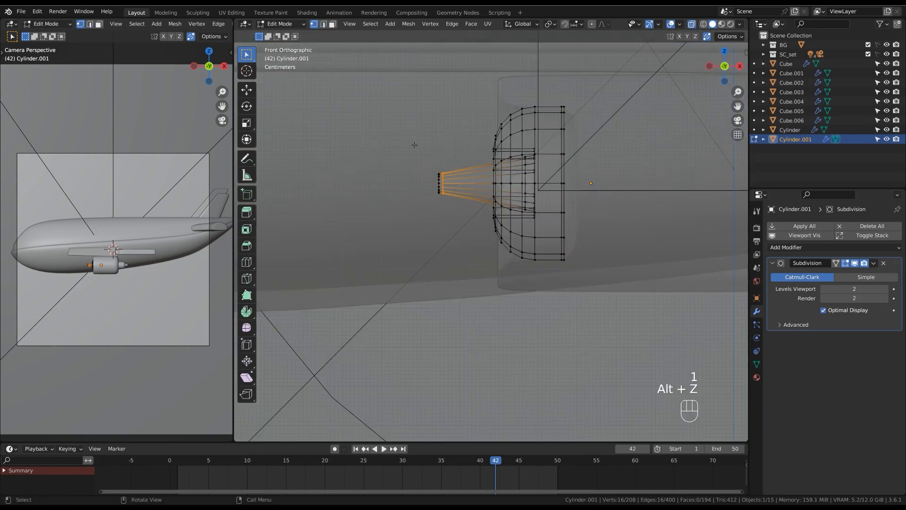
key("g")
key("x")
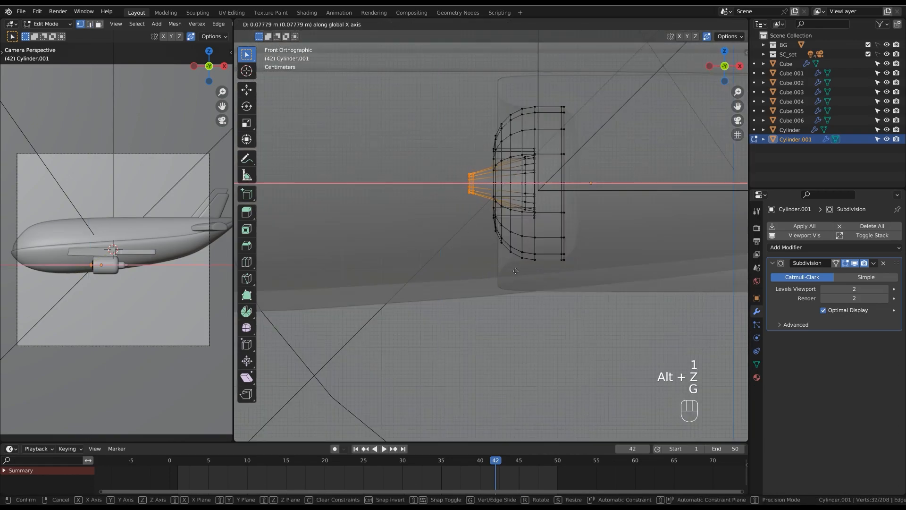
left_click(516, 271)
key("s")
left_click(528, 289)
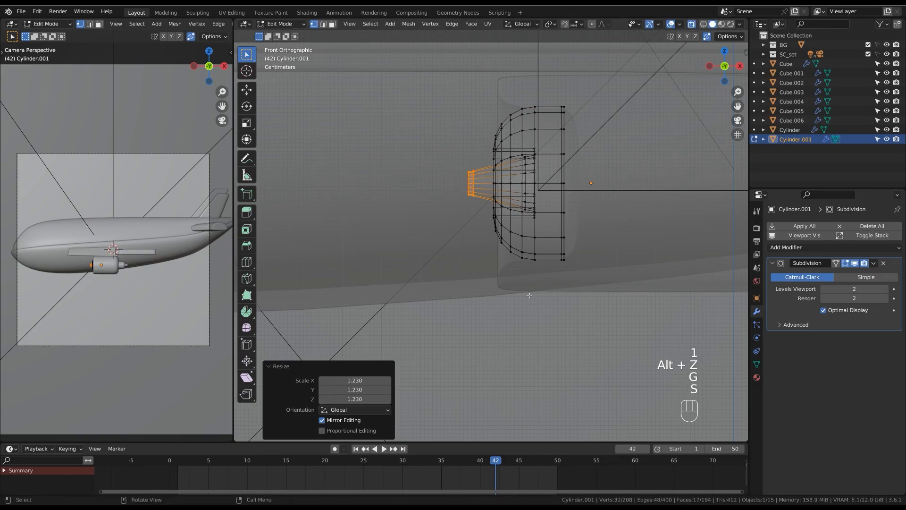
key("alt+z")
Inset the end face of the engine's center cone twice.
middle_click_drag(528, 289, 634, 237)
key("Tab")
left_click(613, 243, "ctrl")
scroll(610, 184, "up", 4)
key("Tab")
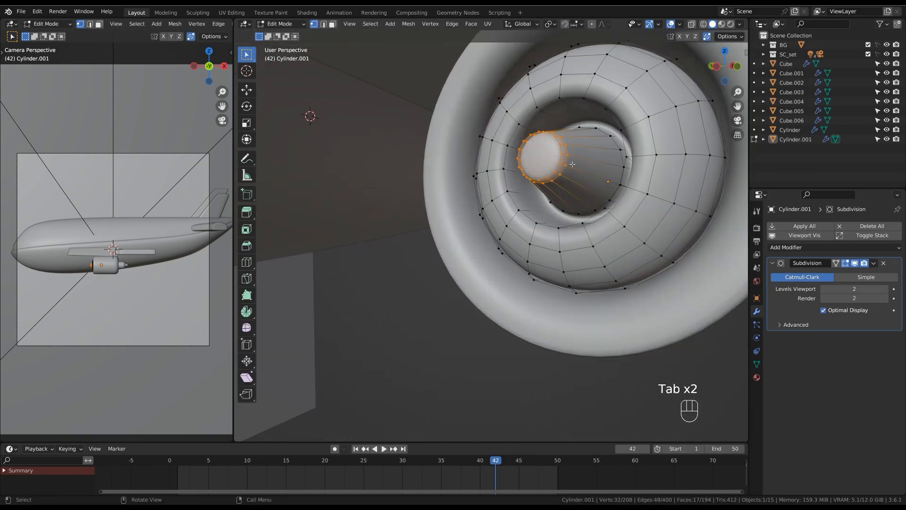
middle_click_drag(571, 160, 573, 141, "ctrl")
key("3")
key("i")
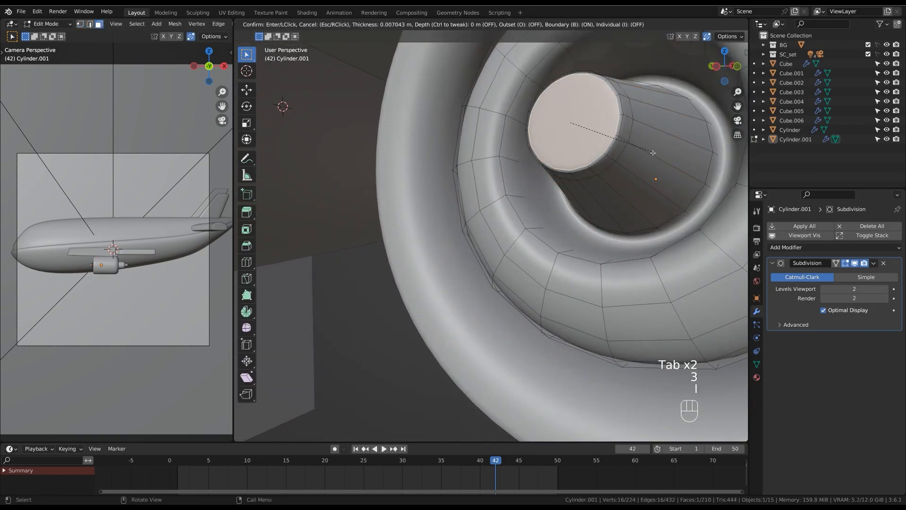
left_click(647, 154)
key("i")
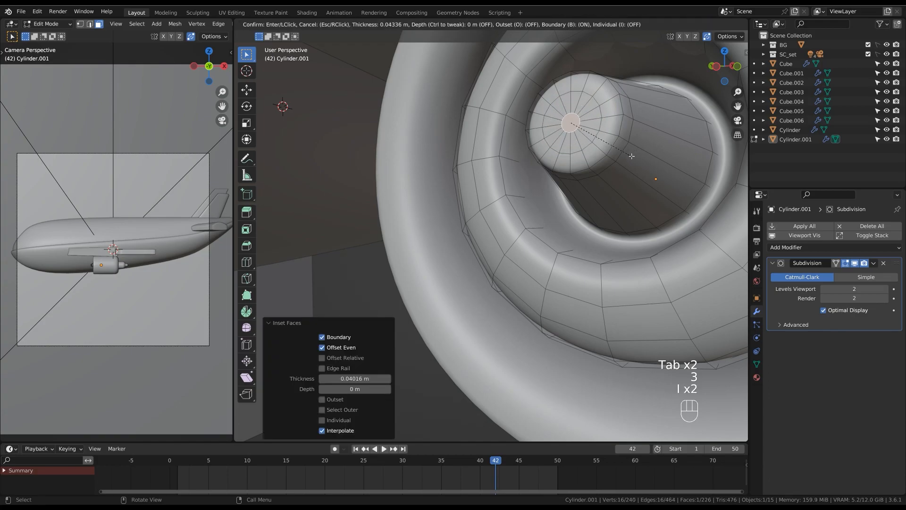
key("Tab")
Select the engine housing together with its inner core and lower both by about 0.063 m.
middle_click_drag(632, 156, 608, 201, "ctrl")
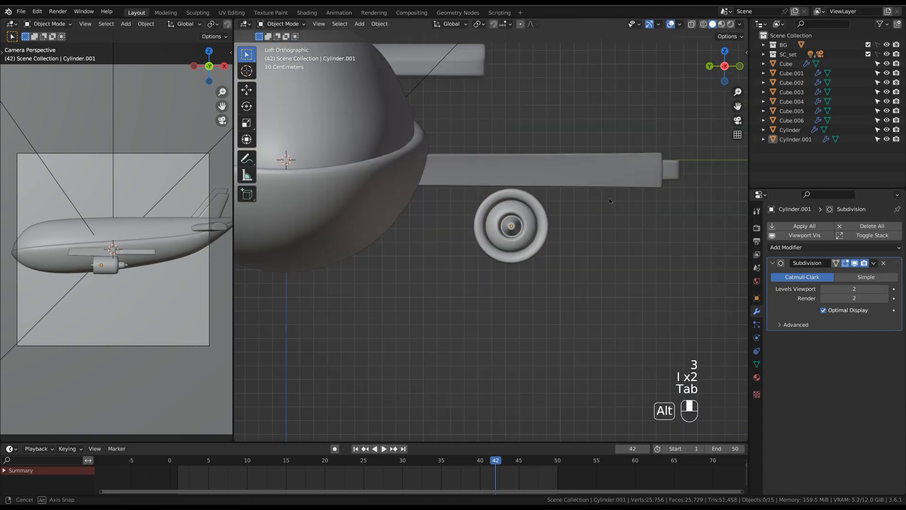
middle_click_drag(608, 150, 571, 201, "shift")
left_click(562, 203)
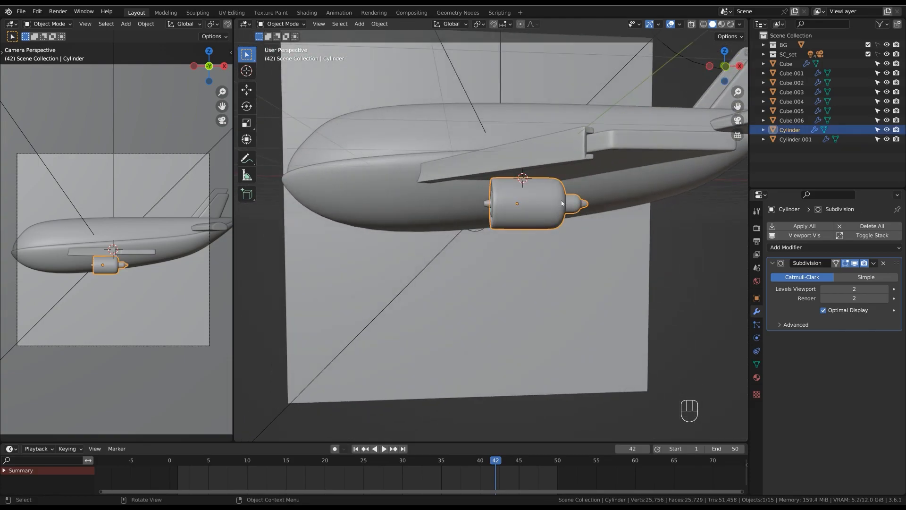
left_click(490, 203, "shift")
key("g")
left_click(542, 211)
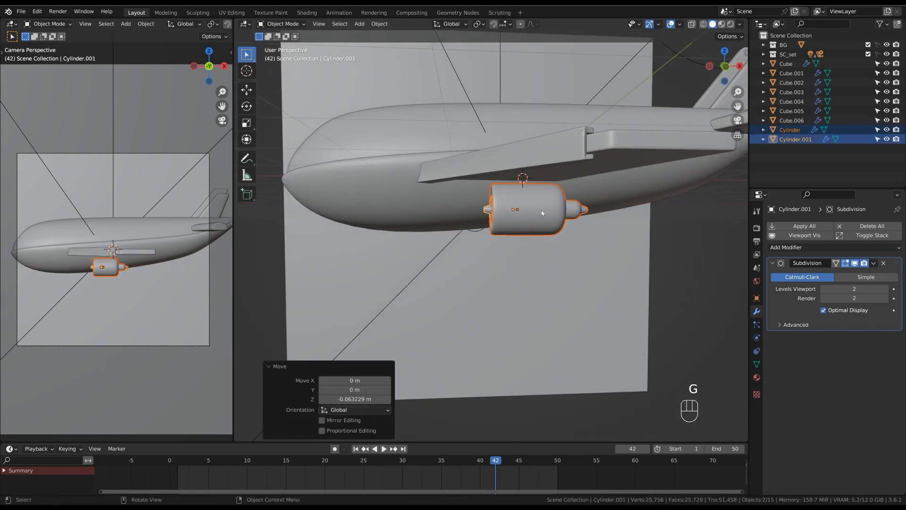
Duplicate the two vertical tail fin pieces and place the copies near the engine, lowering them by about 1.24 m.
middle_click_drag(527, 182, 550, 179, "shift")
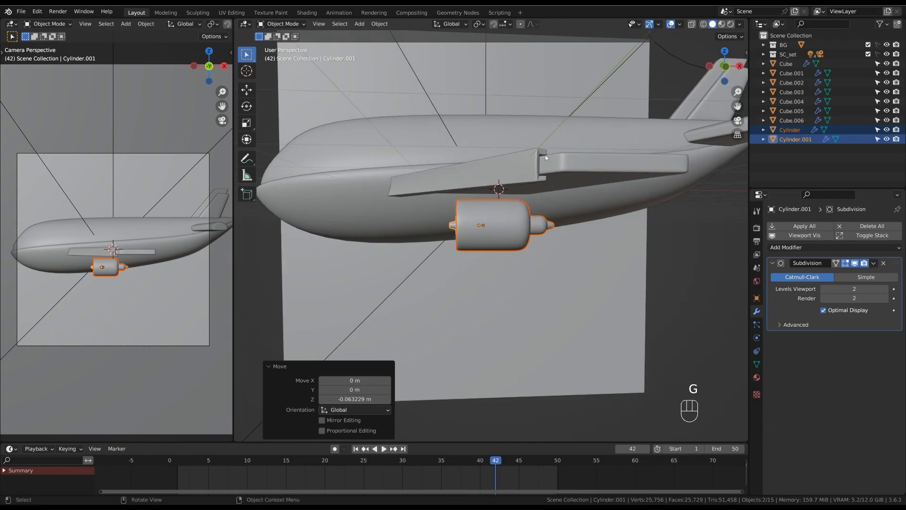
middle_click_drag(607, 161, 632, 165)
scroll(618, 148, "down", 5)
left_click(624, 149)
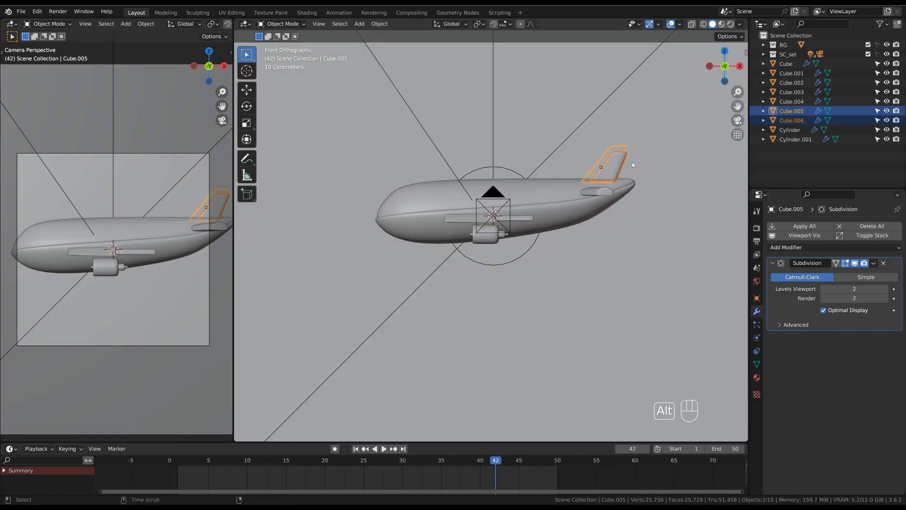
key("shift+d")
left_click(525, 192)
key("g")
middle_click_drag(526, 192, 534, 230)
left_click(527, 227)
Scale the duplicated fin pieces down to about 0.37 of their size.
middle_click_drag(534, 229, 539, 182, "shift")
middle_click_drag(538, 182, 543, 220, "ctrl")
middle_click_drag(544, 220, 547, 231, "ctrl")
key("s")
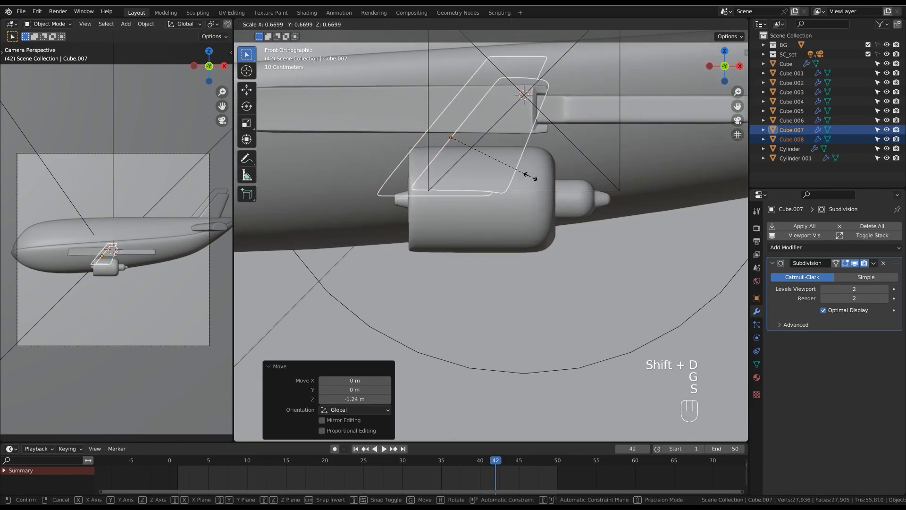
left_click(481, 170)
Move the duplicated fin pieces along Y until they line up with the engine under the wing.
middle_click_drag(533, 180, 576, 192)
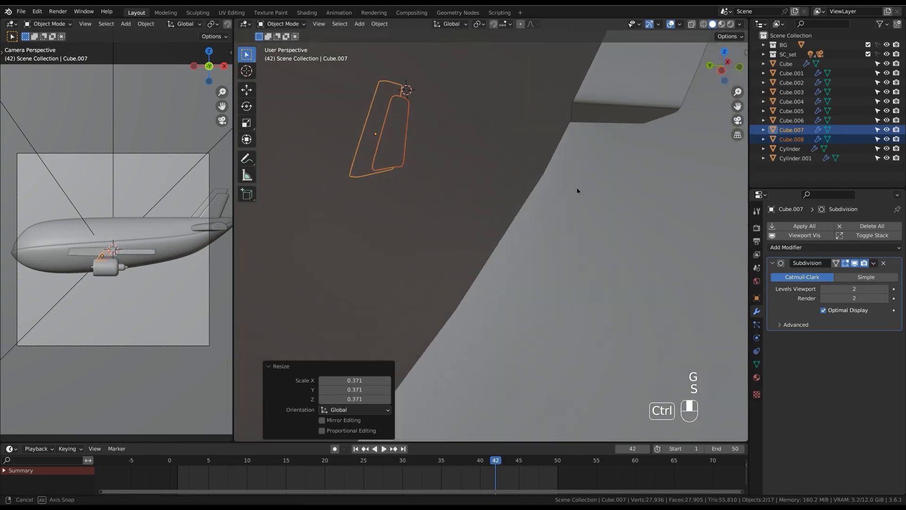
key("g")
key("y")
left_click(651, 165)
middle_click_drag(651, 165, 571, 198, "ctrl")
key("g")
key("y")
left_click(638, 194)
scroll(576, 167, "up", 3)
key("g")
key("y")
left_click(579, 168)
Shift the duplicated fin pieces along X to sit as a pylon above the engine.
key("g")
key("x")
left_click(591, 197)
left_click(591, 158)
Select both pylon pieces and scale them up by about 1.25.
middle_click_drag(571, 197, 571, 195, "shift")
scroll(571, 198, "up", 3)
left_click(531, 189)
left_click(613, 203)
left_click(529, 197)
left_click(496, 197, "shift")
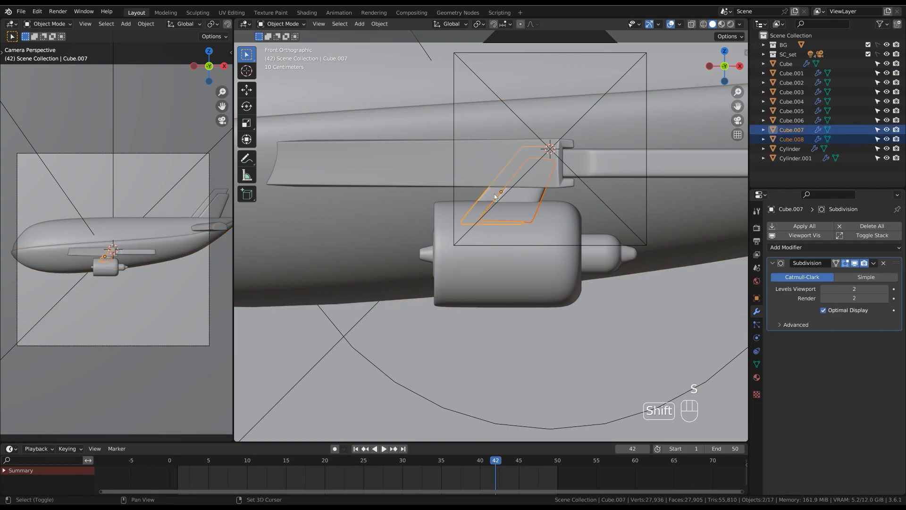
key("s")
left_click(567, 205)
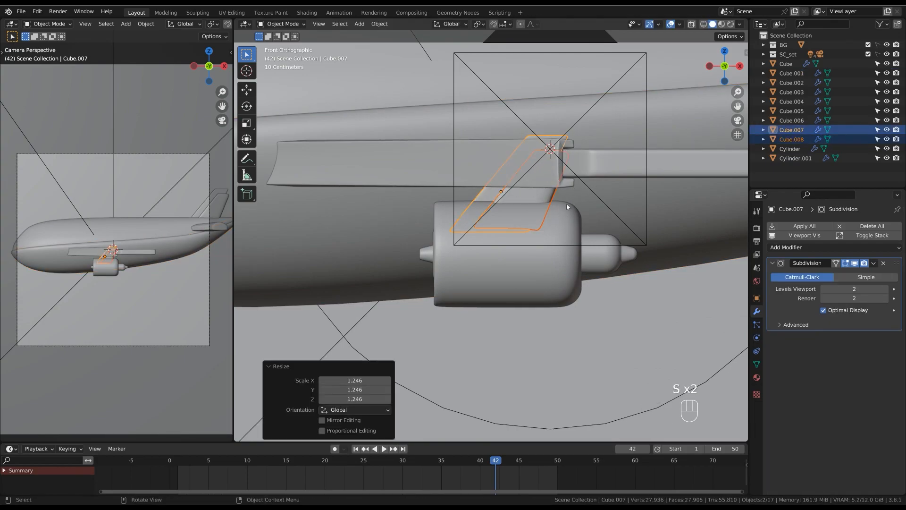
Lower the top faces of both pylon pieces so they end inside the wing.
key("Tab")
key("alt+z")
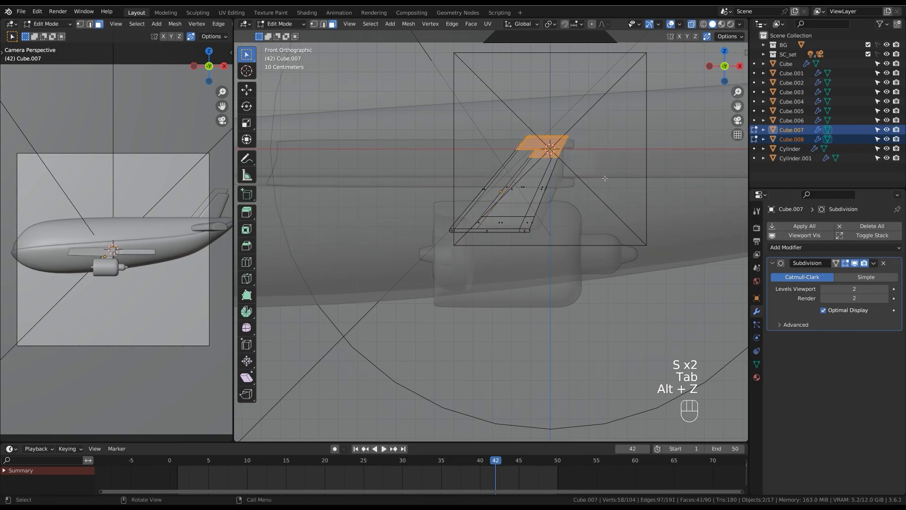
key("g")
left_click(586, 205)
key("Tab")
key("alt+z")
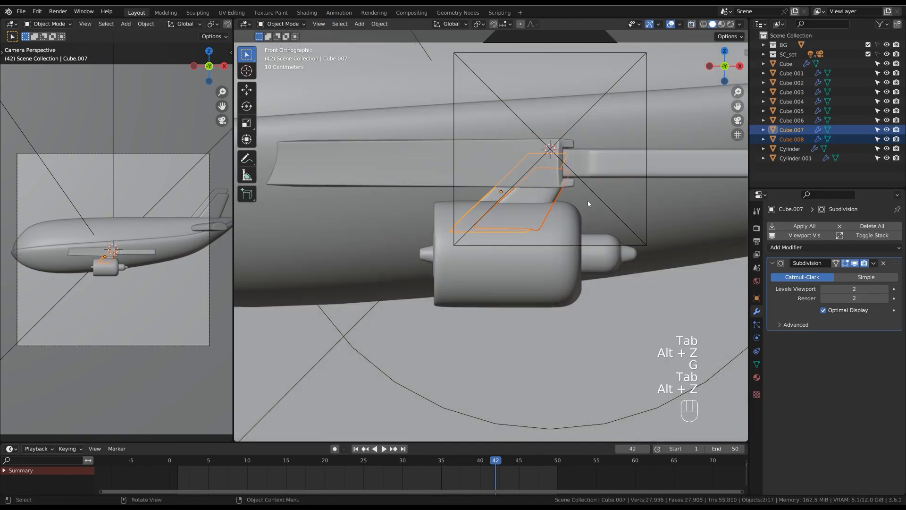
Select all engine and pylon parts with the wing as active object and copy the wing's modifiers to them.
left_click(587, 198)
middle_click_drag(590, 161, 590, 193, "ctrl")
left_click_drag(590, 193, 554, 232)
middle_click_drag(554, 233, 587, 194)
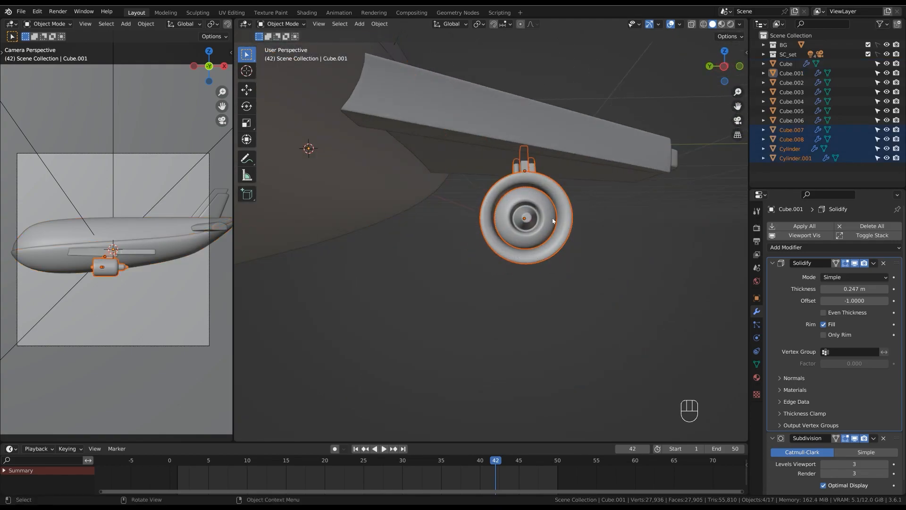
middle_click_drag(553, 221, 573, 186)
left_click_drag(591, 183, 472, 300)
middle_click_drag(564, 199, 521, 222)
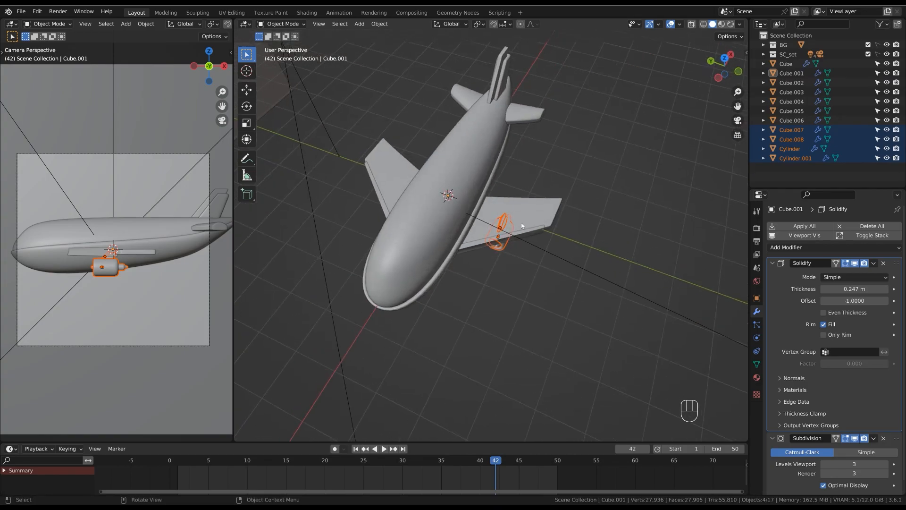
middle_click_drag(544, 191, 580, 210)
left_click(583, 211, "shift")
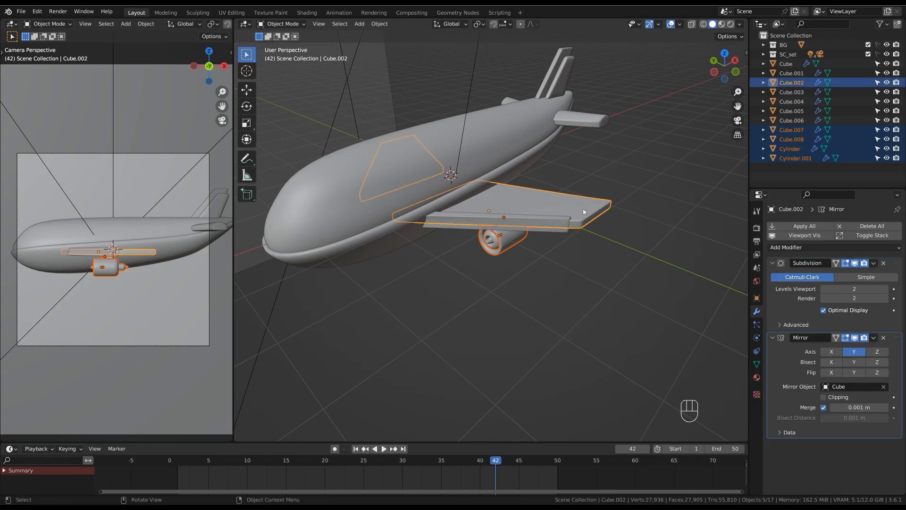
key("ctrl+l")
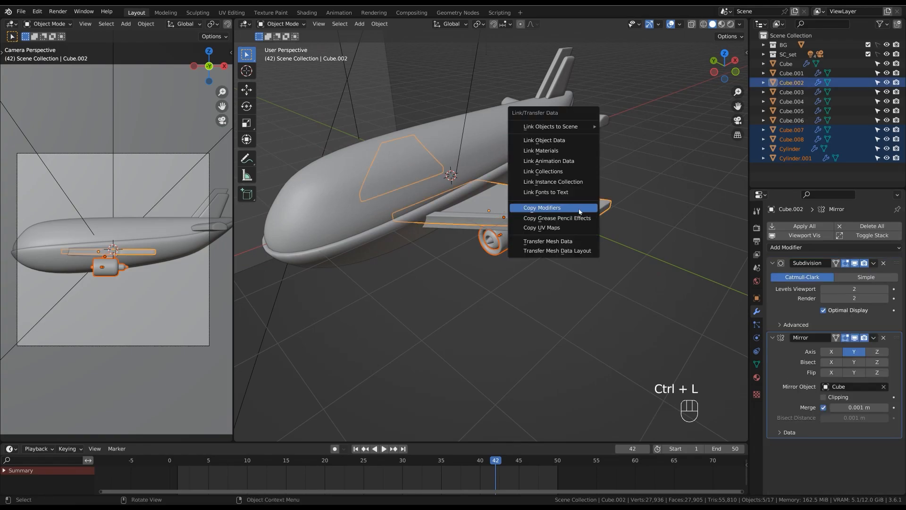
left_click(579, 211)
Redo the undone changes to restore the modifiers copied to the engine parts.
middle_click_drag(578, 197, 596, 188)
left_click(451, 265)
key("ctrl+shift+z")
key("ctrl+shift+z")
key("ctrl+shift+z")
key("ctrl+shift+z")
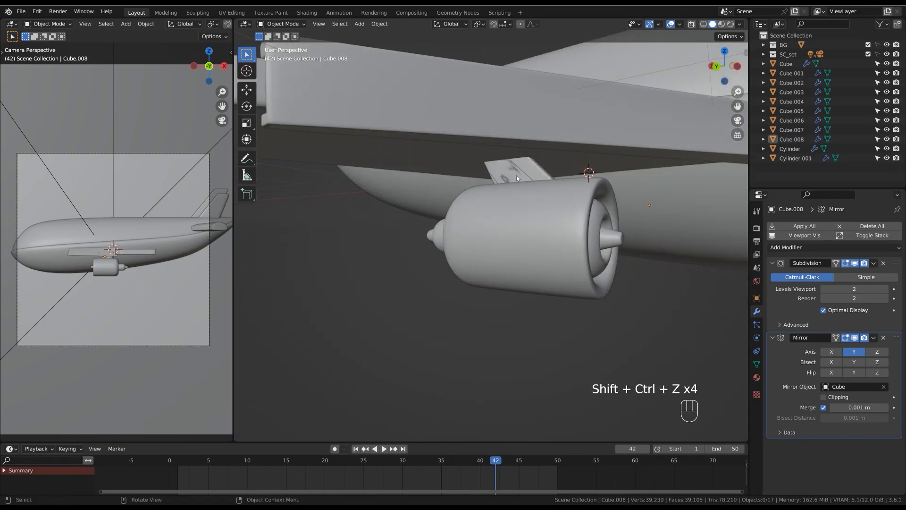
Copy the Solidify modifier from the thin tail fin plate to the matching pylon plate above the engine.
left_click(597, 187)
left_click(519, 178)
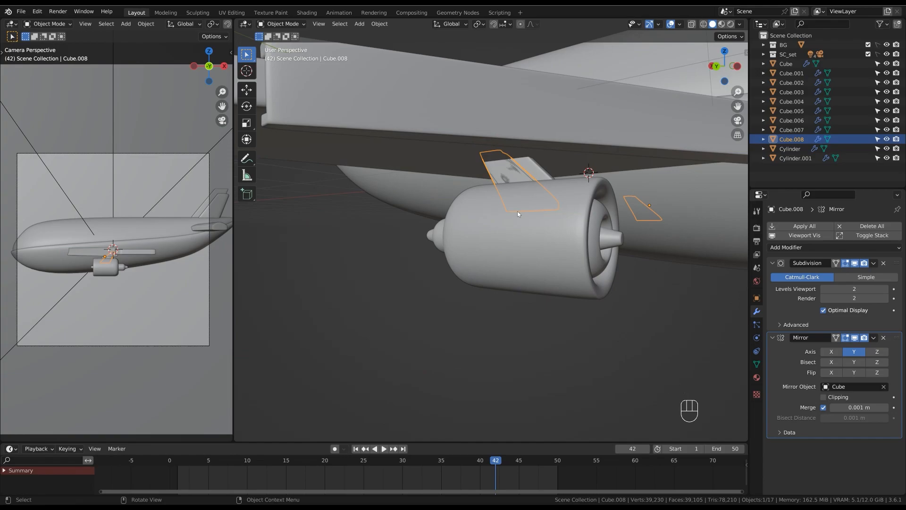
middle_click_drag(548, 195, 535, 209)
middle_click_drag(596, 183, 546, 183, "shift")
middle_click_drag(547, 182, 567, 175)
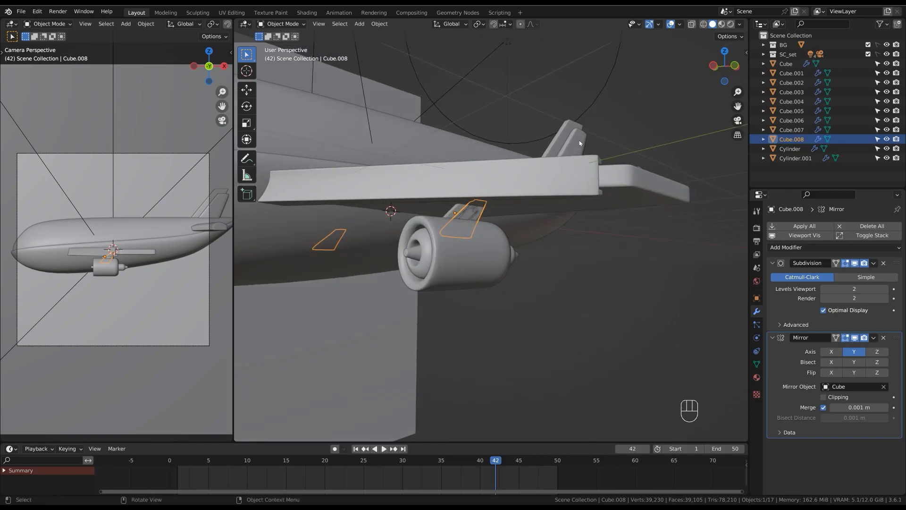
key("ctrl+z")
middle_click_drag(579, 143, 558, 168)
left_click(554, 156, "shift")
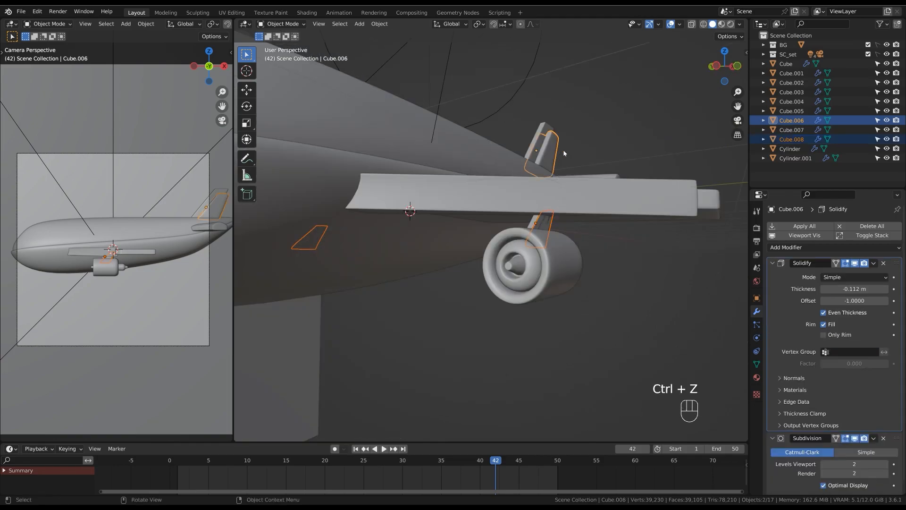
left_click(873, 263)
left_click(866, 293)
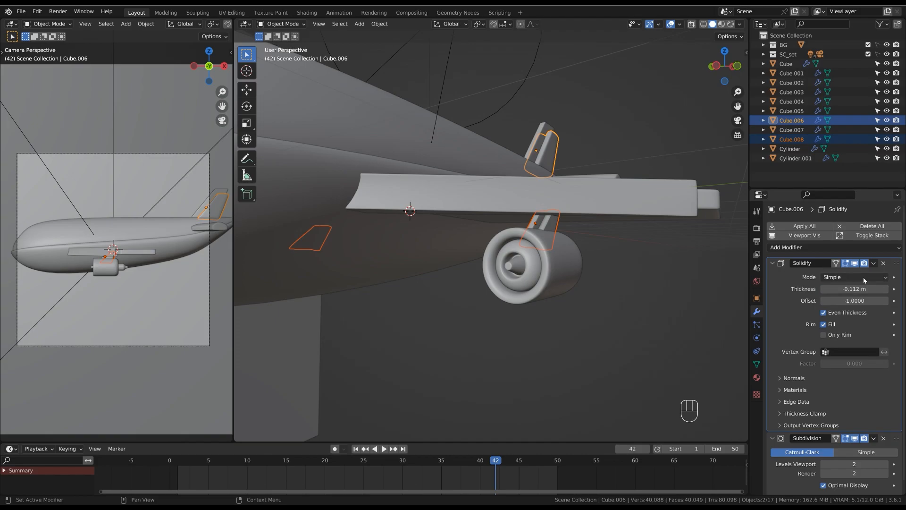
Move the pylon plate's Solidify modifier to the top of its stack and collapse all three modifiers.
left_click(543, 231)
middle_click_drag(542, 230, 577, 230)
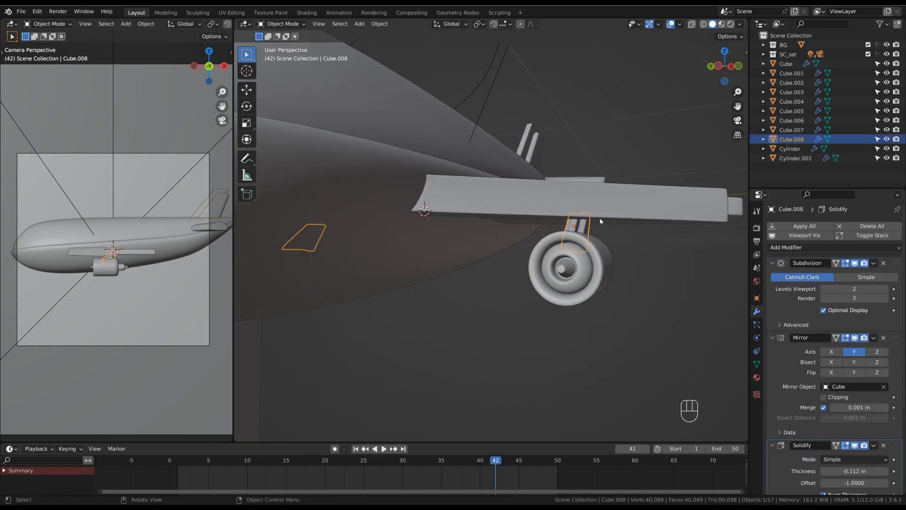
scroll(800, 421, "down", 2)
middle_click_drag(708, 388, 642, 383)
middle_click_drag(642, 383, 638, 372, "ctrl")
middle_click_drag(638, 372, 676, 371)
left_click_drag(895, 410, 882, 212)
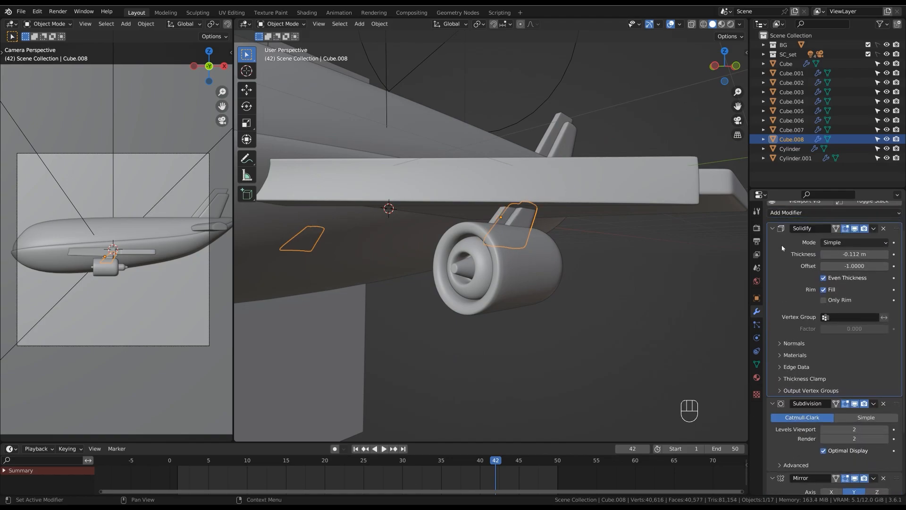
scroll(872, 226, "up", 2)
left_click(772, 262)
left_click(772, 276)
left_click(772, 288)
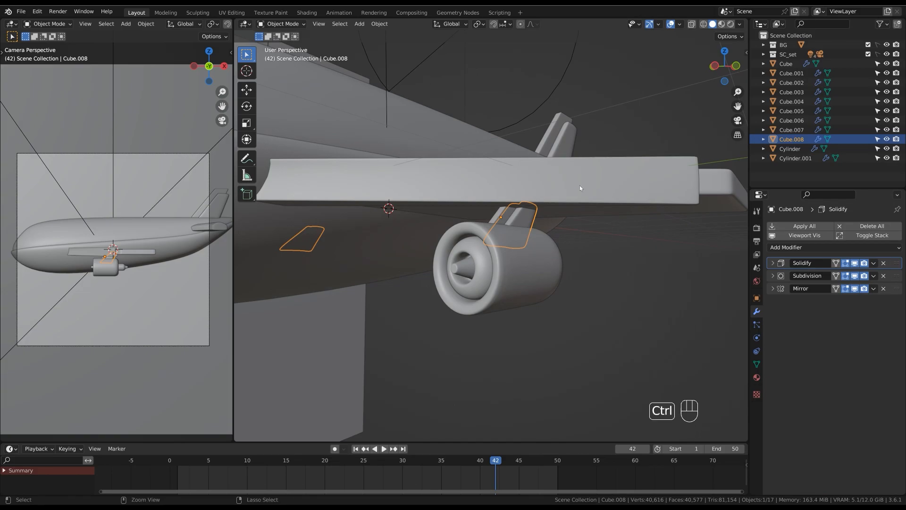
Deselect everything and save the file.
middle_click_drag(596, 202, 596, 227, "ctrl")
key("alt+a")
key("ctrl+s")
Duplicate the cockpit window faces on the fuselage's upper nose in place and separate them into a new object.
left_click(529, 136)
middle_click_drag(529, 135, 524, 189)
left_click(531, 196)
key("Tab")
key("3")
left_click(501, 193)
left_click(536, 212, "shift")
key("shift+d")
right_click(524, 188)
key("p")
left_click(515, 194)
key("Tab")
Add a Solidify modifier to the separated cockpit window piece and place it above Subdivision.
left_click(469, 191)
middle_click_drag(469, 191, 516, 183)
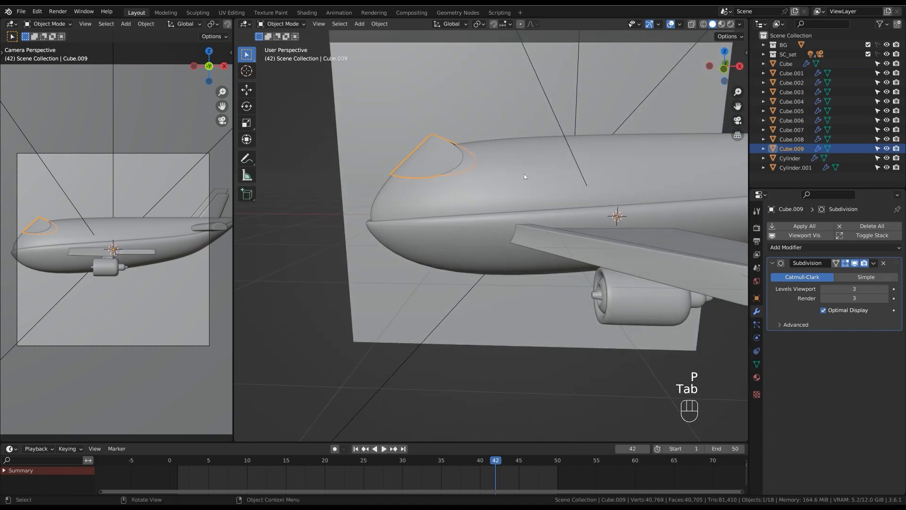
left_click(787, 247)
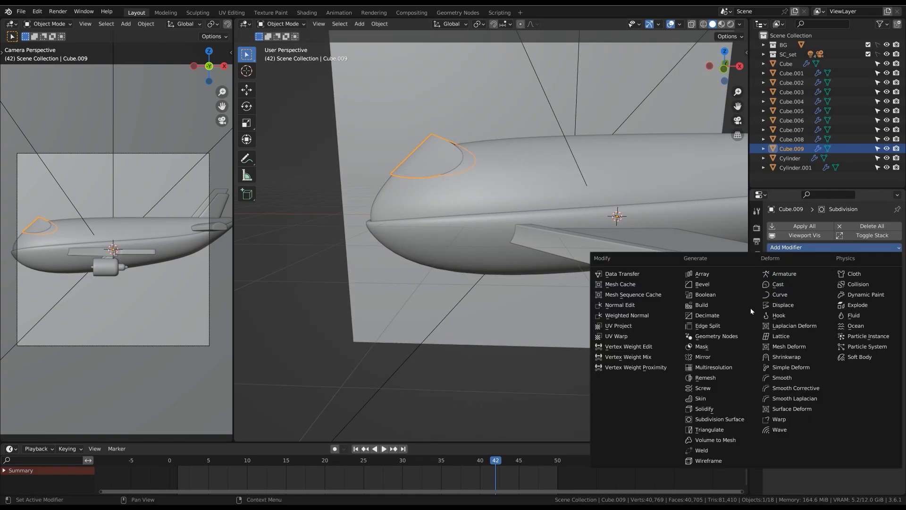
left_click(733, 406)
left_click_drag(894, 340, 855, 252)
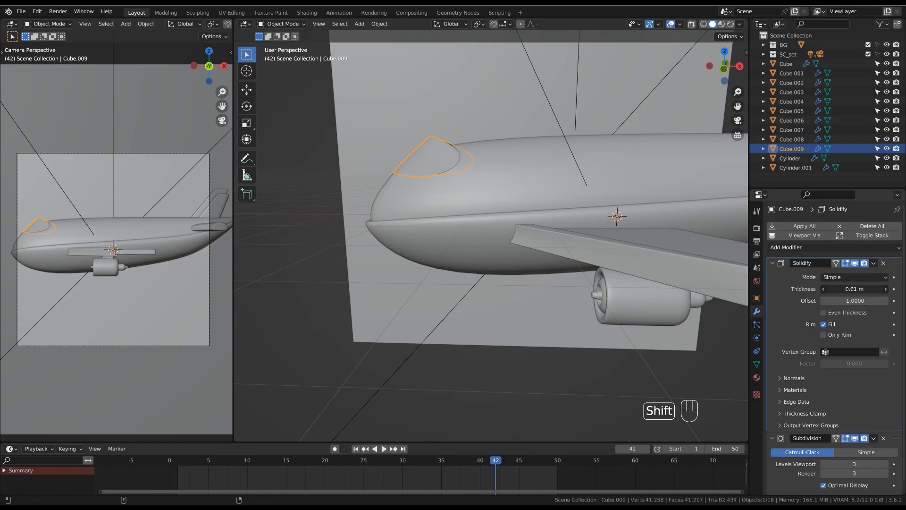
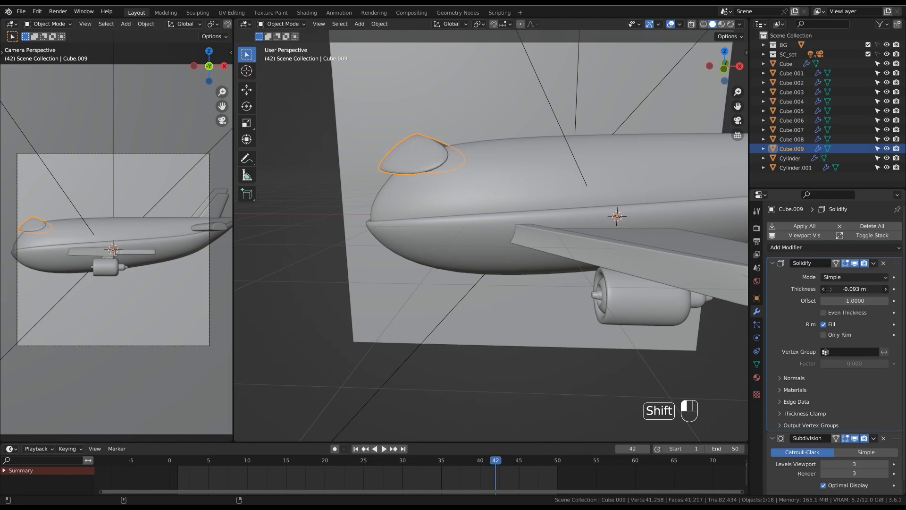
Set the cockpit window's origin to its geometry.
middle_click_drag(491, 200, 471, 167, "alt")
right_click(400, 174)
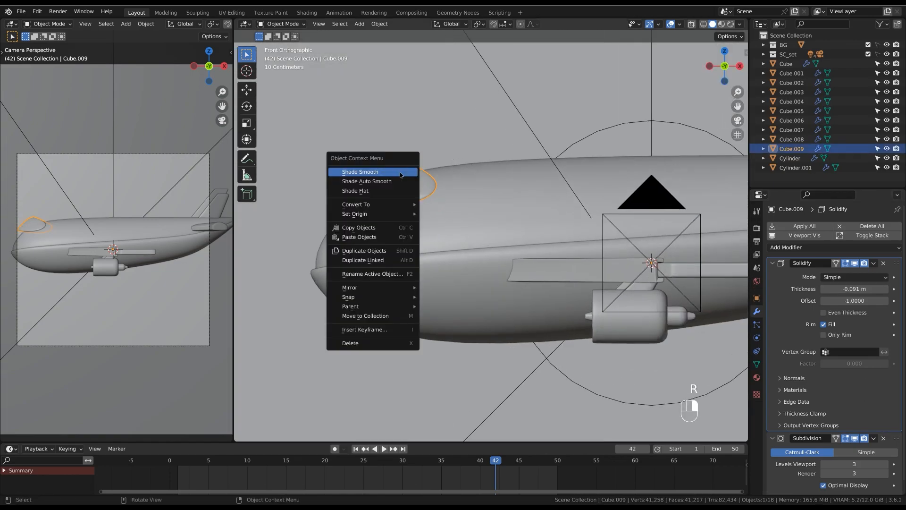
mouse_move(406, 215)
left_click(465, 225)
Rotate the cockpit window about -13° in the side view and move it slightly back and up on the nose.
key("r")
key("r")
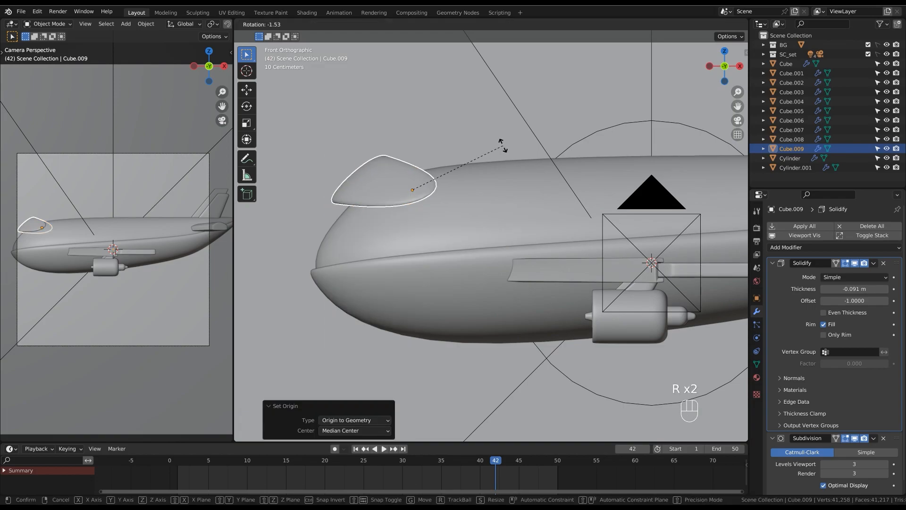
left_click(498, 125)
key("g")
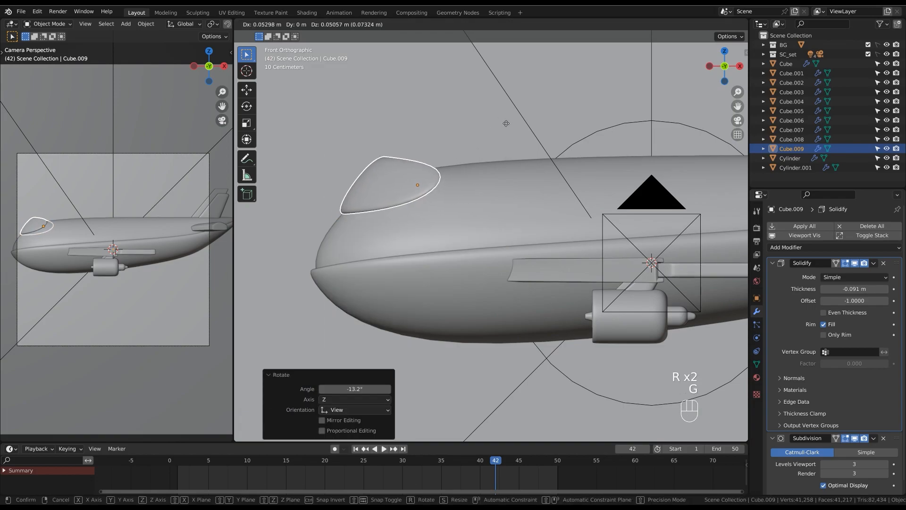
left_click(495, 124)
middle_click_drag(495, 124, 476, 158)
Scale the cockpit window's four side vertices inward along Y to about 0.88.
key("Tab")
key("alt+z")
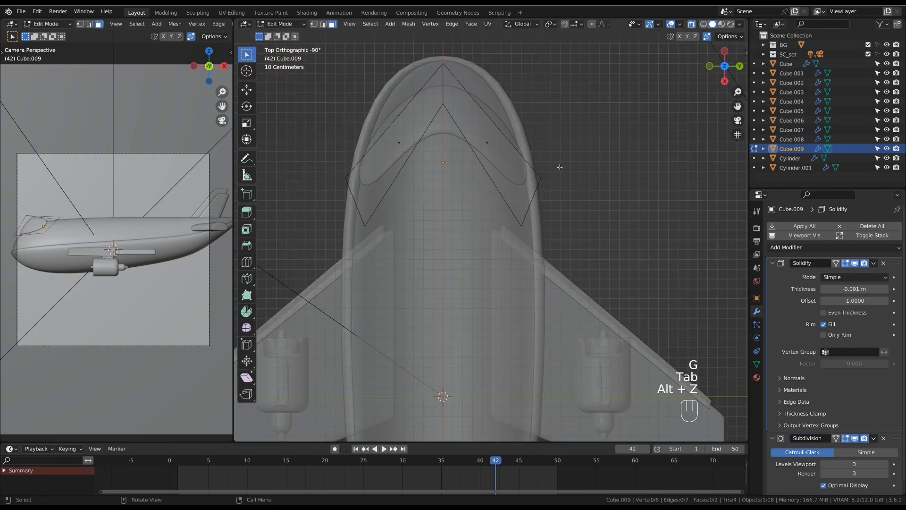
left_click_drag(315, 139, 375, 230, "shift")
key("s")
key("x")
key("y")
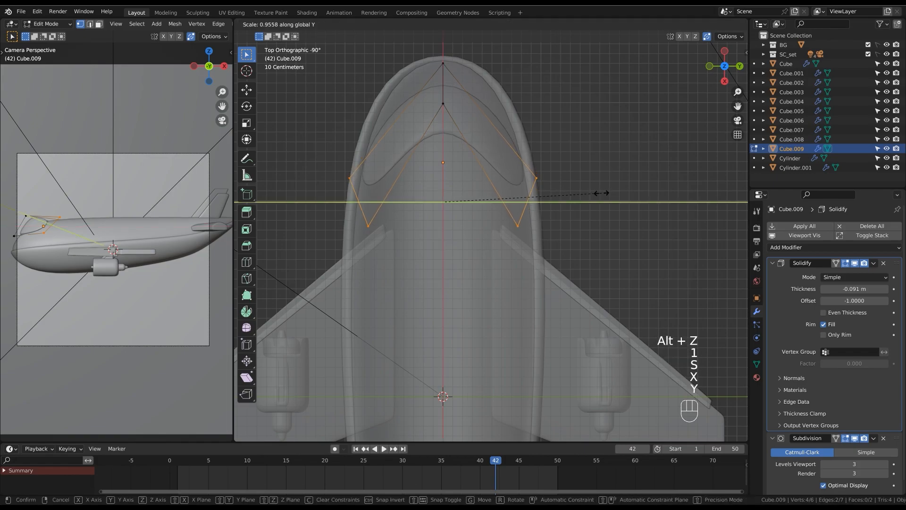
left_click(587, 194)
Move the cockpit window's upper front vertex about 0.29 m back and 0.17 m down, and its front tip slightly forward.
key("alt+z")
middle_click_drag(590, 192, 608, 179)
key("alt+z")
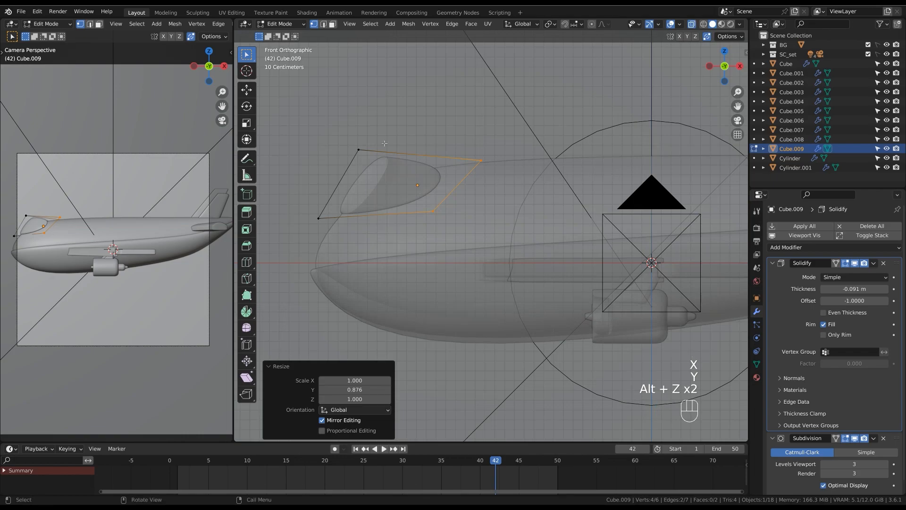
key("g")
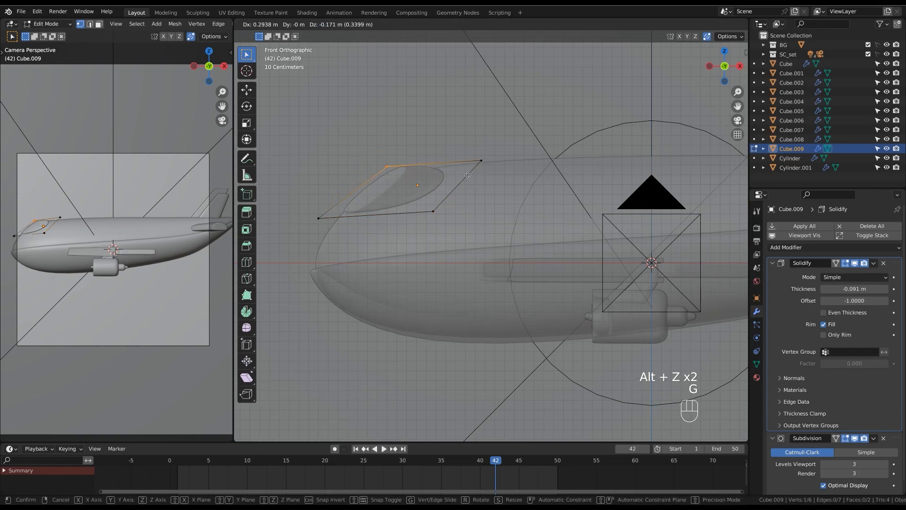
left_click(468, 174)
left_click(316, 197)
key("g")
left_click(439, 217)
Lower the window's upper rear vertices about 0.15 m and nudge the upper front and lower rear vertices slightly down.
left_click(486, 163)
key("g")
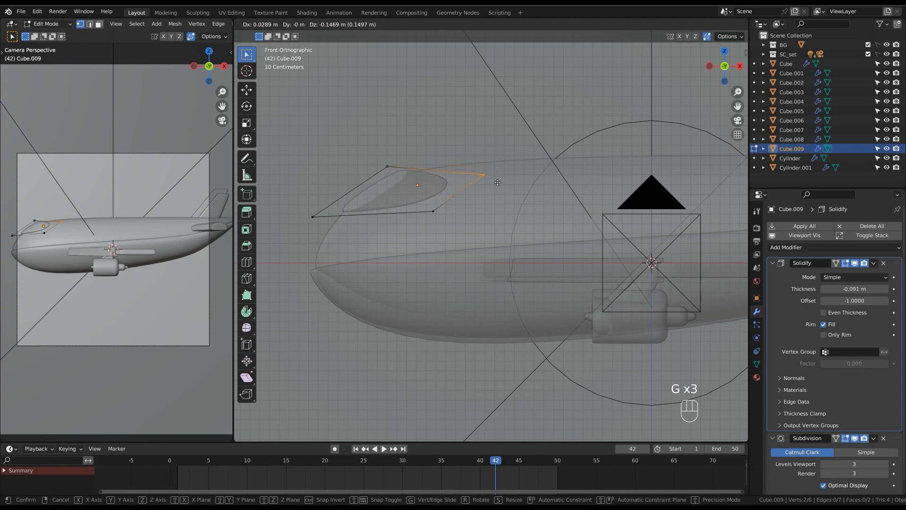
left_click(498, 182)
left_click(387, 166)
key("g")
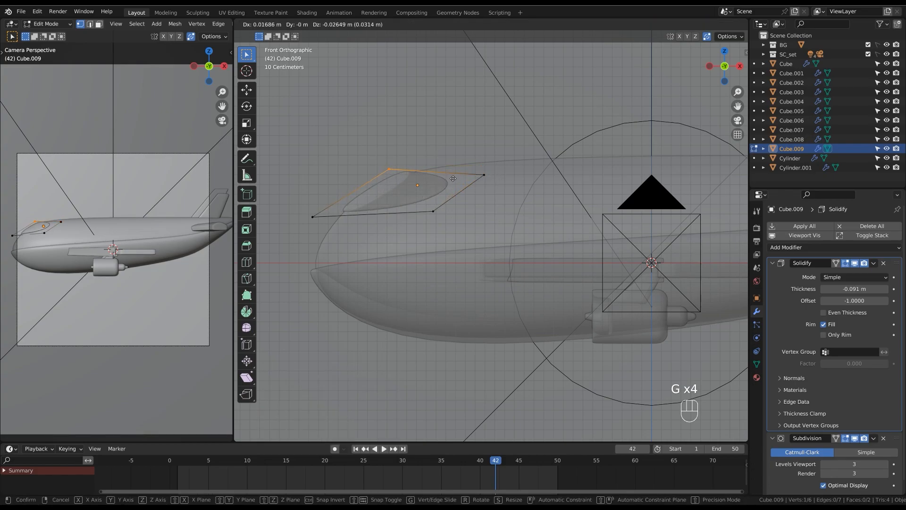
left_click(453, 179)
left_click_drag(442, 220, 441, 220)
key("g")
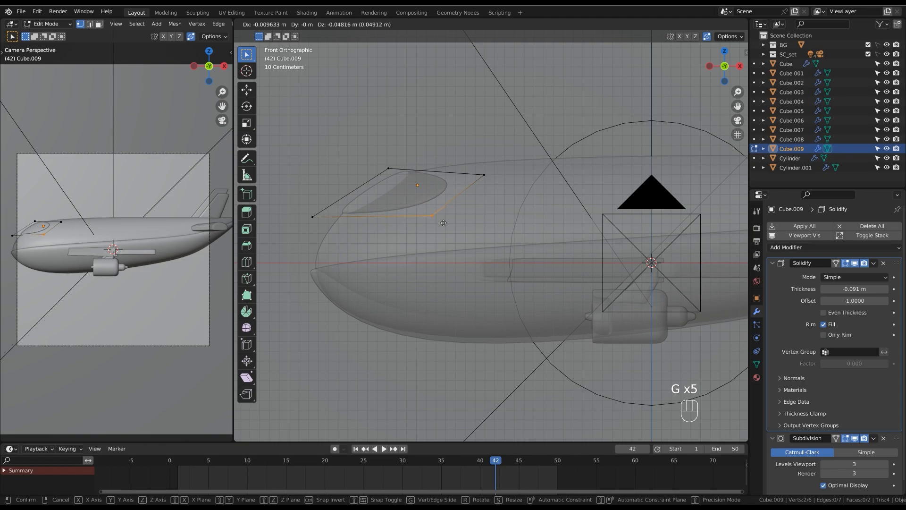
left_click(443, 223)
key("alt+z")
Narrow the cockpit window in the front-on view by scaling its side vertices along Y to about 0.91.
left_click(456, 146)
middle_click_drag(469, 116, 639, 228)
key("Tab")
key("alt+z")
left_click_drag(411, 179, 480, 297, "shift")
key("s")
key("y")
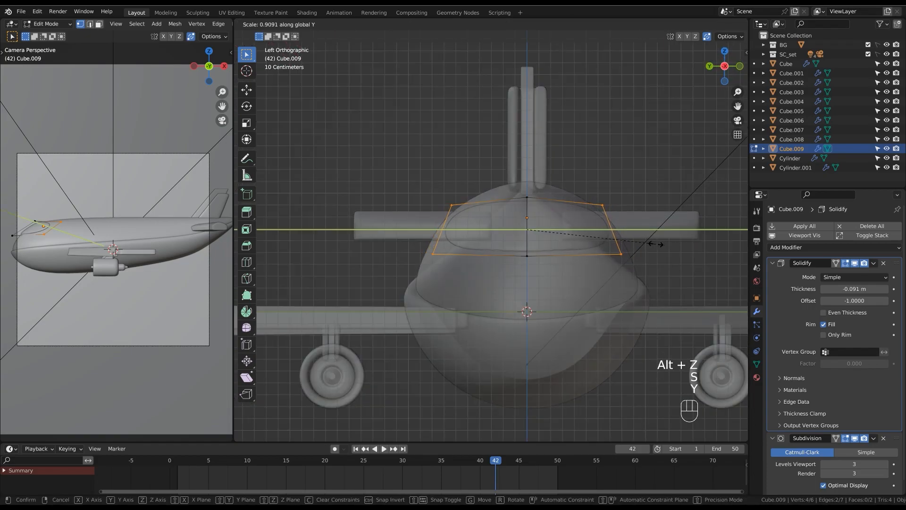
left_click(656, 244)
Return to Object Mode and set the cockpit window's Solidify thickness to about -0.118 m.
key("Tab")
key("alt+z")
middle_click_drag(657, 247, 620, 272)
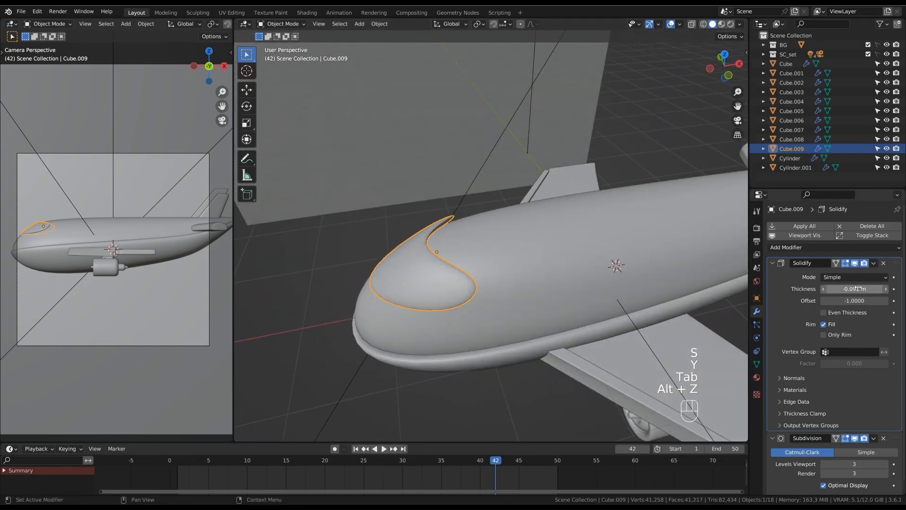
middle_click_drag(619, 272, 572, 276)
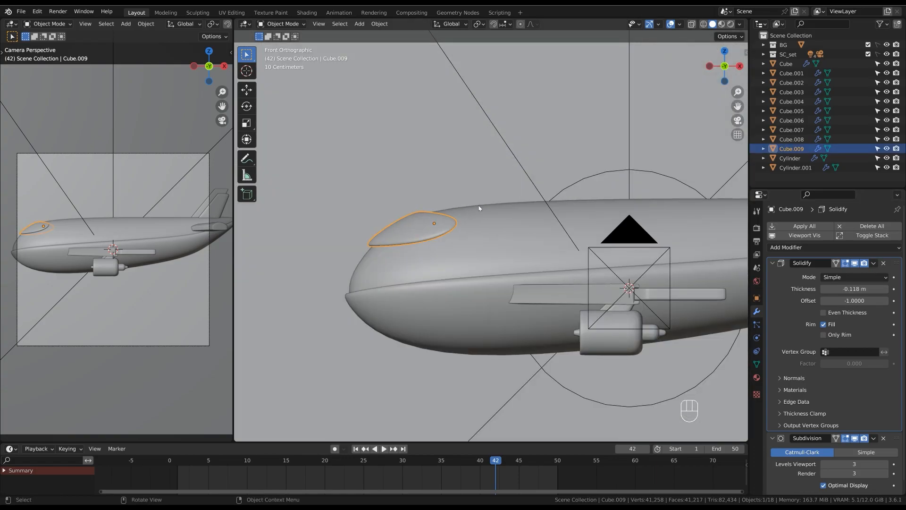
Try rotating the cockpit window about its Z, X and Y axes.
key("r")
key("z")
right_click(503, 204)
key("r")
key("z")
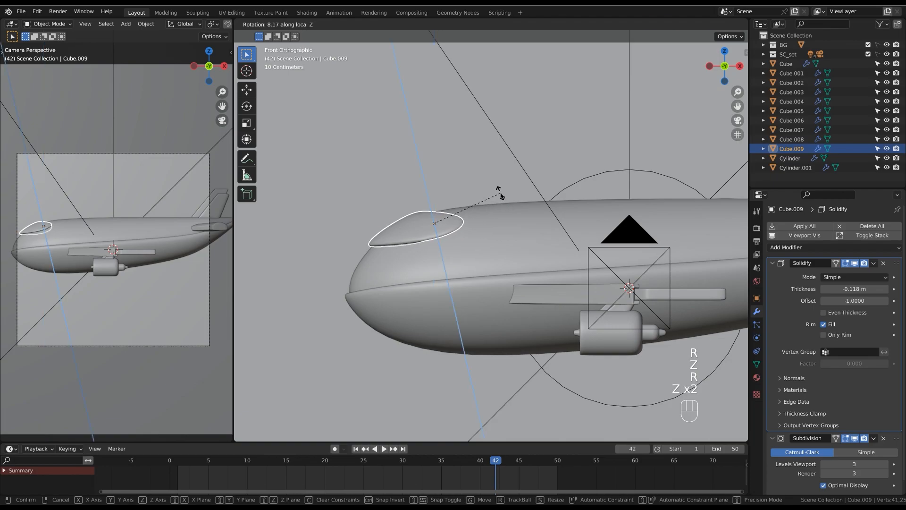
left_click(500, 193)
middle_click_drag(500, 193, 502, 216)
key("r")
key("x")
left_click(497, 206)
key("r")
key("z")
right_click(496, 203)
key("r")
key("y")
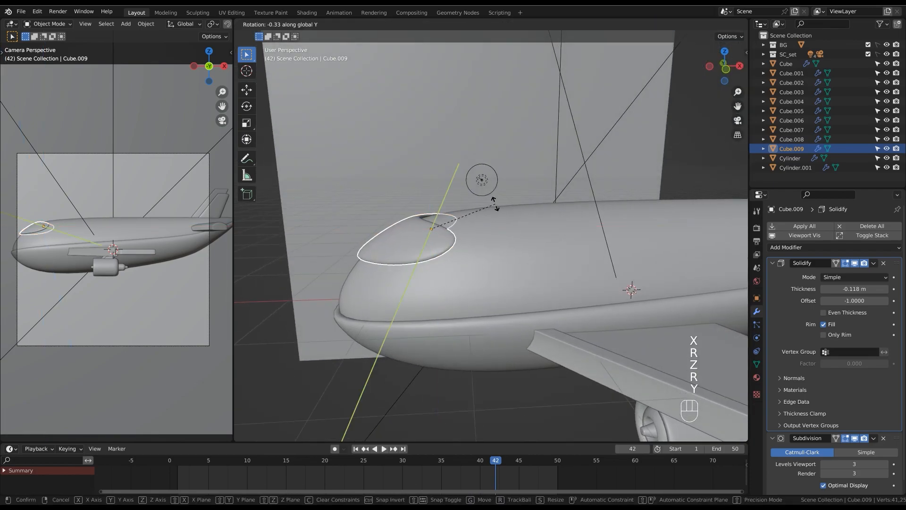
left_click(493, 202)
Add a mesh plane at the 3D cursor for a side window.
middle_click_drag(493, 202, 506, 209, "alt")
scroll(502, 200, "up", 2)
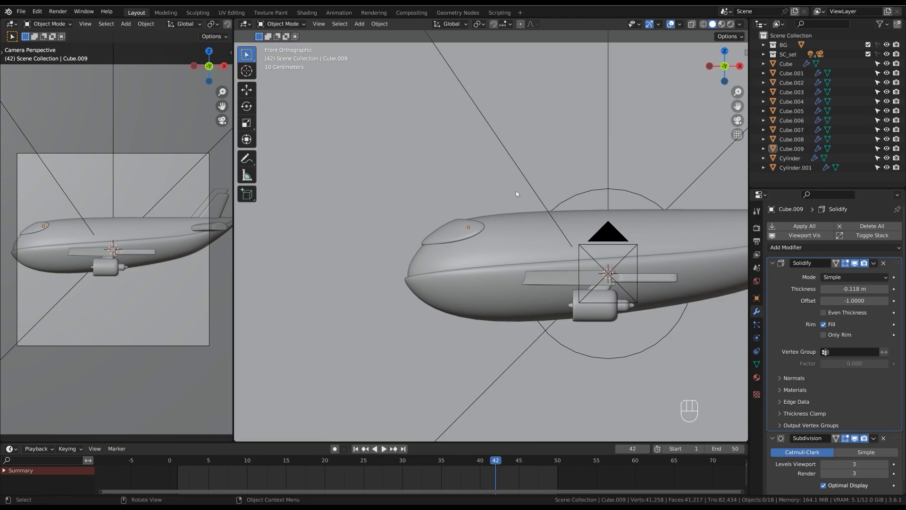
key("shift+a")
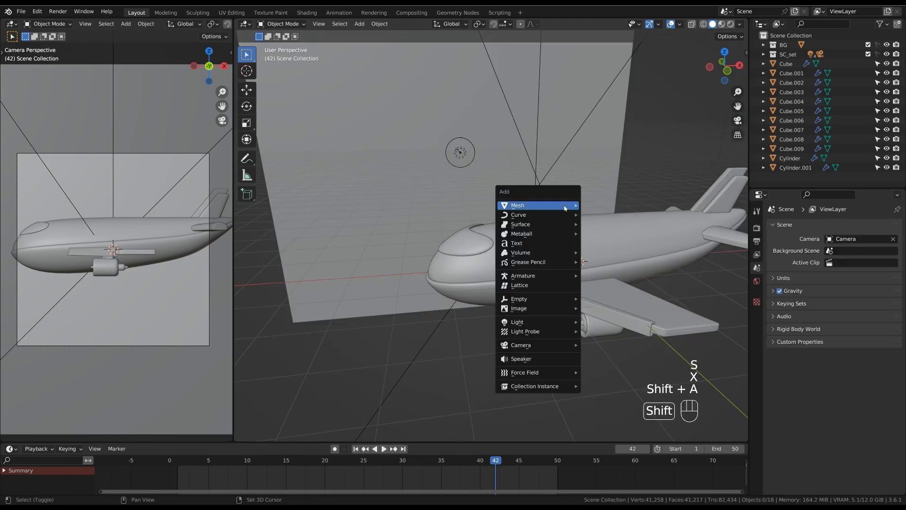
mouse_move(582, 207)
left_click(616, 206)
middle_click_drag(615, 207, 571, 194)
key("r")
key("x")
key("KP_9")
key("KP_0")
key("KP_Enter")
key("ctrl+z")
Rotate the new plane 90° about the X axis so it stands parallel to the fuselage side.
key("r")
key("x")
key("KP_9")
key("KP_0")
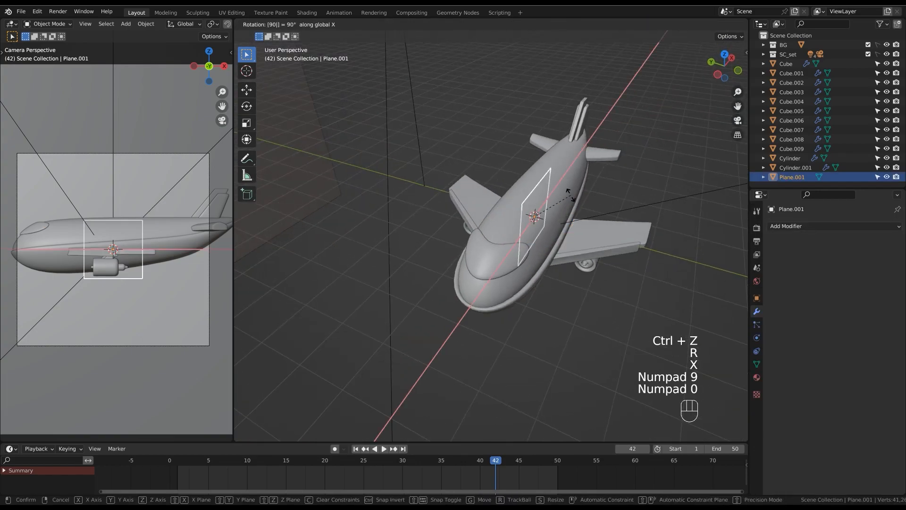
key("KP_Enter")
middle_click_drag(570, 198, 576, 224)
Move the plane outward along Y beside the fuselage, up, and about 1.25 m forward to behind the cockpit window.
key("g")
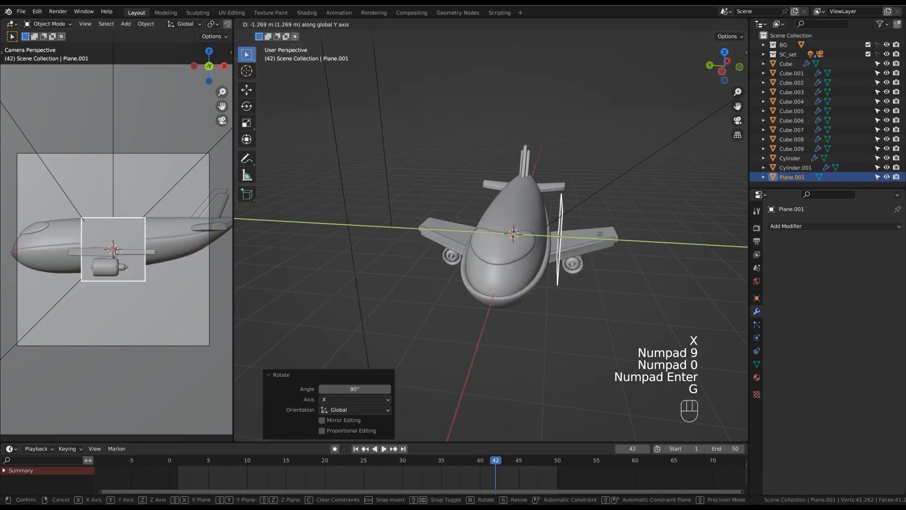
left_click(594, 244)
middle_click_drag(612, 251, 609, 246, "alt")
key("g")
left_click(604, 236)
key("g")
left_click(556, 236)
Scale the plane down to about 0.21 and stretch it along Z by about 1.5 into an upright rectangle.
key("s")
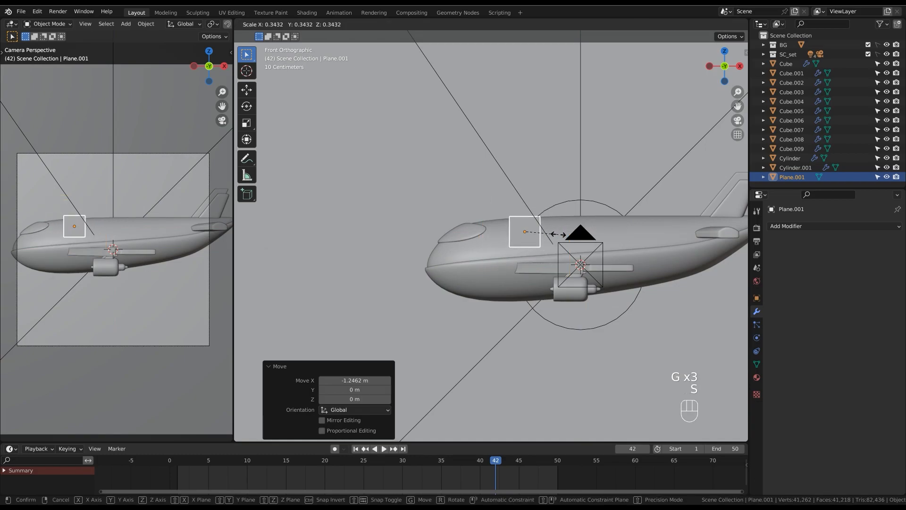
left_click(546, 235)
key("s")
key("z")
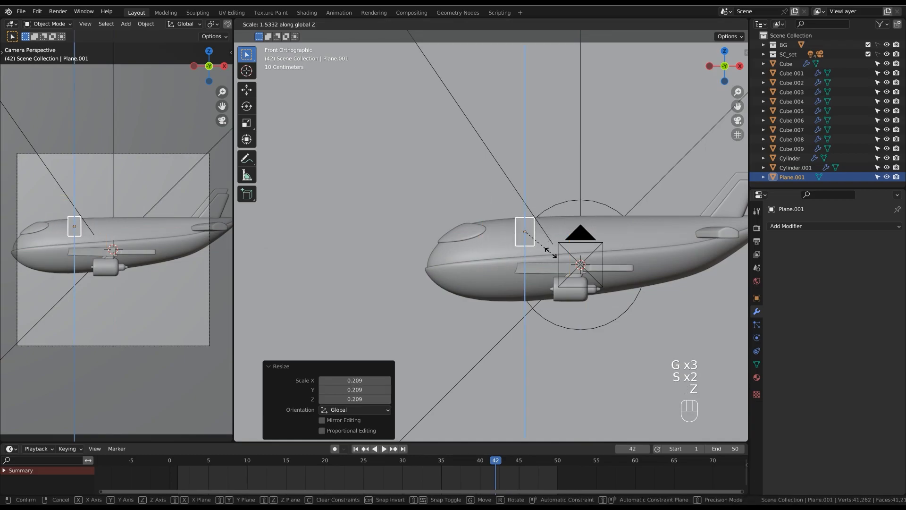
left_click(551, 253)
middle_click_drag(550, 253, 574, 251)
Shift the plane closer to the cockpit window and add a centred horizontal loop cut.
key("g")
middle_click(593, 267)
left_click(606, 255)
key("Tab")
key("ctrl+r")
left_click(565, 255)
right_click(566, 255)
scroll(566, 251, "up", 1)
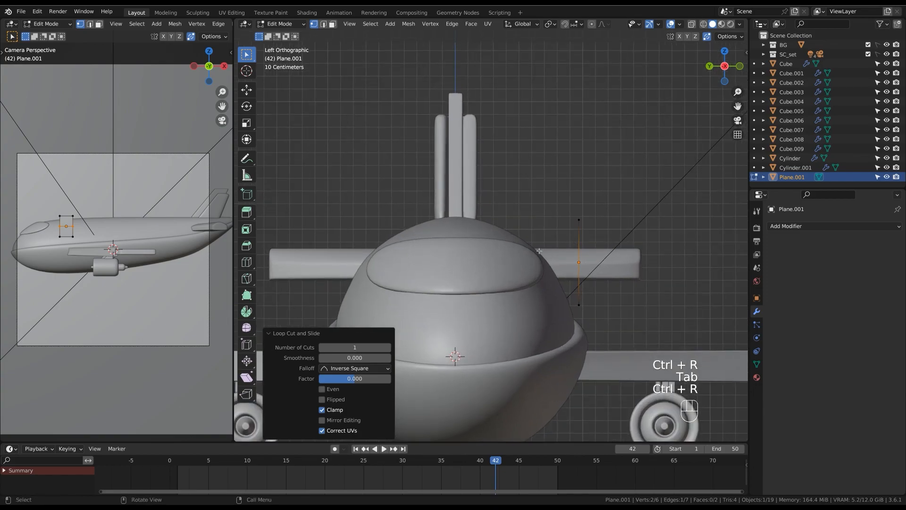
Move the plane's middle edge outward about 0.07 m along Y to bend the panel.
key("g")
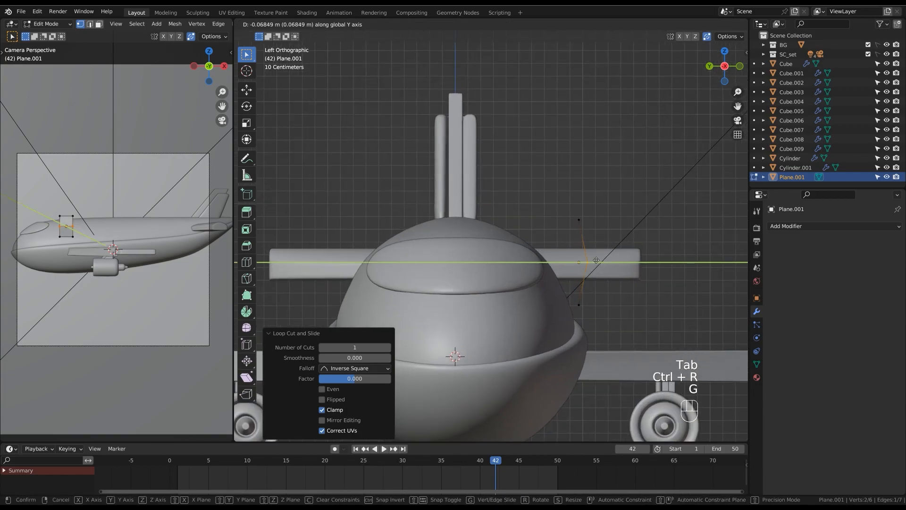
left_click(596, 261)
key("g")
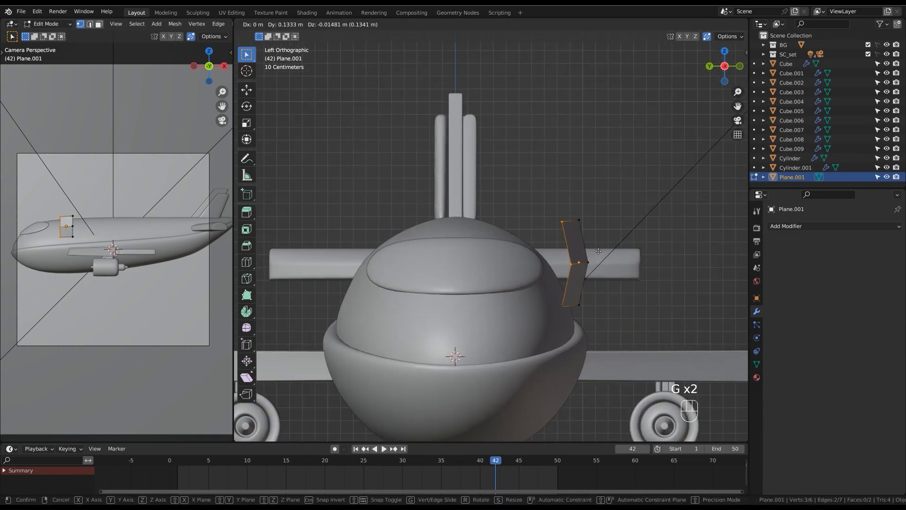
left_click(598, 253)
Rotate and move the whole bent panel to follow the curved upper side of the fuselage.
key("alt+z")
key("r")
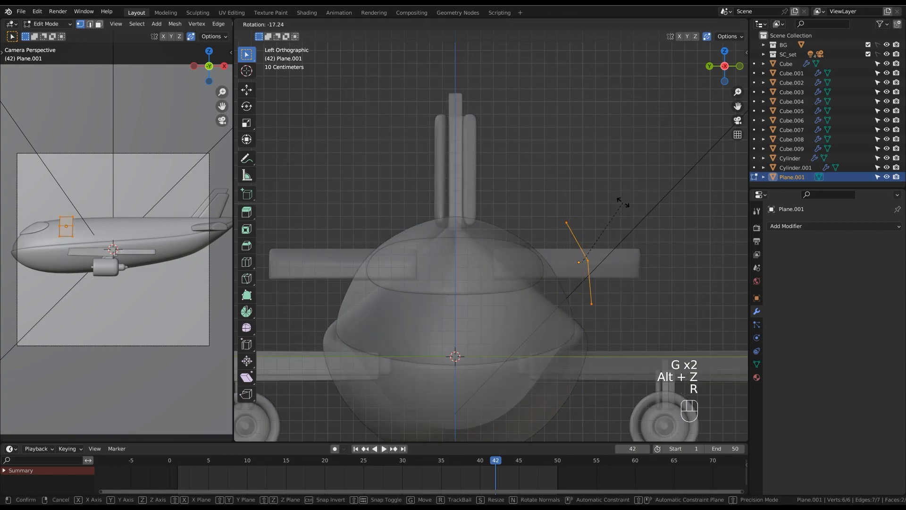
left_click(614, 200)
key("g")
left_click(606, 235)
key("r")
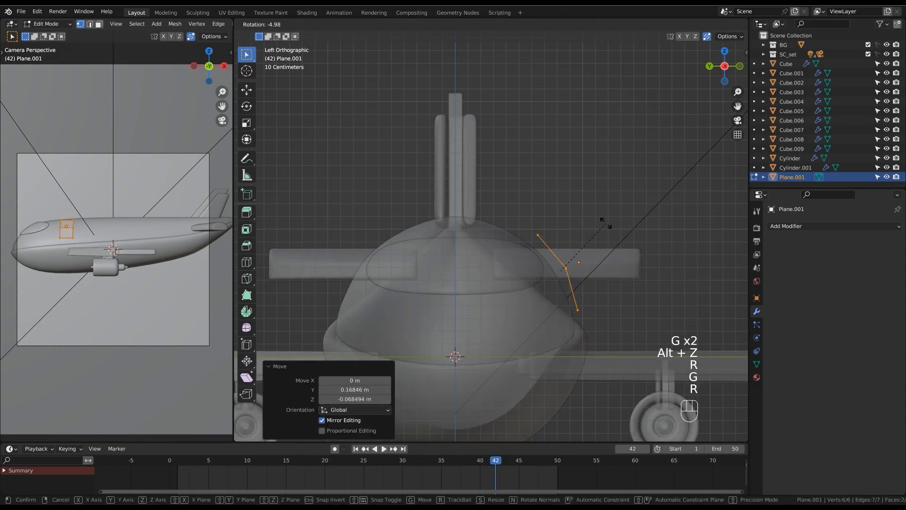
left_click(602, 219)
key("g")
left_click(607, 217)
middle_click_drag(607, 217, 579, 236)
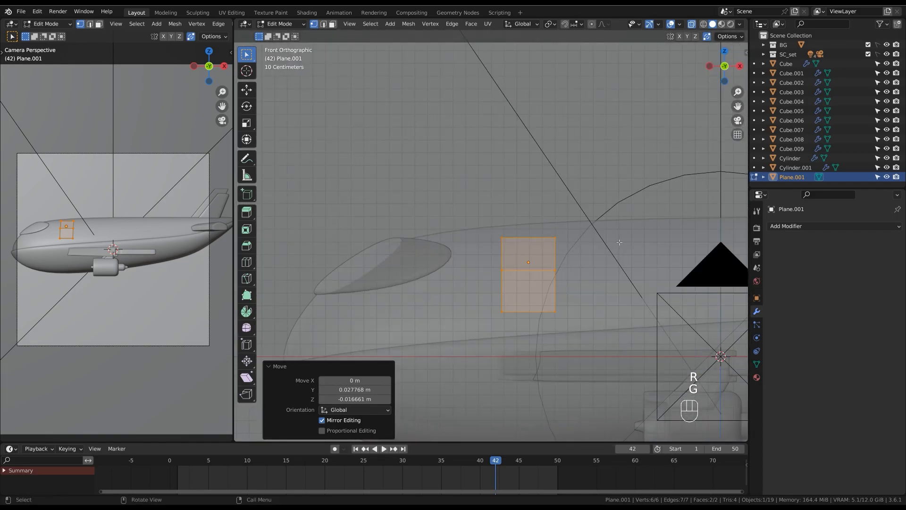
Scale the bent panel down slightly and refit it against the fuselage surface, then return to Object Mode.
key("s")
left_click(604, 247)
middle_click_drag(604, 247, 626, 253)
key("g")
key("r")
left_click(628, 256)
key("s")
left_click(628, 255)
mouse_move(628, 256)
middle_mouse_down()
mouse_move(589, 266)
mouse_move(627, 243)
middle_mouse_up()
key("g")
left_click(589, 267)
key("Tab")
key("alt+z")
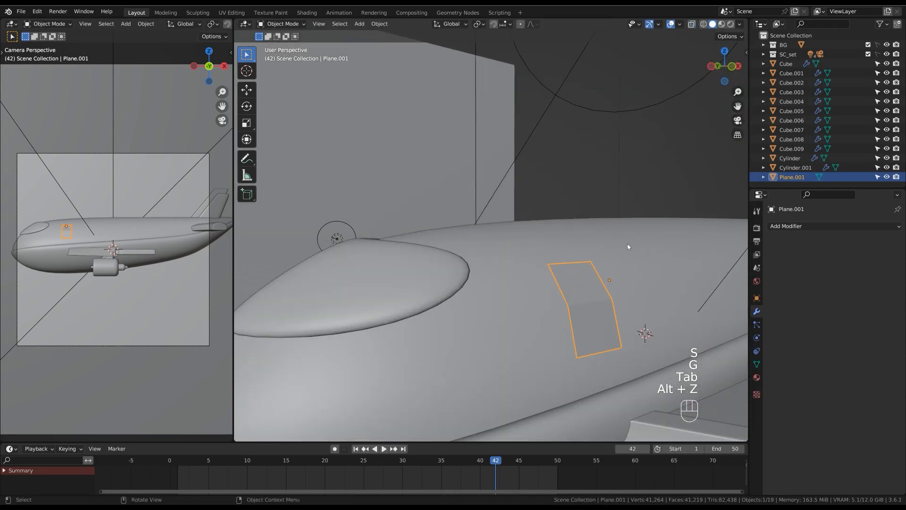
Give the side window a level 2 Subdivision modifier and shade it smooth.
key("ctrl+2")
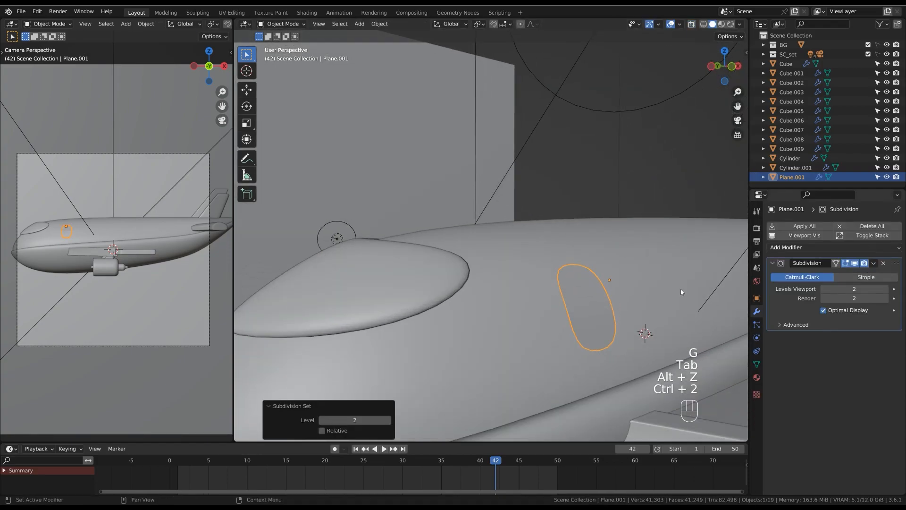
right_click(613, 303)
left_click(610, 267)
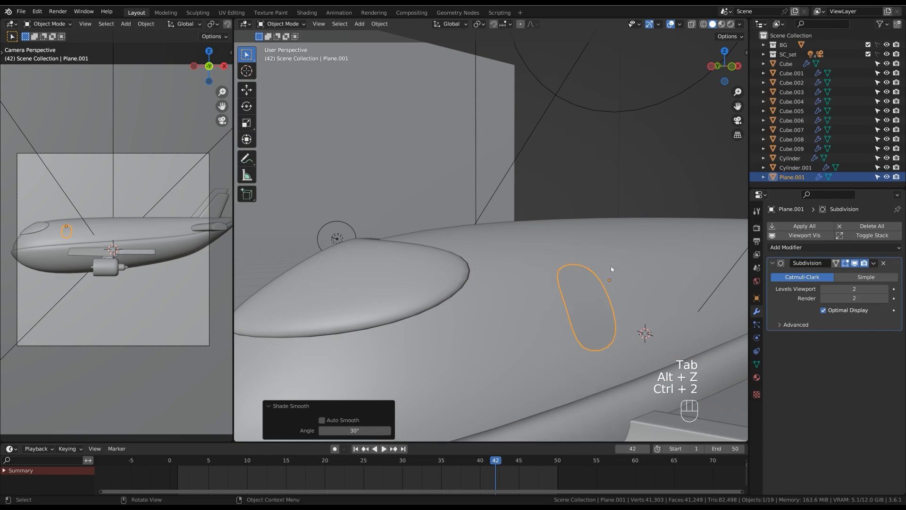
Add a Solidify modifier to the side window and place it above Subdivision.
left_click(824, 249)
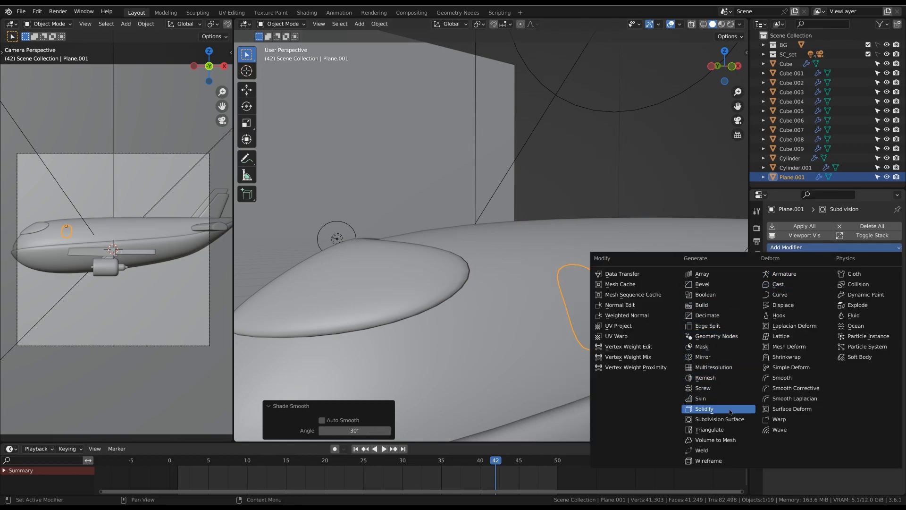
left_click(730, 411)
middle_click_drag(643, 328, 604, 339, "ctrl")
key("ctrl+2")
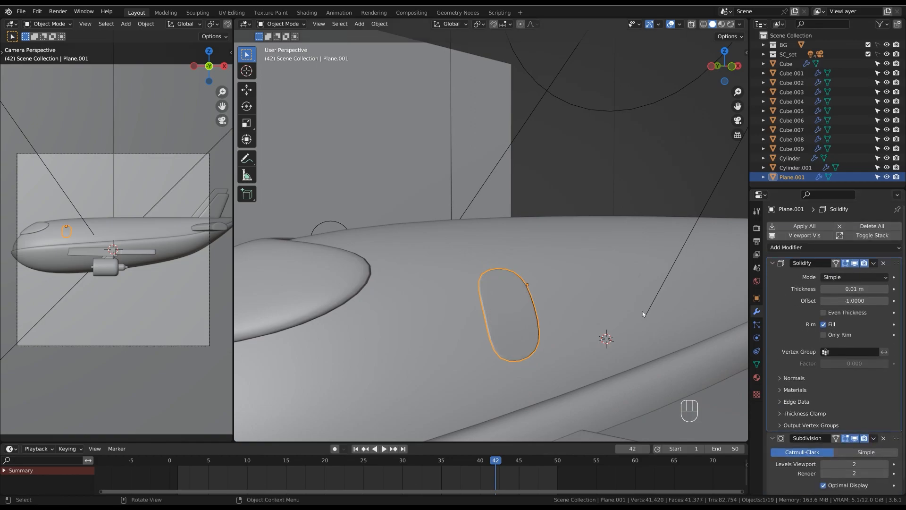
Apply the side window's scale and set its Solidify thickness to about -0.108 m with Even Thickness enabled.
key("ctrl+a")
left_click(583, 299)
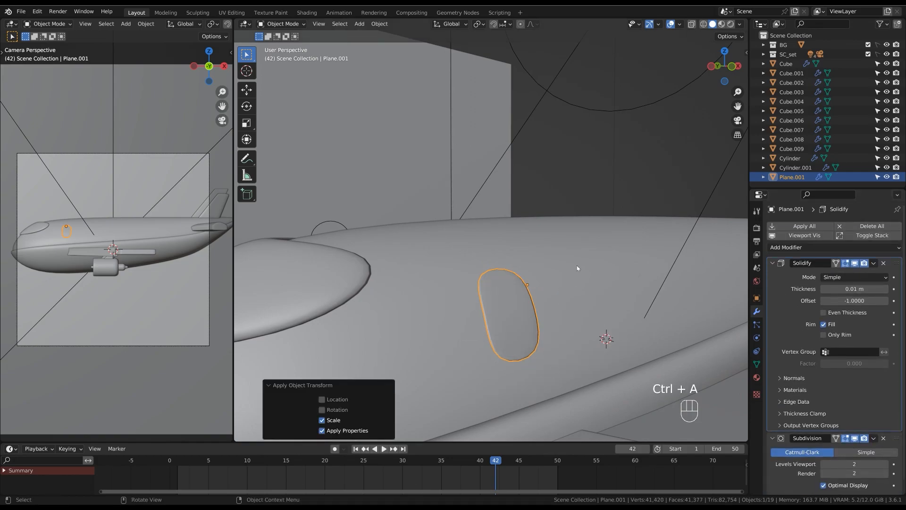
left_click_drag(843, 288, 873, 304, "shift")
middle_click_drag(604, 311, 593, 338)
Move the side window about 0.085 m along Y into the fuselage and raise its viewport subdivision level to 3.
key("g")
key("y")
left_click(627, 328)
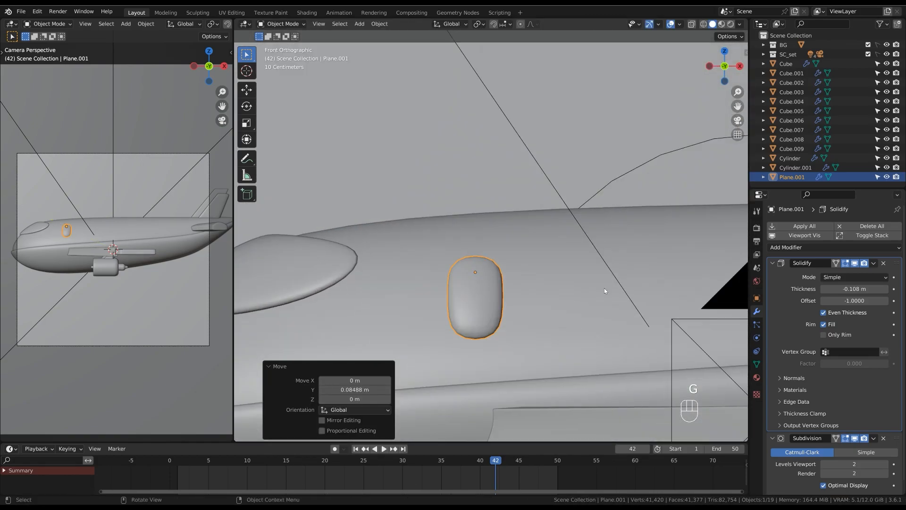
scroll(858, 323, "down", 1)
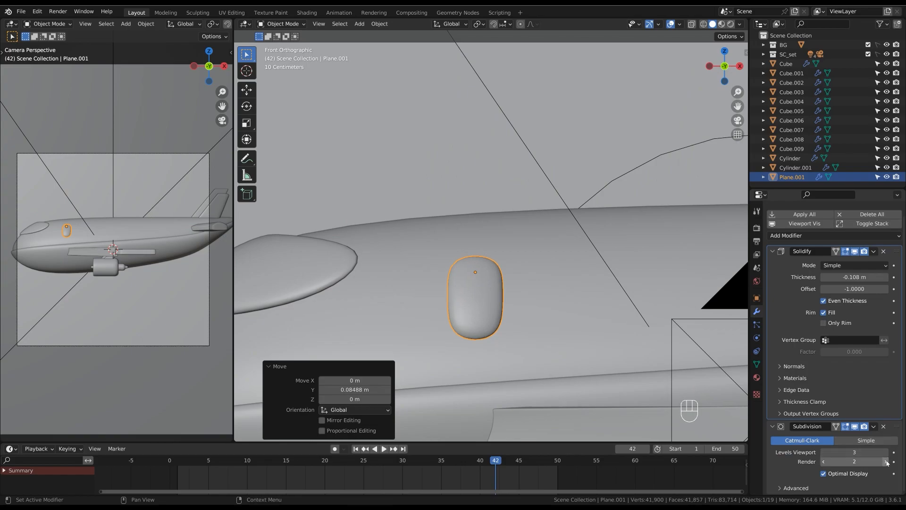
Lower the side window about 0.012 m along Z and raise the cockpit window's viewport subdivision level to 3.
middle_click_drag(566, 317, 571, 340)
left_click(531, 309)
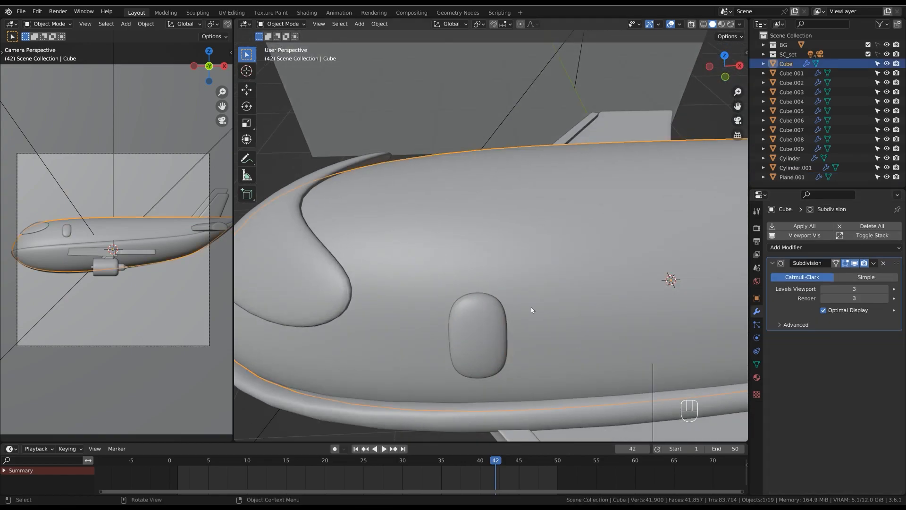
middle_click_drag(490, 312, 593, 315)
left_click(514, 305)
key("g")
key("z")
left_click(513, 305)
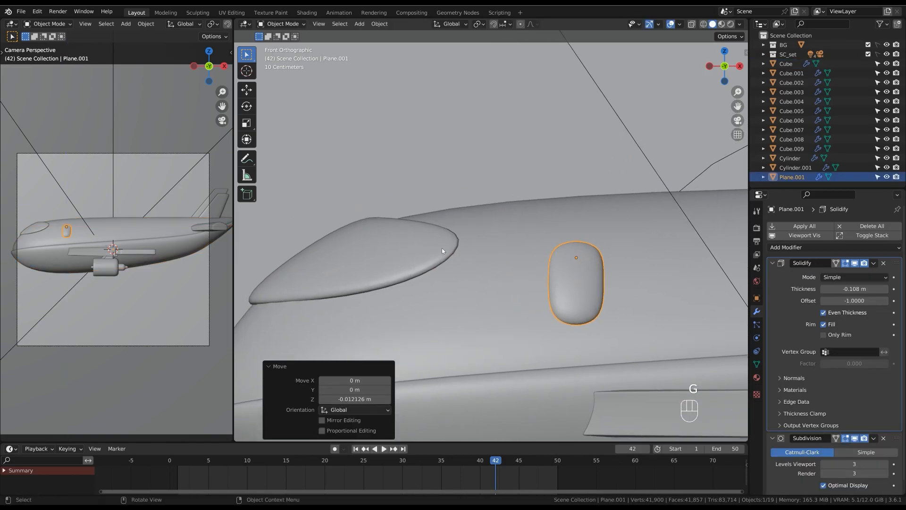
left_click(454, 243)
scroll(873, 425, "down", 1)
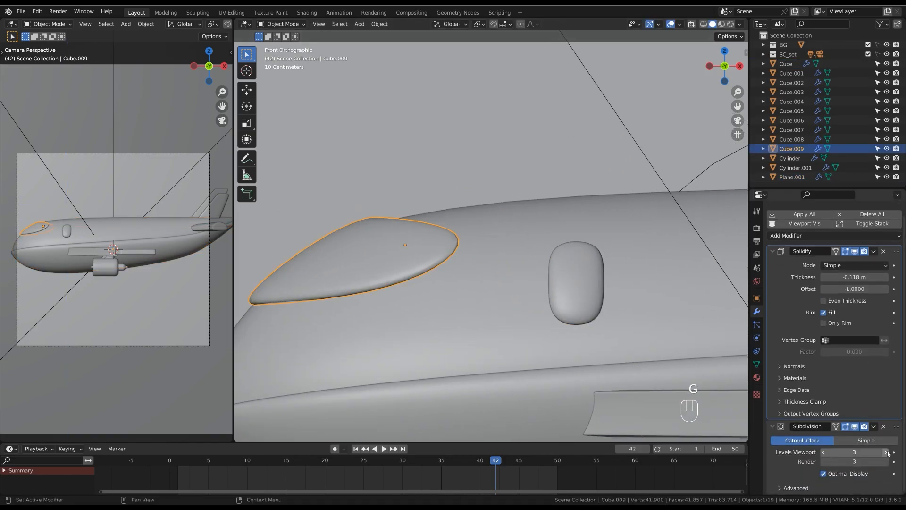
Try to duplicate the side window and undo the duplication.
middle_click_drag(556, 202, 509, 245, "ctrl")
left_click(488, 253)
middle_click_drag(587, 239, 543, 243)
key("shift+d")
key("shift+d")
key("ctrl+z")
key("ctrl+z")
Add two horizontal loop cuts to the side window's mesh, near its upper and lower edges, to sharpen those ends.
middle_click_drag(474, 265, 536, 260)
middle_click_drag(535, 260, 514, 264, "ctrl")
key("Tab")
key("alt+z")
key("ctrl+r")
left_click(502, 266)
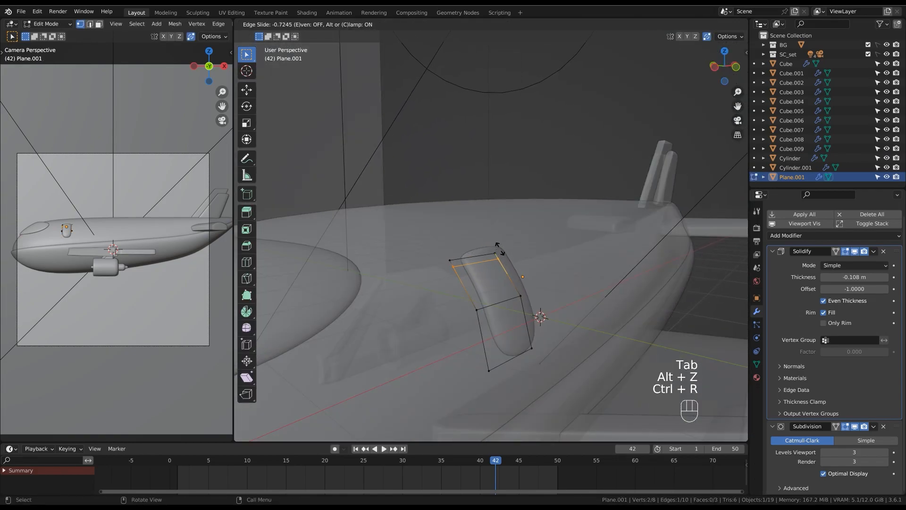
left_click(499, 248)
key("ctrl+r")
key("Tab")
key("alt+z")
Add two vertical loop cuts to the side window's mesh to sharpen its corners, and return to Object Mode.
middle_click_drag(555, 250, 552, 274, "ctrl")
middle_click_drag(552, 275, 519, 267)
key("Tab")
key("ctrl+r")
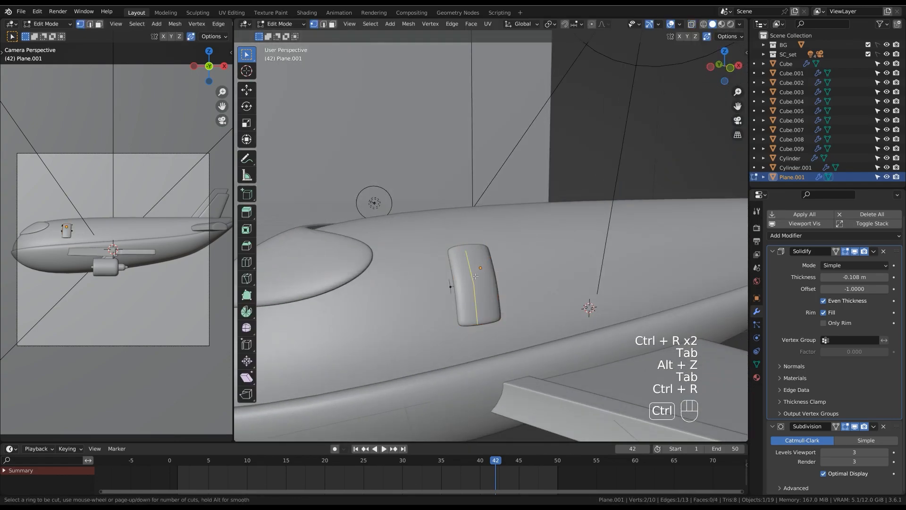
left_click(469, 277)
left_click(490, 276)
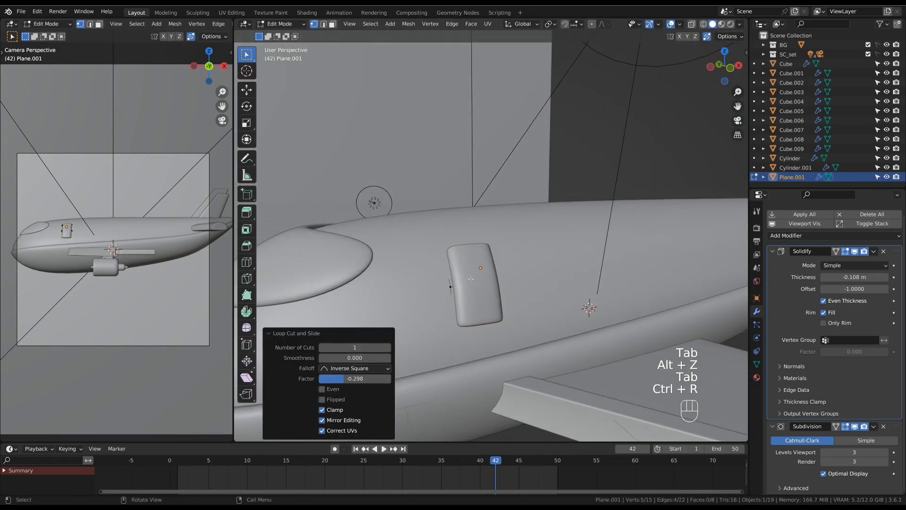
key("ctrl+r")
key("Tab")
scroll(531, 217, "down", 5)
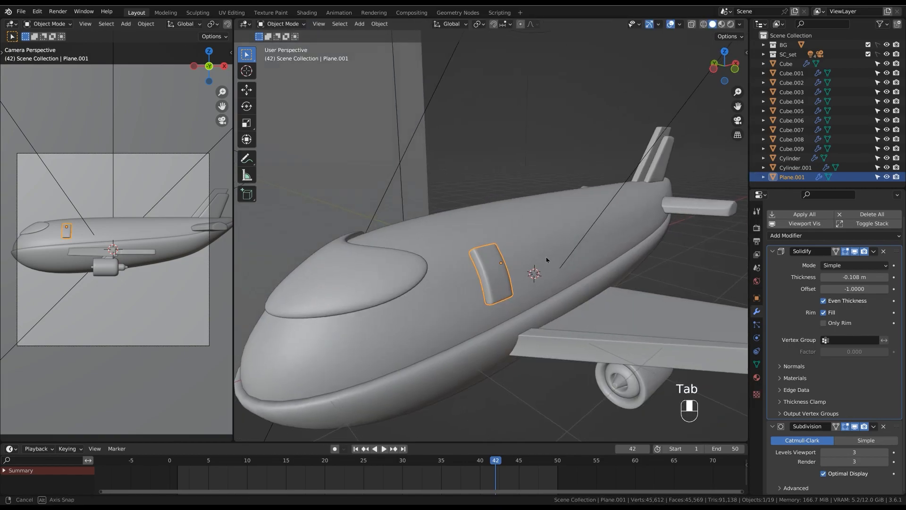
key("ctrl+z")
key("Tab")
left_click(533, 190)
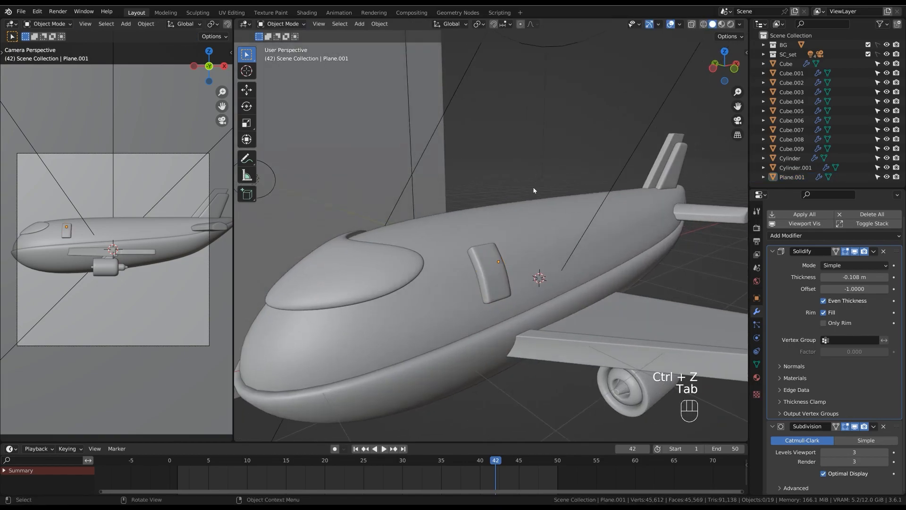
Duplicate the side window about 0.477 m along X and repeat the duplication five times along the fuselage.
left_click(496, 282)
middle_click_drag(496, 282, 514, 267)
key("shift+d")
left_click(552, 276)
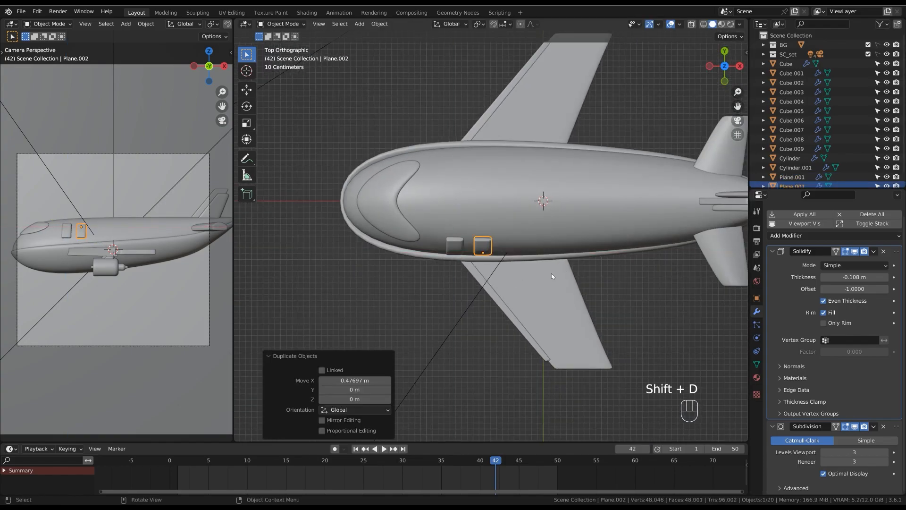
key("shift+r")
key("shift+r")
key("shift+r")
key("shift+r")
key("shift+r")
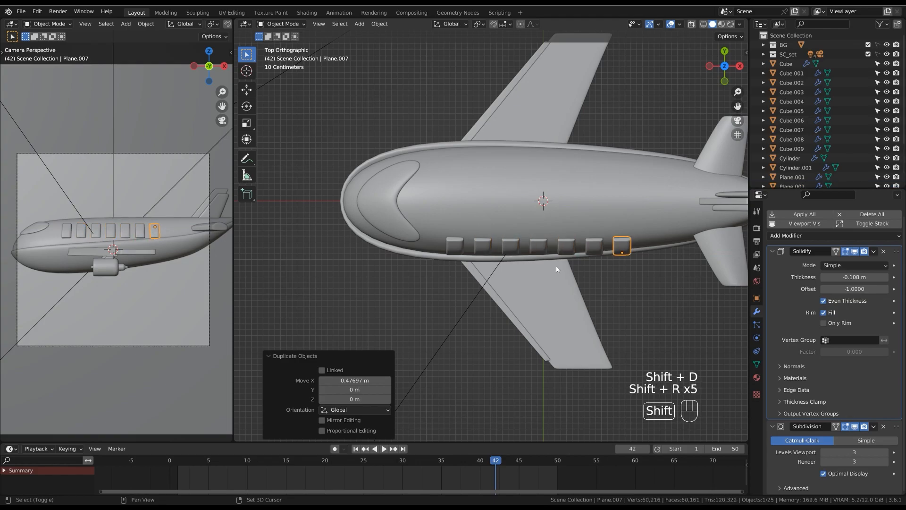
Undo all the side window duplicates, leaving only the original window.
mouse_move(650, 338)
middle_mouse_down()
mouse_move(629, 322)
mouse_move(654, 327)
middle_mouse_up()
key("ctrl+z")
key("ctrl+z")
key("ctrl+z")
Add an Array modifier to the side window with a count of 11 and a relative offset X factor of 1.430.
middle_click_drag(617, 350, 701, 283, "ctrl")
left_click(772, 251)
left_click(773, 276)
left_click(802, 248)
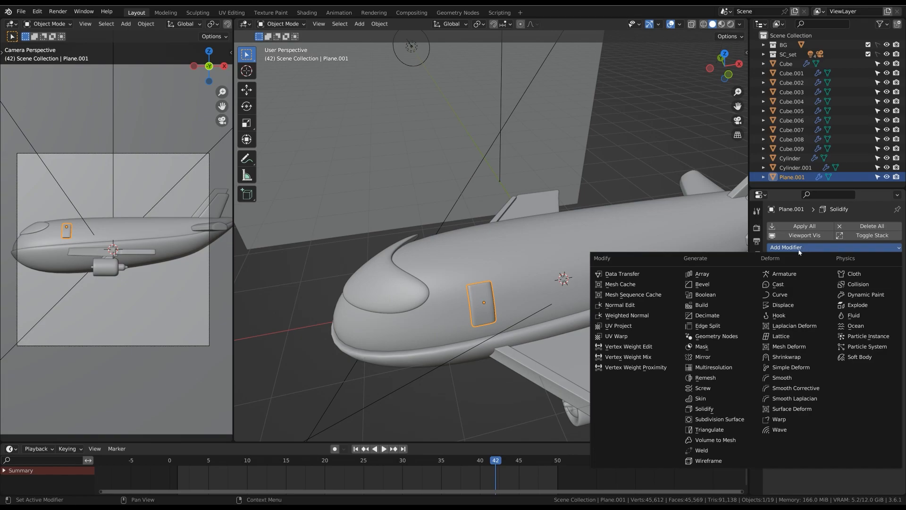
left_click(727, 276)
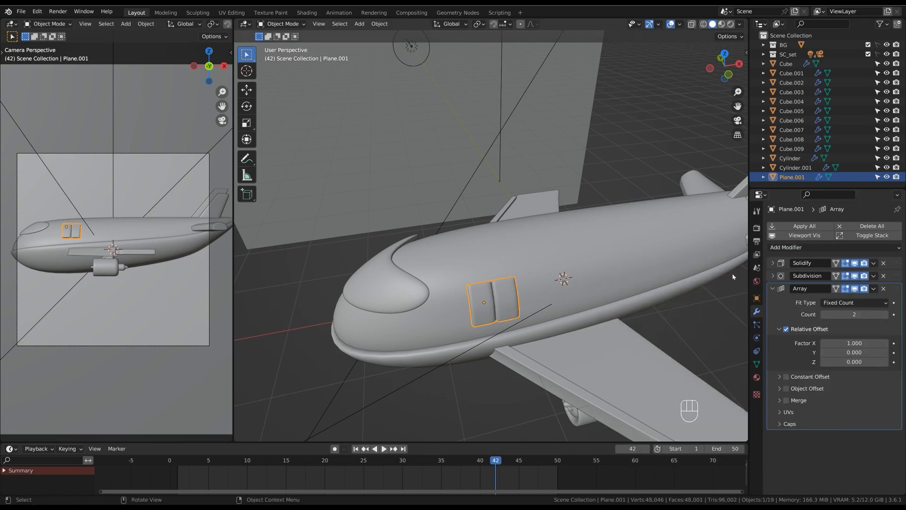
middle_click_drag(645, 368, 486, 358, "shift")
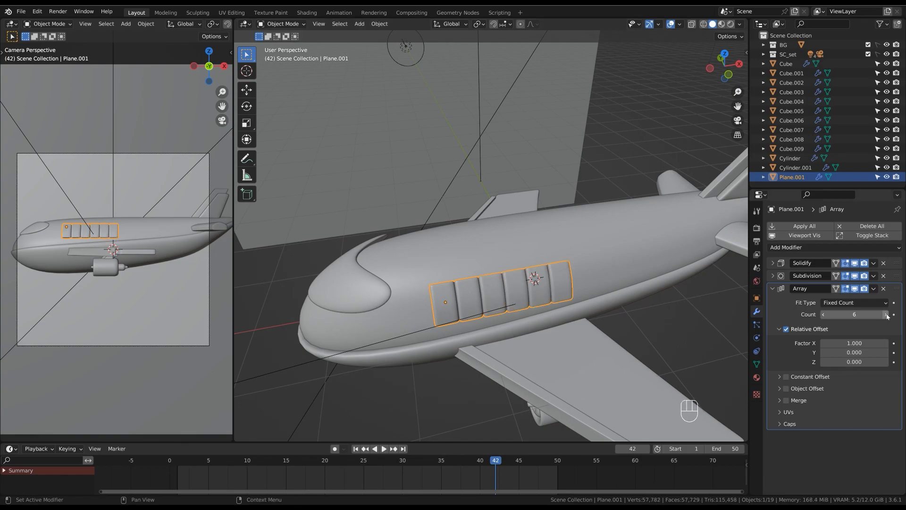
middle_click_drag(684, 304, 571, 302)
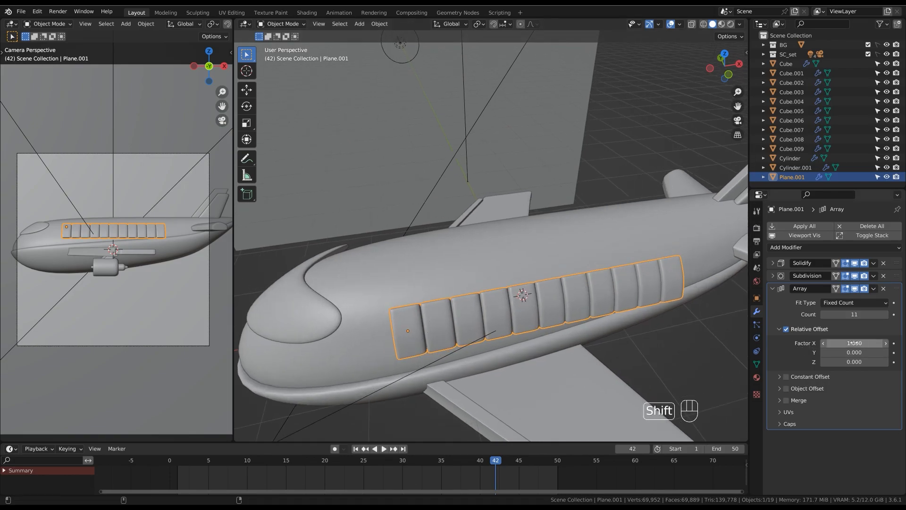
left_click_drag(857, 343, 869, 343, "shift")
middle_click_drag(680, 391, 639, 365)
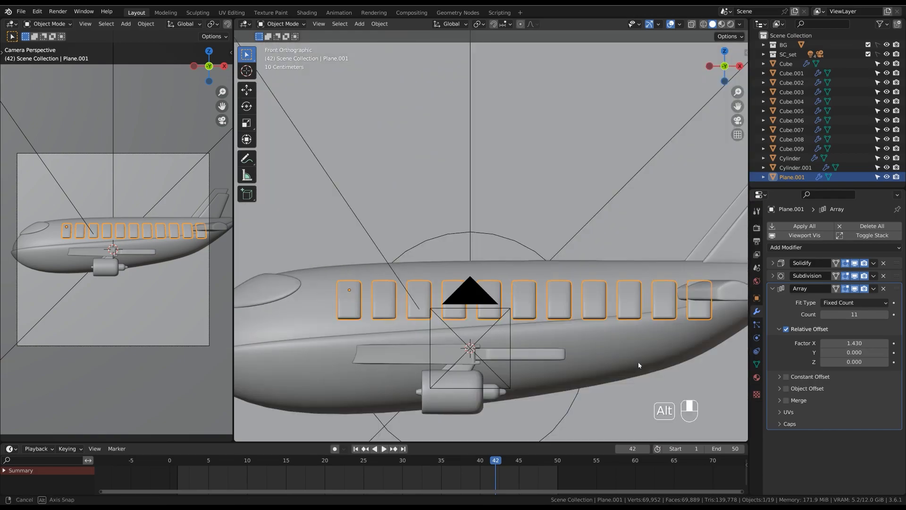
Reduce the window Array's count to 7.
left_click(824, 315)
left_click(823, 314)
left_click(824, 314)
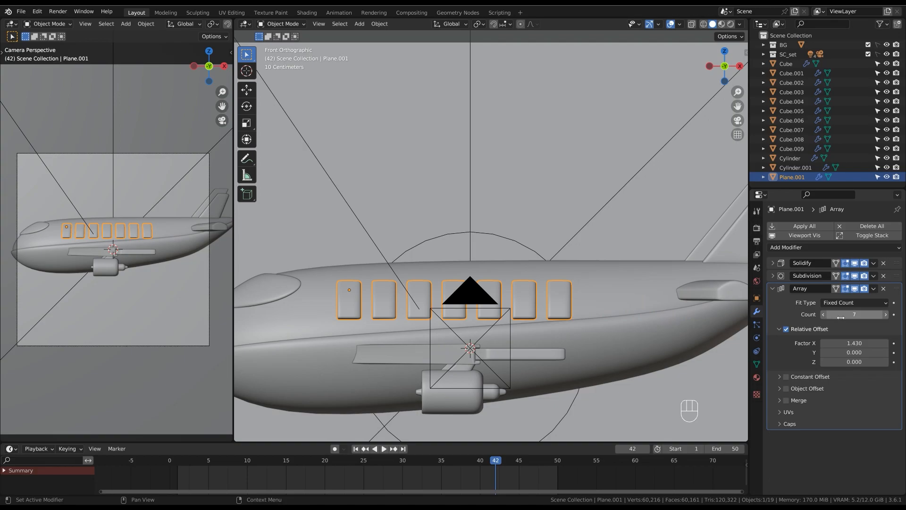
Add a Mirror modifier to the window row, using the fuselage as mirror object and only the Y axis.
middle_click_drag(638, 369, 641, 326)
left_click(772, 288)
left_click(783, 248)
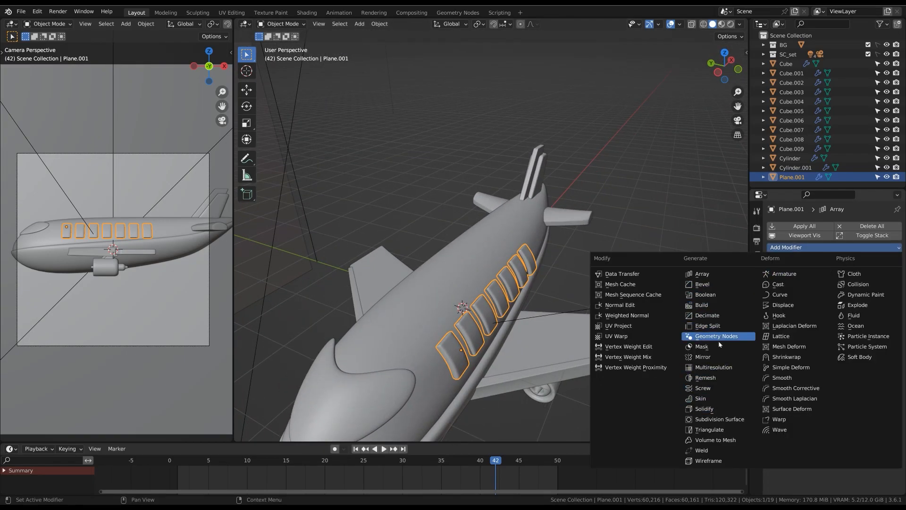
left_click(722, 355)
left_click(498, 244)
middle_click_drag(497, 245, 587, 302)
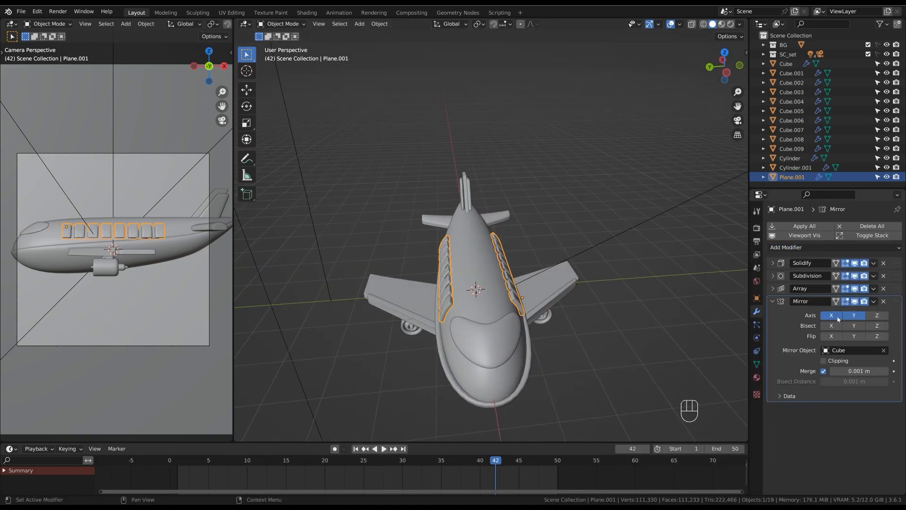
middle_click_drag(637, 287, 563, 252)
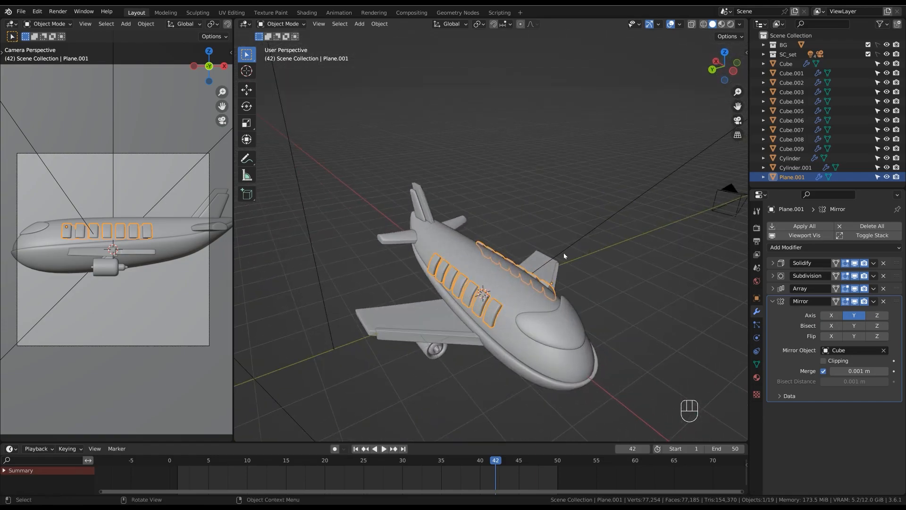
Add a cube-shaped empty at the world origin and scale it to about 3.369 so it surrounds the airplane.
left_click(579, 215)
middle_click_drag(579, 215, 571, 279, "ctrl")
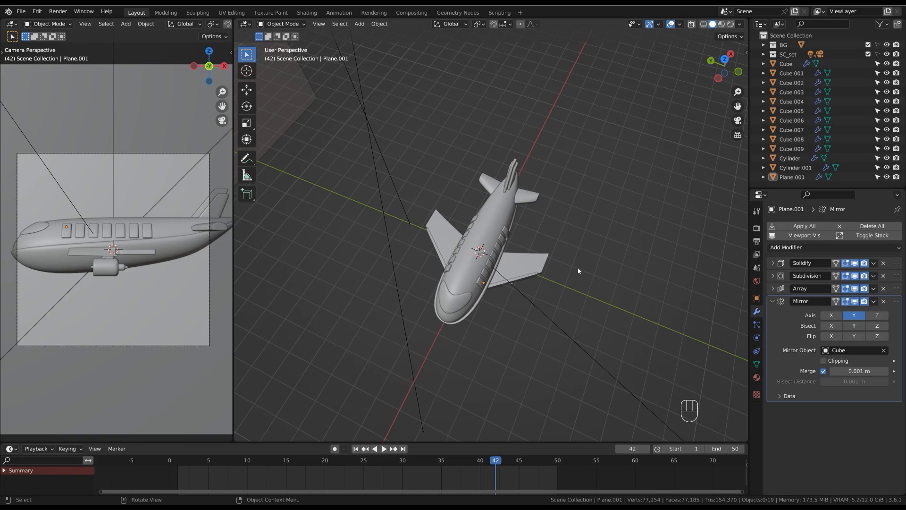
key("shift+a")
mouse_move(569, 369)
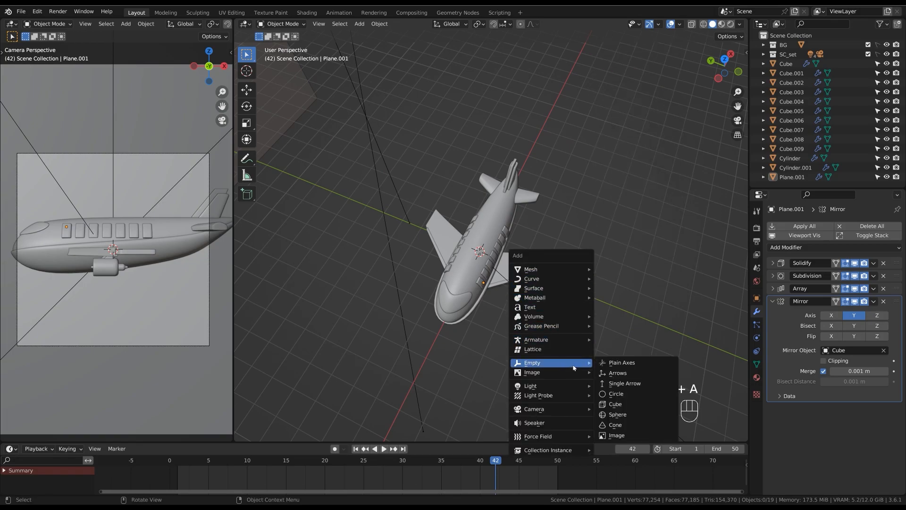
left_click(630, 405)
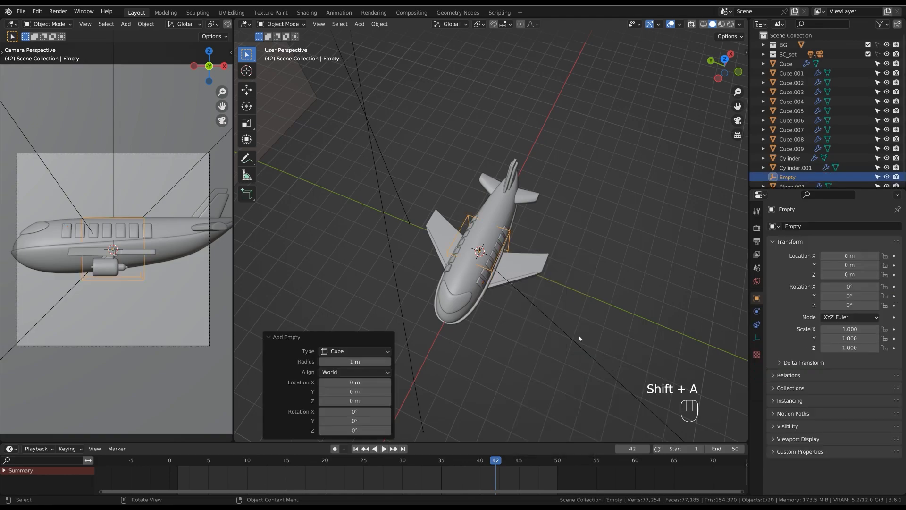
key("s")
left_click(562, 285)
middle_click_drag(562, 286, 568, 264)
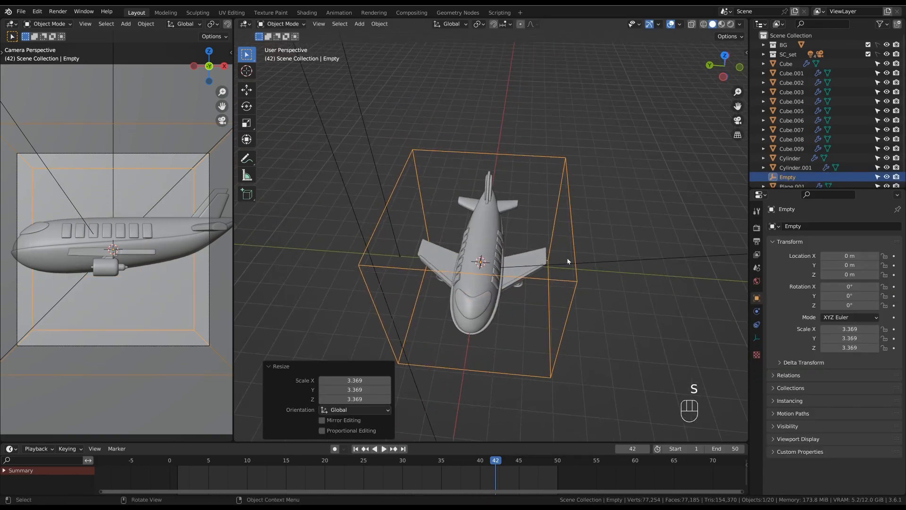
Parent all airplane parts to the cube empty using the Object option.
left_click_drag(601, 130, 458, 285)
key("ctrl+p")
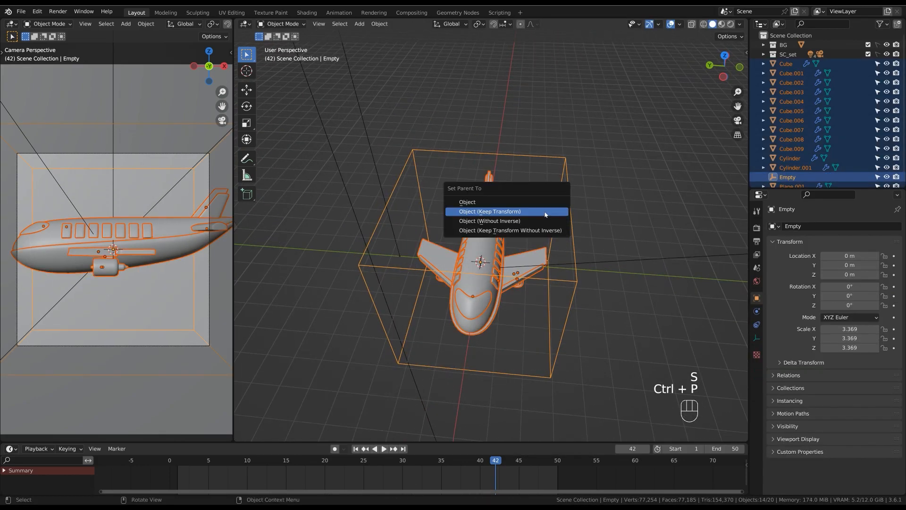
left_click(535, 202)
Scale the empty and its airplane by about 0.753 so the plane fits inside the camera frame.
scroll(575, 232, "down", 2)
mouse_move(575, 231)
middle_mouse_down()
mouse_move(536, 265)
mouse_move(526, 218)
mouse_move(565, 222)
middle_mouse_up()
key("s")
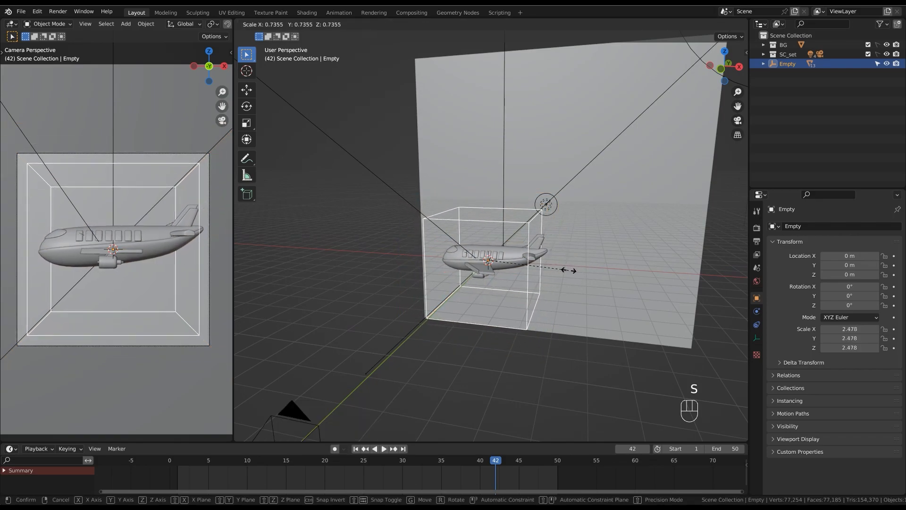
left_click(571, 269)
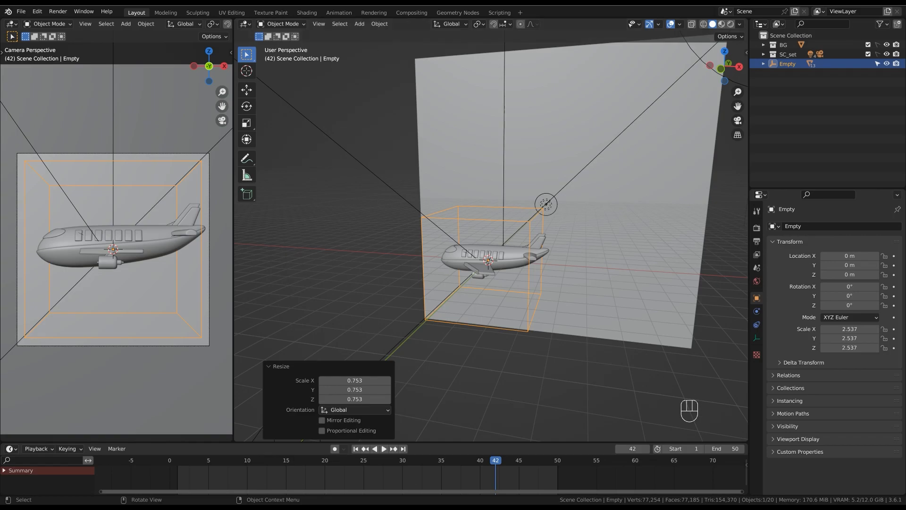
Set the current frame to 0 and enlarge the timeline area.
left_click(169, 471)
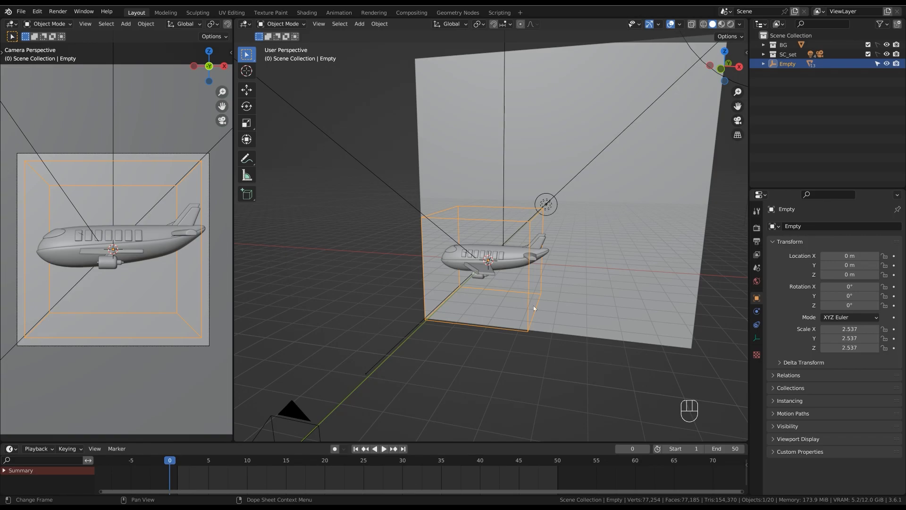
left_click_drag(574, 442, 555, 395)
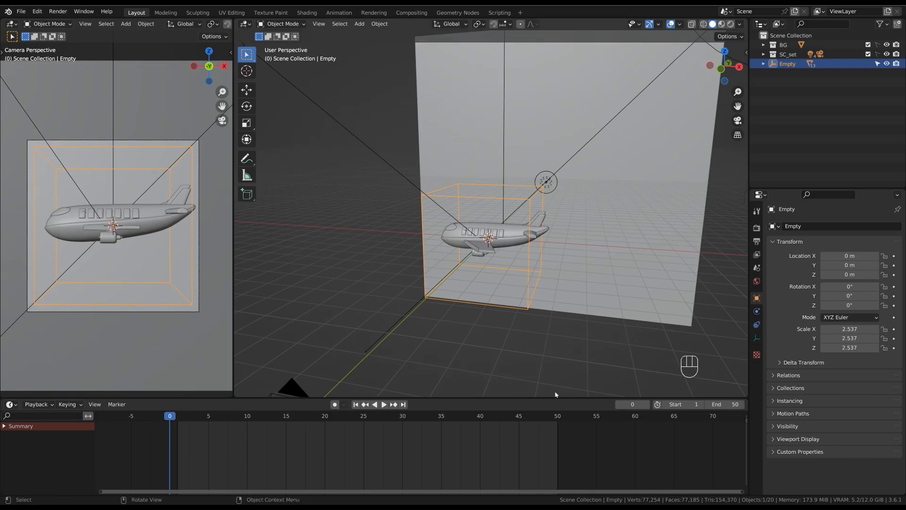
Scale the empty with the airplane down slightly to about 2.413.
middle_click_drag(551, 240, 608, 290)
key("s")
left_click(571, 242)
Switch the timeline area to the Graph Editor and show its sidebar.
key("ctrl+Tab")
key("n")
key("n")
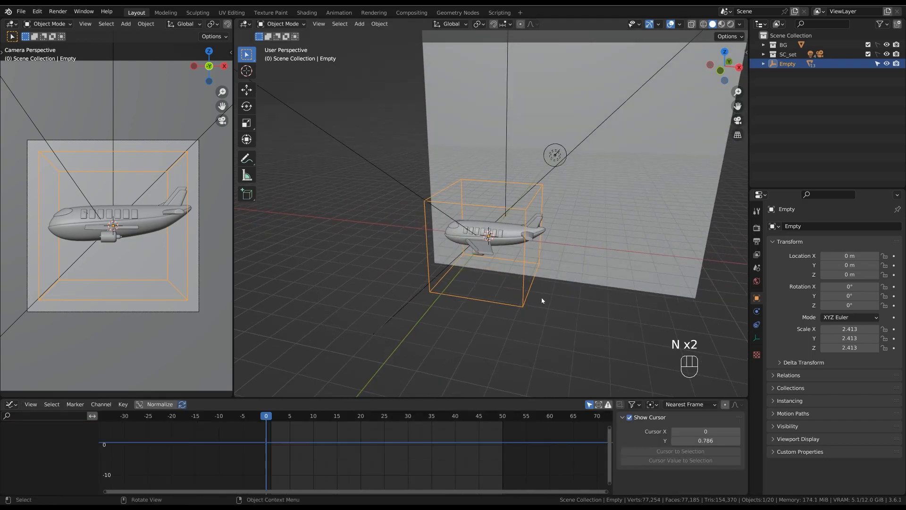
middle_click_drag(538, 299, 544, 287)
key("g")
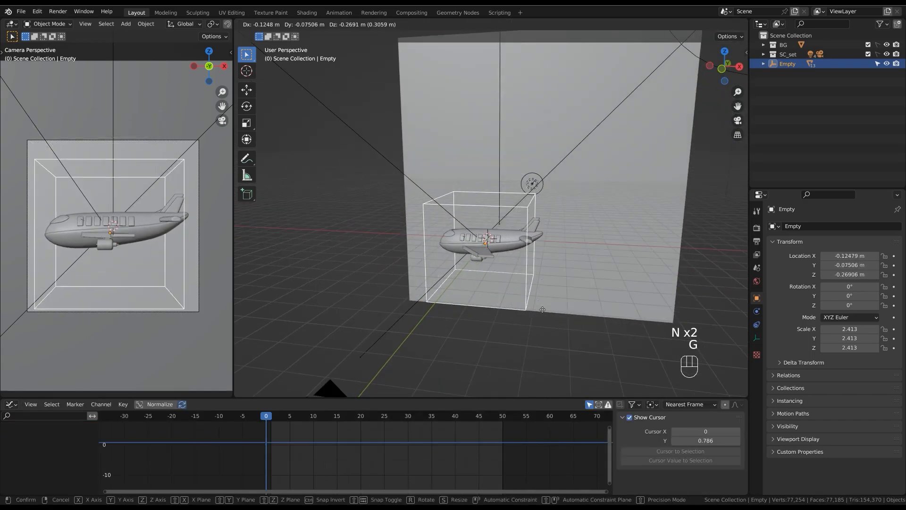
right_click(543, 283)
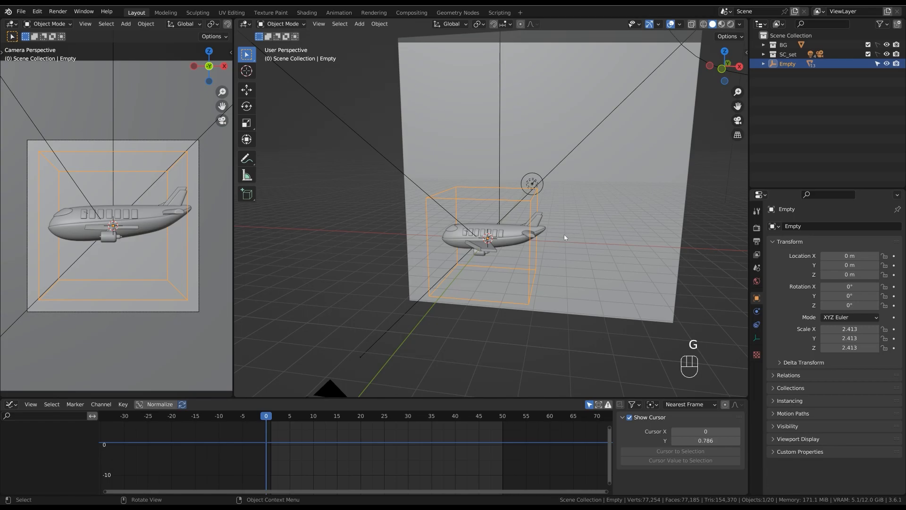
Show the empty's transform values and insert a single keyframe on its Z location at frame 0.
left_click(746, 52)
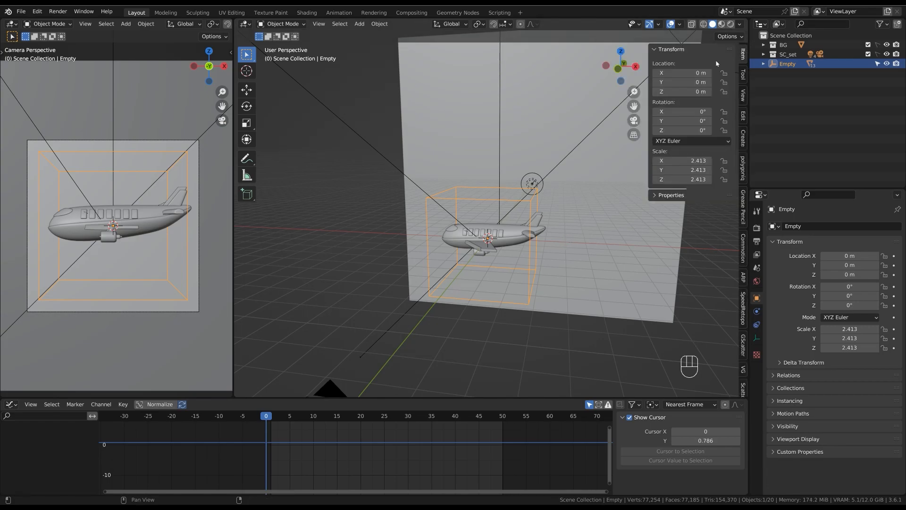
key("g")
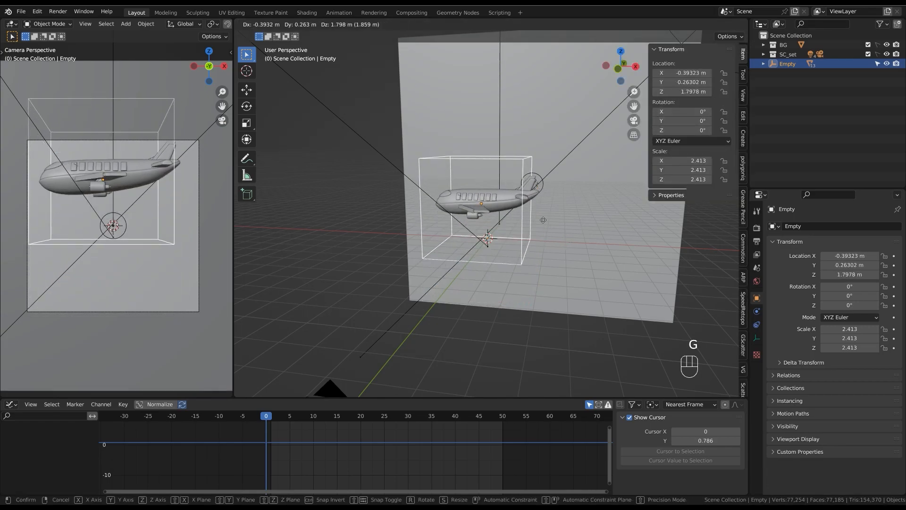
right_click(696, 93)
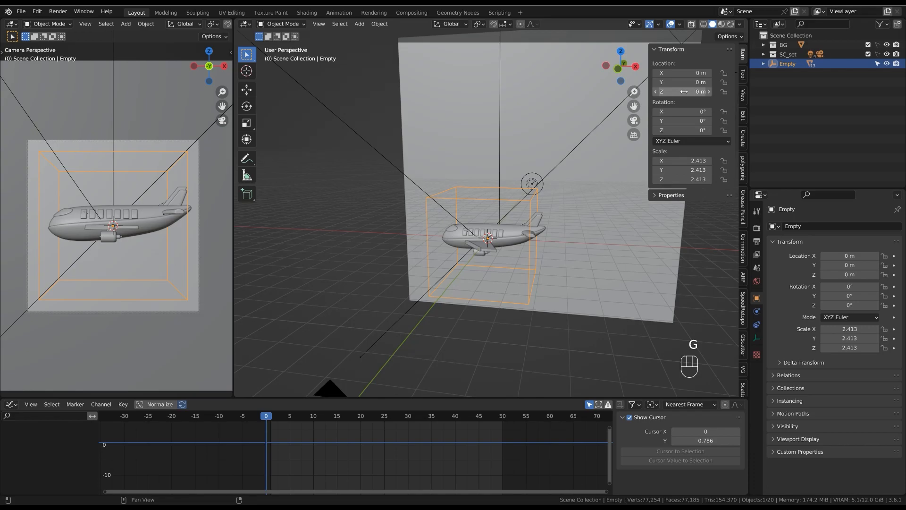
right_click(684, 91)
left_click(684, 101)
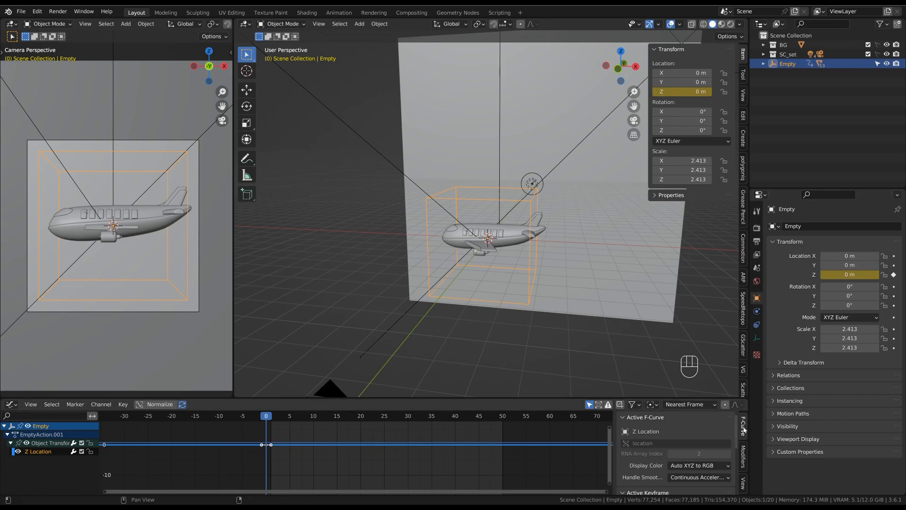
Enlarge the Graph Editor and add a Noise modifier to the empty's Z Location curve.
left_click_drag(713, 397, 714, 297)
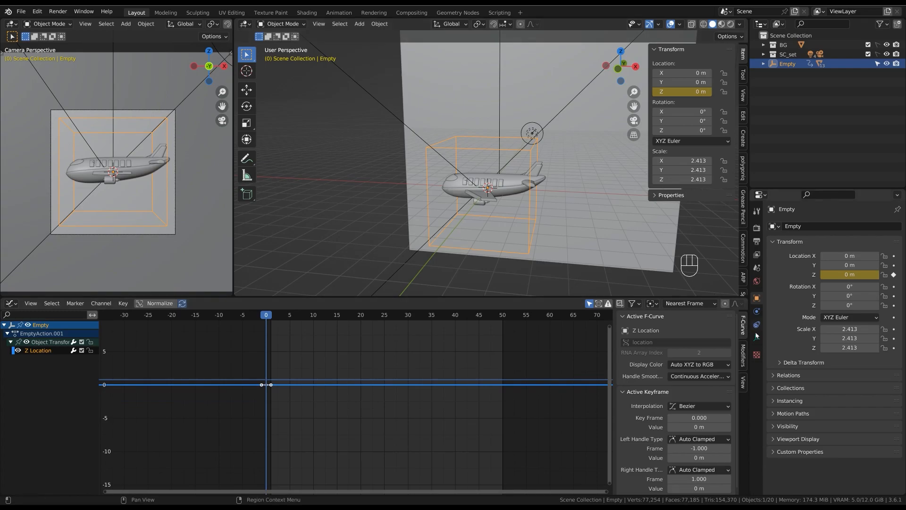
left_click(743, 355)
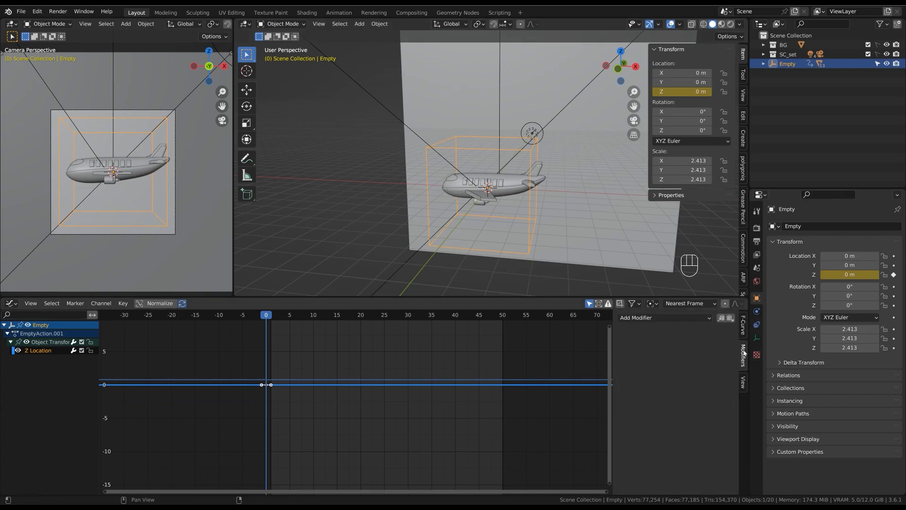
left_click(681, 318)
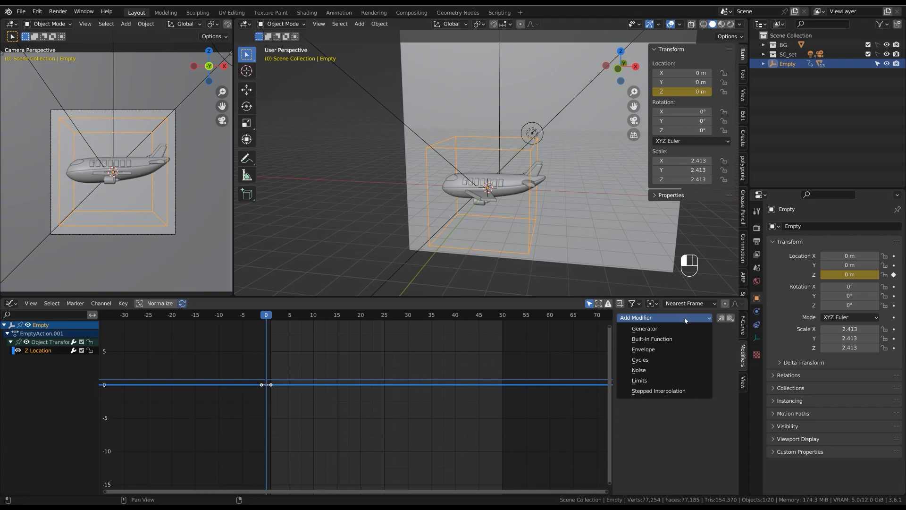
left_click(680, 373)
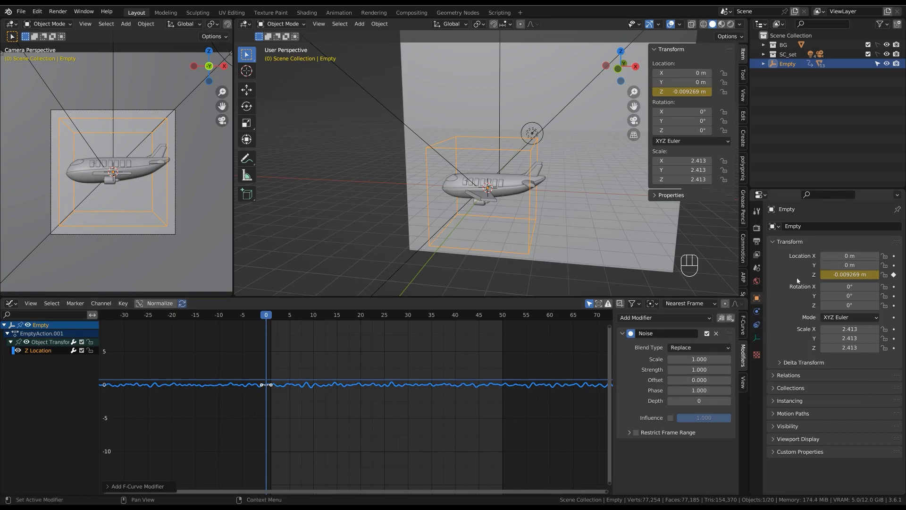
left_click_drag(670, 317, 669, 386)
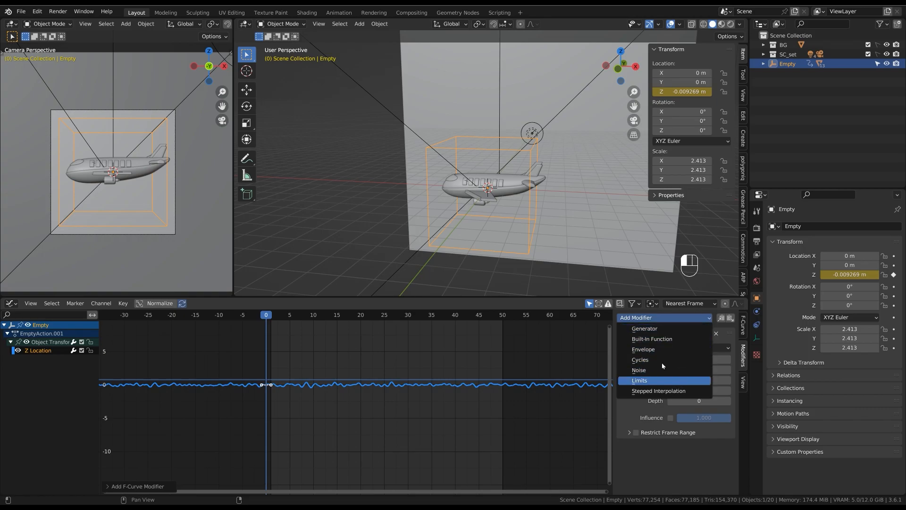
left_click_drag(681, 355, 708, 289)
Play the animation to check the airplane's noise-driven vertical motion.
left_click(339, 386)
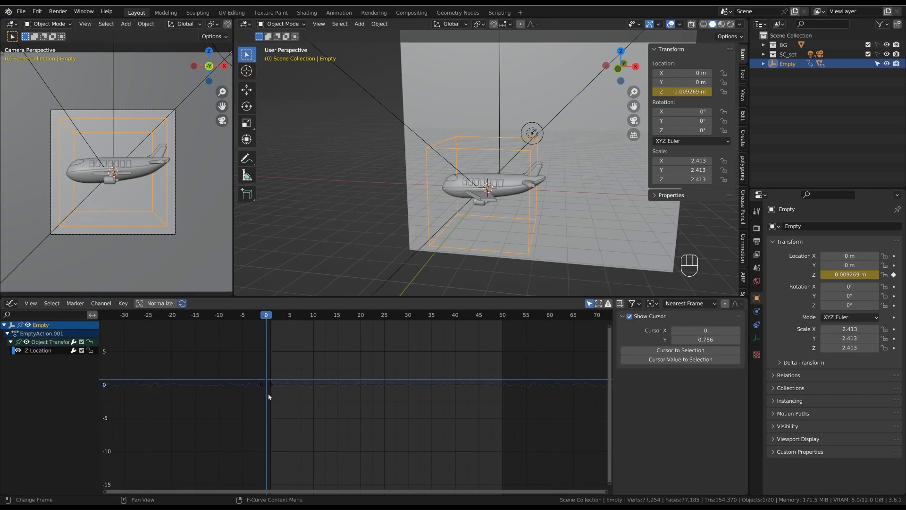
middle_click_drag(322, 388, 335, 401, "ctrl")
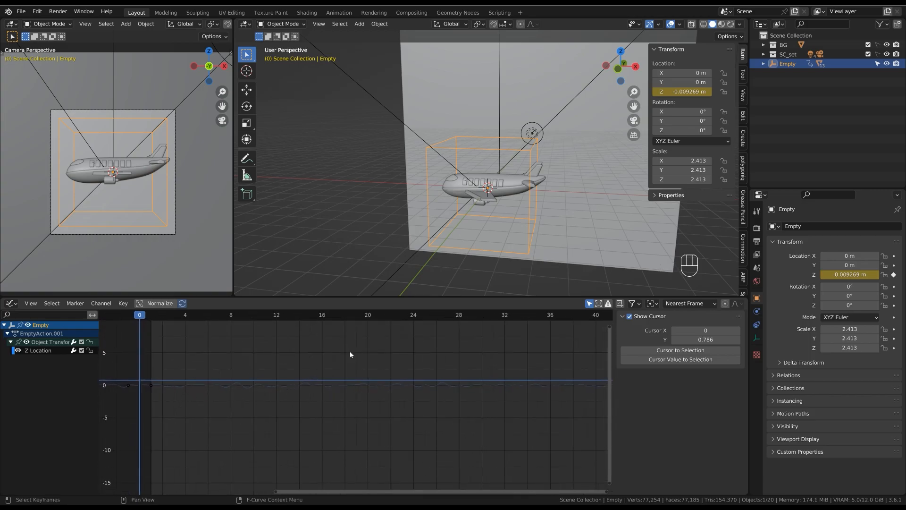
key("space")
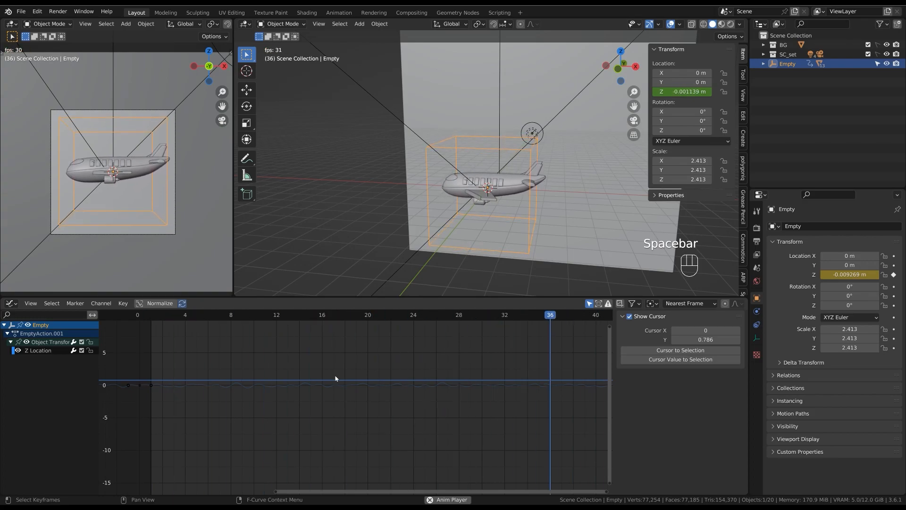
key("space")
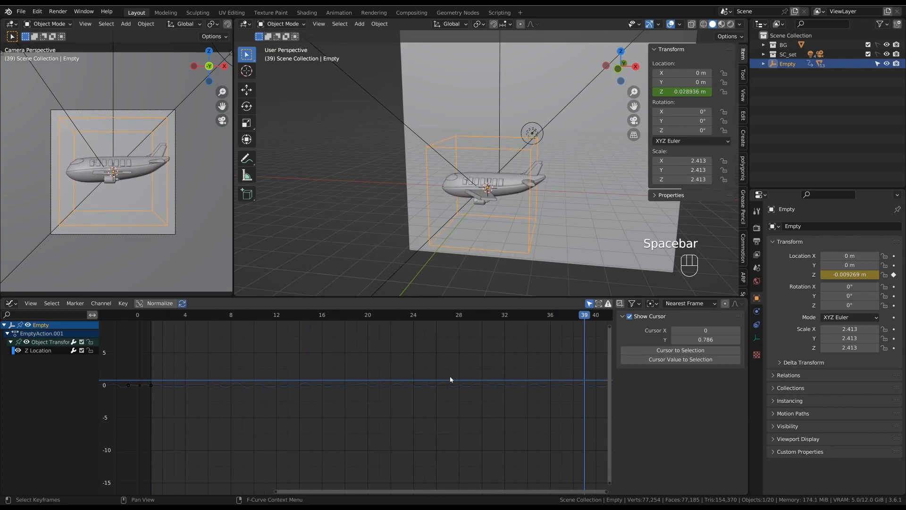
key("space")
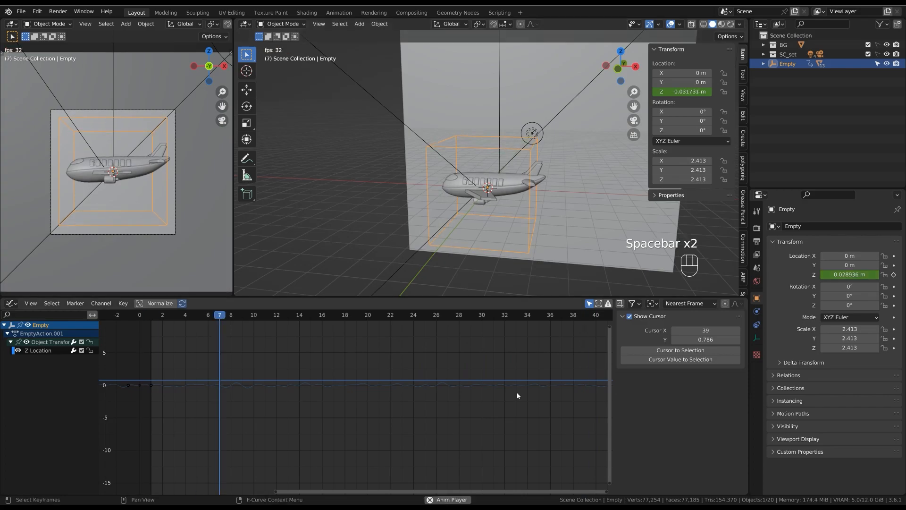
key("space")
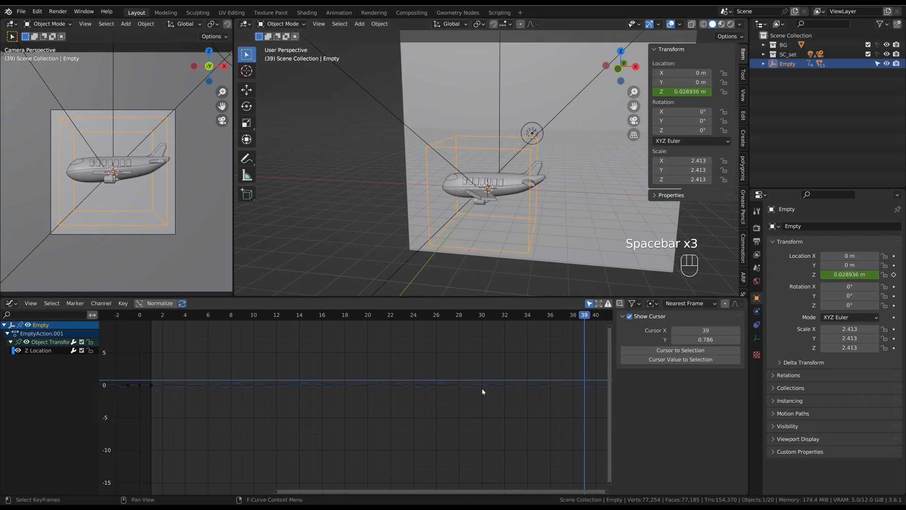
Select the Z Location curve, set its Noise scale to 4.440 and preview the motion.
left_click(39, 350)
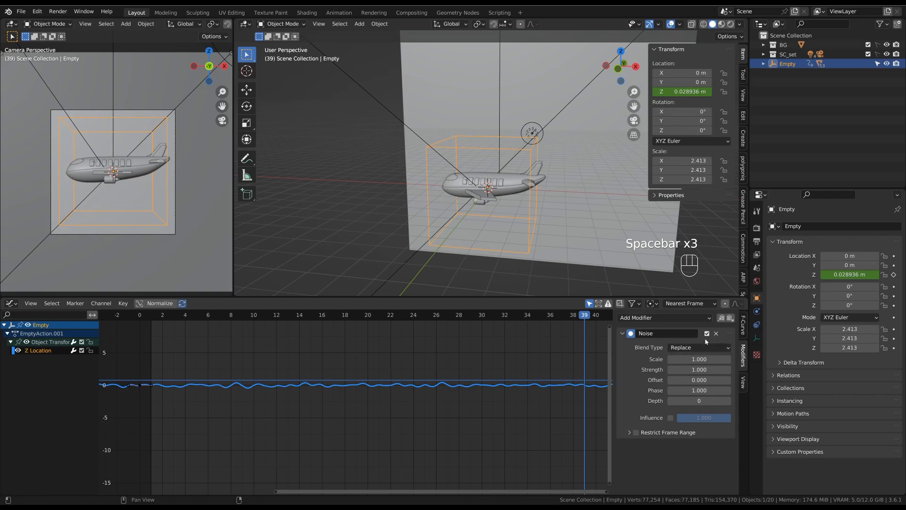
middle_click_drag(605, 230, 584, 194, "ctrl")
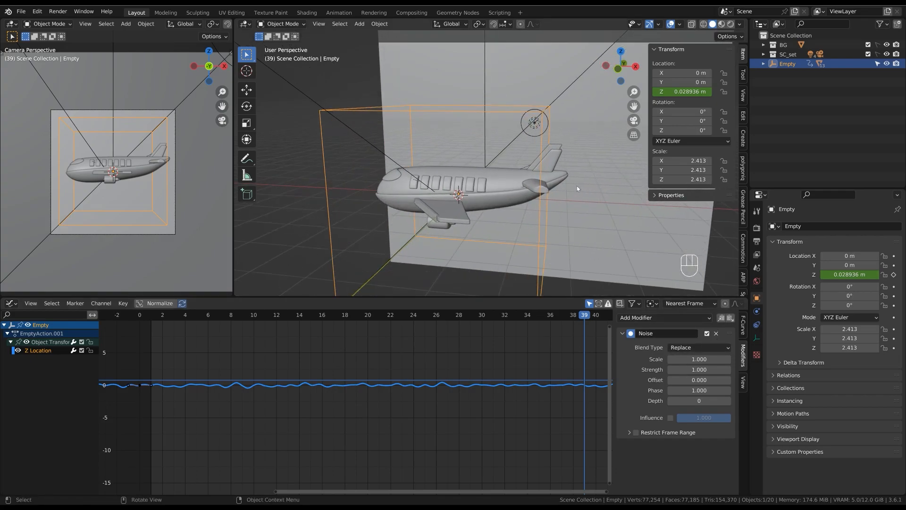
left_click_drag(691, 360, 744, 358)
key("space")
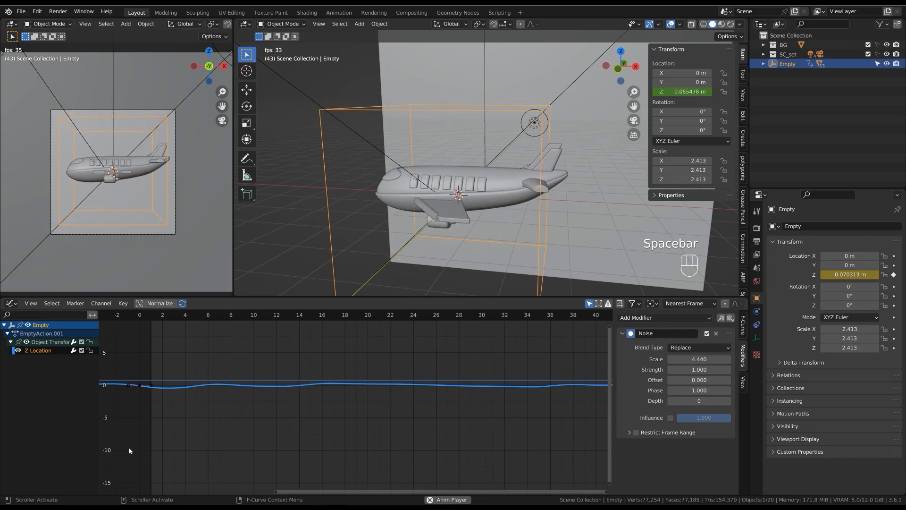
key("space")
Try a Noise strength of 46.000 in playback and undo the strength change.
middle_click_drag(475, 400, 461, 441, "ctrl")
left_click_drag(698, 369, 732, 367)
key("space")
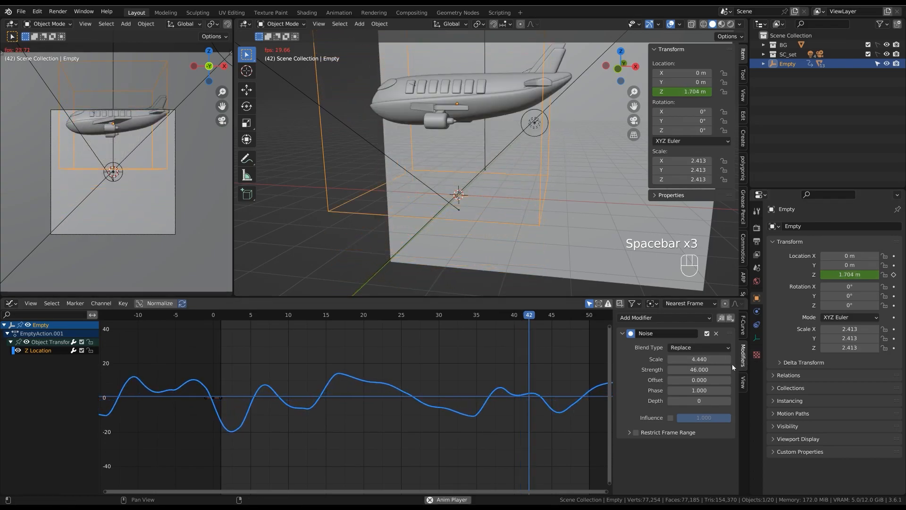
key("space")
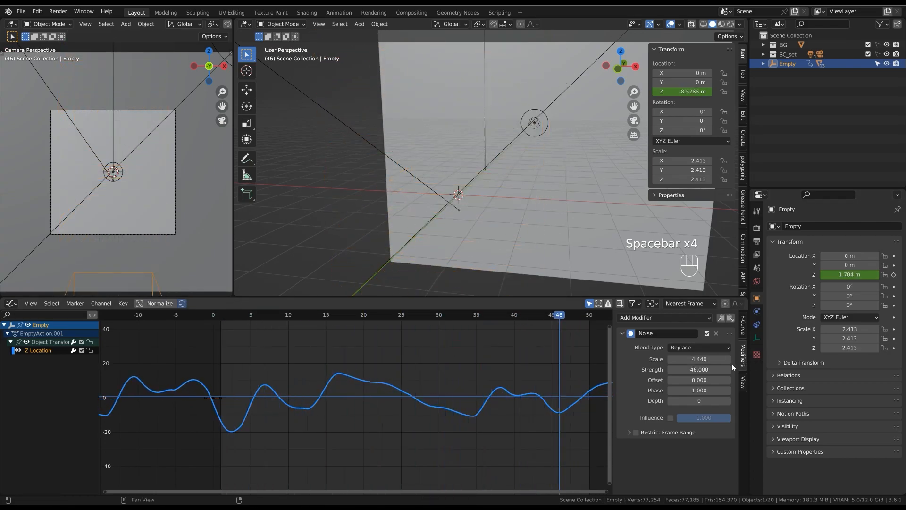
key("ctrl+z")
key("ctrl+z")
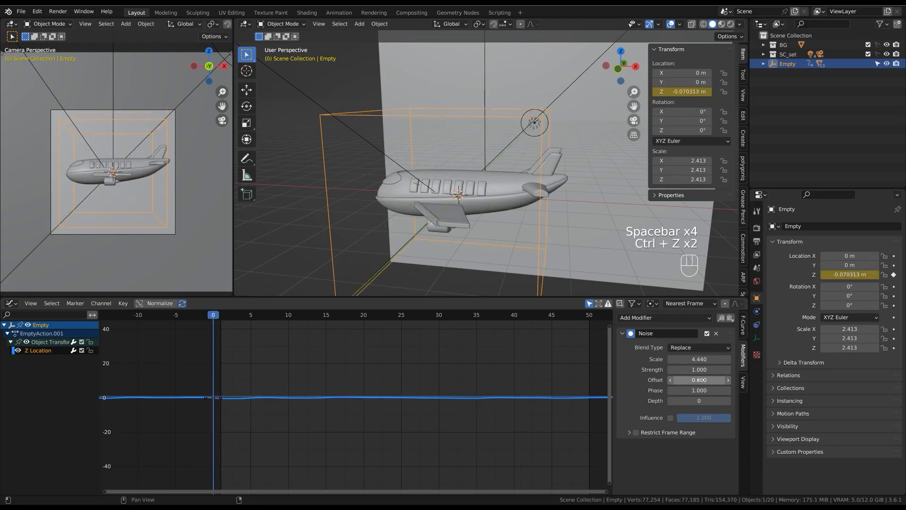
Set the Noise strength to 30.300 and try a different offset, undoing the offset change.
left_click_drag(723, 370, 739, 367)
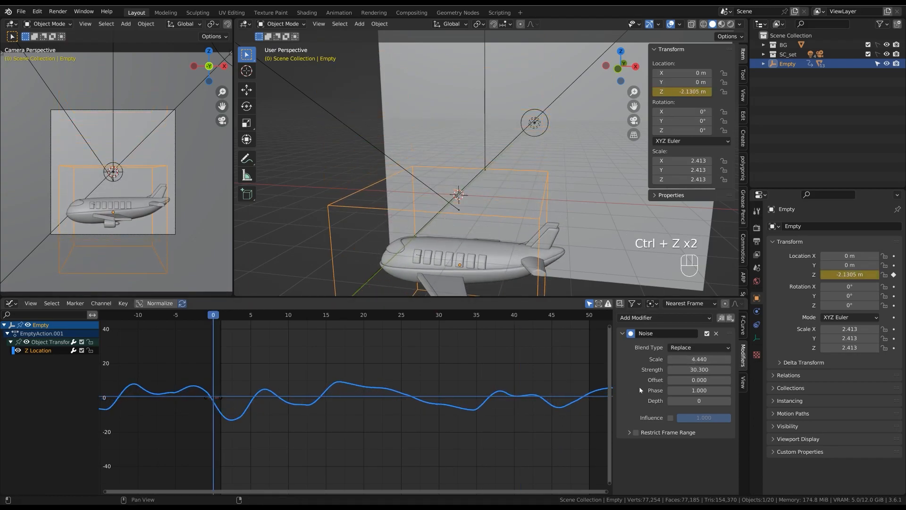
left_click_drag(697, 380, 495, 440)
key("ctrl+z")
Set the Noise modifier's phase to 42.900 and preview the airplane's motion.
left_click_drag(702, 390, 742, 385)
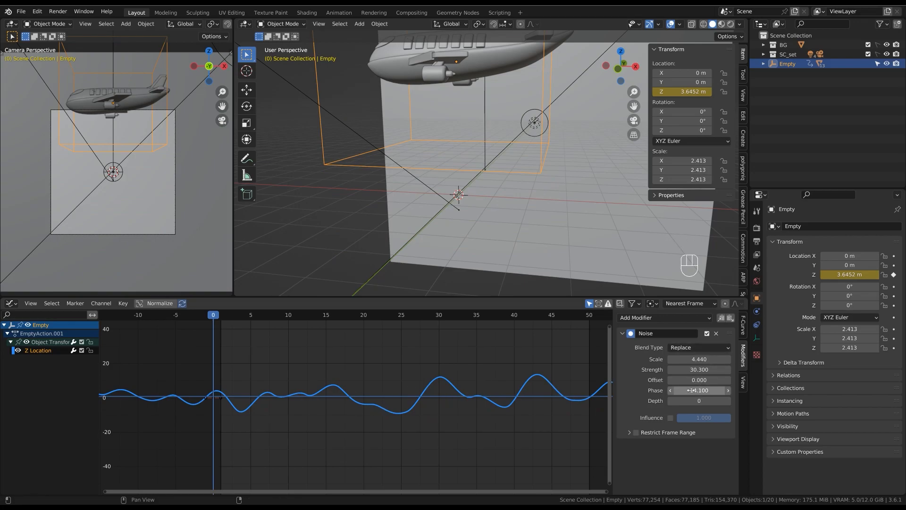
left_click_drag(697, 390, 769, 386)
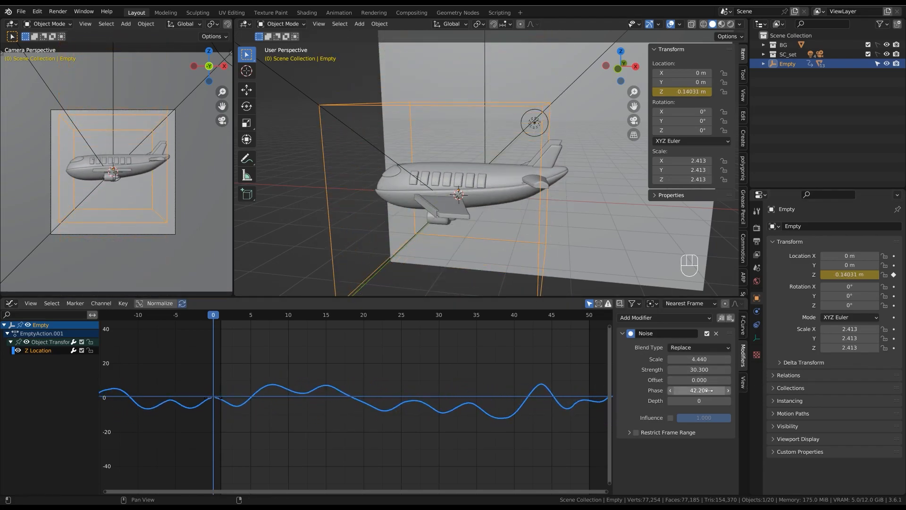
left_click_drag(699, 390, 703, 390)
key("space")
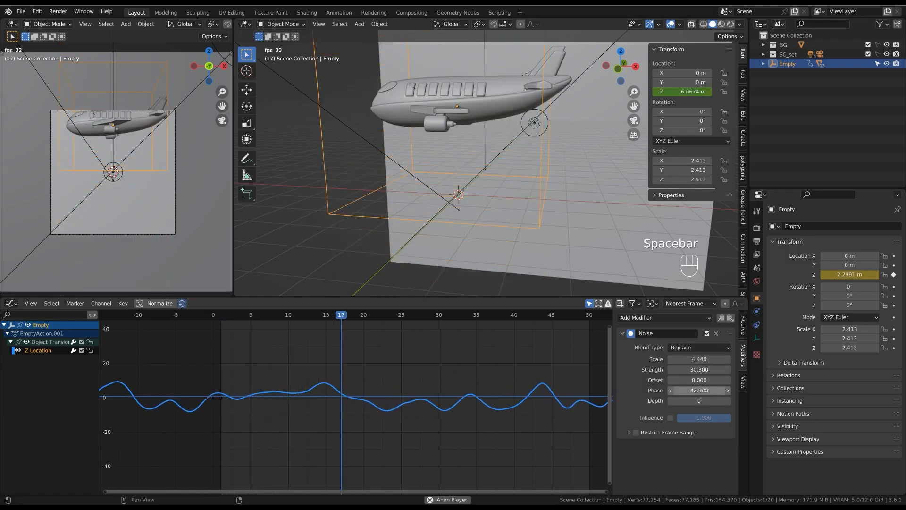
key("space")
Set the Noise strength to 11.510 and the scale to 10.430, checking the motion in playback.
left_click_drag(713, 370, 295, 440)
key("space")
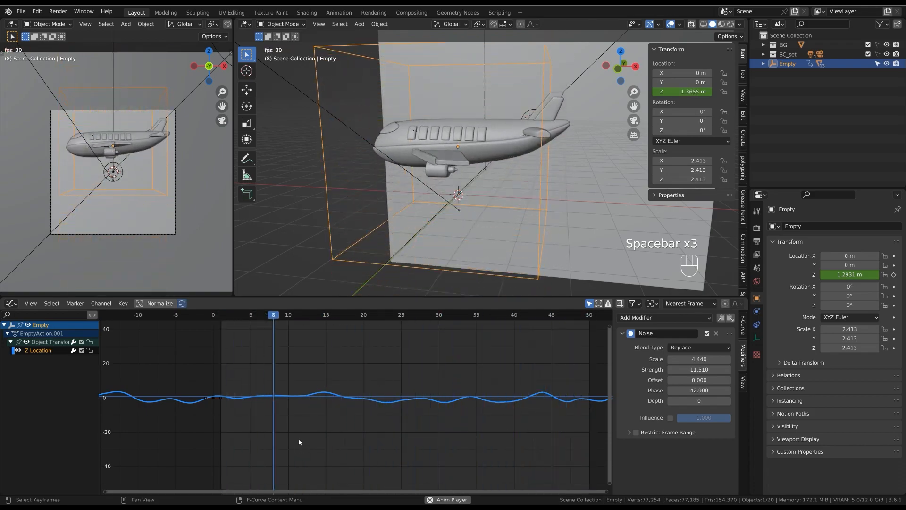
key("space")
left_click_drag(701, 359, 823, 357, "shift")
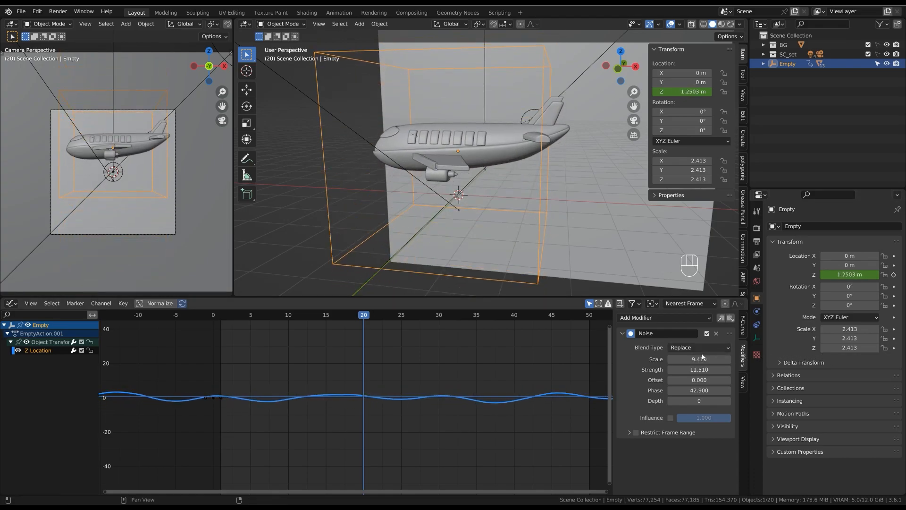
left_click_drag(703, 359, 730, 360, "shift")
key("space")
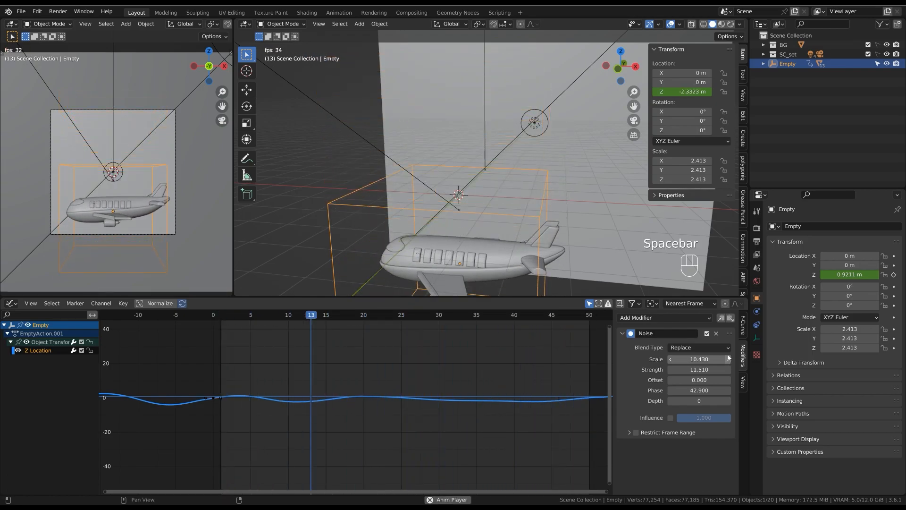
key("space")
Set the Noise scale to 17, return to frame 0 and play the animation.
left_click_drag(728, 357, 710, 361)
left_click(710, 362)
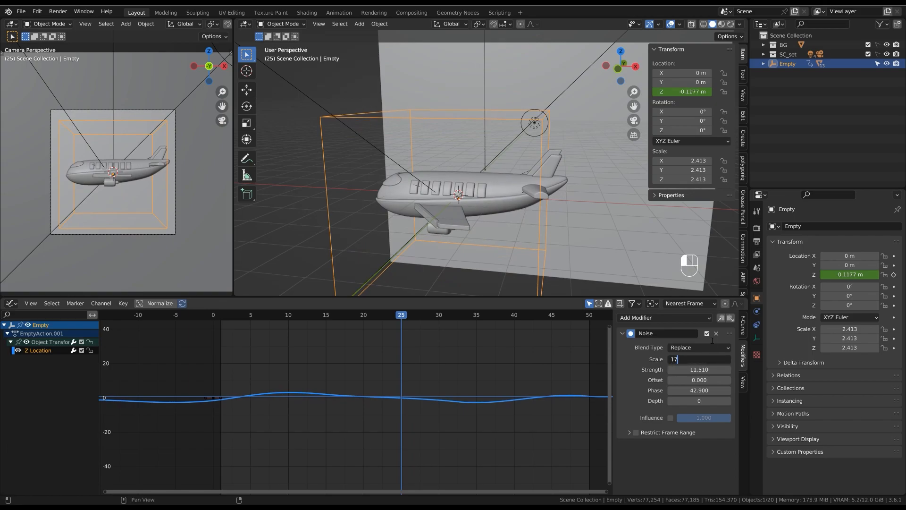
key("Return")
left_click_drag(401, 315, 213, 316)
key("space")
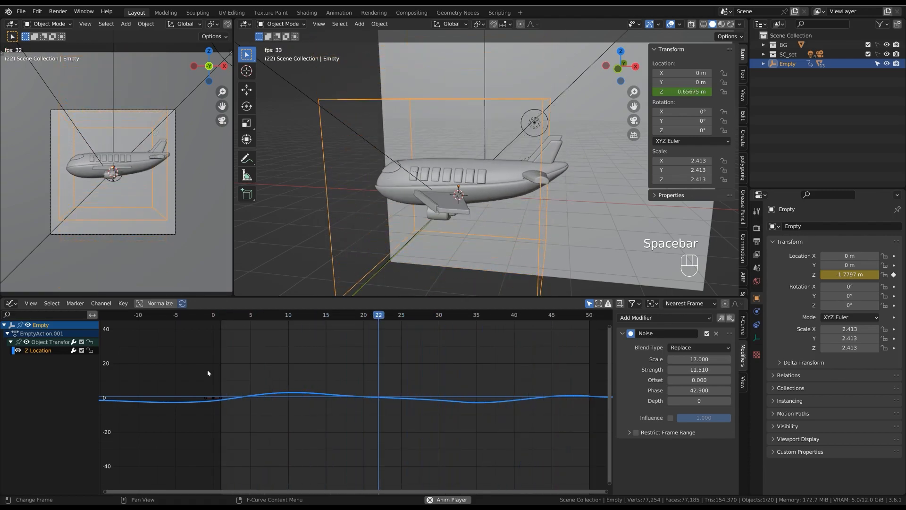
key("space")
Set the Noise strength to 0.5 and preview the airplane's gentle vertical motion.
left_click(706, 369)
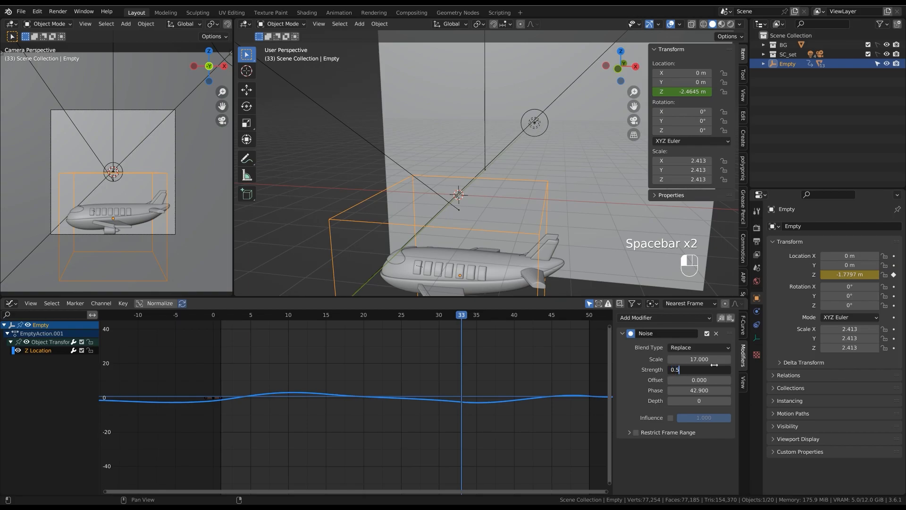
type("0.5")
key("Return")
key("space")
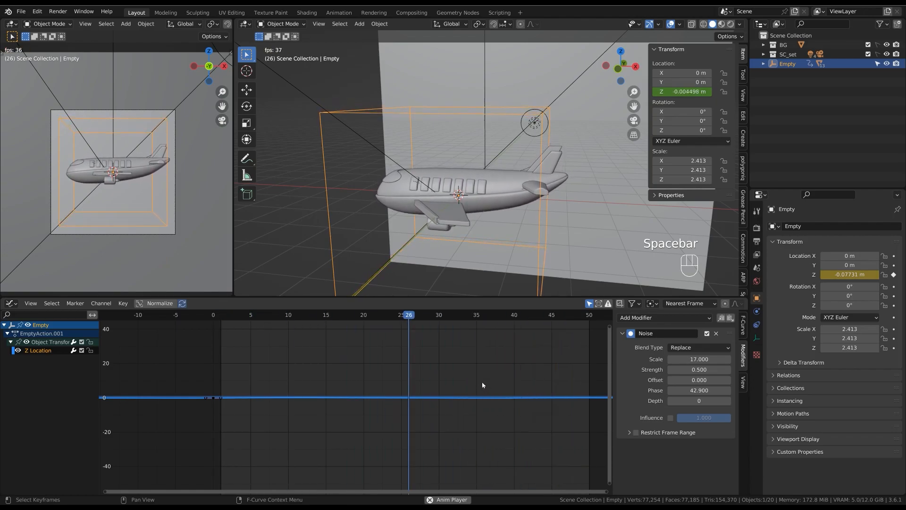
left_click(553, 370)
key("space")
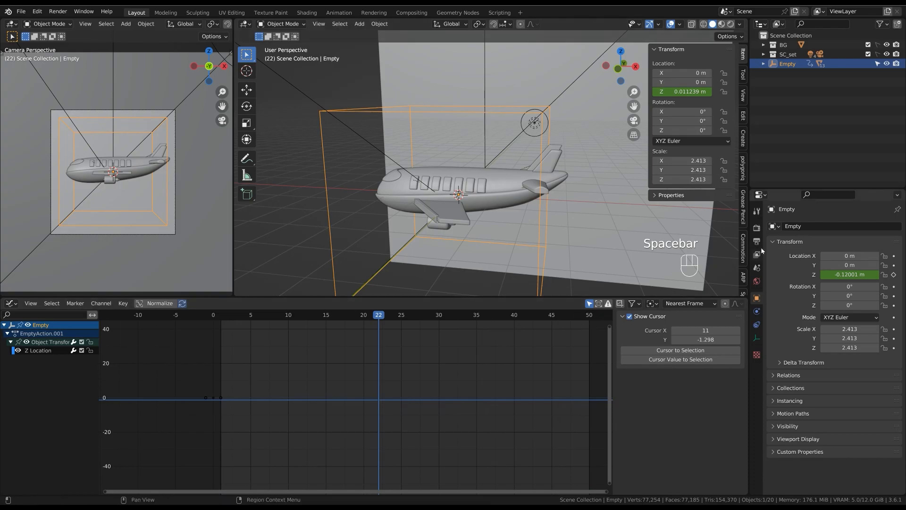
Set the scene's end frame to 120 in the output frame range.
left_click(756, 241)
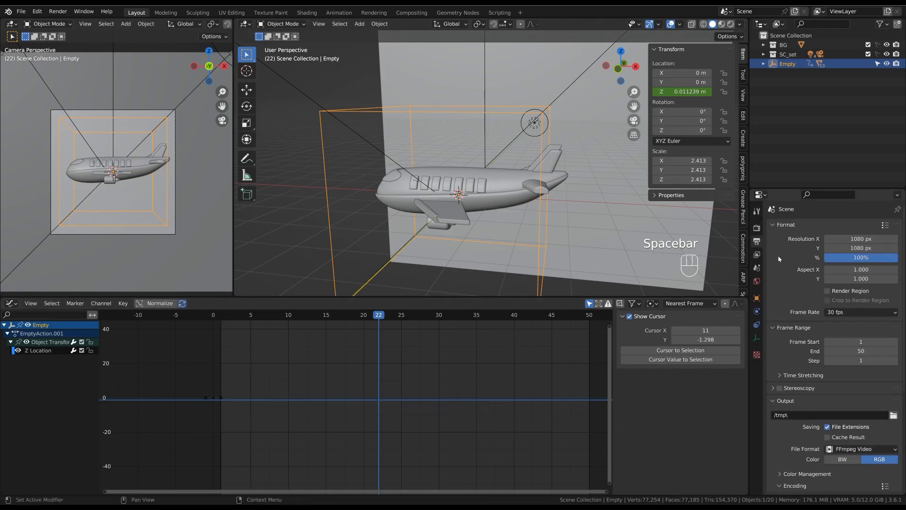
left_click(870, 350)
type("120")
key("Return")
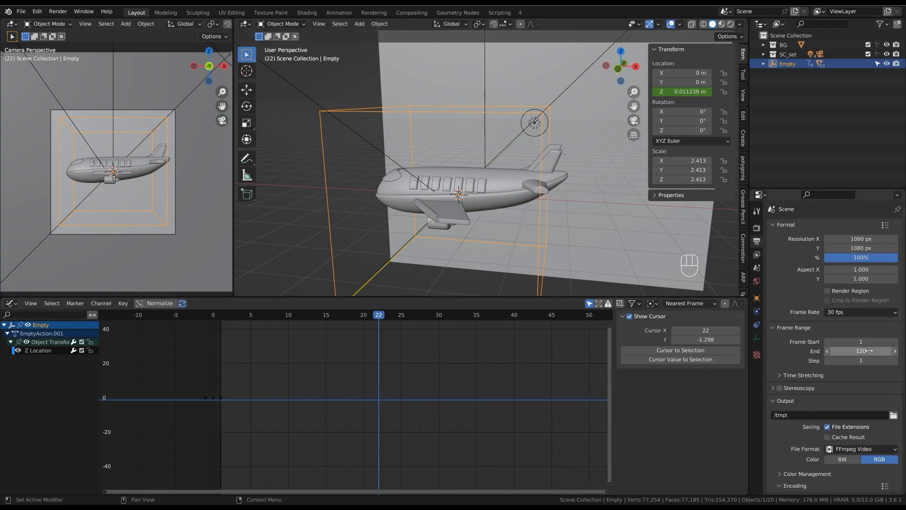
Play the extended animation from frame 0 and look at the airplane in the right orthographic view.
scroll(485, 348, "down", 6)
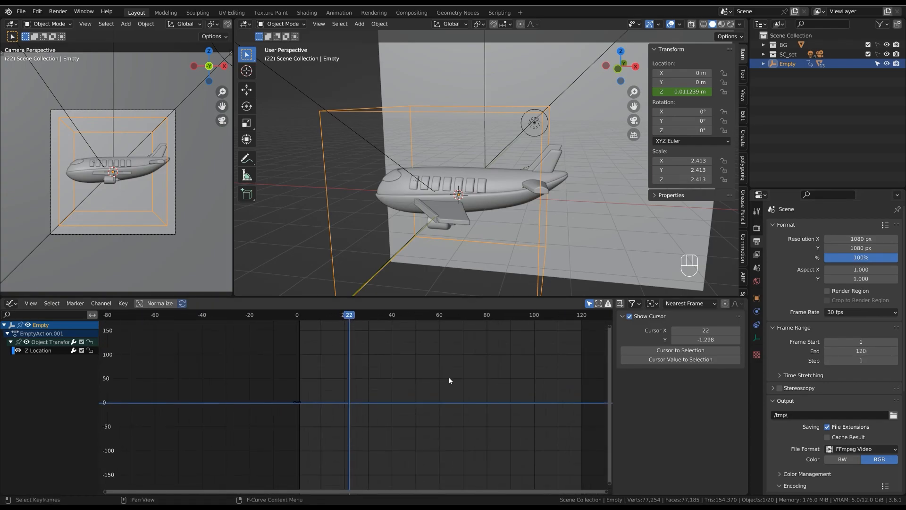
scroll(411, 378, "up", 3)
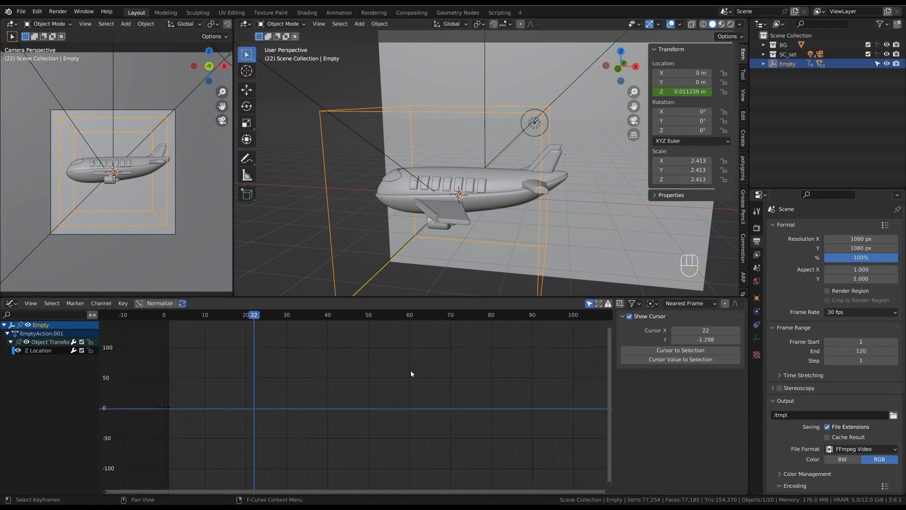
left_click(164, 314)
key("space")
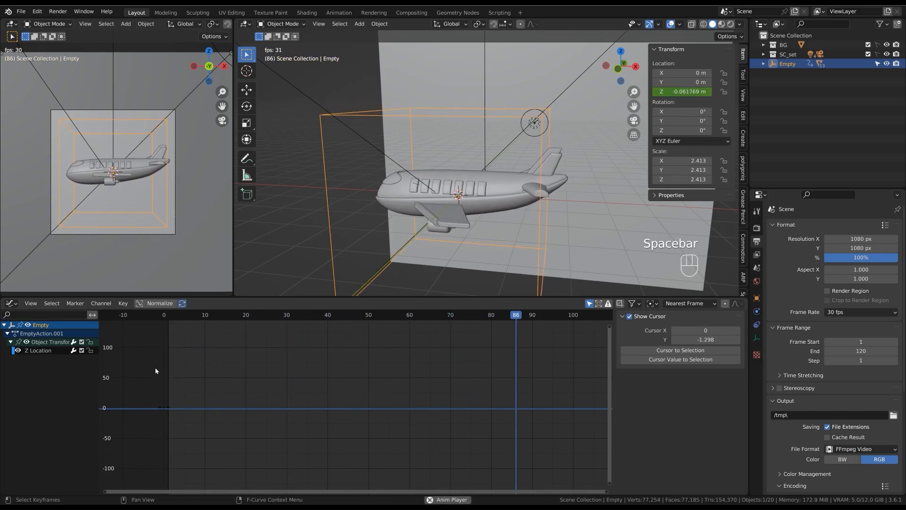
key("space")
middle_click_drag(557, 229, 571, 203)
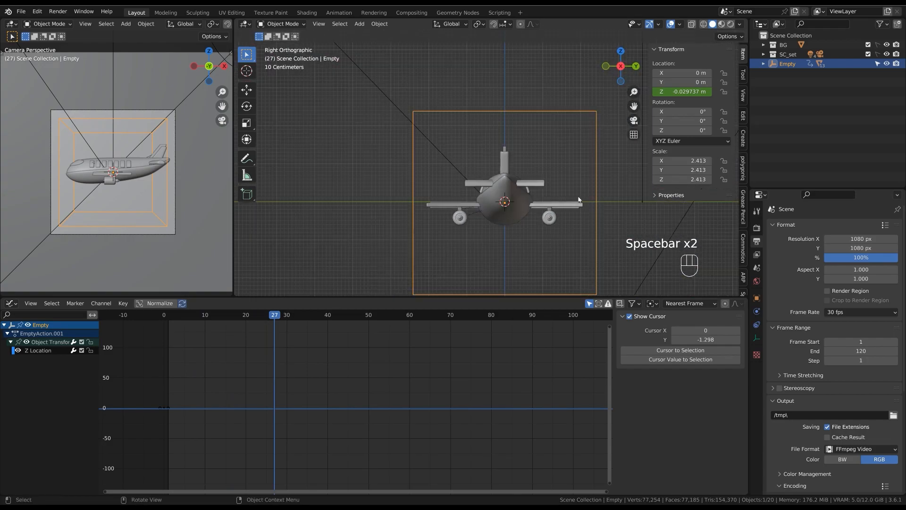
At frame 0, insert a single keyframe on the empty's X rotation at 0°.
key("r")
right_click(570, 186)
left_click_drag(275, 317, 157, 353)
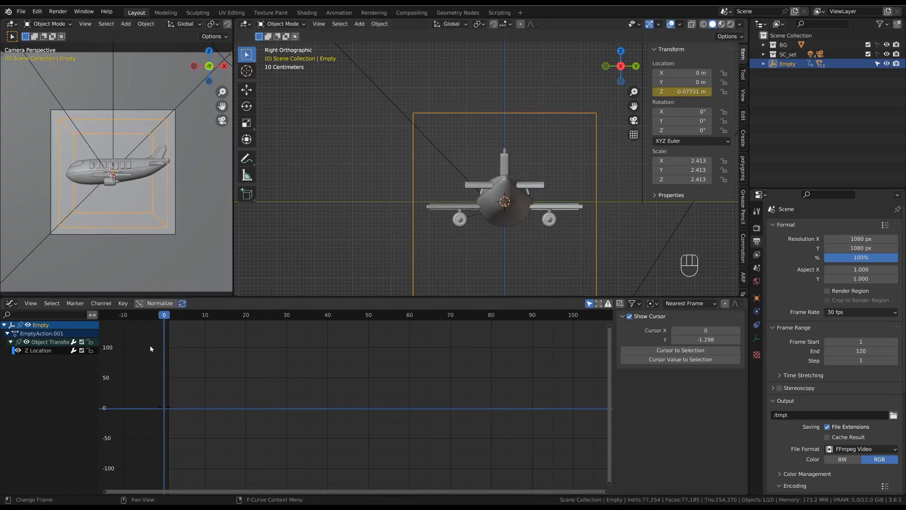
key("ctrl+z")
key("ctrl+z")
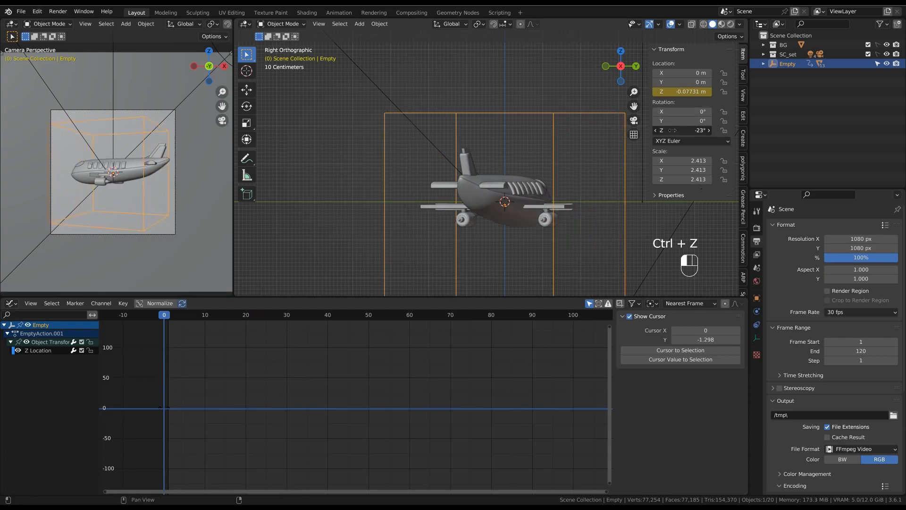
mouse_move(689, 112)
left_mouse_down()
mouse_move(661, 112)
mouse_move(689, 113)
left_mouse_up()
key("ctrl+z")
right_click(693, 111)
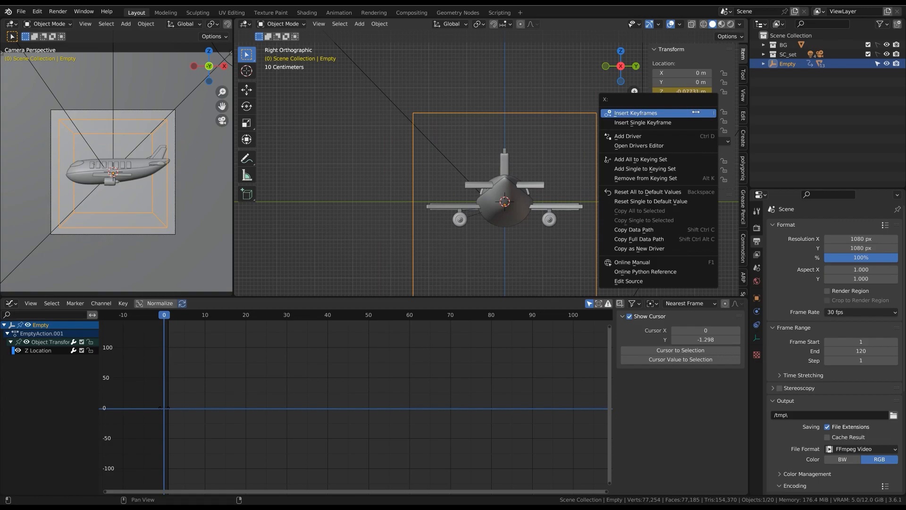
left_click(710, 122)
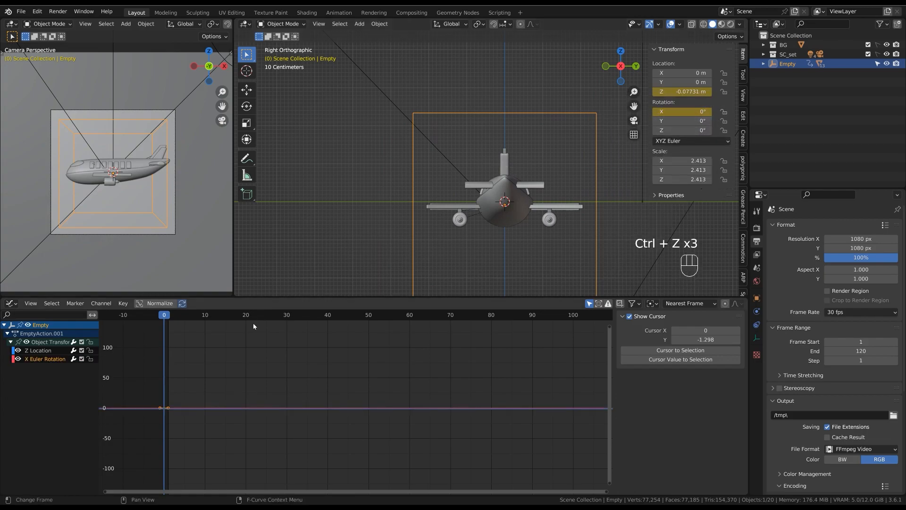
At frame 15, set the empty's X rotation to -15° and insert a single keyframe on it.
mouse_move(231, 319)
left_mouse_down()
mouse_move(239, 326)
mouse_move(225, 335)
left_mouse_up()
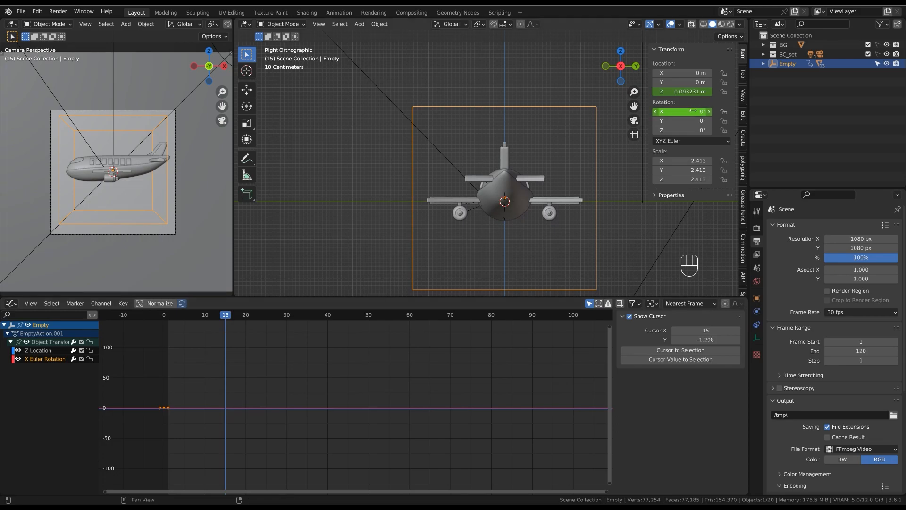
mouse_move(690, 112)
left_mouse_down("shift")
mouse_move(713, 121)
mouse_move(652, 133)
mouse_move(685, 115)
left_mouse_up("shift")
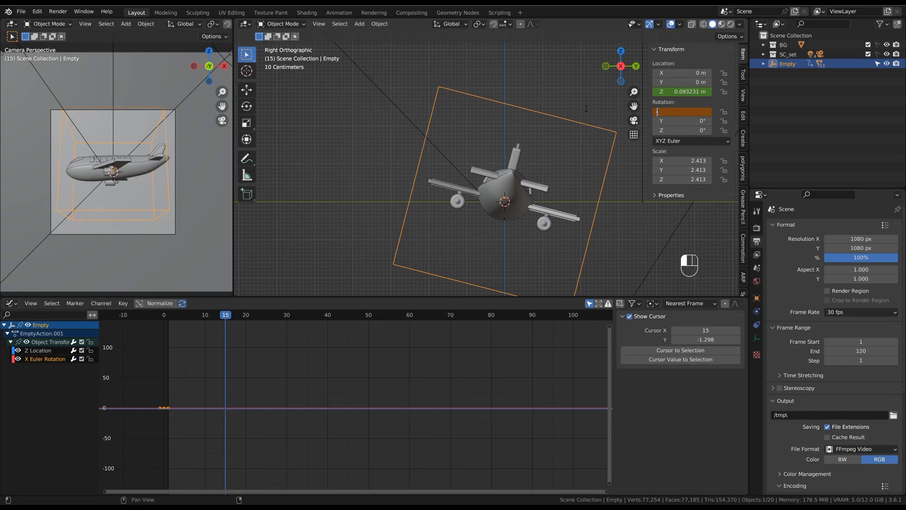
key("Return")
right_click(689, 112)
left_click(689, 113)
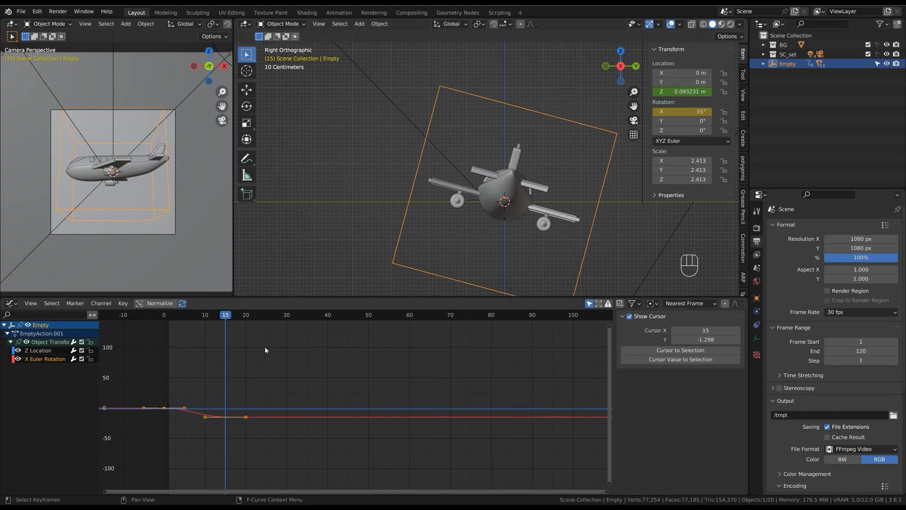
Duplicate the empty's frame 0 keyframes to frame 35 in the graph editor.
left_click_drag(228, 321, 307, 357)
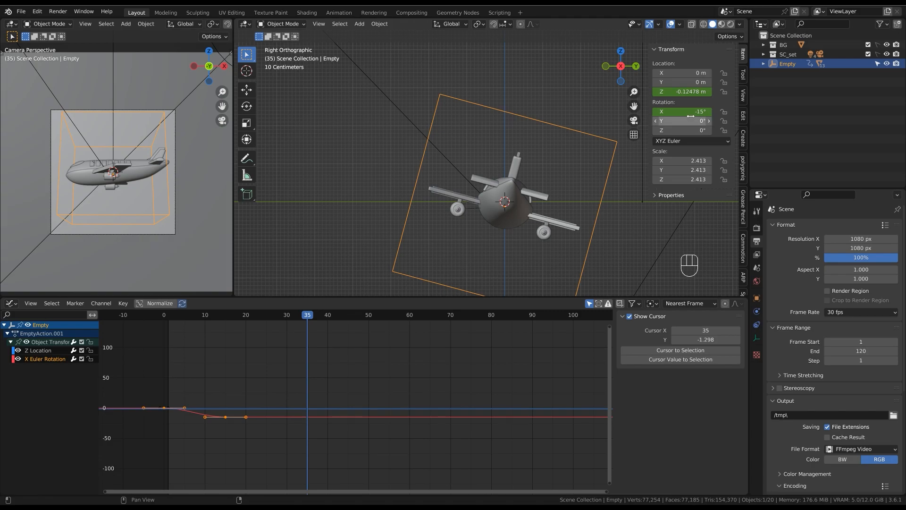
left_click_drag(191, 452, 143, 366)
key("shift+d")
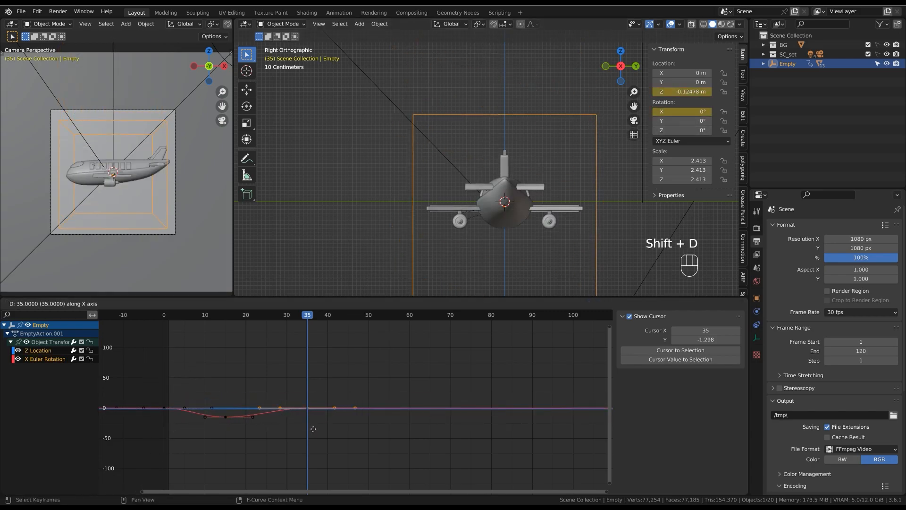
left_click(311, 433)
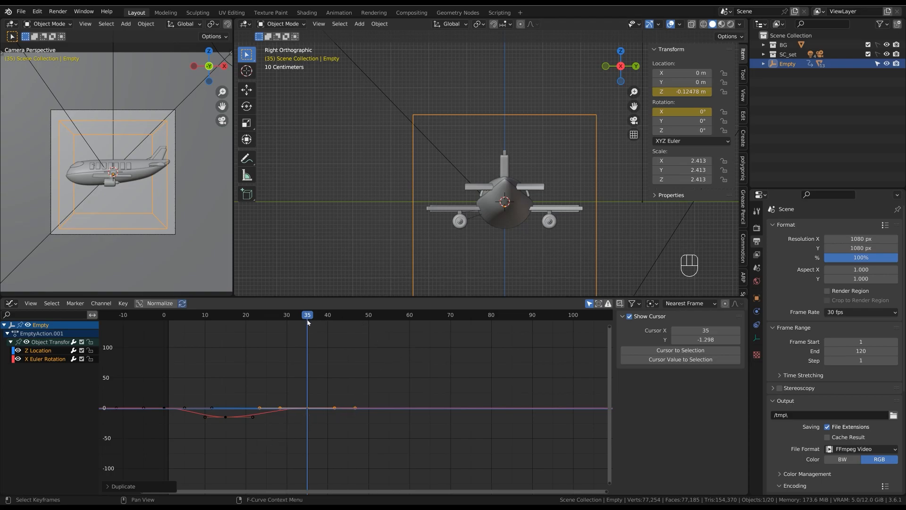
At frame 50, keyframe only the empty's X rotation at 15° and play back the rocking motion.
left_click_drag(309, 318, 369, 347)
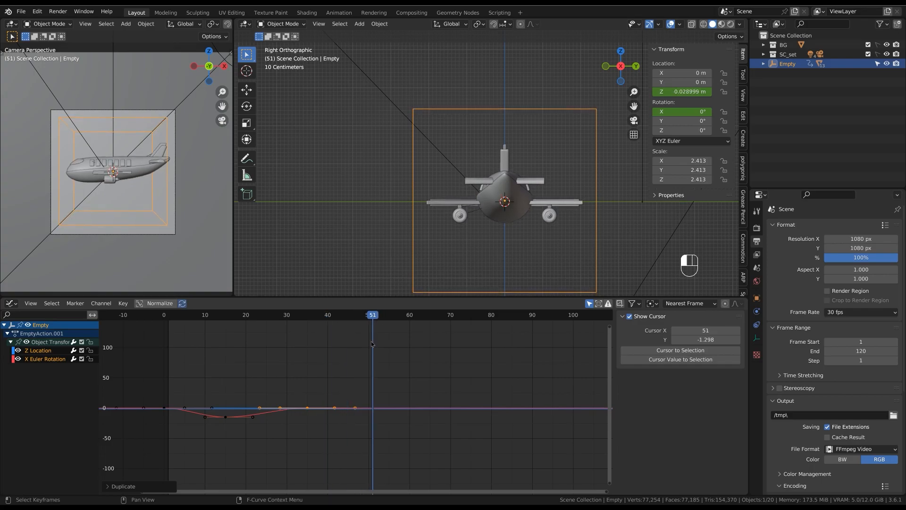
mouse_move(692, 112)
left_mouse_down()
mouse_move(707, 112)
mouse_move(696, 112)
left_mouse_up()
left_click(696, 109)
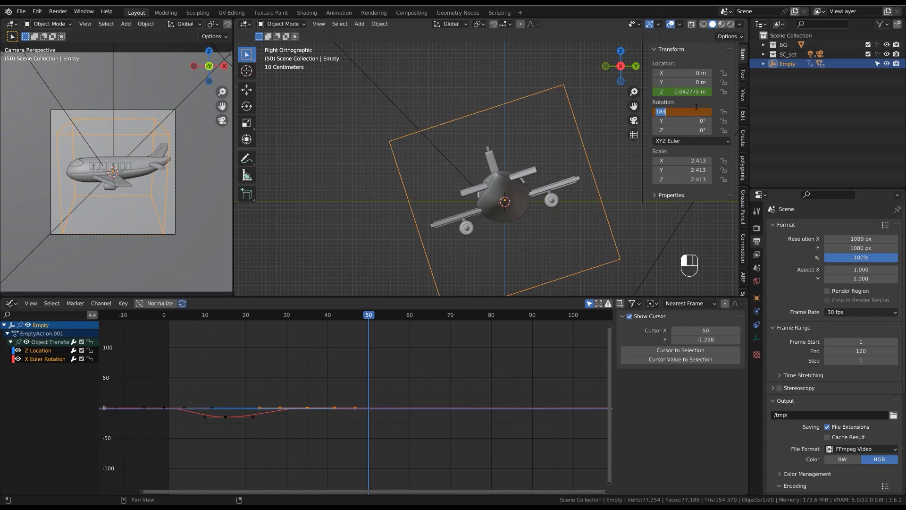
key("Return")
right_click(684, 113)
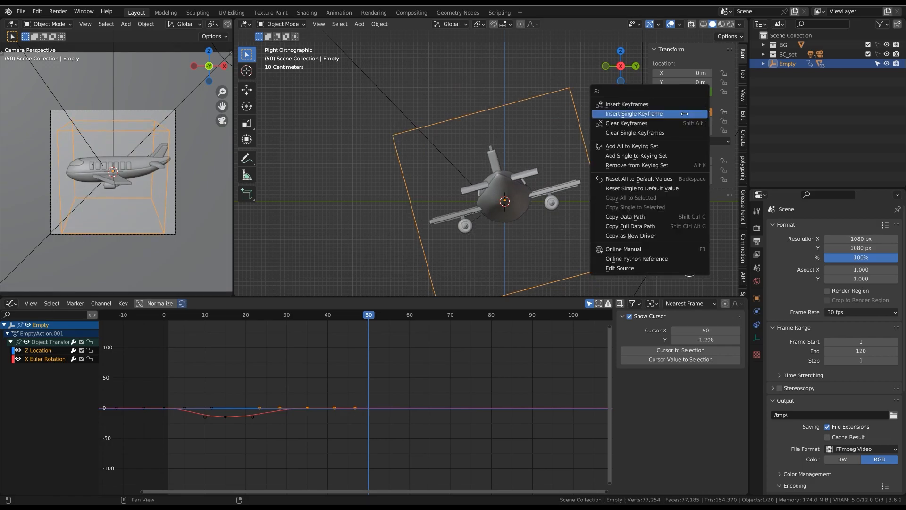
left_click(684, 114)
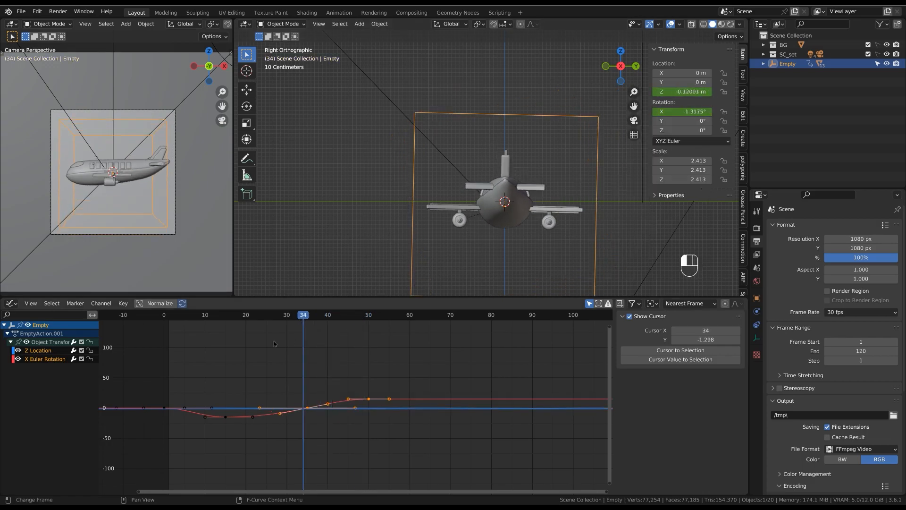
key("space")
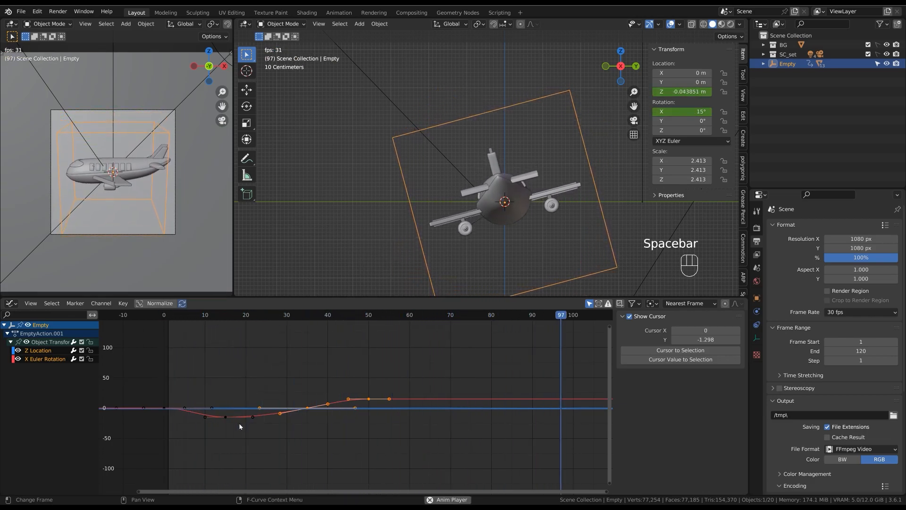
key("space")
Try to extend the rocking by duplicating the frame 15 keyframe and the whole set of keyframes further along the timeline.
middle_click_drag(454, 370, 415, 363)
left_click_drag(166, 463, 216, 396)
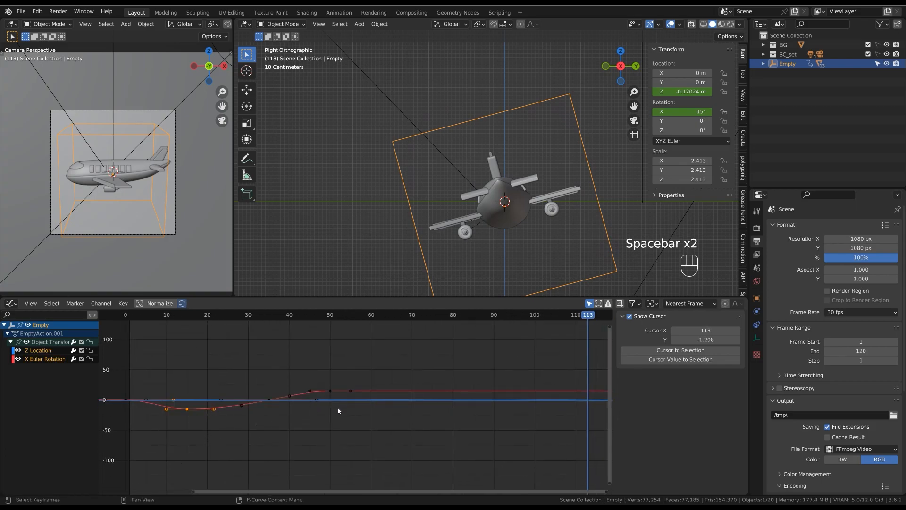
key("shift+d")
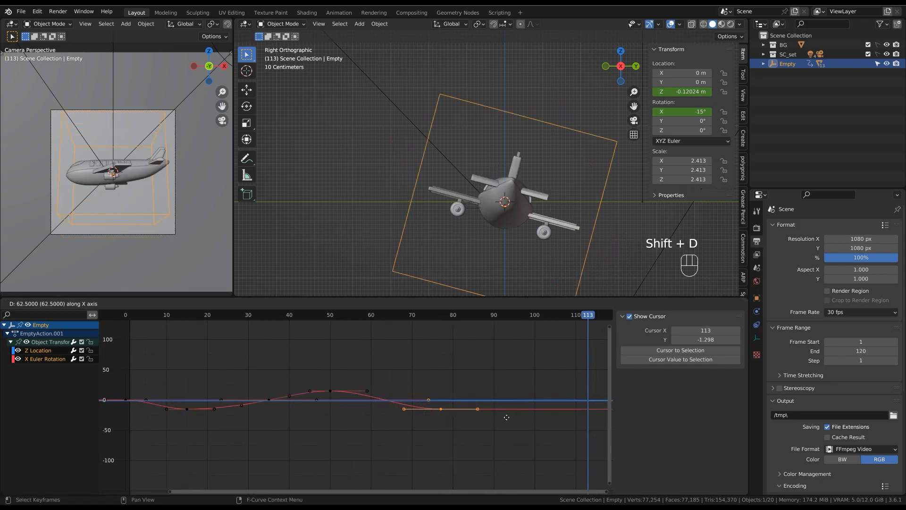
key("ctrl+z")
middle_click_drag(516, 421, 397, 399, "ctrl")
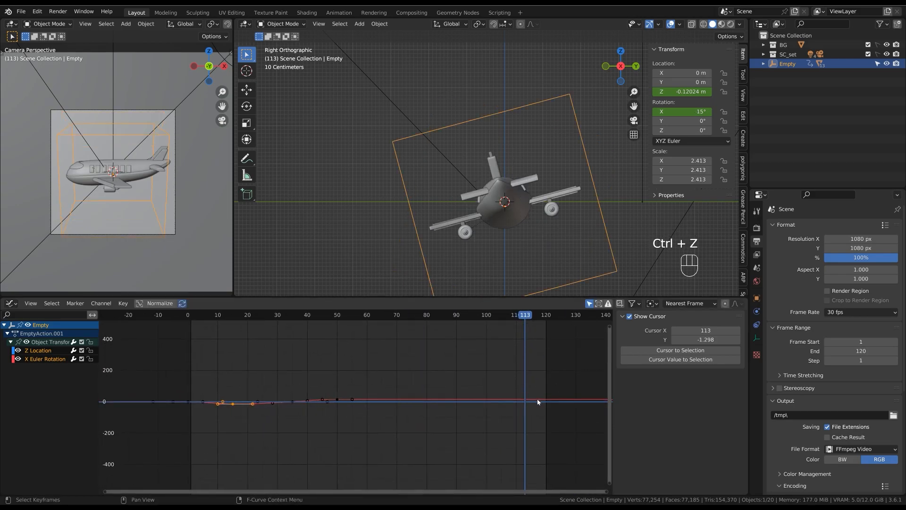
left_click_drag(183, 452, 395, 365)
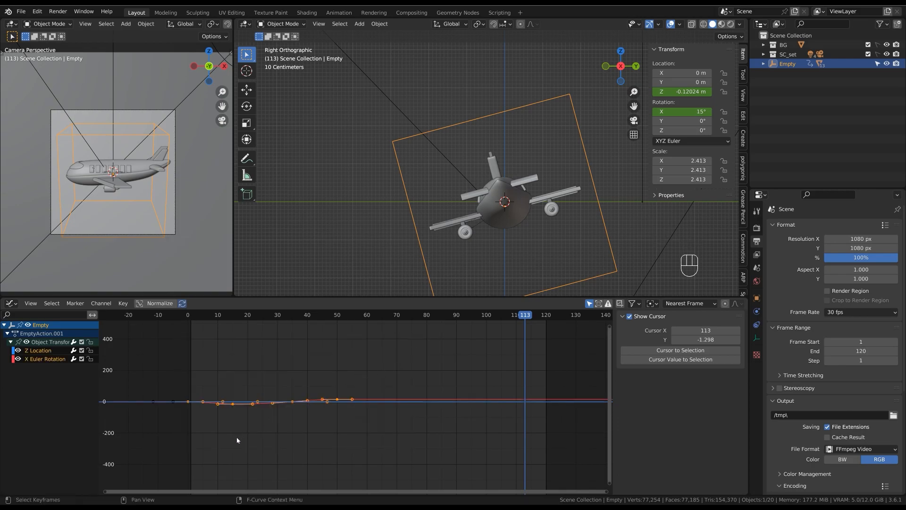
key("shift+d")
key("ctrl+z")
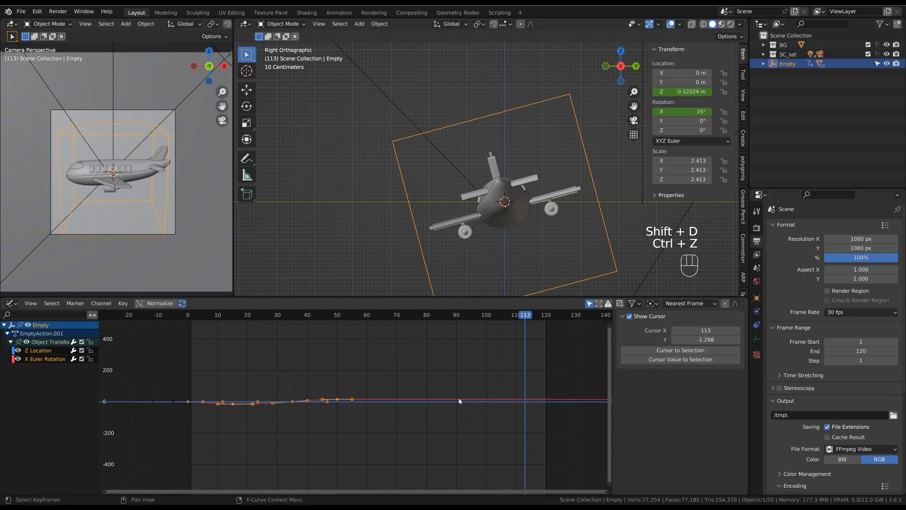
Add a Cycles modifier to the X Euler Rotation curve and play the animation from frame 0.
left_click(46, 359)
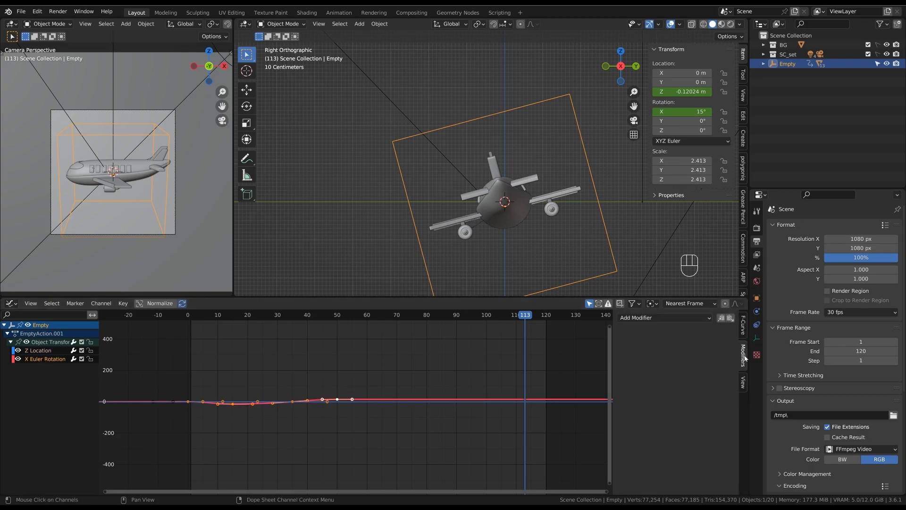
left_click(678, 319)
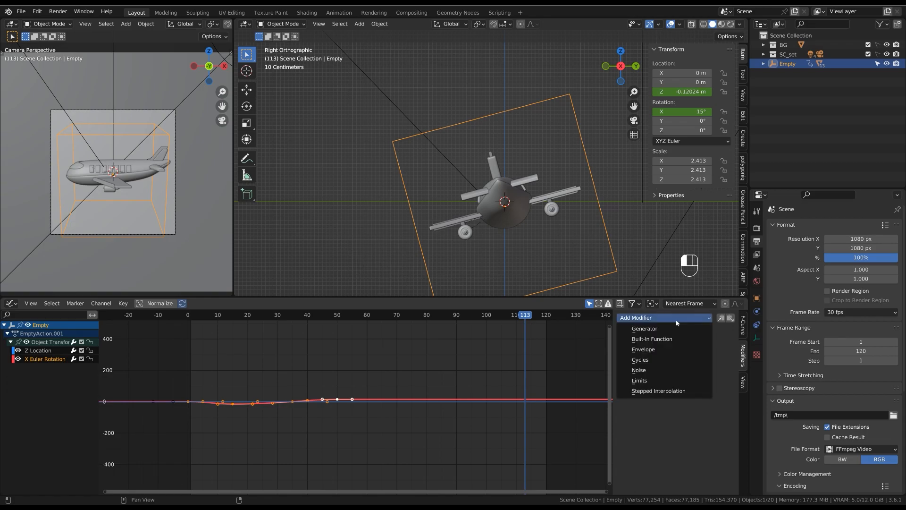
left_click(664, 363)
left_click_drag(524, 317, 186, 316)
key("space")
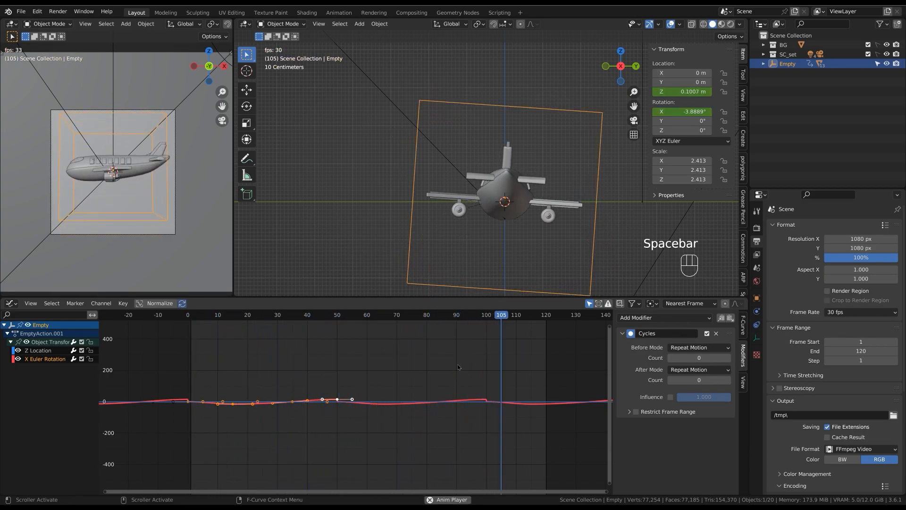
left_click(453, 409)
right_click(384, 421, "alt")
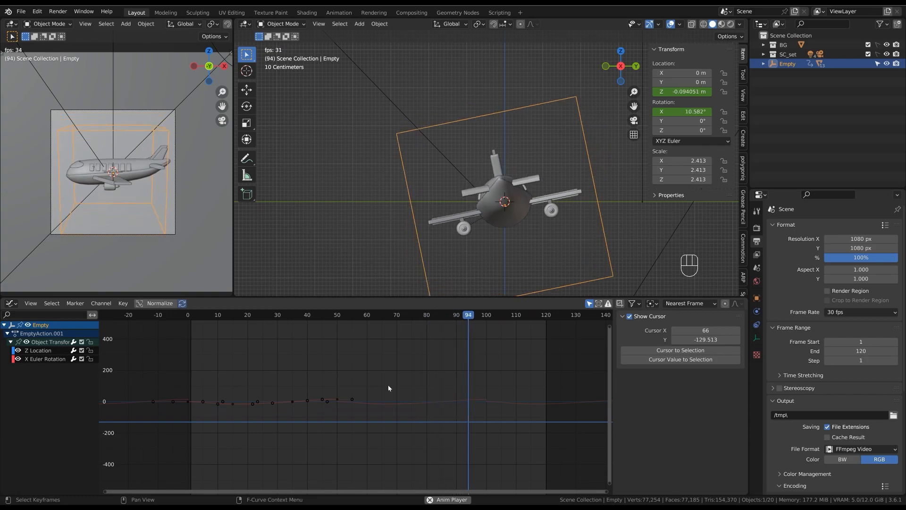
key("space")
Duplicate the frame 0 keyframes to frame 75 to close the rotation cycle.
middle_click_drag(380, 391, 526, 374, "ctrl")
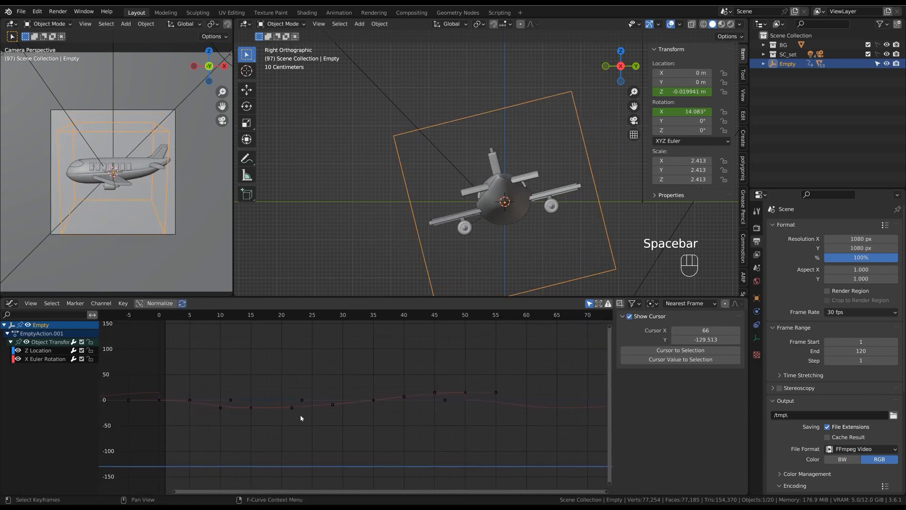
left_click_drag(180, 315, 496, 415)
middle_click_drag(479, 404, 450, 394)
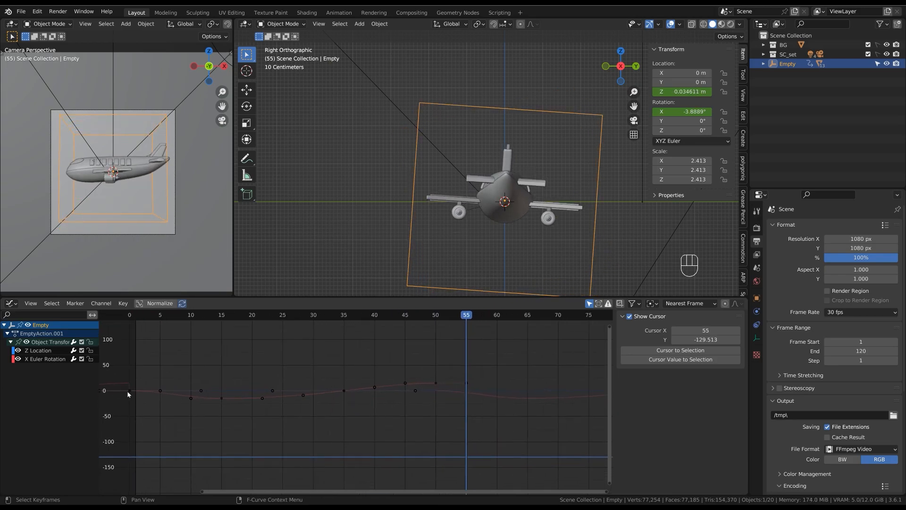
left_click_drag(122, 414, 161, 366)
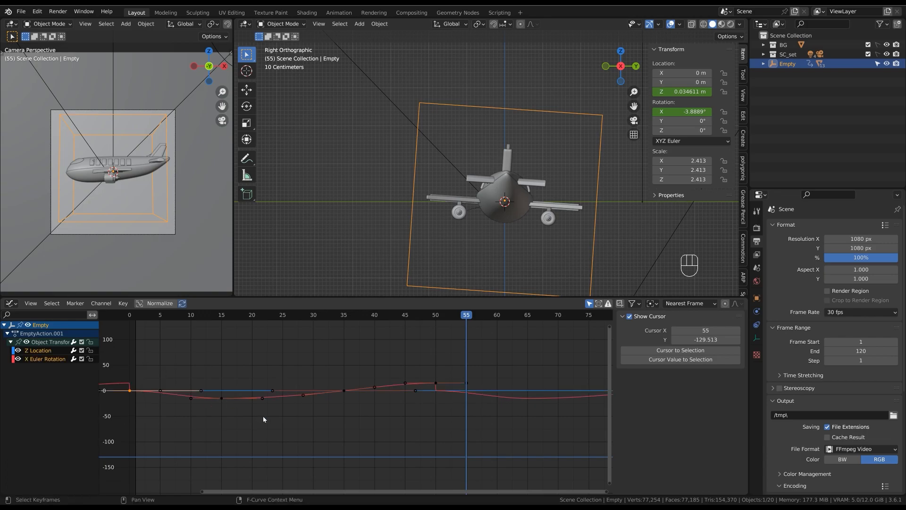
middle_click_drag(498, 397, 407, 414, "ctrl")
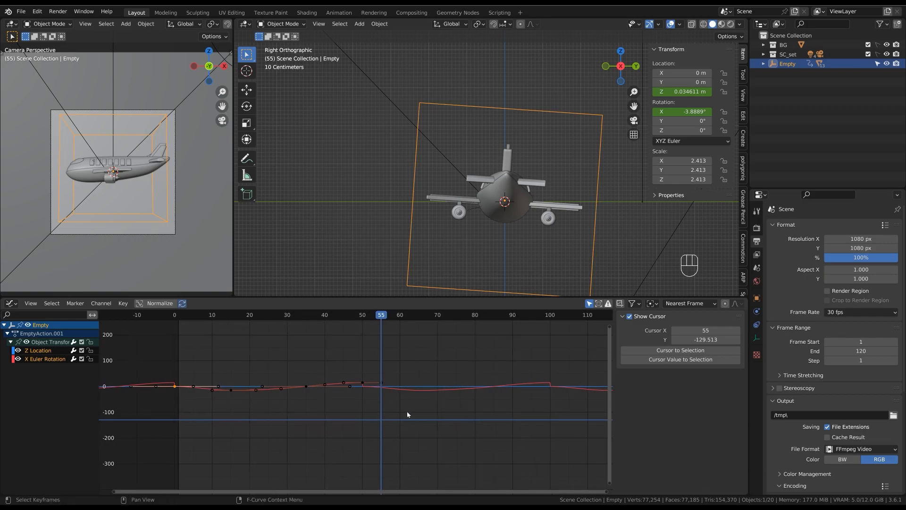
key("shift+d")
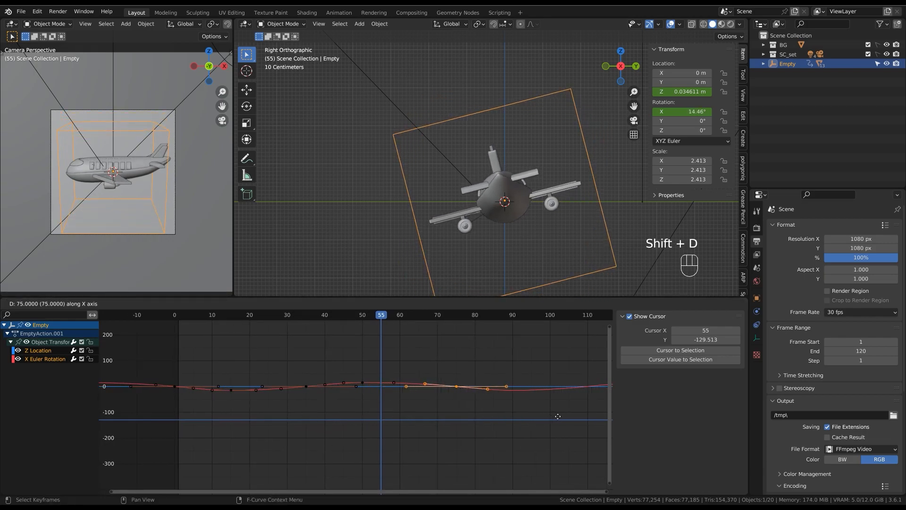
left_click(557, 419)
Compare the rotation curve with and without the frame 75 keyframes, keep them, and play the looping animation.
middle_click_drag(557, 419, 423, 420, "ctrl")
key("ctrl+z")
key("ctrl+z")
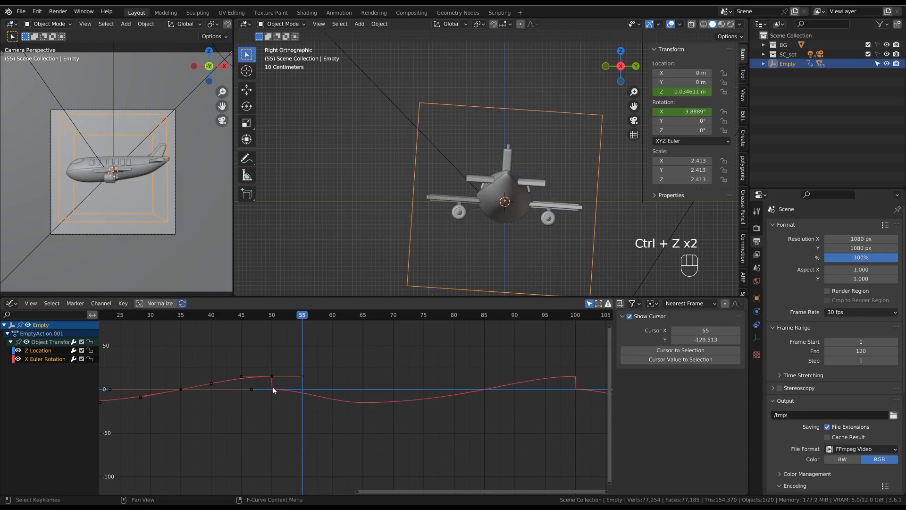
key("ctrl+shift+z")
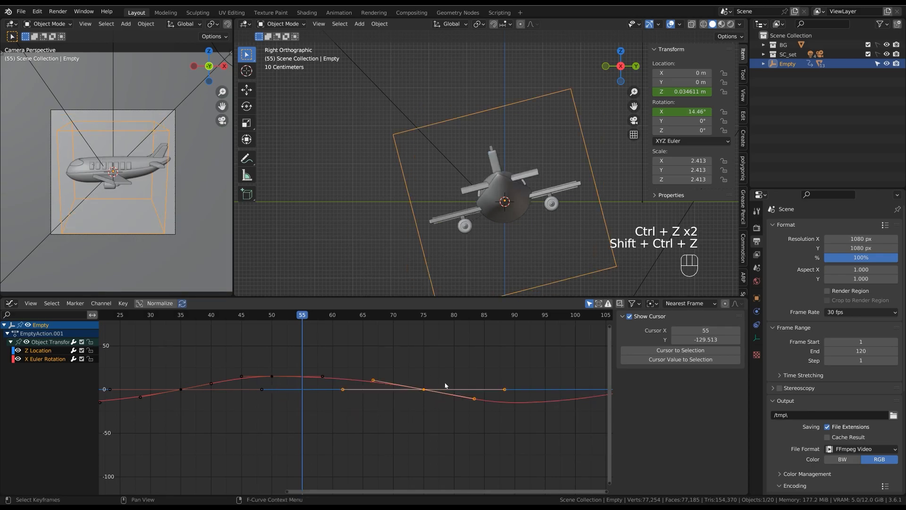
middle_click_drag(428, 365, 404, 421, "ctrl")
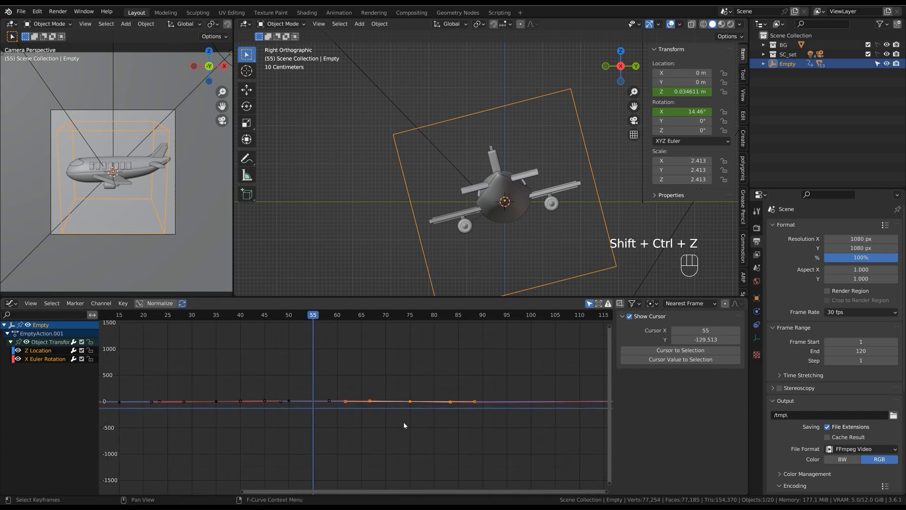
key("space")
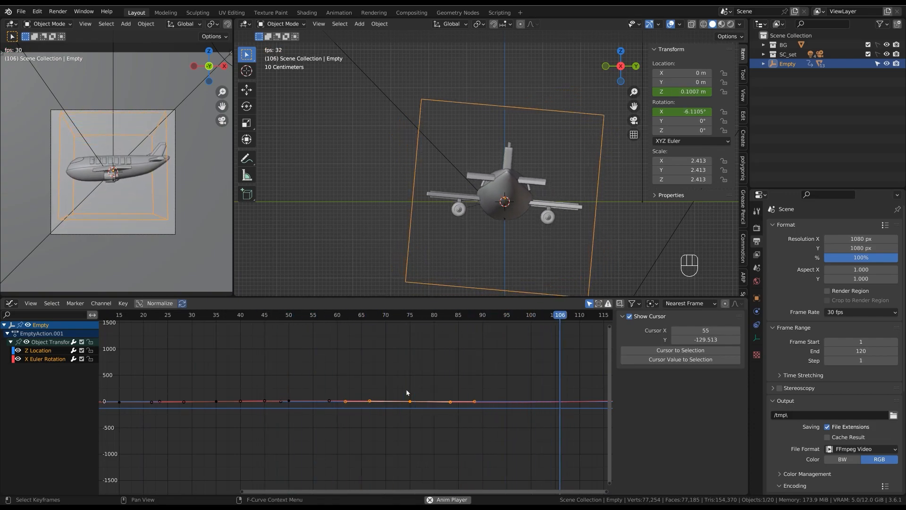
key("space")
Orbit to a wider perspective view of the airplane and deselect the empty.
scroll(510, 199, "down", 3)
middle_click_drag(510, 198, 545, 182)
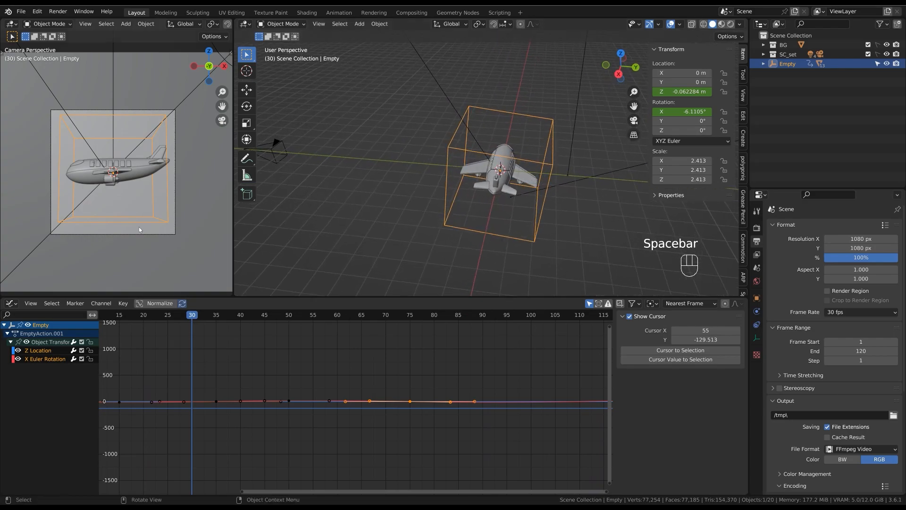
left_click(573, 207)
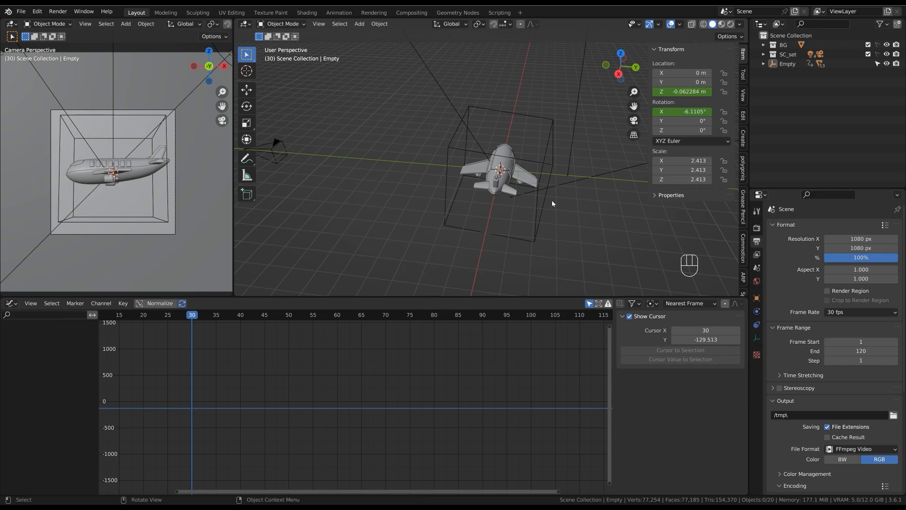
Add a sphere empty at the world origin and scale it to about 2.66 so it surrounds the airplane.
key("shift+a")
mouse_move(573, 225)
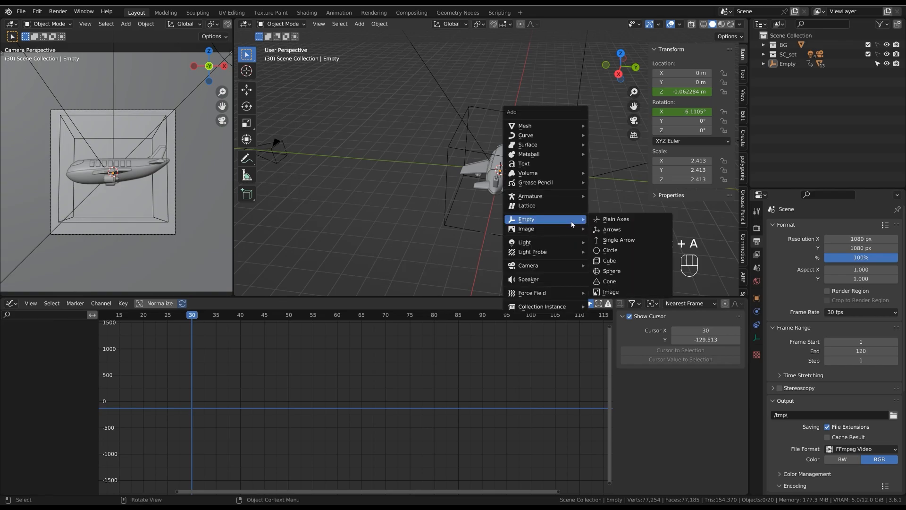
left_click(619, 273)
key("s")
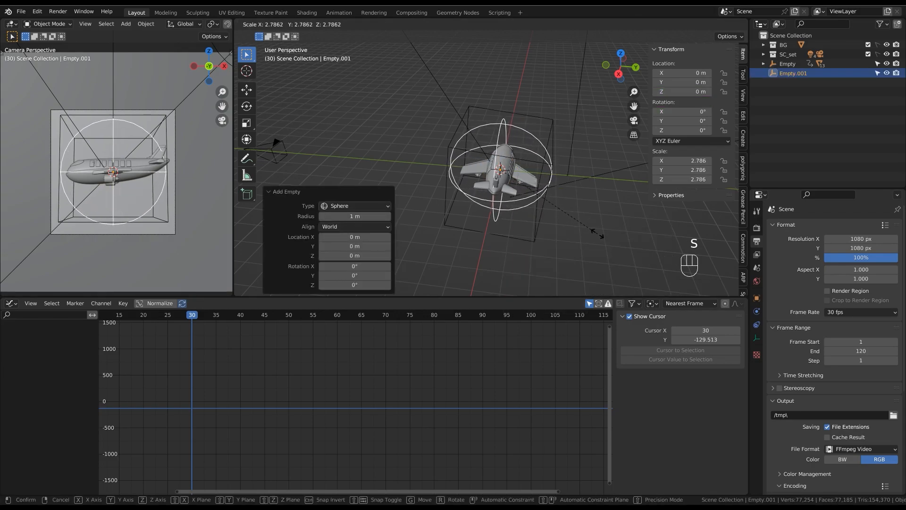
left_click(569, 198)
Parent the animated cube empty to the sphere empty, keeping its transform.
left_click(549, 210)
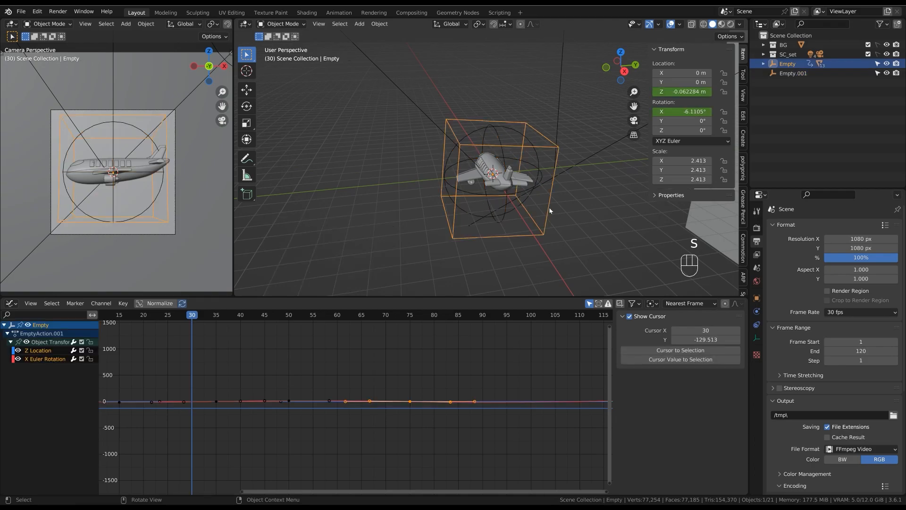
left_click(532, 191, "shift")
key("ctrl+p")
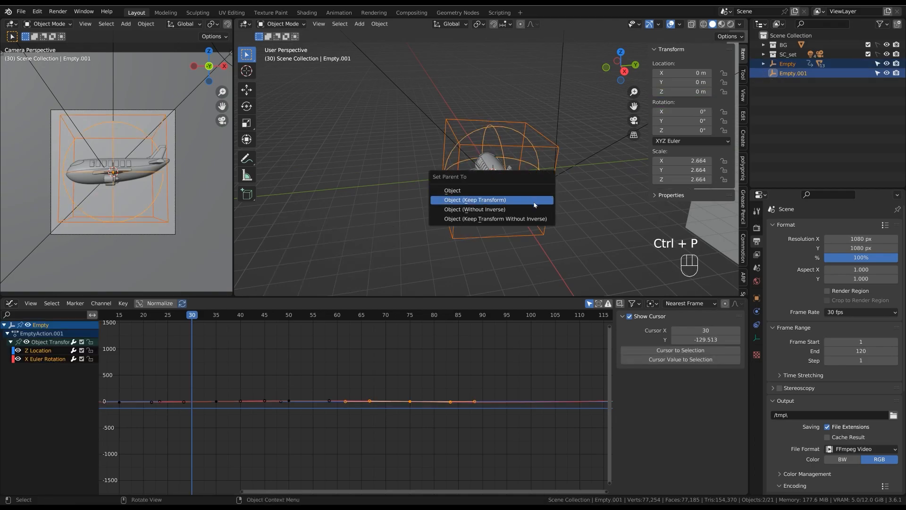
left_click(533, 202)
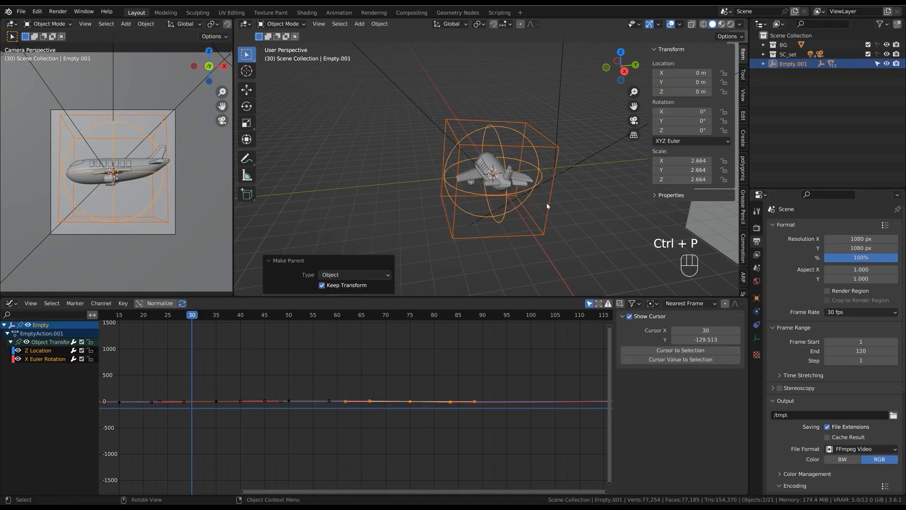
Test moving and rotating the airplane with the sphere empty, and undo the test rotation.
left_click(528, 202)
key("g")
right_click(524, 200)
mouse_move(524, 200)
middle_mouse_down()
mouse_move(559, 200)
mouse_move(543, 213)
mouse_move(519, 207)
middle_mouse_up()
key("r")
left_click(534, 220)
key("r")
key("r")
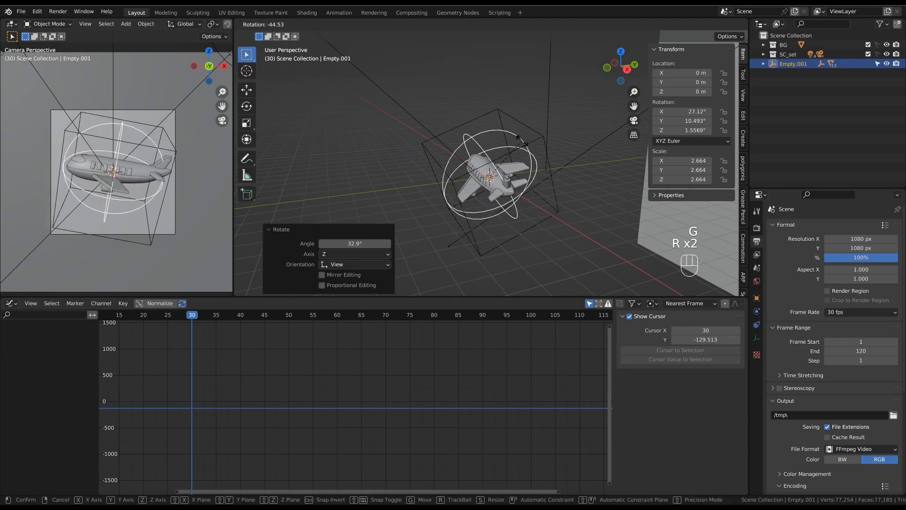
right_click(535, 187)
key("ctrl+z")
key("ctrl+z")
middle_click_drag(540, 192, 532, 201)
Rotate the sphere empty about 184° around the global Z axis to turn the airplane around.
key("r")
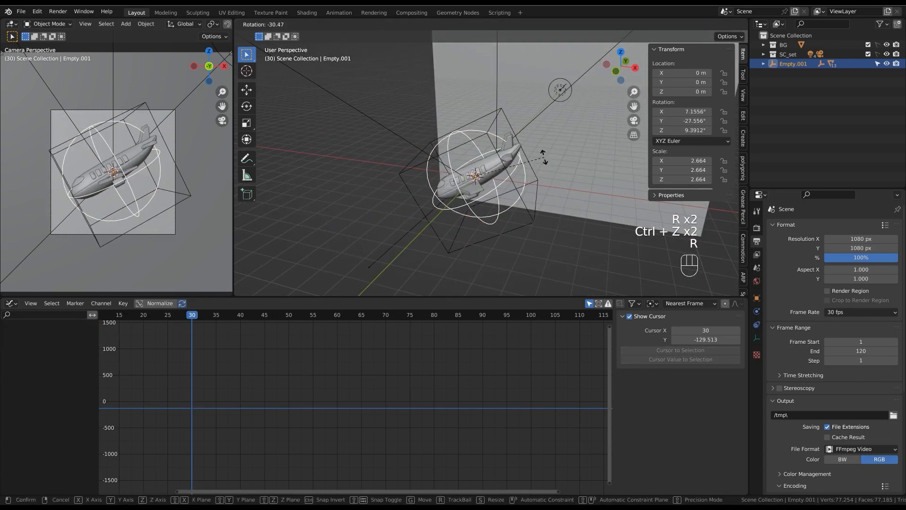
key("r")
key("z")
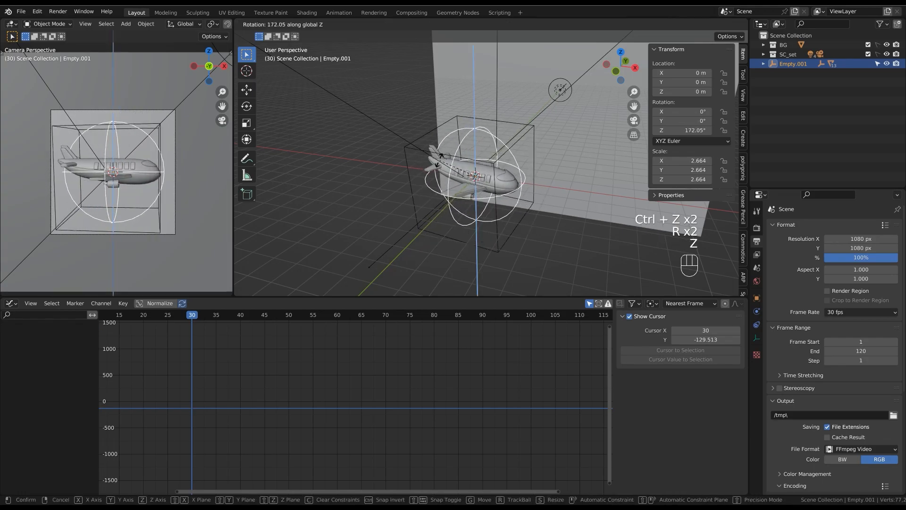
left_click(547, 186)
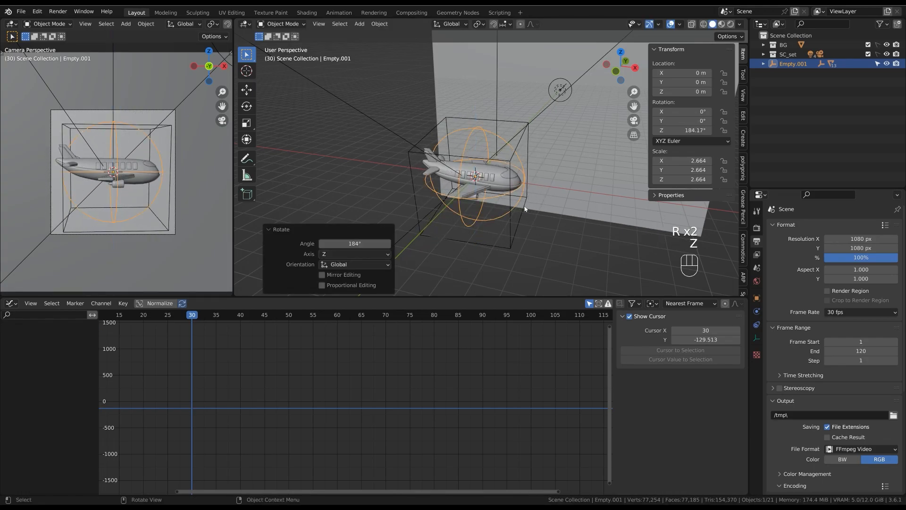
Rotate the sphere empty about -33.6° in the view plane to pitch the nose up, and bank it about -26.3° around its local X axis.
key("r")
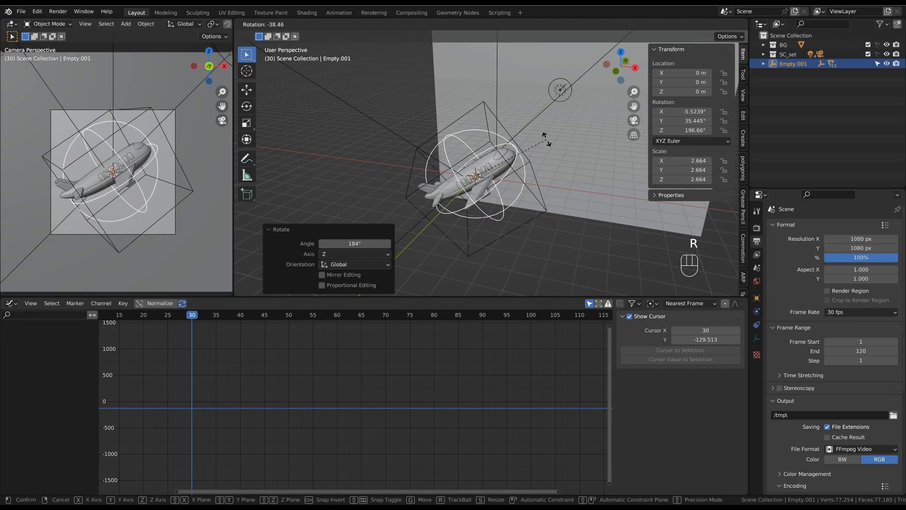
left_click(552, 142)
middle_click_drag(553, 144, 566, 184)
key("r")
key("x")
key("x")
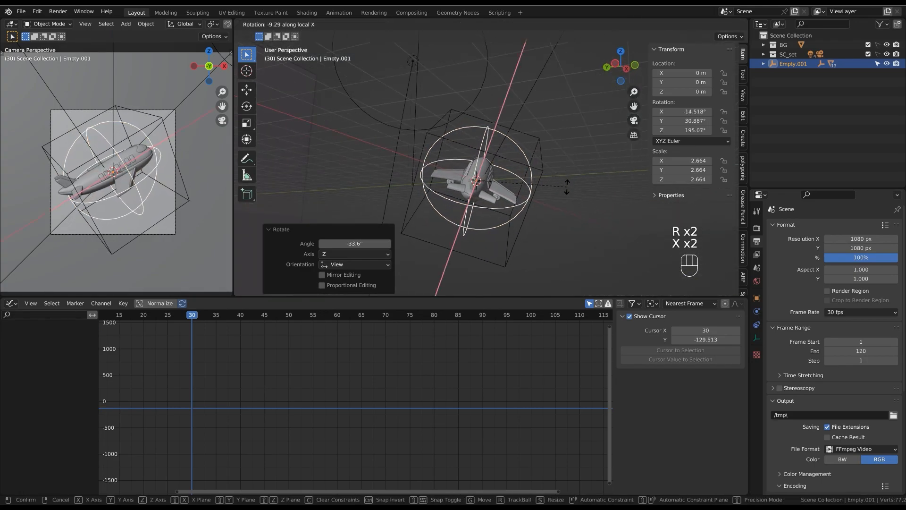
left_click(566, 194)
Move the sphere empty to about X 0.41, Y -0.03, Z 0.24 m to recentre the airplane in the camera frame.
key("g")
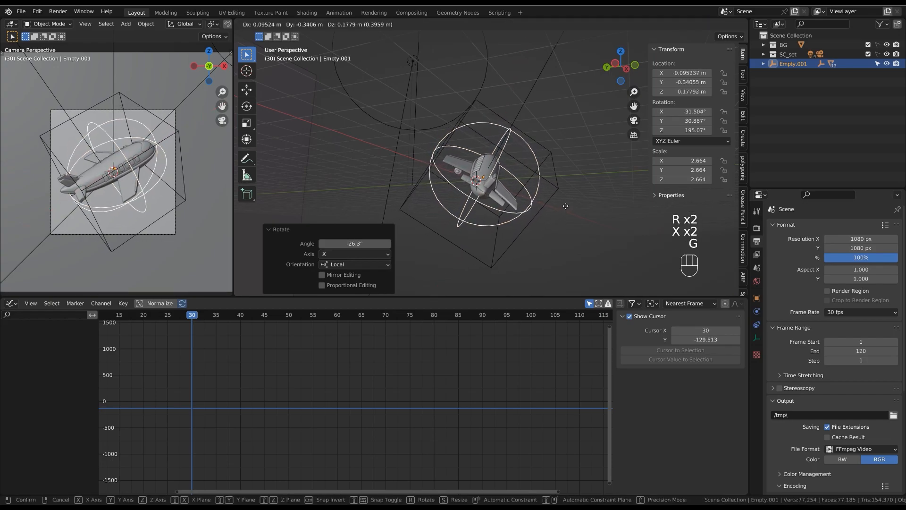
left_click(562, 183)
middle_click_drag(562, 182, 543, 200)
key("g")
left_click(563, 201)
key("g")
key("x")
left_click(538, 196)
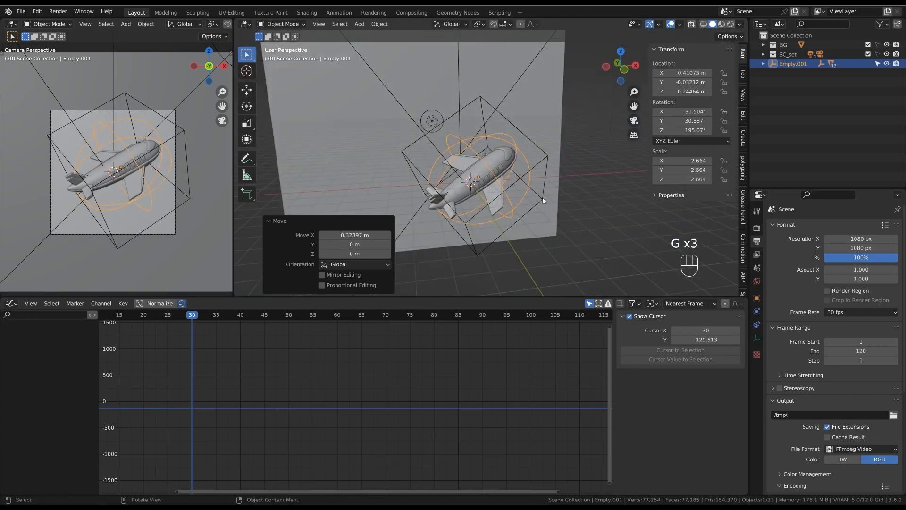
Play the animation of the tilted airplane, enlarge the 3D viewports by shrinking the editor below, and stop playback.
key("space")
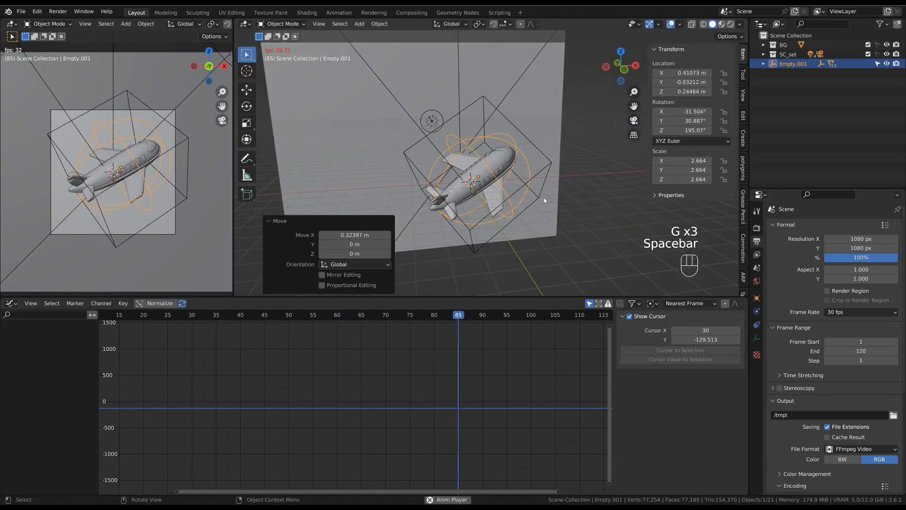
left_click_drag(490, 296, 491, 416)
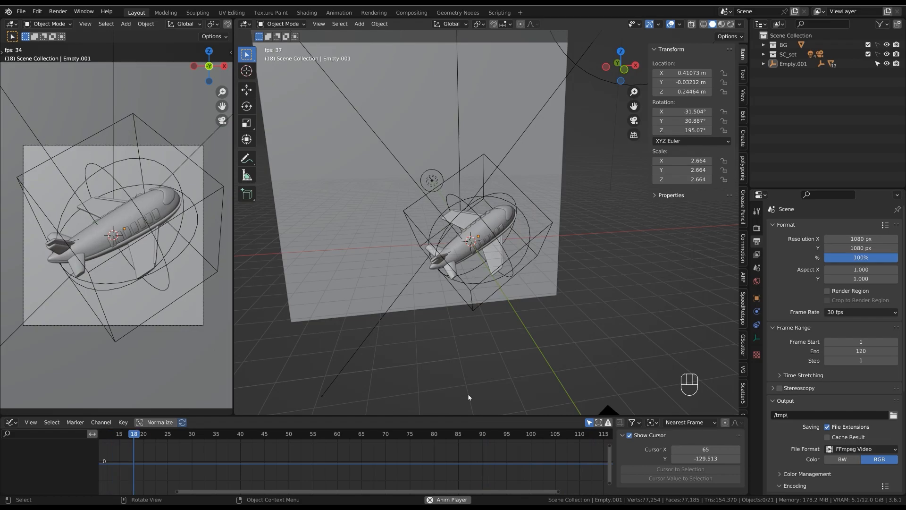
left_click_drag(471, 416, 475, 357)
key("space")
Change the Graph Editor area to the Shader Editor and set the camera viewport to rendered shading.
left_click(10, 364)
left_click(54, 453)
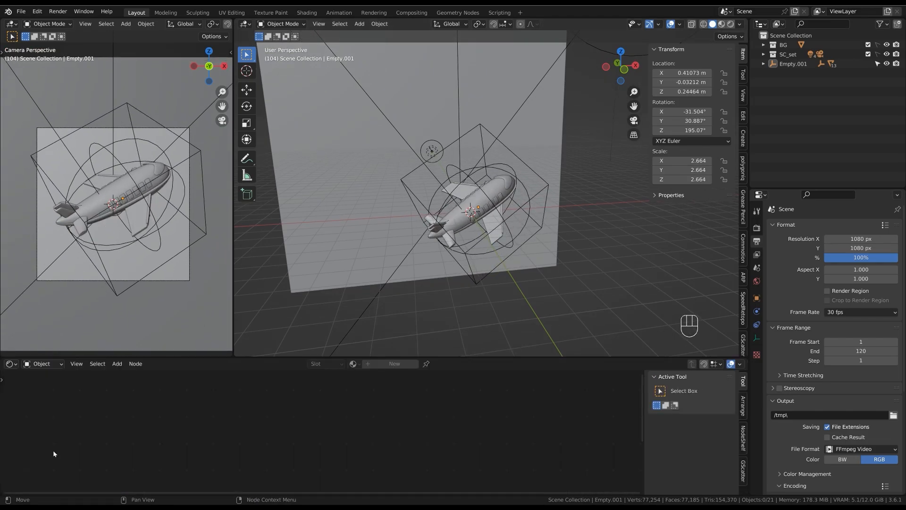
middle_click_drag(504, 222, 515, 188)
scroll(518, 178, "up", 5)
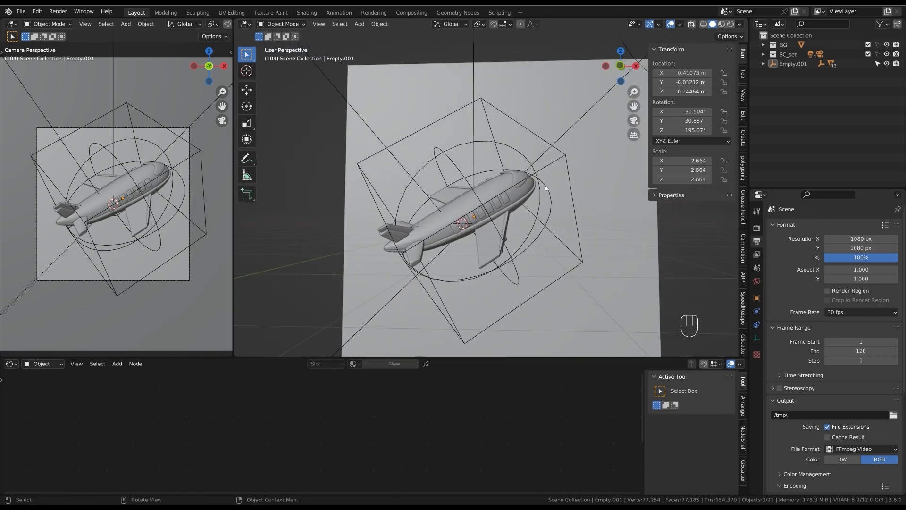
key("z")
left_click(180, 149)
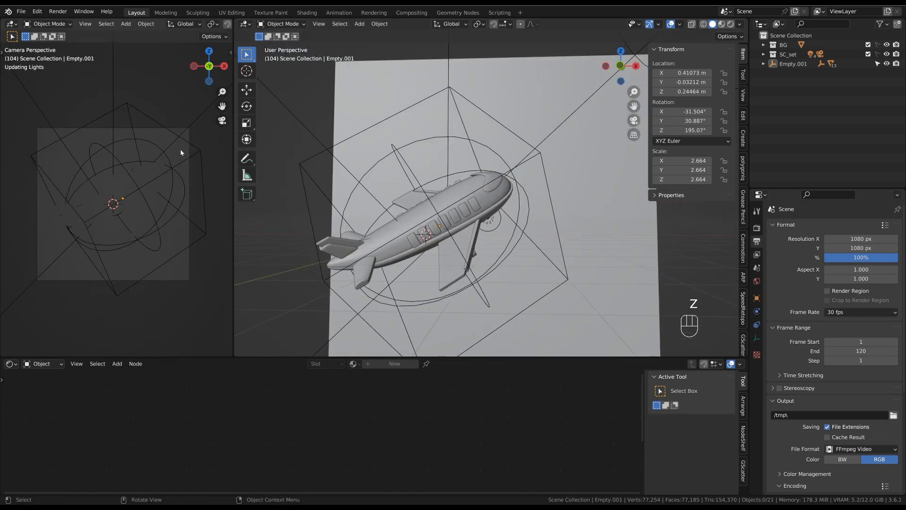
Create a new white material on the airplane's lower belly shell and set its roughness to 0.3.
left_click(453, 222)
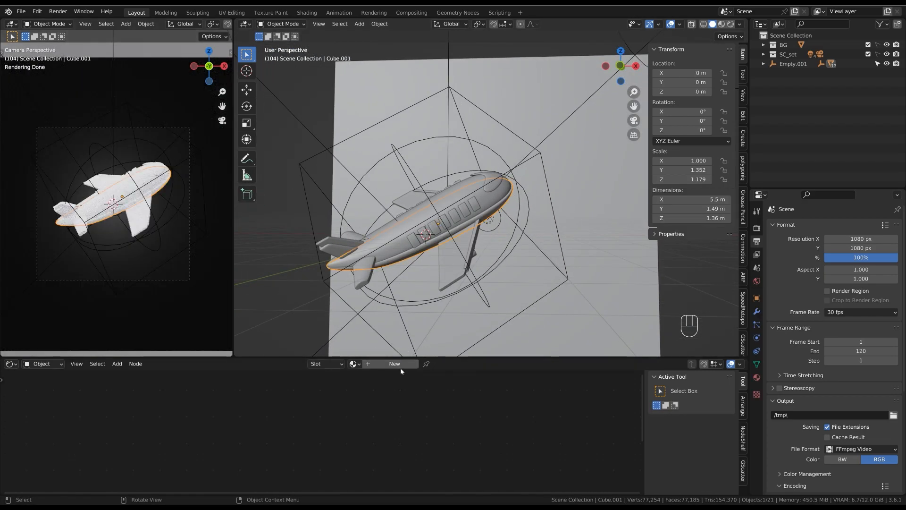
left_click(402, 369)
middle_click_drag(453, 422, 444, 392)
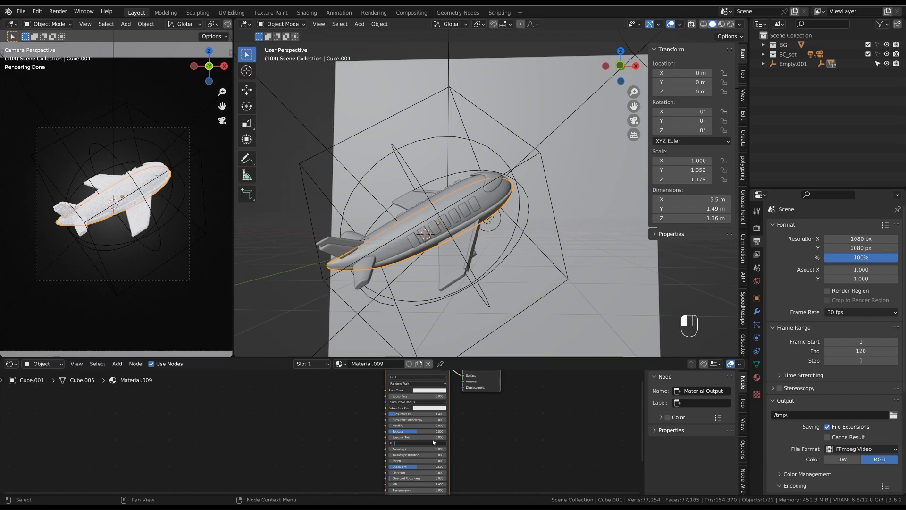
key("Return")
Link the belly's white material to the wings' leading edges, the tail parts and the engines.
middle_click_drag(499, 252, 504, 218)
left_click(466, 260)
middle_click_drag(466, 260, 548, 236, "shift")
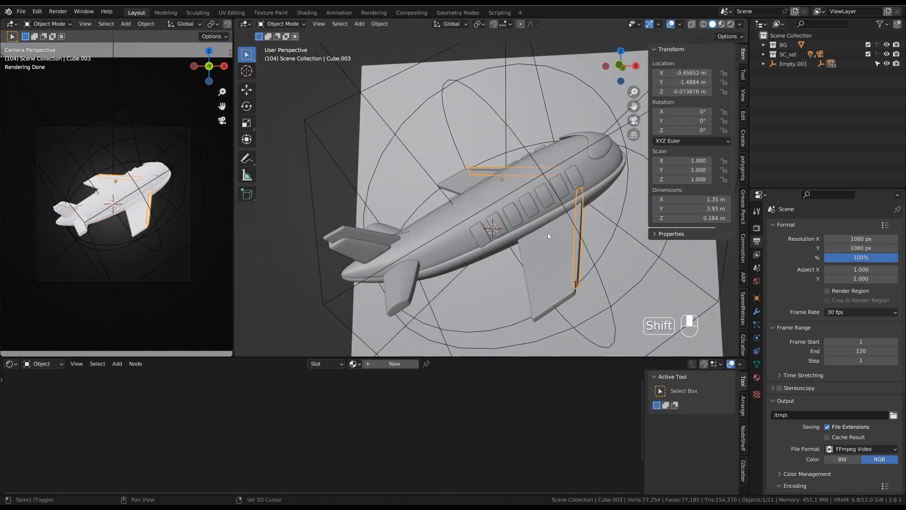
left_click(401, 278, "shift")
left_click(363, 258, "shift")
middle_click_drag(364, 259, 567, 203)
left_click(571, 184, "shift")
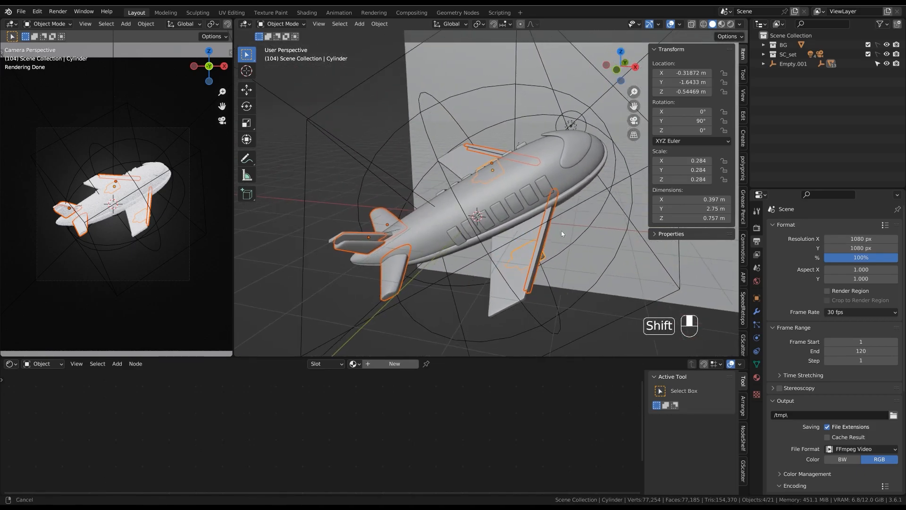
left_click(566, 201, "shift")
key("ctrl+l")
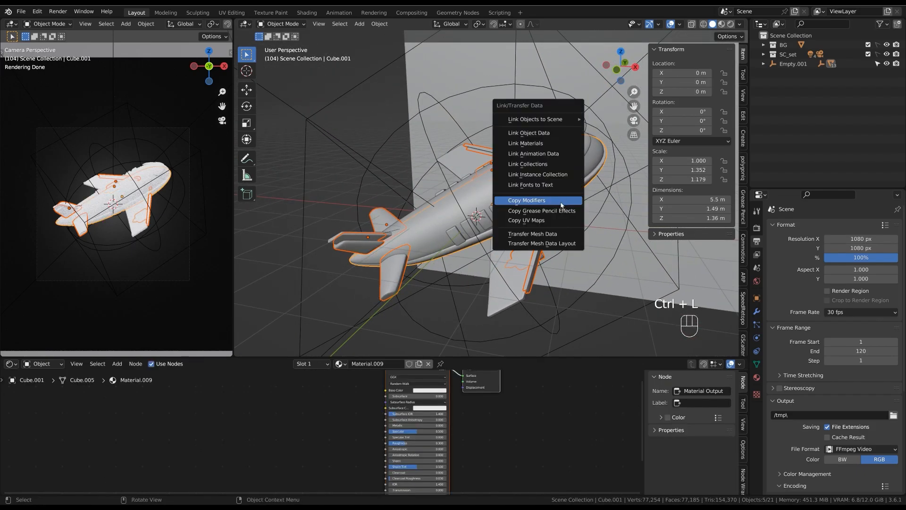
key("ctrl+z")
key("ctrl+l")
left_click(548, 149)
Create a new material on the upper fuselage and give it a bright blue base color.
middle_click_drag(575, 194, 562, 174, "ctrl")
left_click(562, 173)
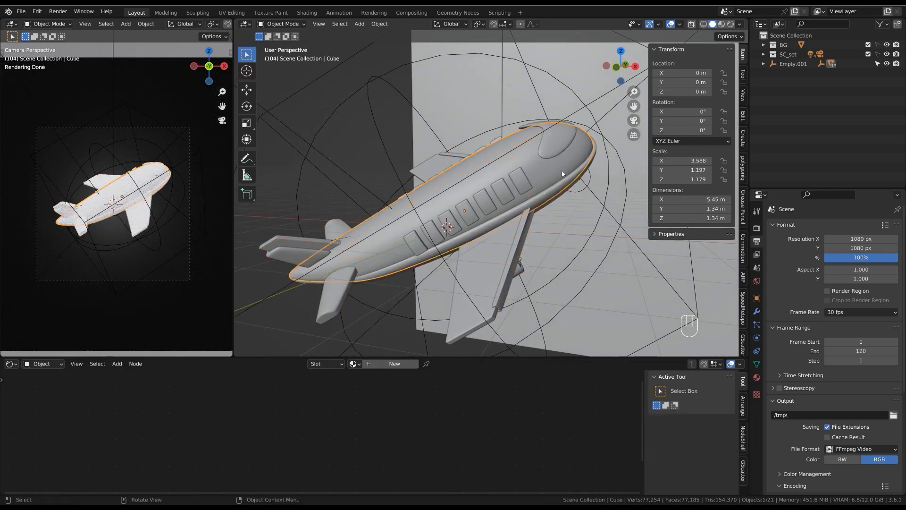
key("ctrl+z")
key("ctrl+z")
key("ctrl+z")
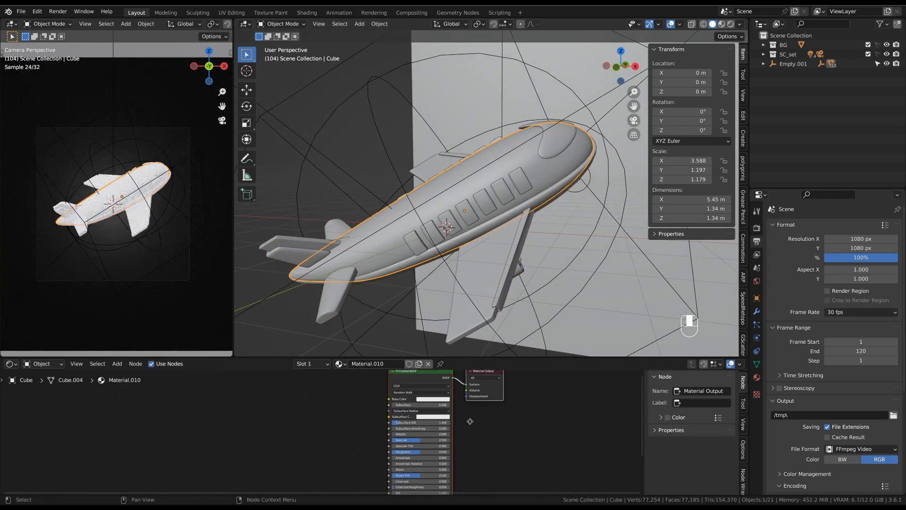
left_click(439, 400)
left_click_drag(447, 345, 447, 334)
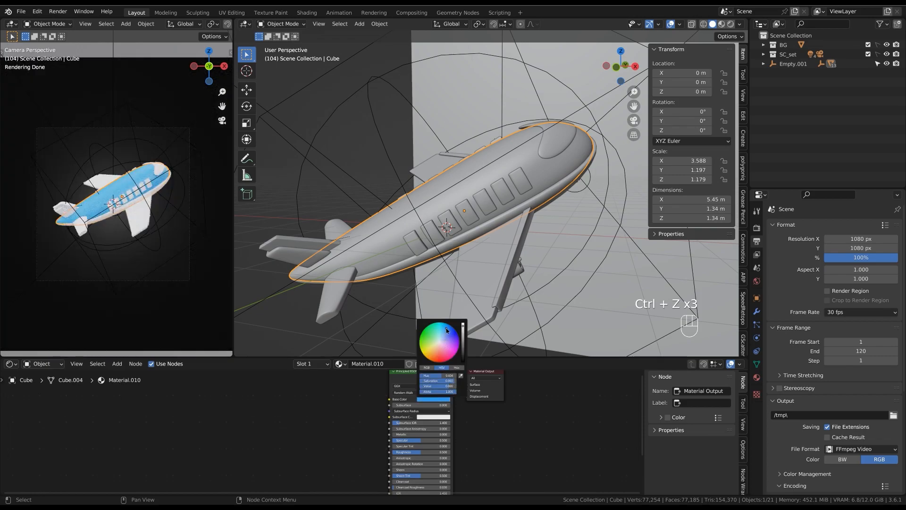
left_click(447, 329)
left_click(449, 330)
Set the roughness of the blue fuselage material to 0.3.
middle_click_drag(435, 452, 433, 436)
left_click(433, 437)
type("0.3")
key("Return")
Link the fuselage's blue material to the main wings and the side piece of the vertical tail fin.
middle_click_drag(551, 158, 443, 168)
left_click(441, 168)
key("shift")
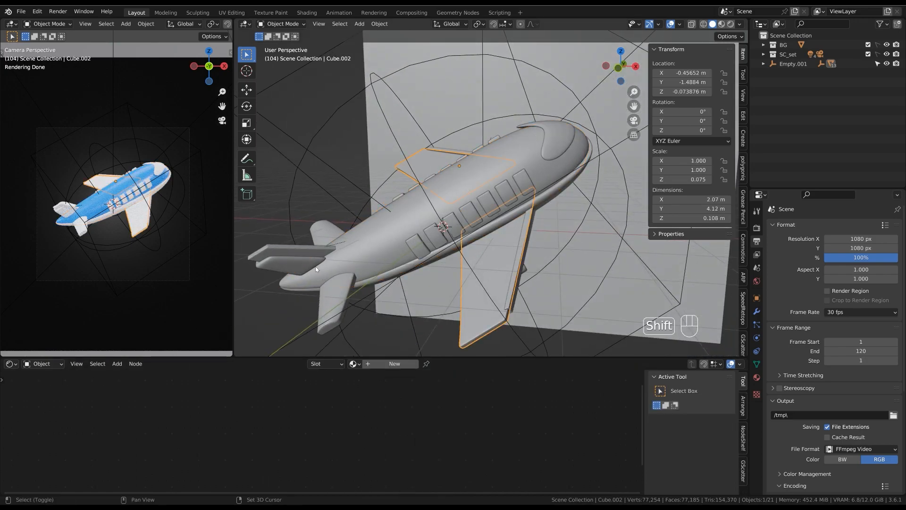
left_click(302, 267, "shift")
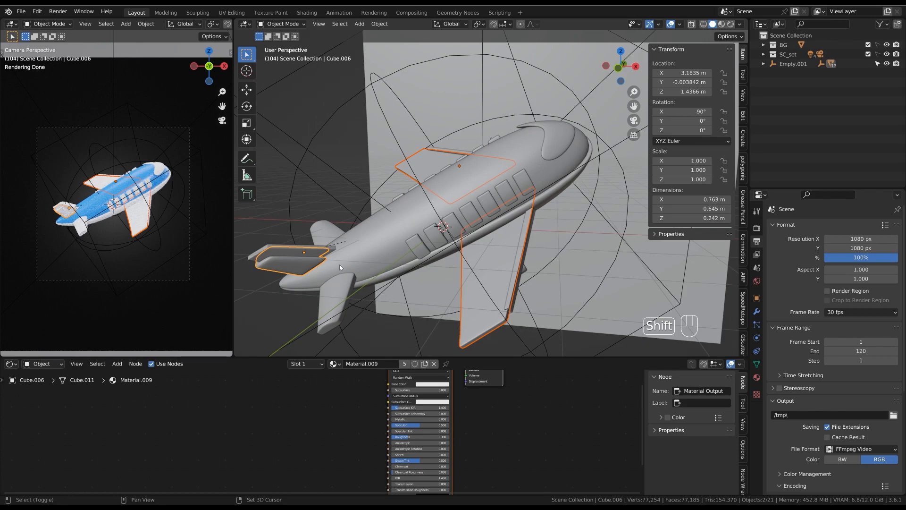
left_click(520, 146, "shift")
key("ctrl+l")
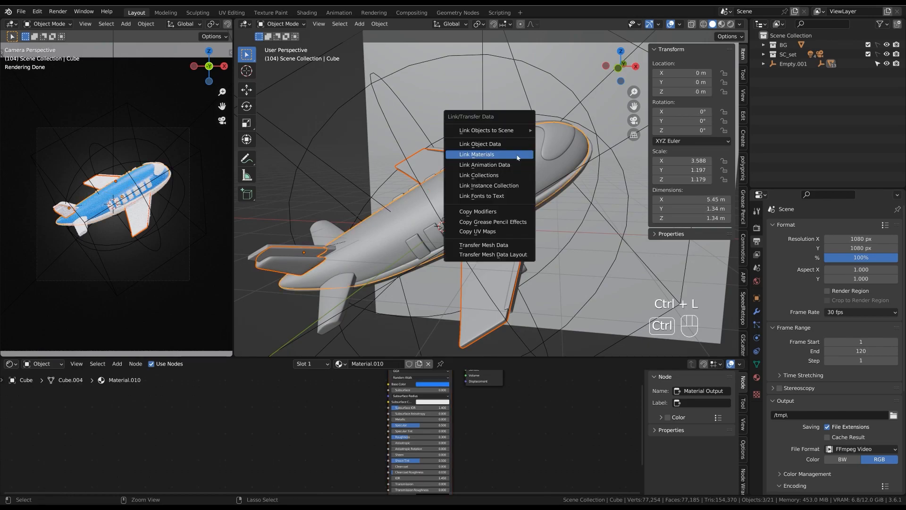
left_click(510, 156)
left_click(539, 95)
Create a new material on the cockpit windshield with a near-black base color and a roughness of 0.2.
middle_click_drag(539, 94, 536, 165)
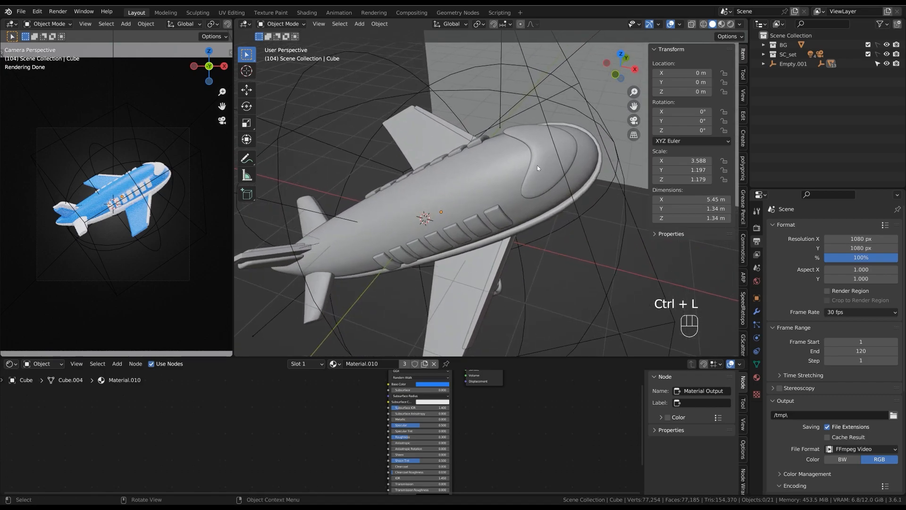
left_click(530, 147)
left_click(391, 363)
left_click(433, 384)
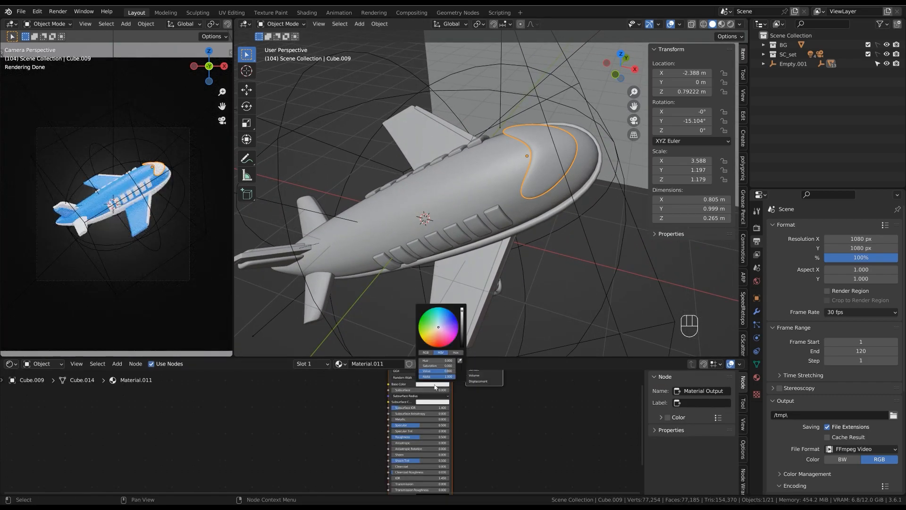
left_click_drag(464, 332, 463, 345)
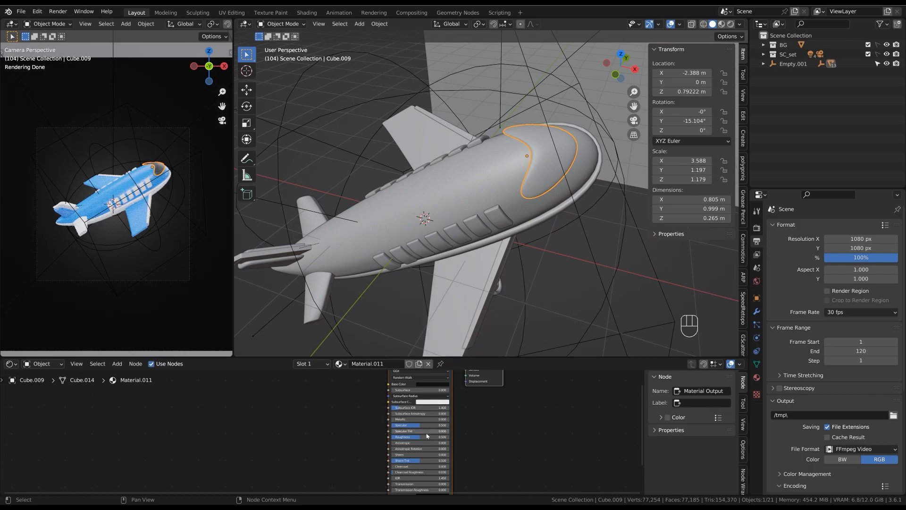
type("0.2")
key("Return")
Link the windshield's black material to the passenger windows.
left_click(498, 218)
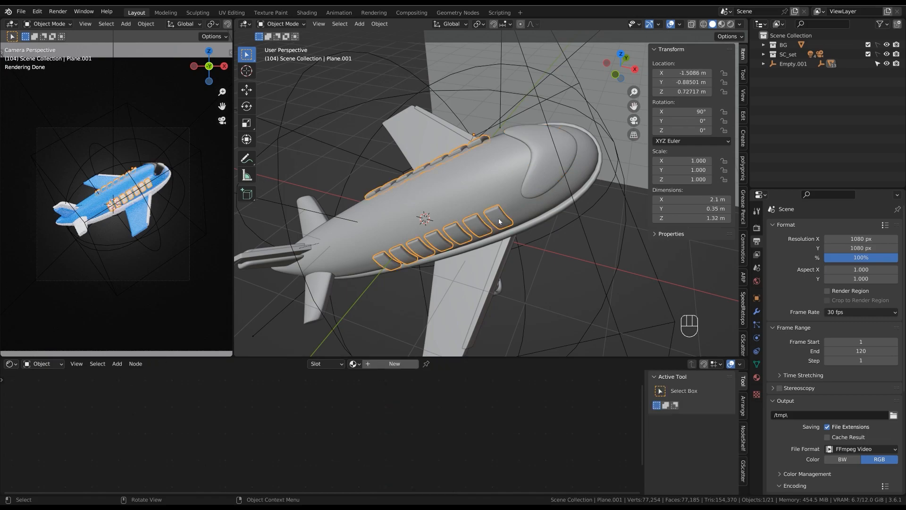
left_click(545, 166, "shift")
key("ctrl+l")
left_click(536, 171)
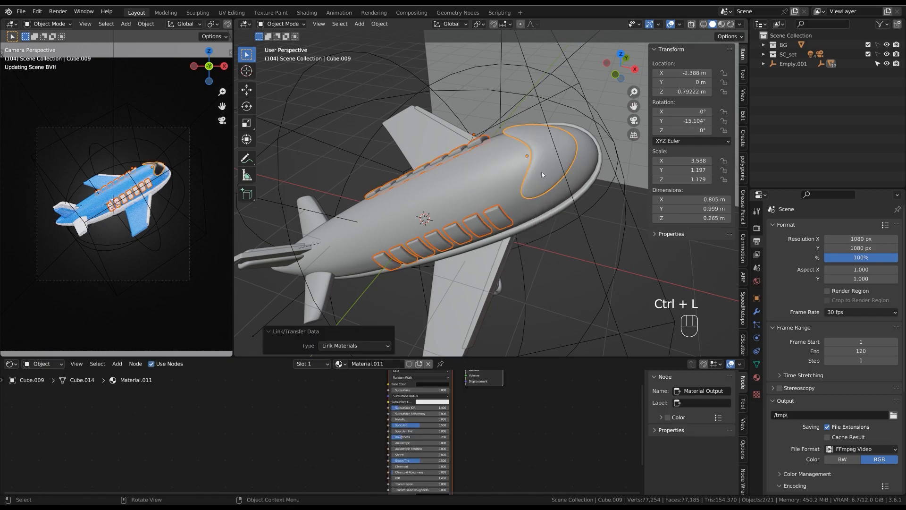
left_click(572, 229)
Create a material for the inner engine parts with metallic 1, a light grey base color and reduced roughness.
middle_click_drag(566, 239, 479, 209)
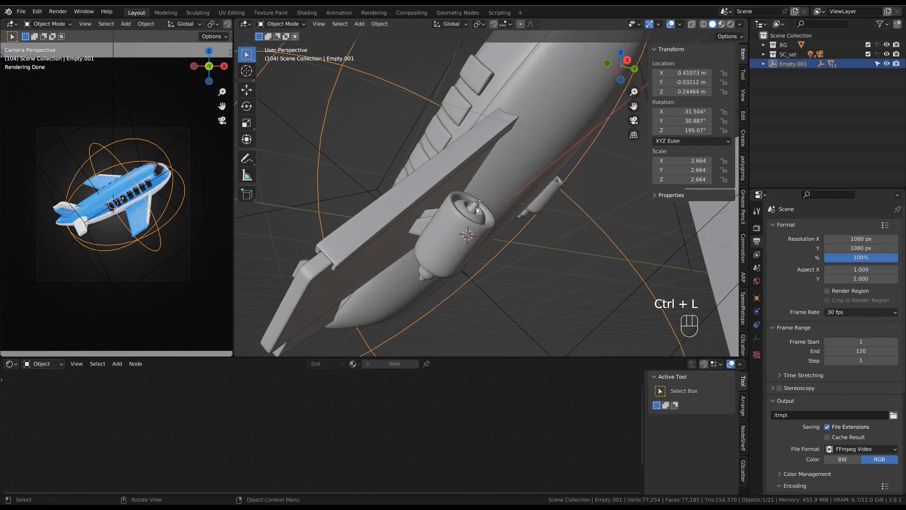
left_click(479, 209)
left_click(395, 364)
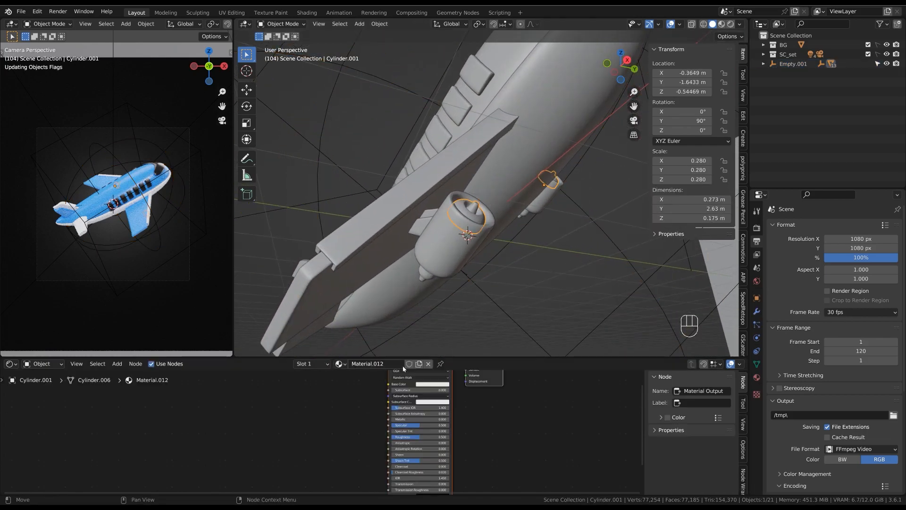
left_click_drag(403, 439, 478, 435)
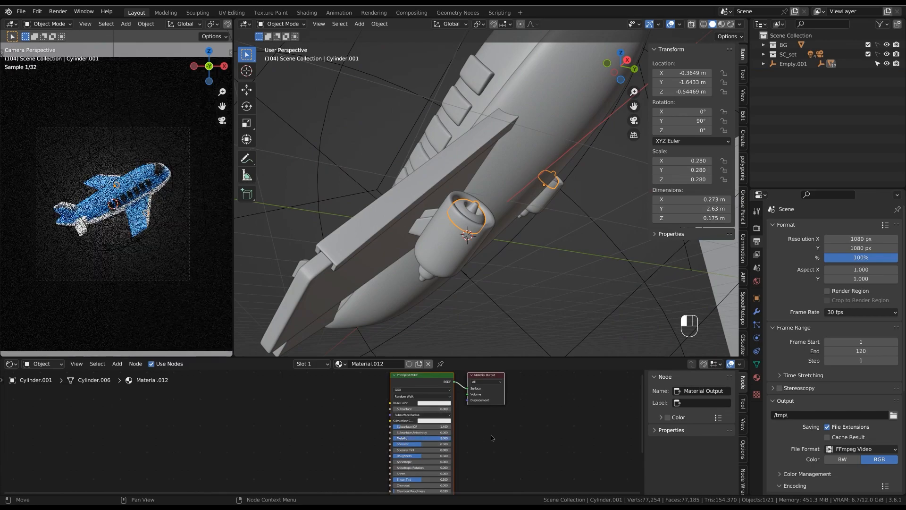
left_click(431, 403)
left_click_drag(465, 332, 464, 341)
left_click(424, 455)
key("Return")
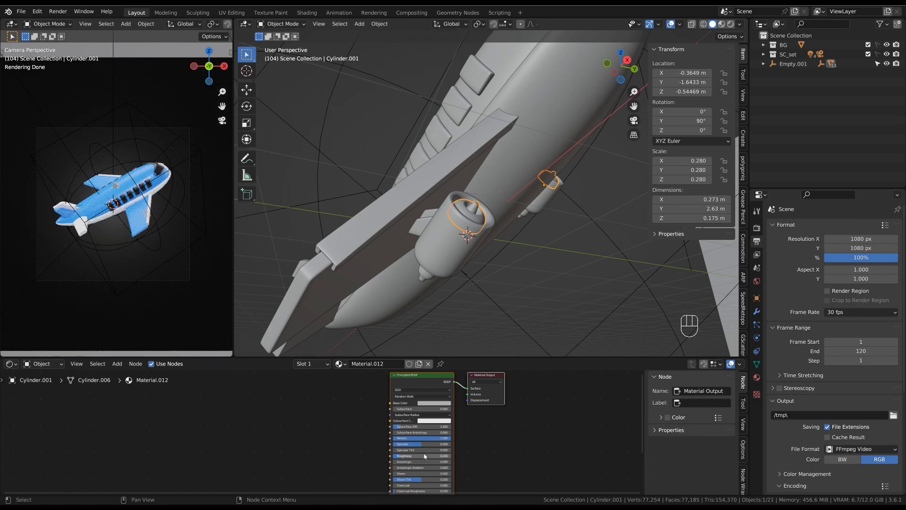
Play the animation with the colored airplane in the rendered camera view and save the file.
middle_click_drag(486, 197, 542, 219, "ctrl")
key("space")
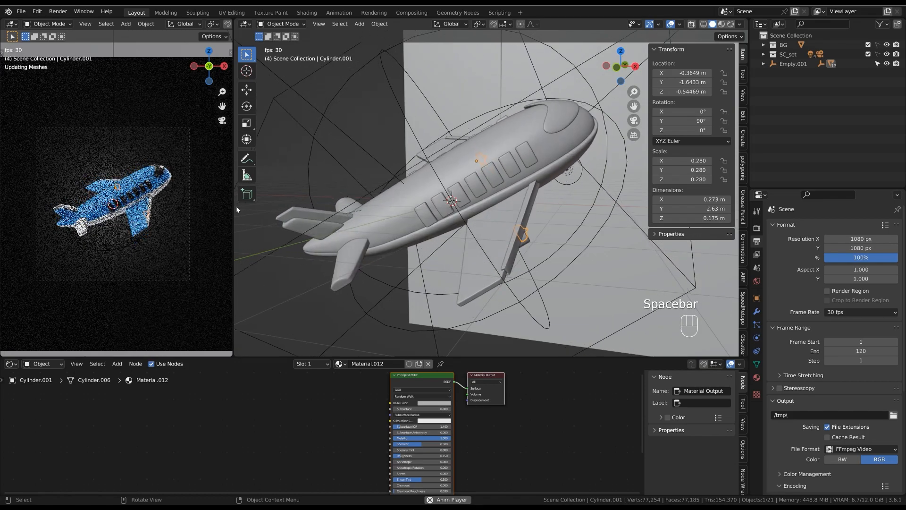
key("ctrl+s")
key("ctrl+s")
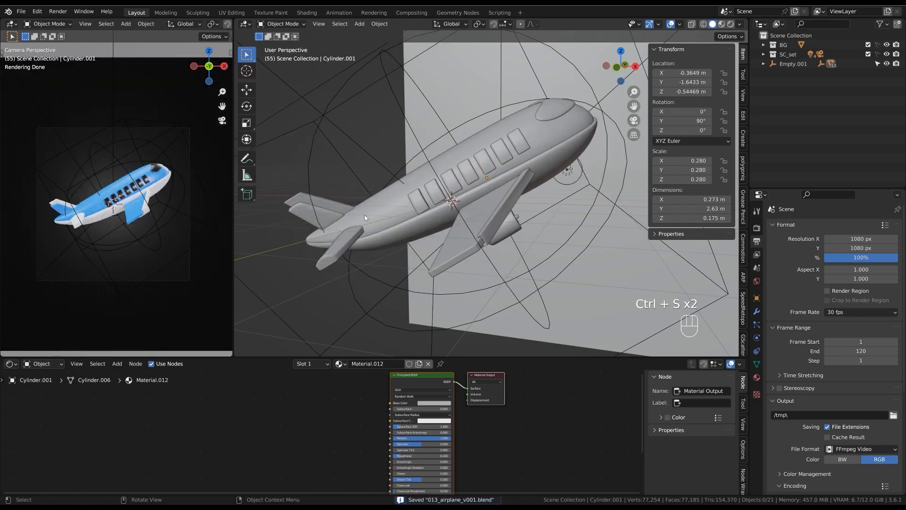